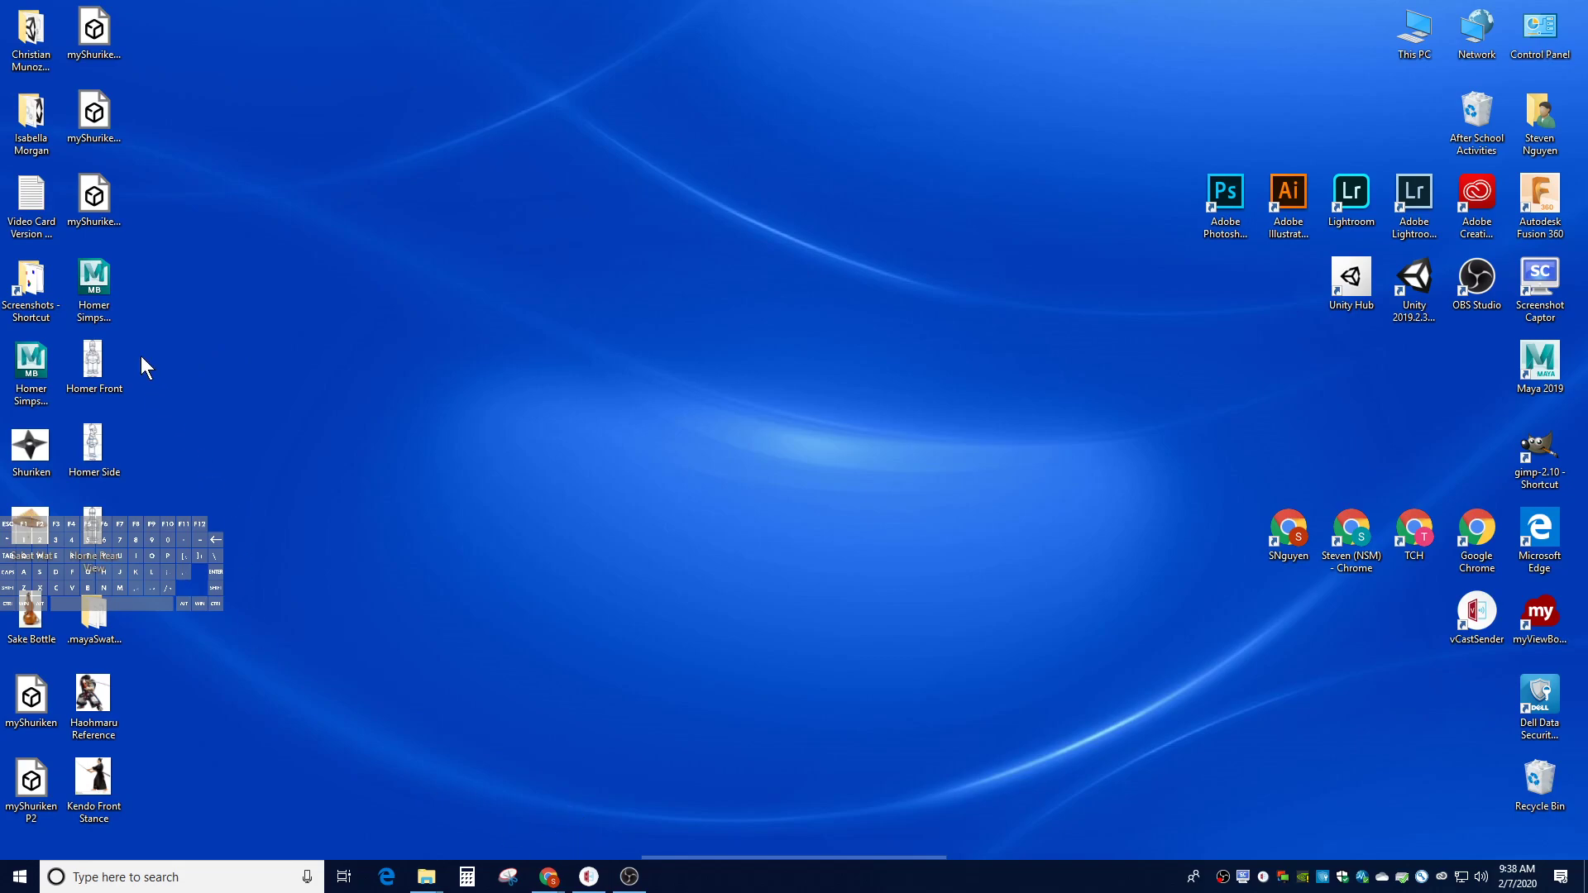
Open the Homer Simpson Scene file from the desktop in Maya
click(93, 286)
ctrl+click(95, 364)
click(89, 453)
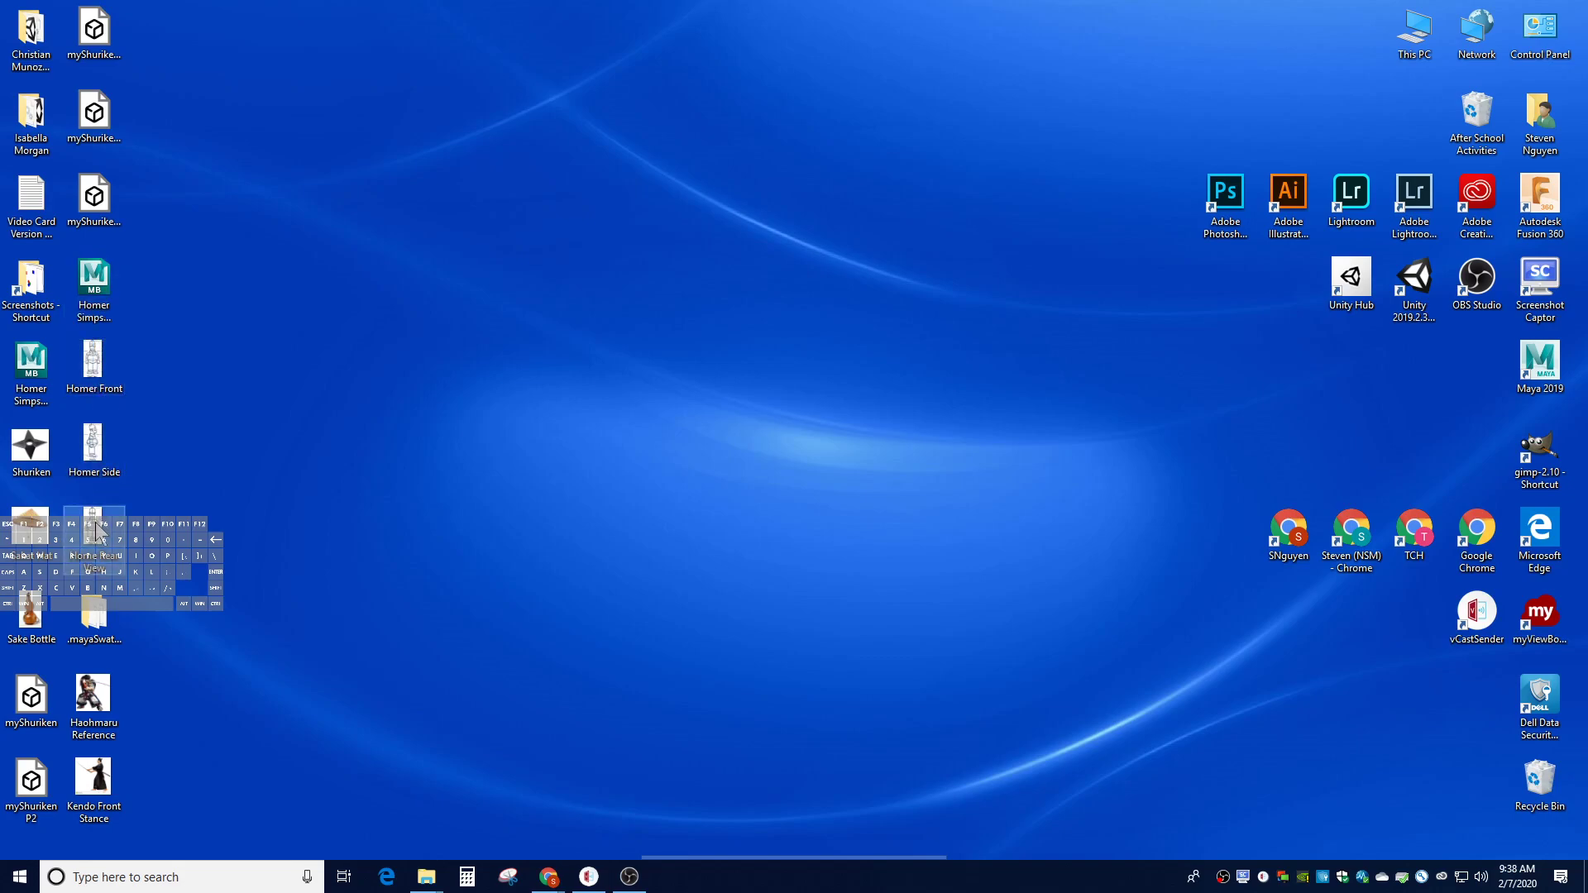
click(97, 289)
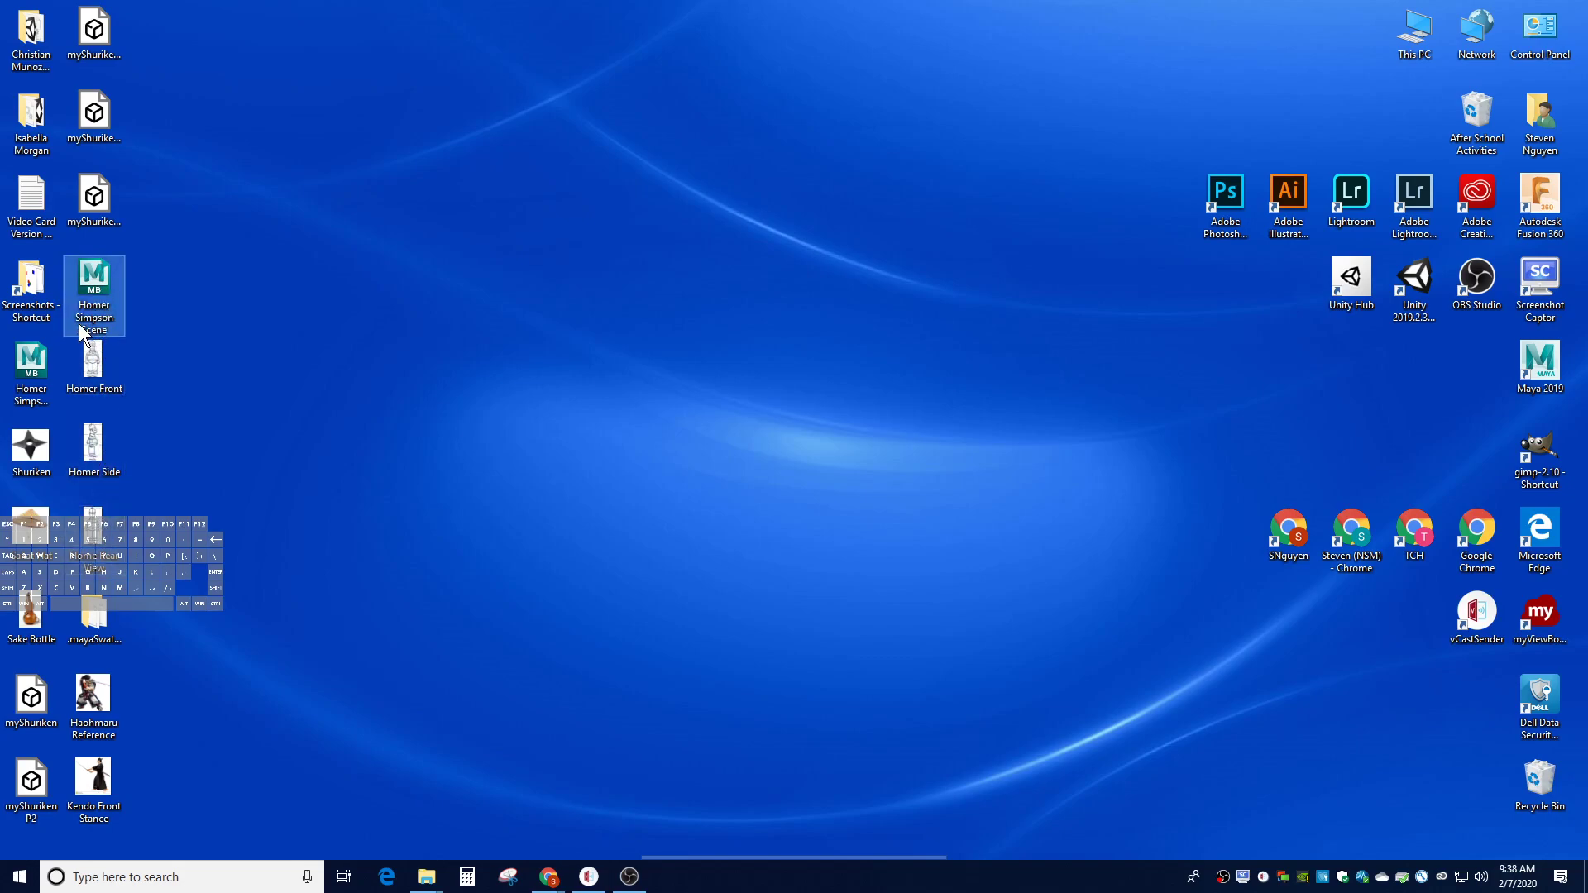
click(100, 457)
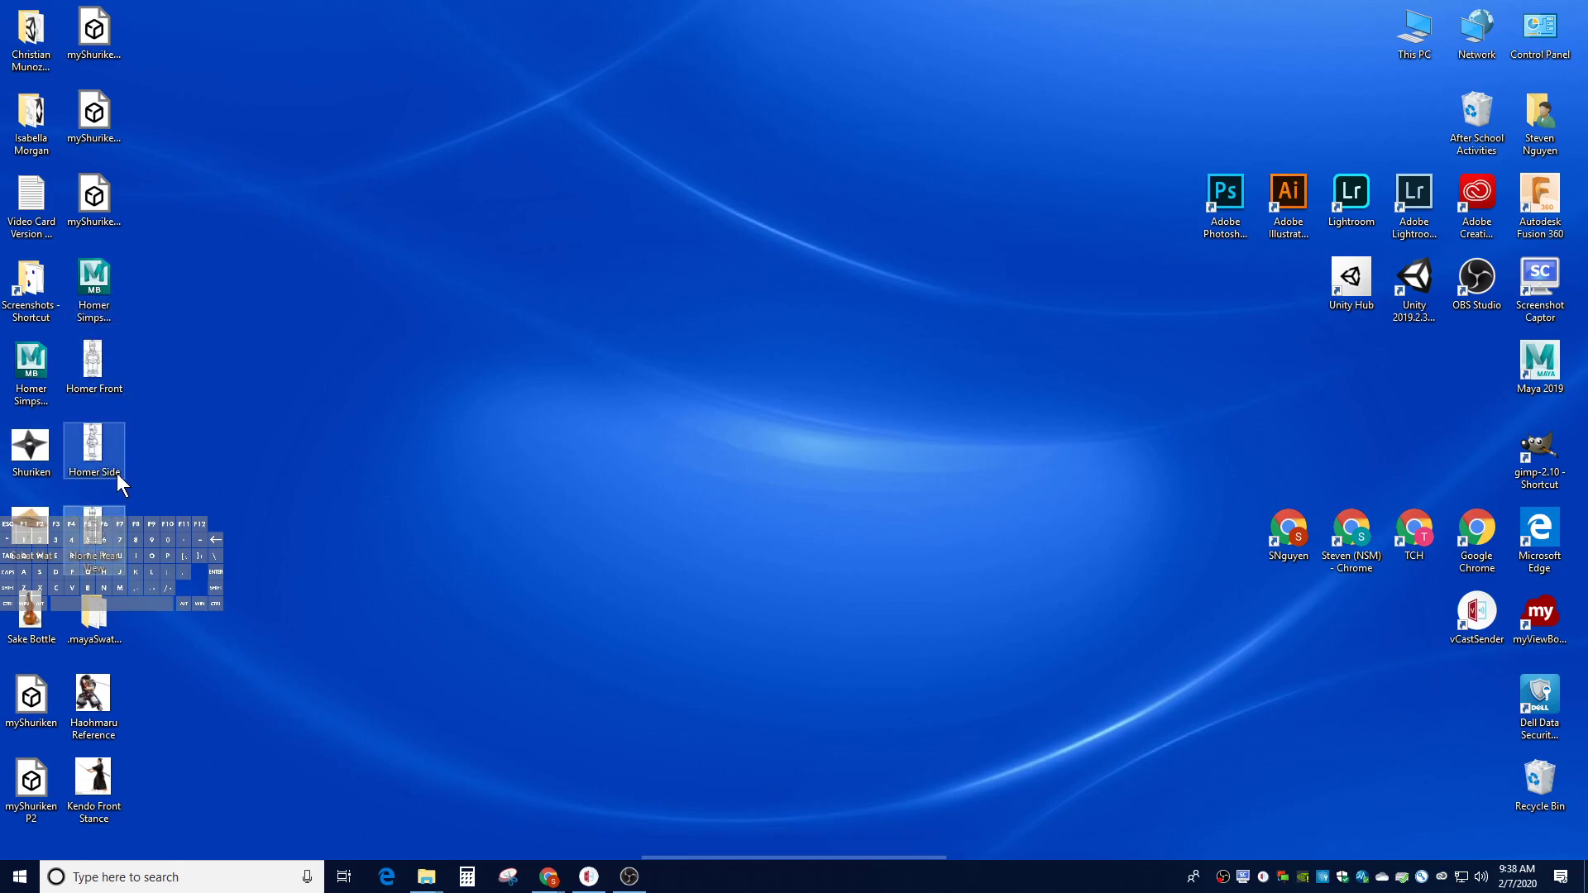
click(91, 306)
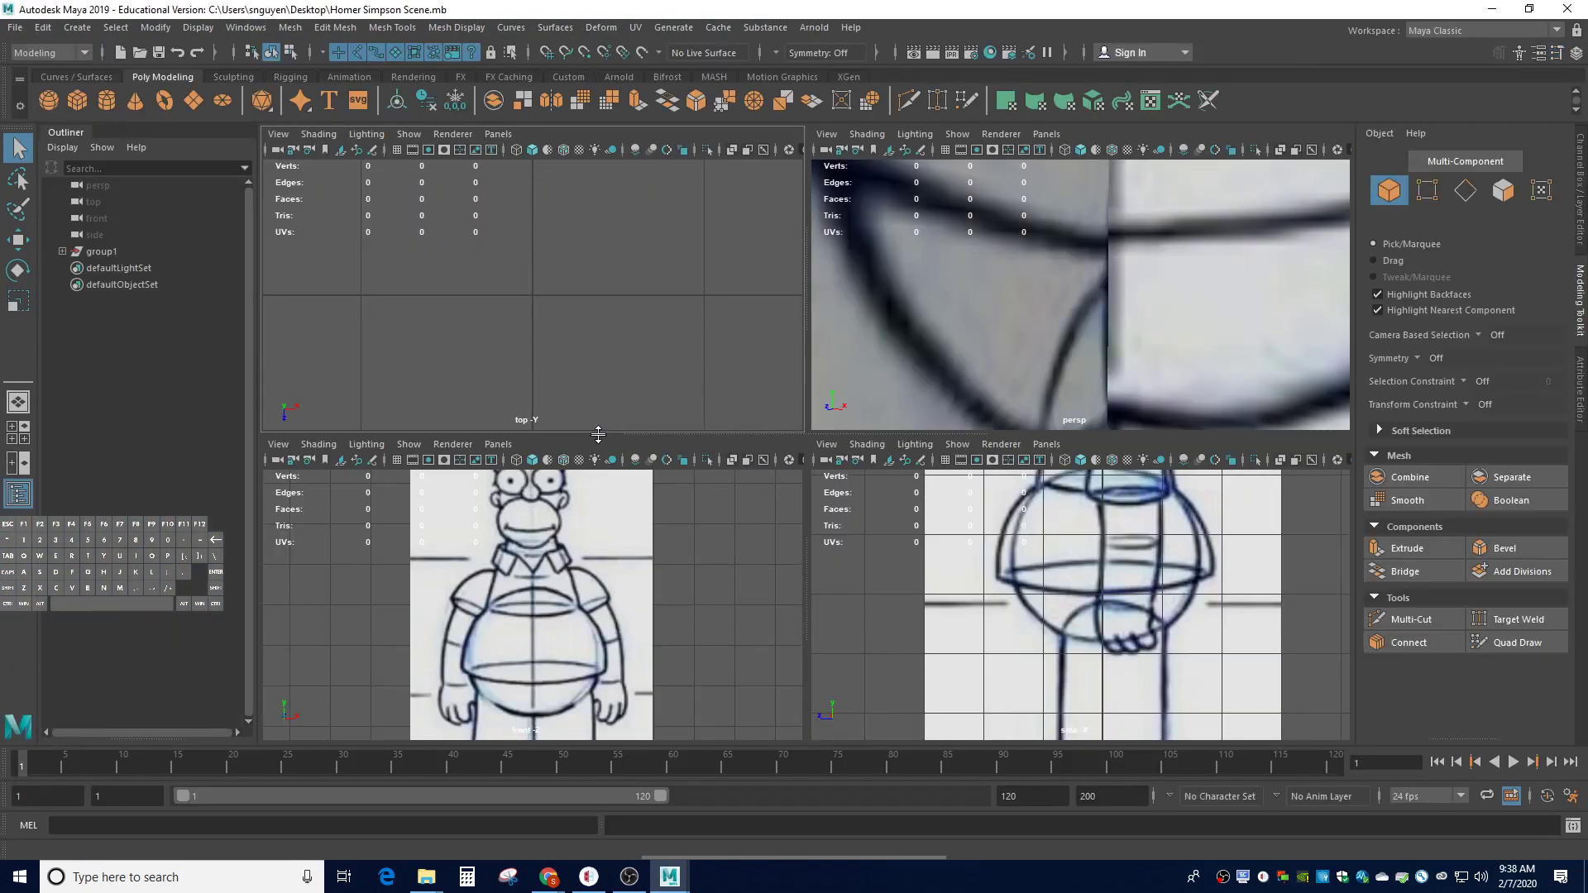
Select the group1 reference planes and show their channel values and the display layers
click(916, 405)
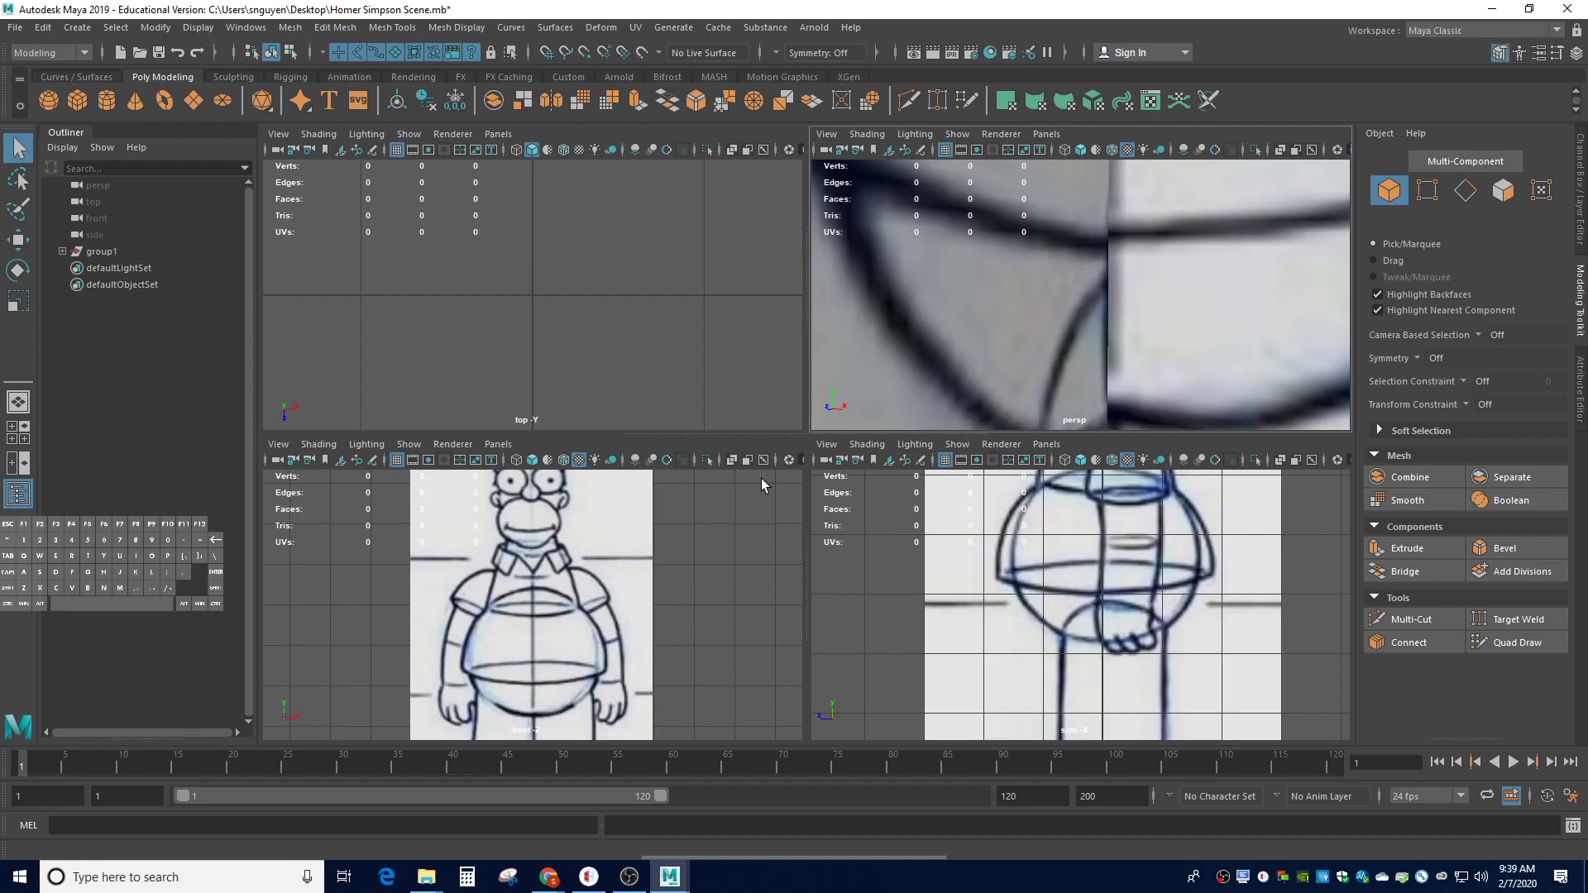
click(101, 252)
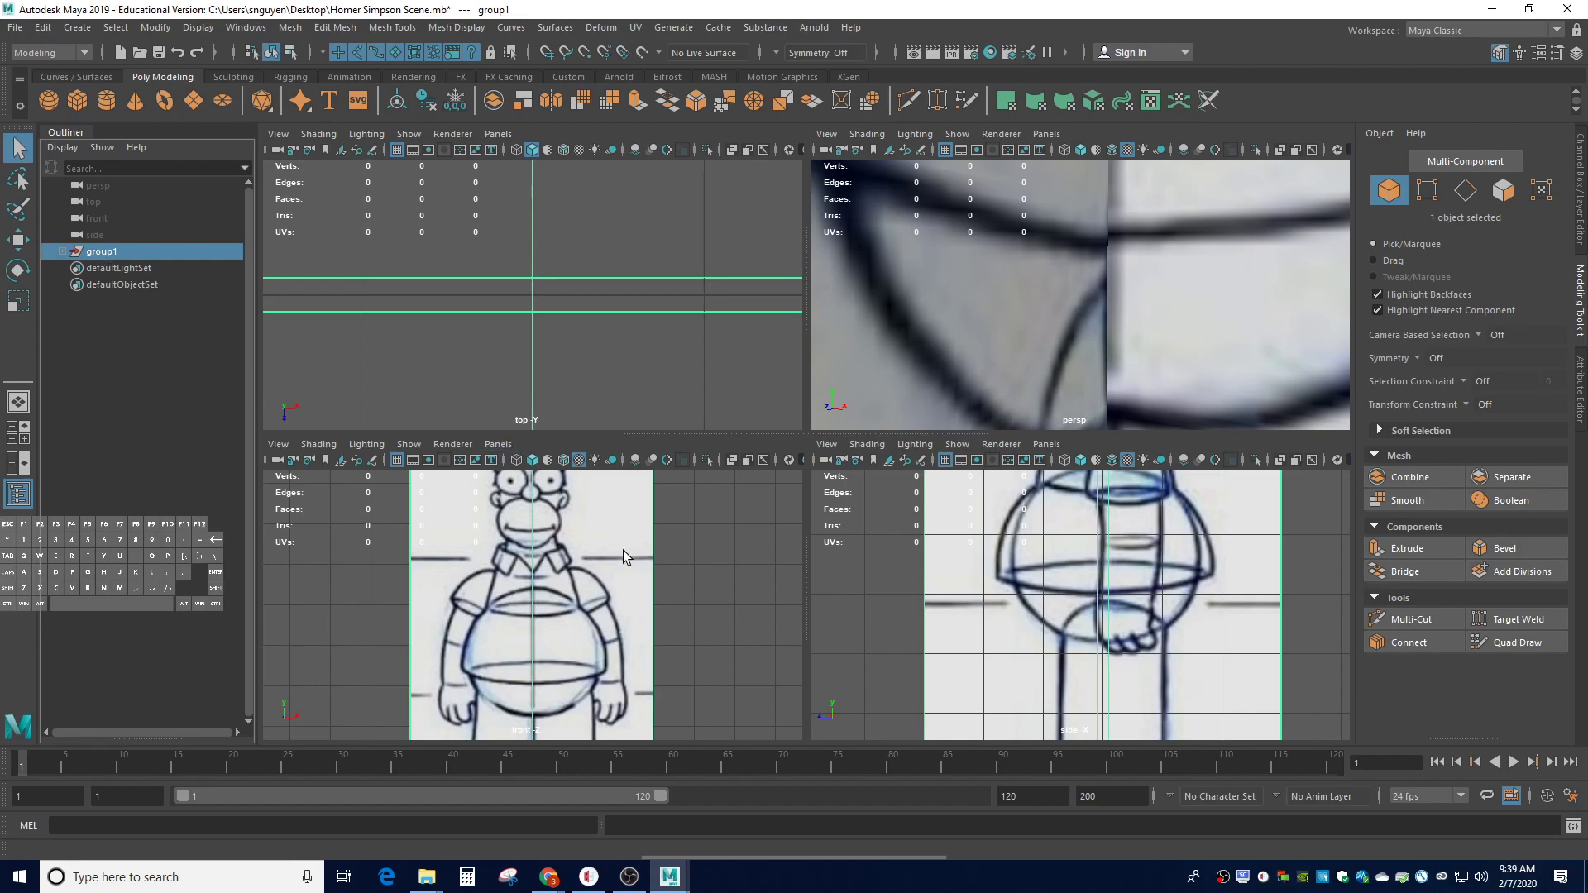
click(60, 252)
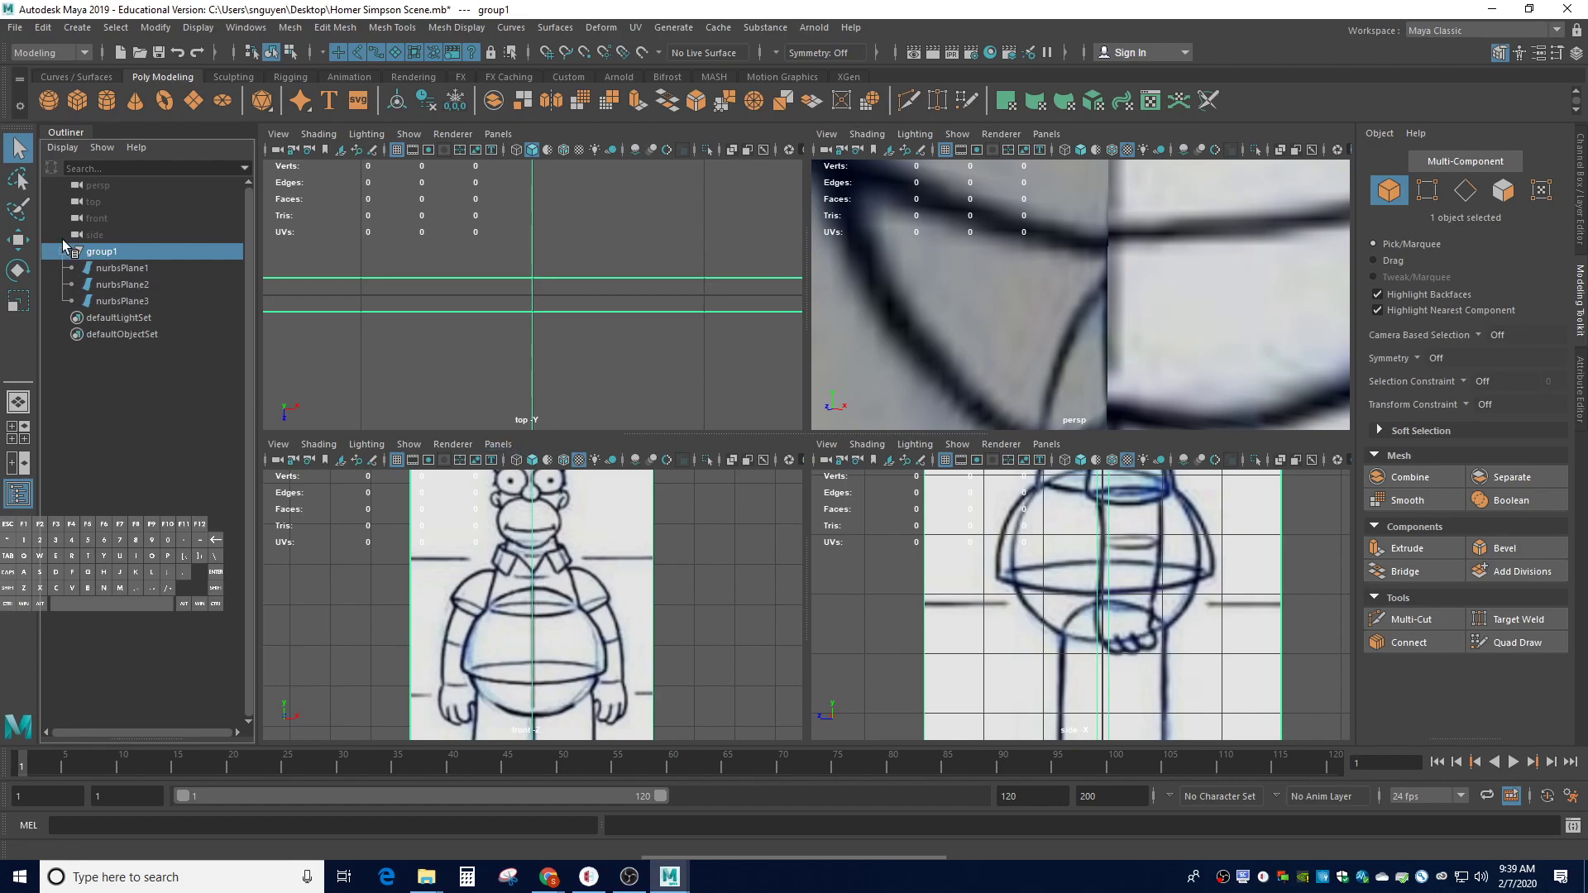
click(66, 251)
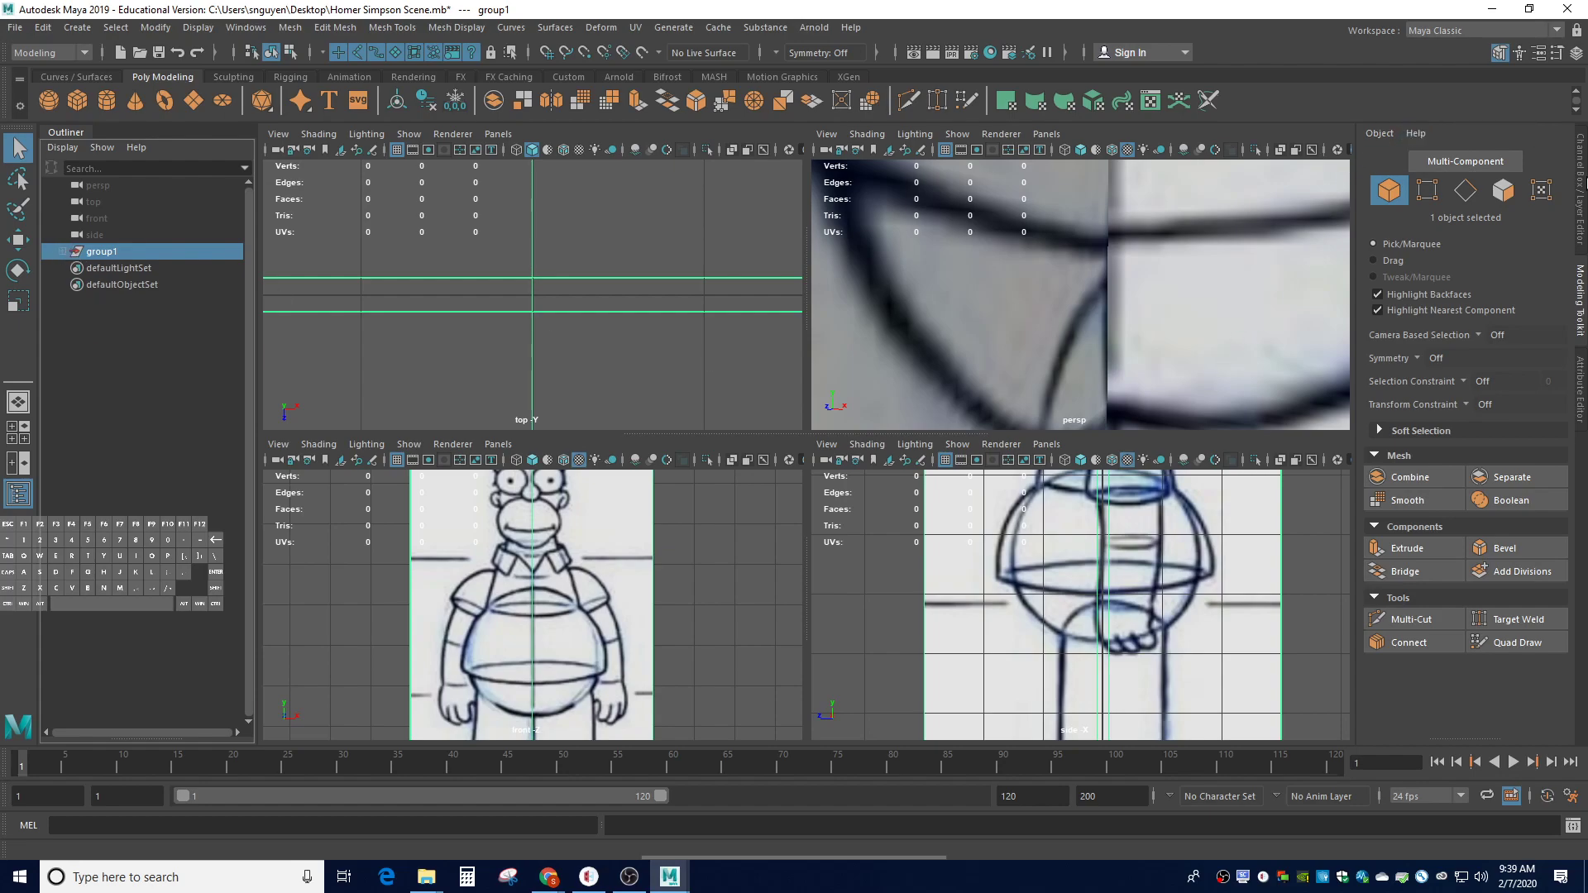
click(1581, 186)
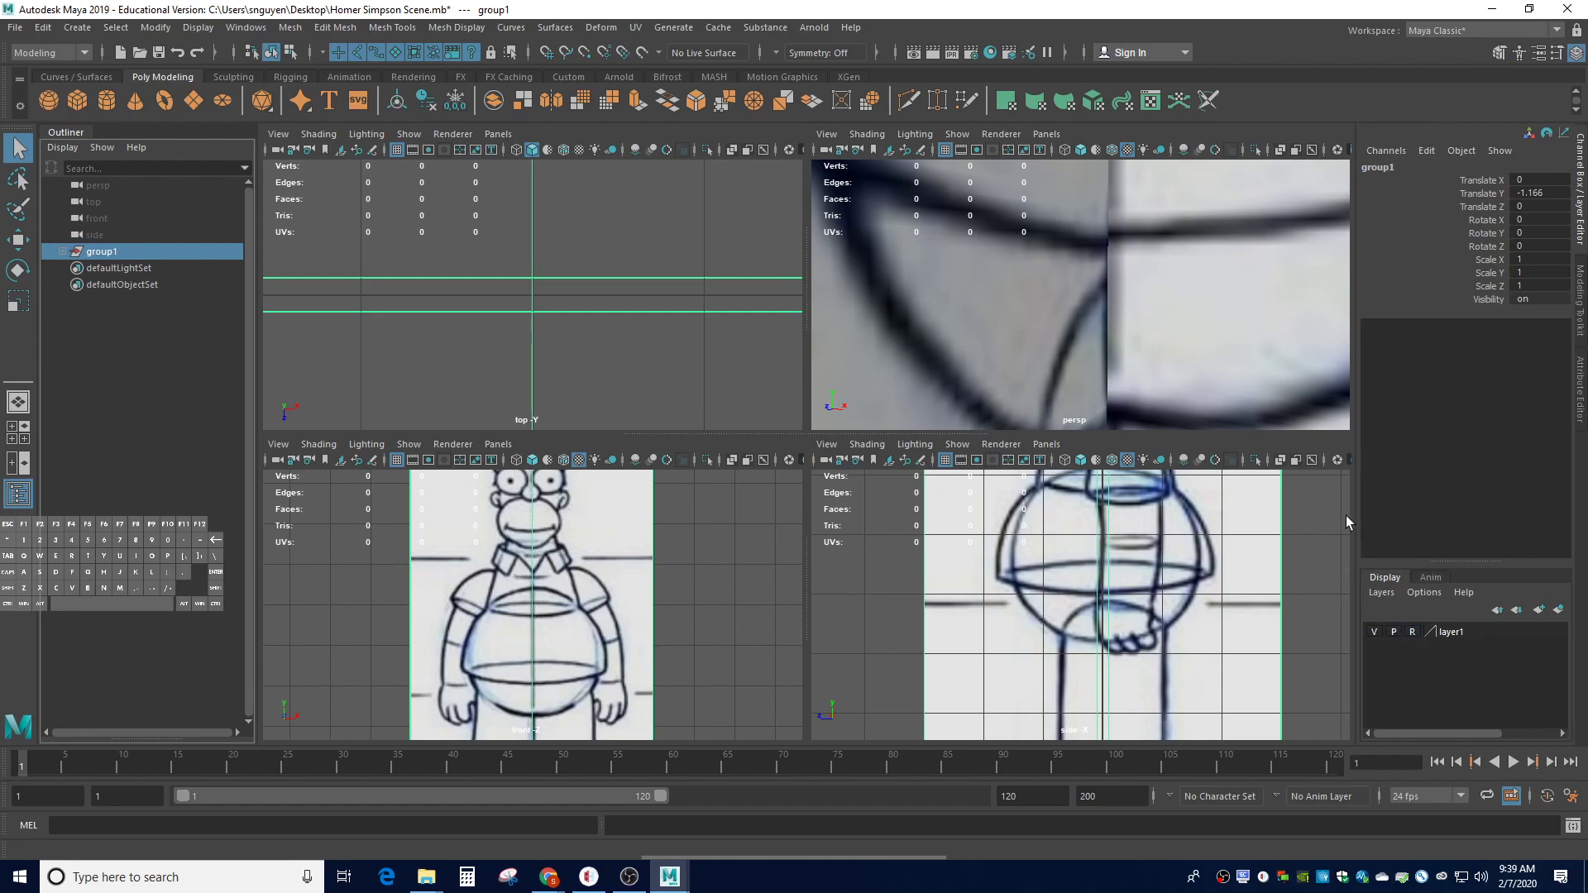
Check the reference image planes by toggling layer1's visibility and inspecting group1 in the perspective, front and side views
click(1375, 632)
click(1375, 632)
click(1375, 632)
click(1375, 632)
click(1375, 632)
click(1375, 632)
key(f)
key(f)
key(f)
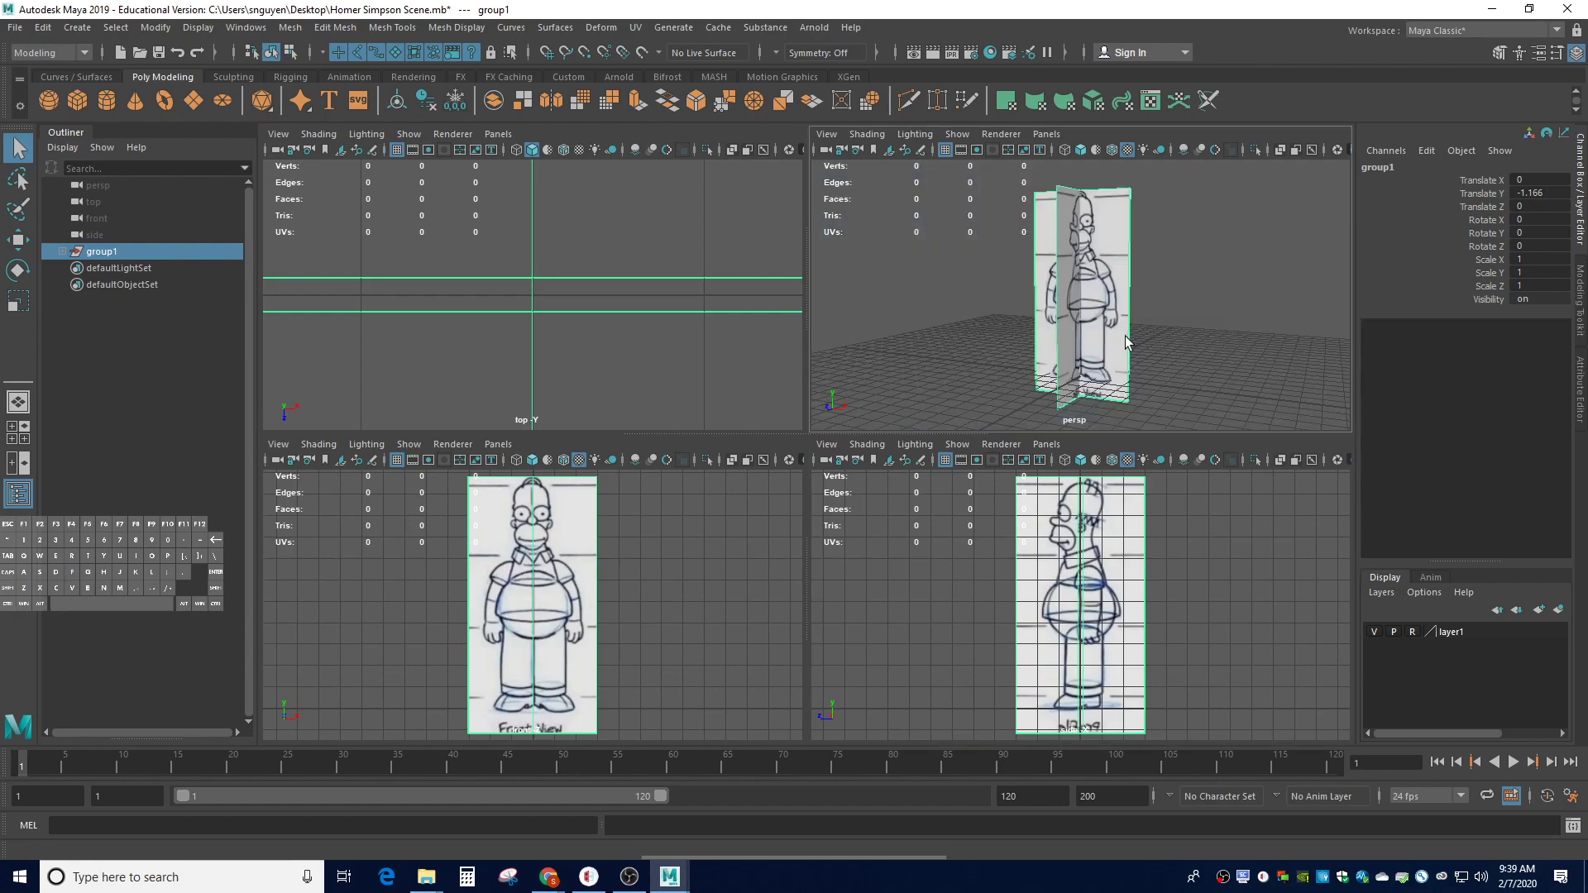
mouse_move(1176, 343)
alt+mouse_down()
mouse_move(964, 336)
mouse_move(1273, 364)
mouse_move(1213, 337)
mouse_move(1257, 325)
mouse_move(1489, 367)
mouse_move(1148, 344)
mouse_move(1170, 357)
alt+mouse_up()
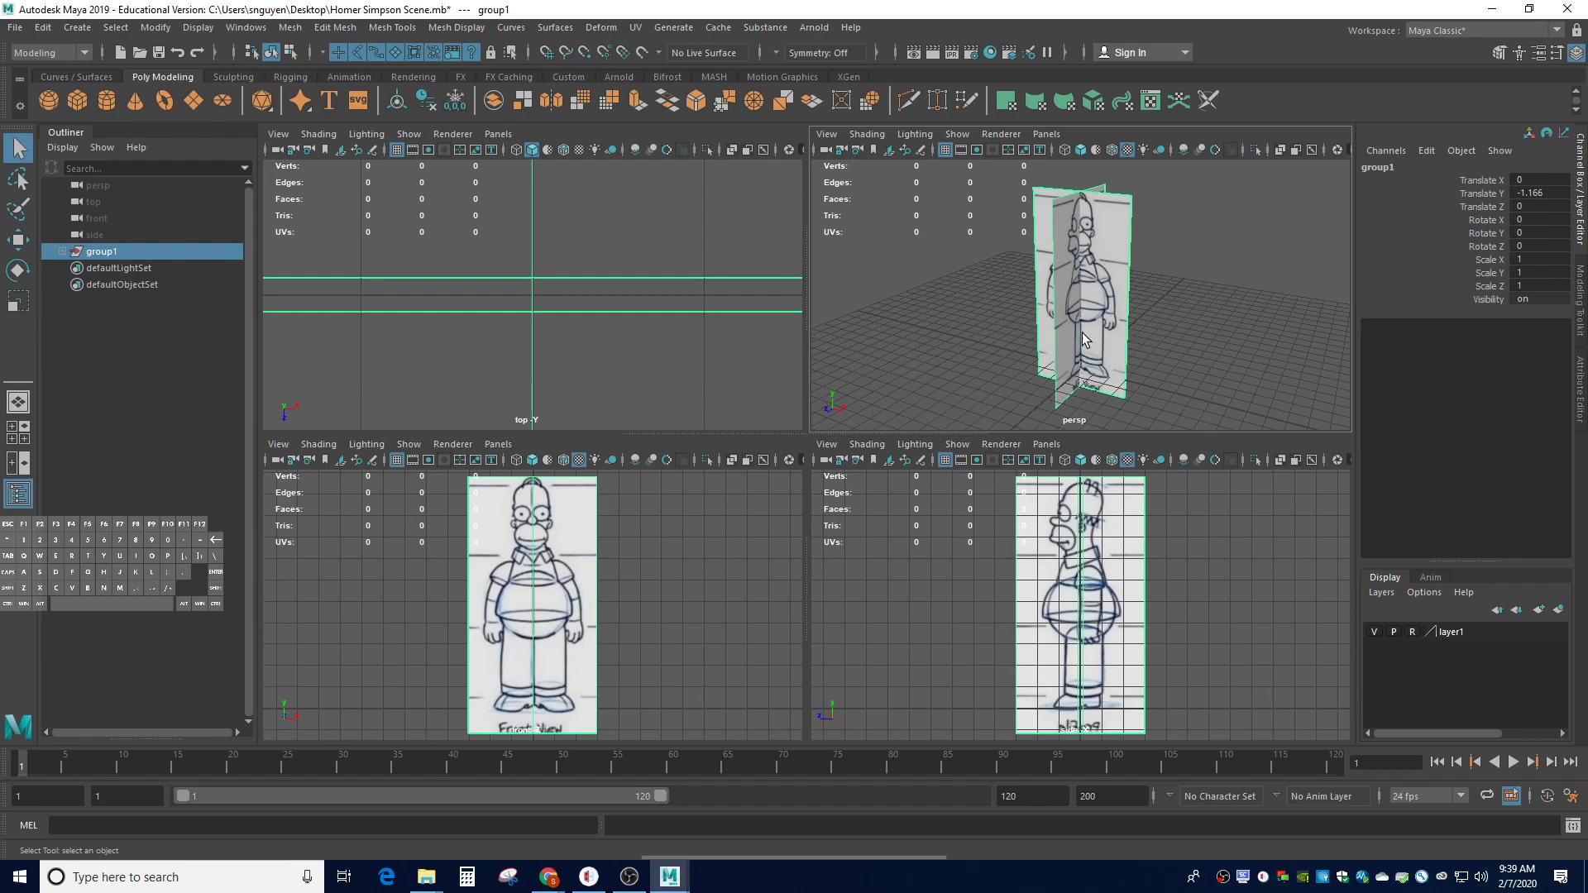
Draw a polygon cylinder about 1.35 in radius and 4.25 high at the grid centre in the top view
scroll(523, 299, down, 5)
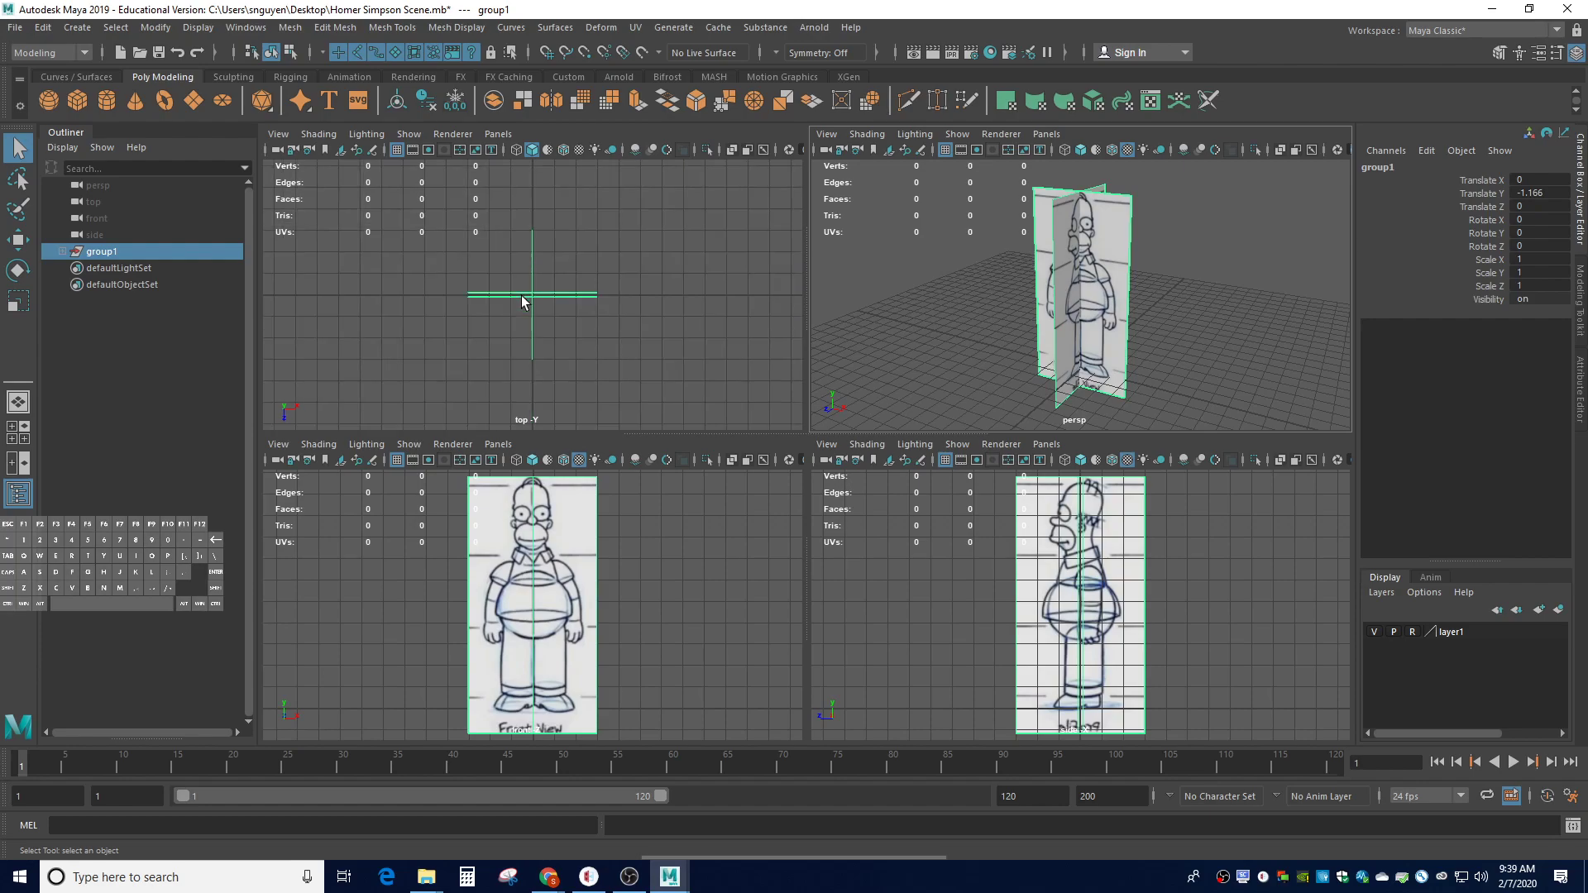
scroll(522, 301, down, 2)
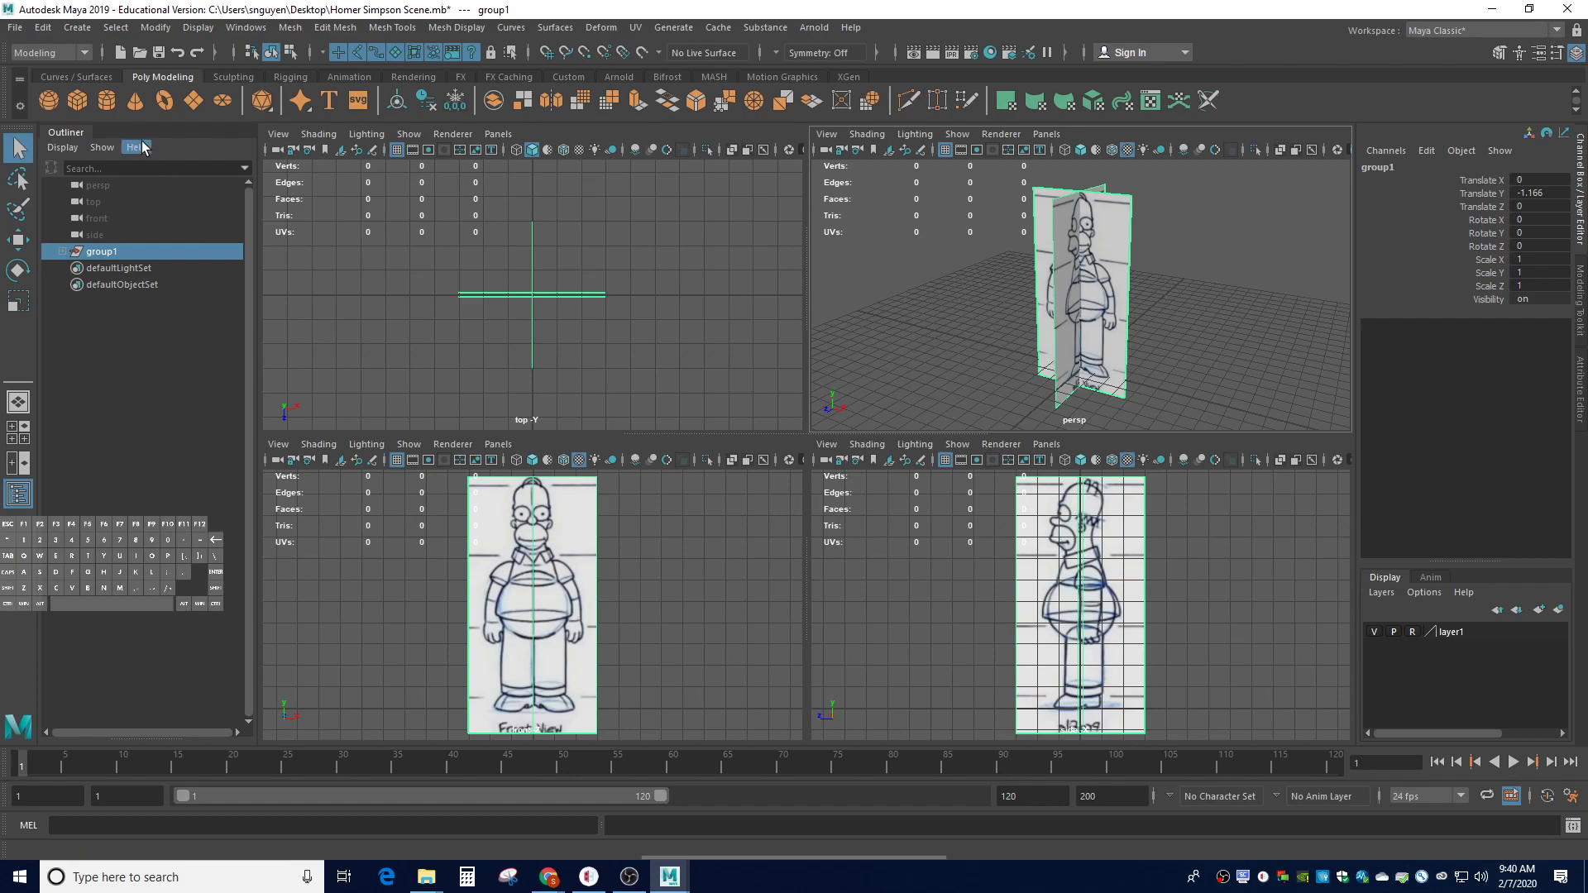
click(107, 101)
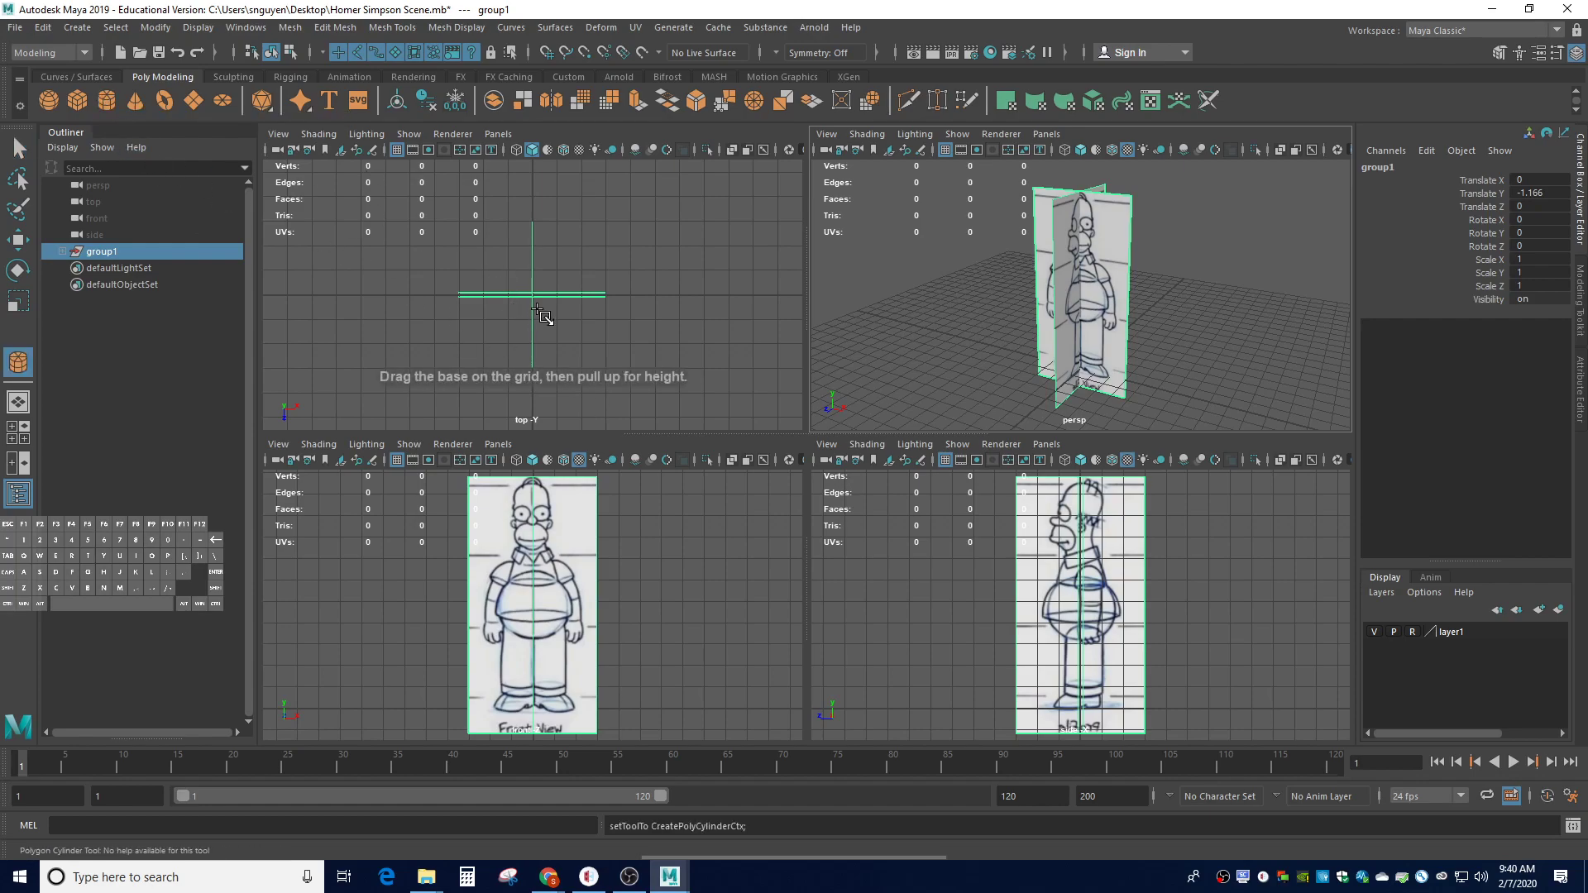
click(533, 296)
drag(532, 295, 549, 202)
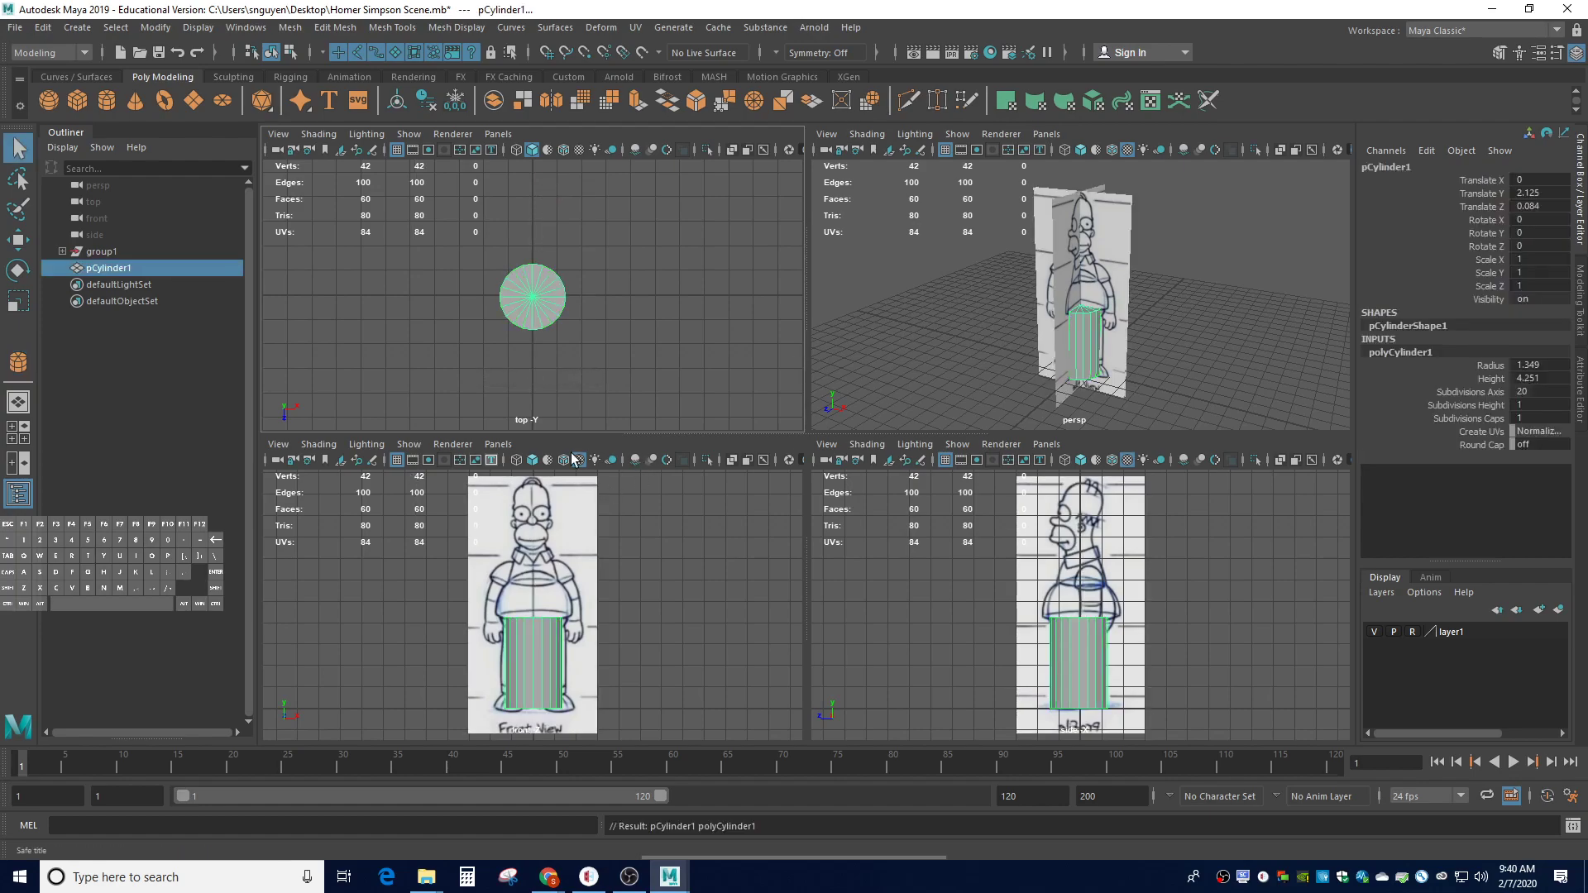
Set the cylinder's radius to 0.75, height to 3.5, and both axis and height subdivisions to 12
click(1537, 364)
key(Tab)
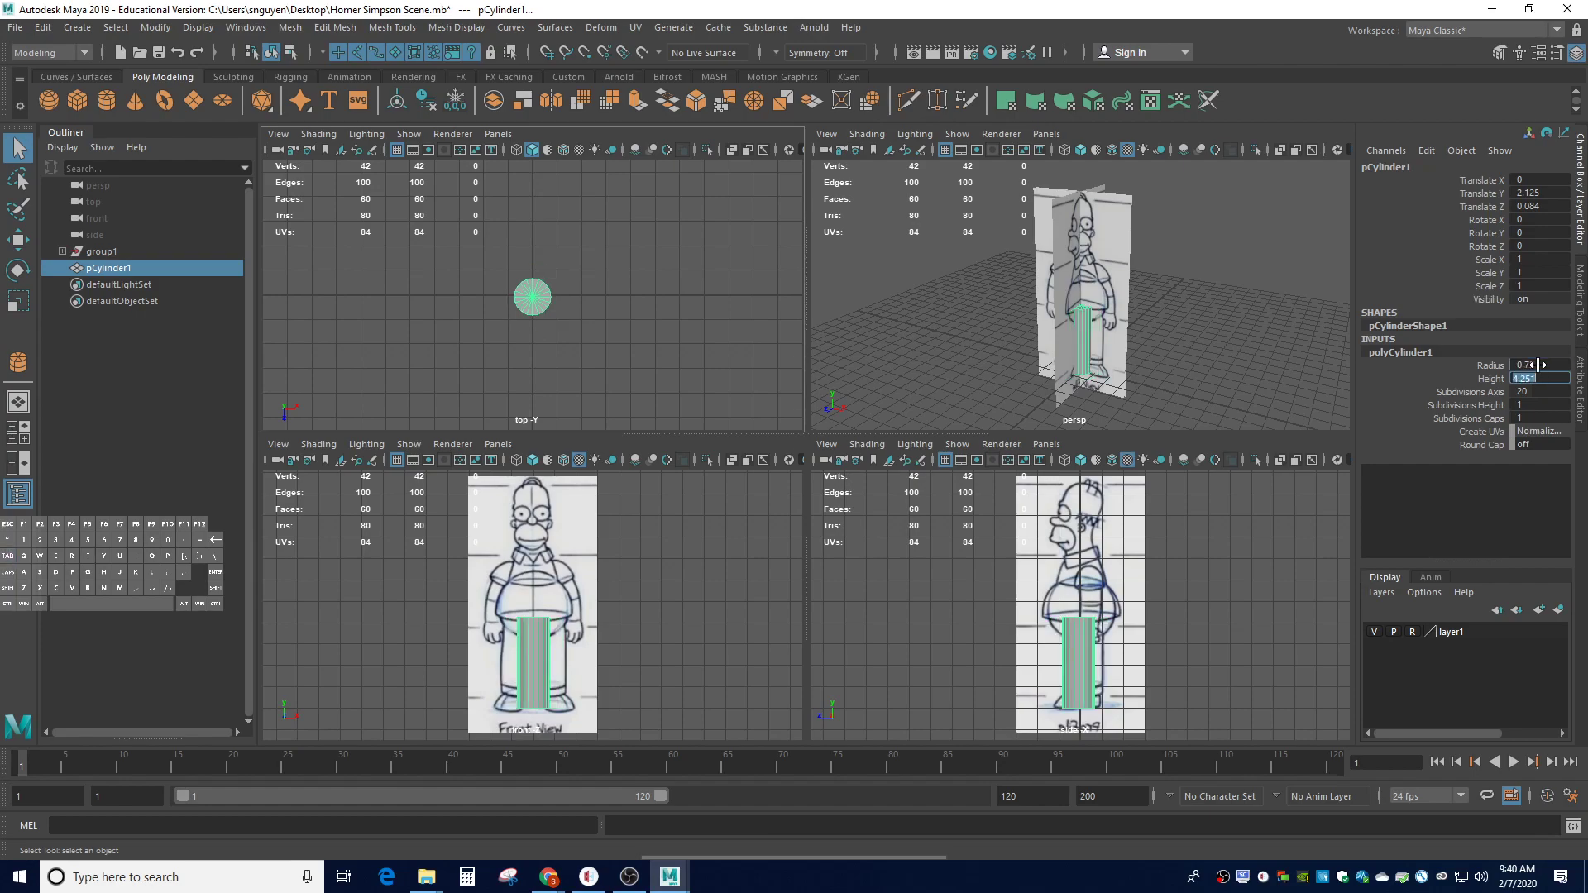
text(3.5)
key(Tab)
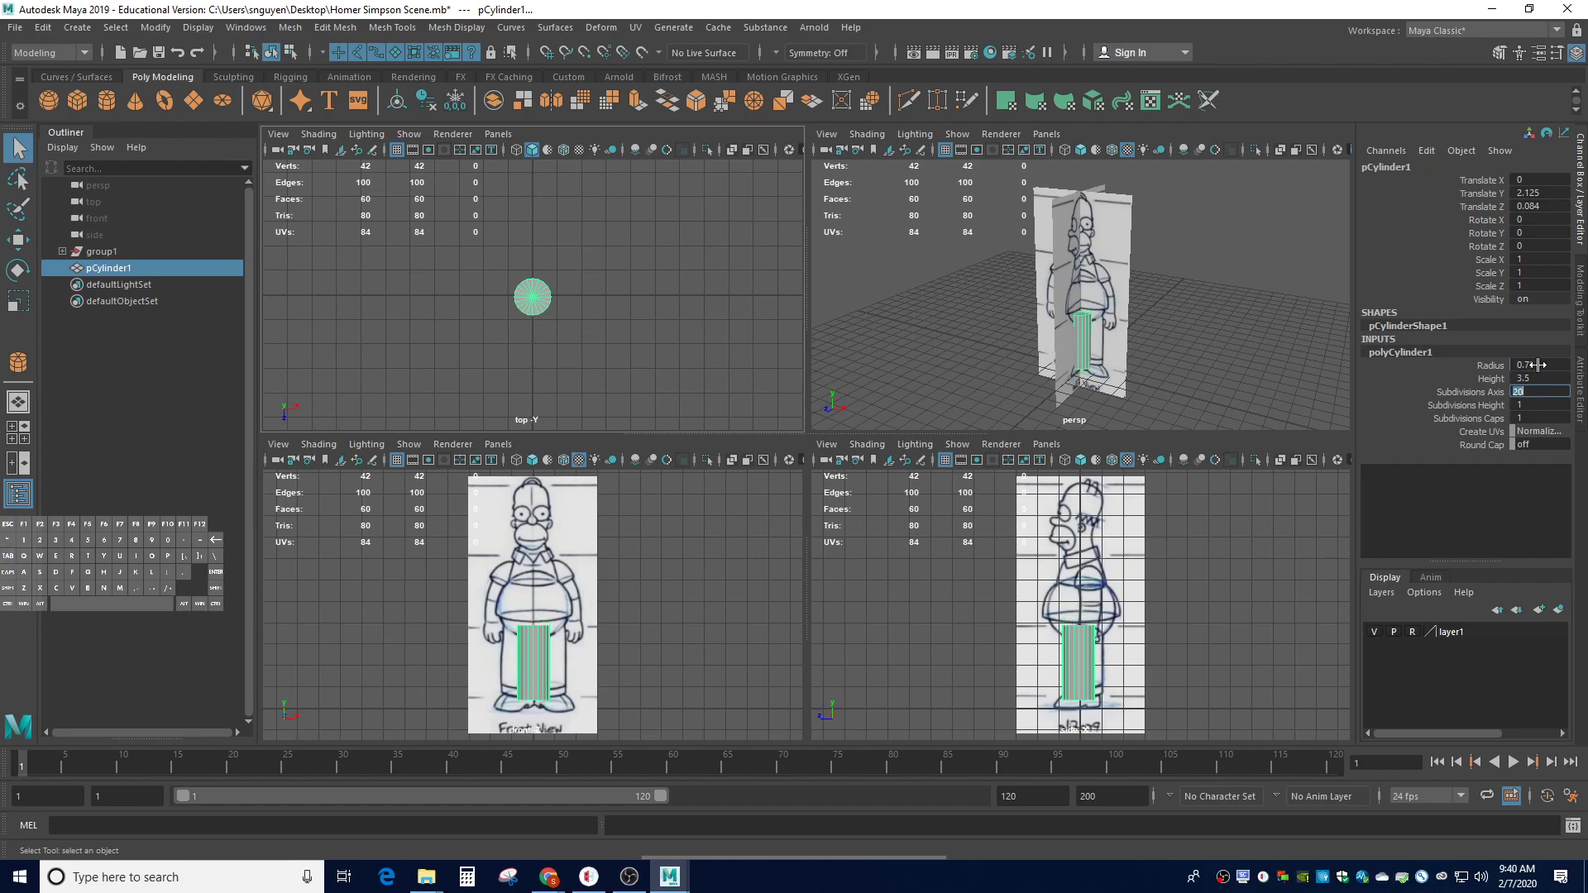
key(Tab)
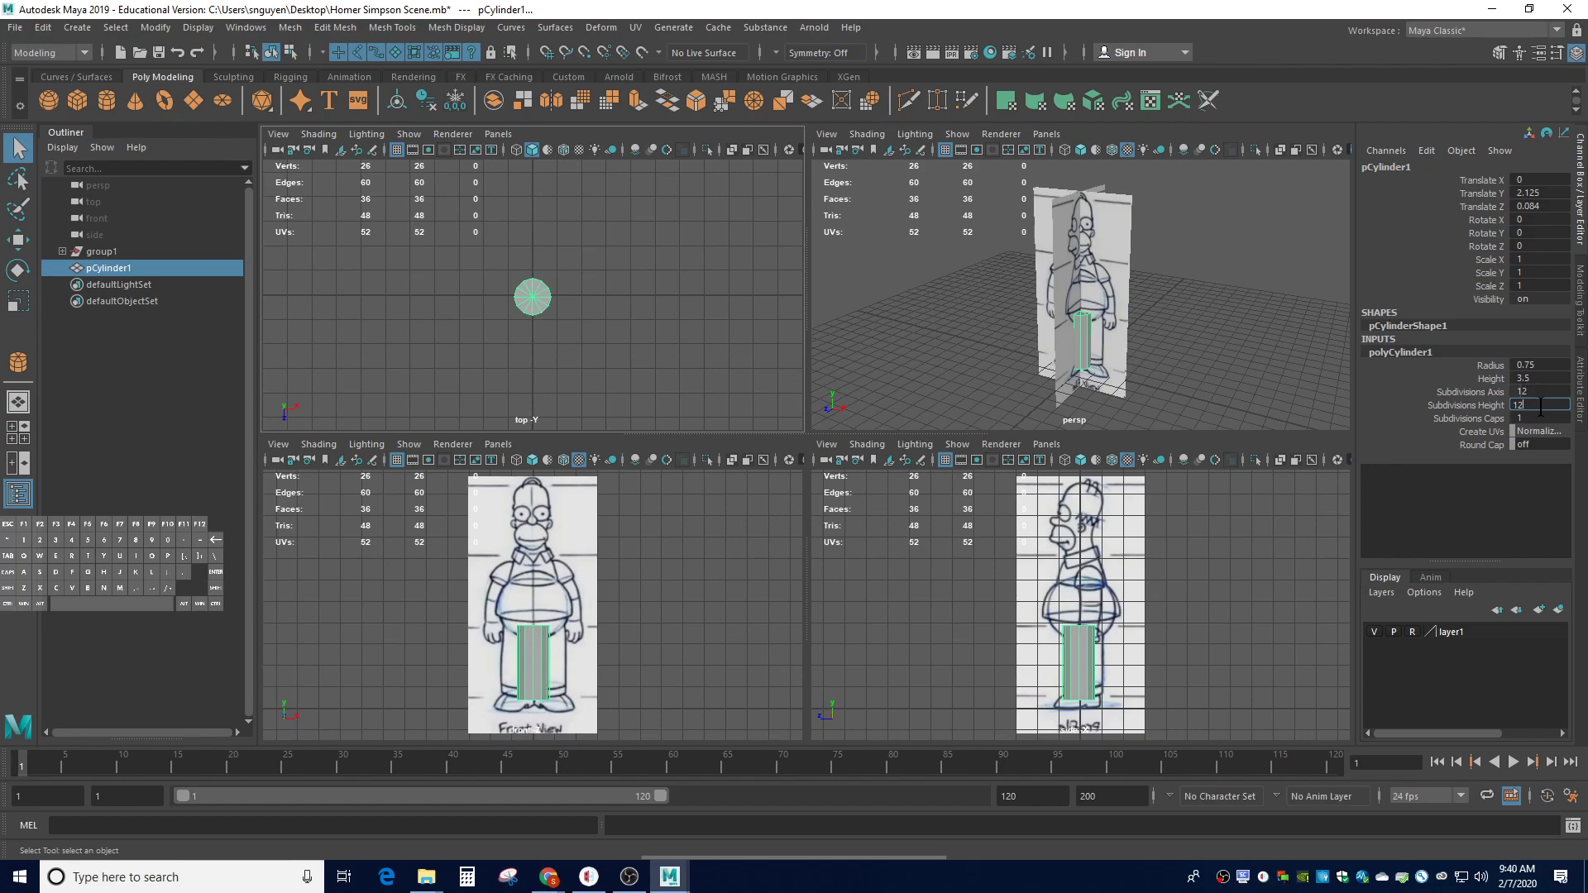
key(Return)
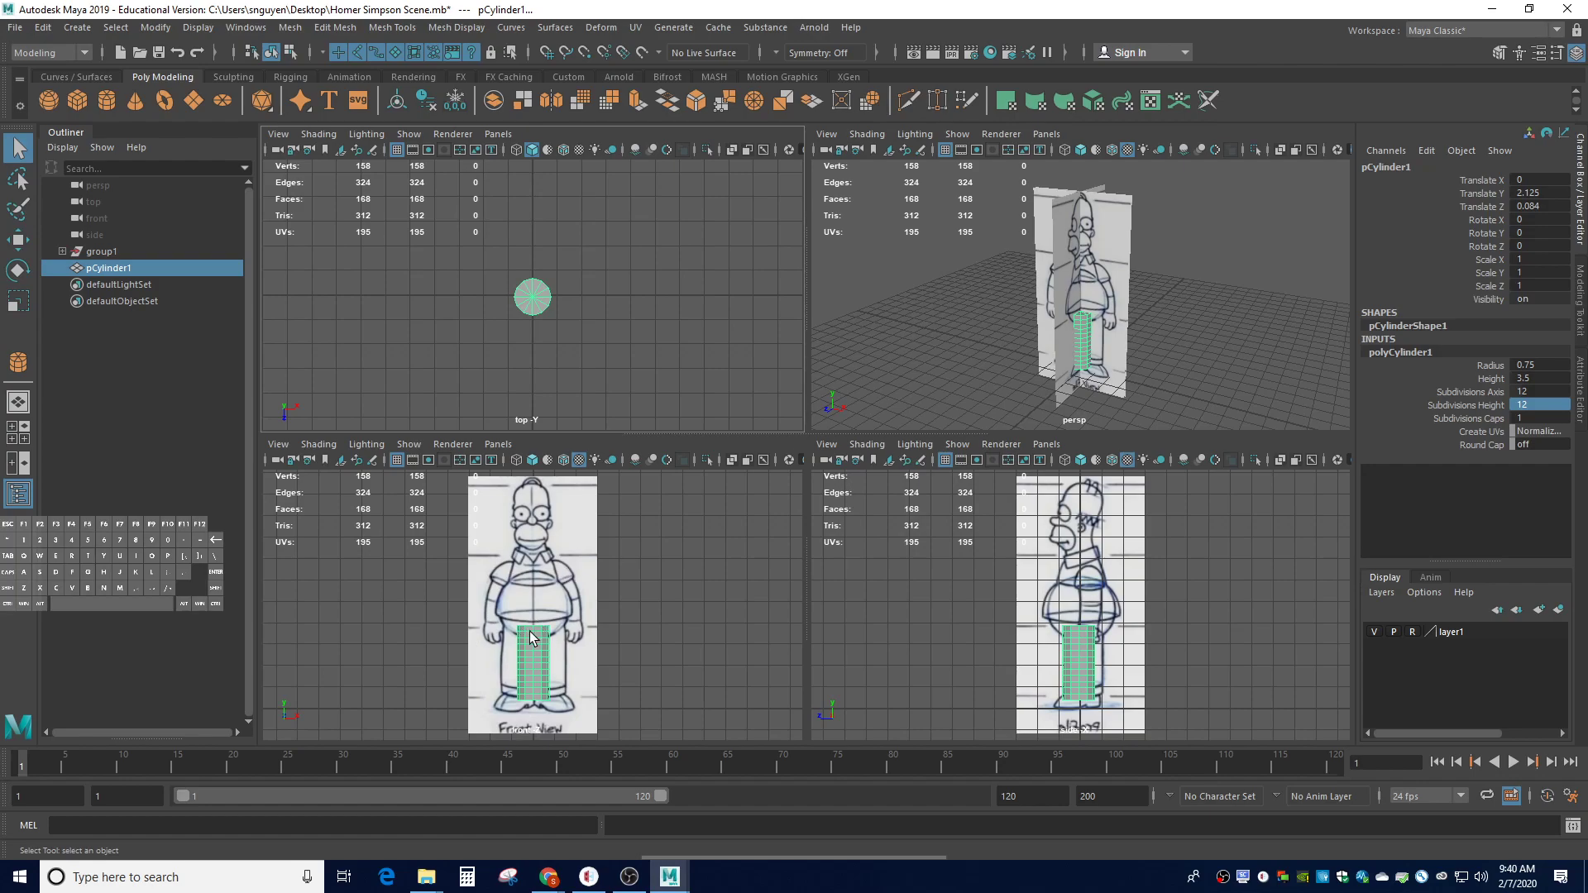
Move the cylinder straight up over Homer's torso, to about 5.33 on Y
click(17, 242)
drag(537, 585, 543, 532)
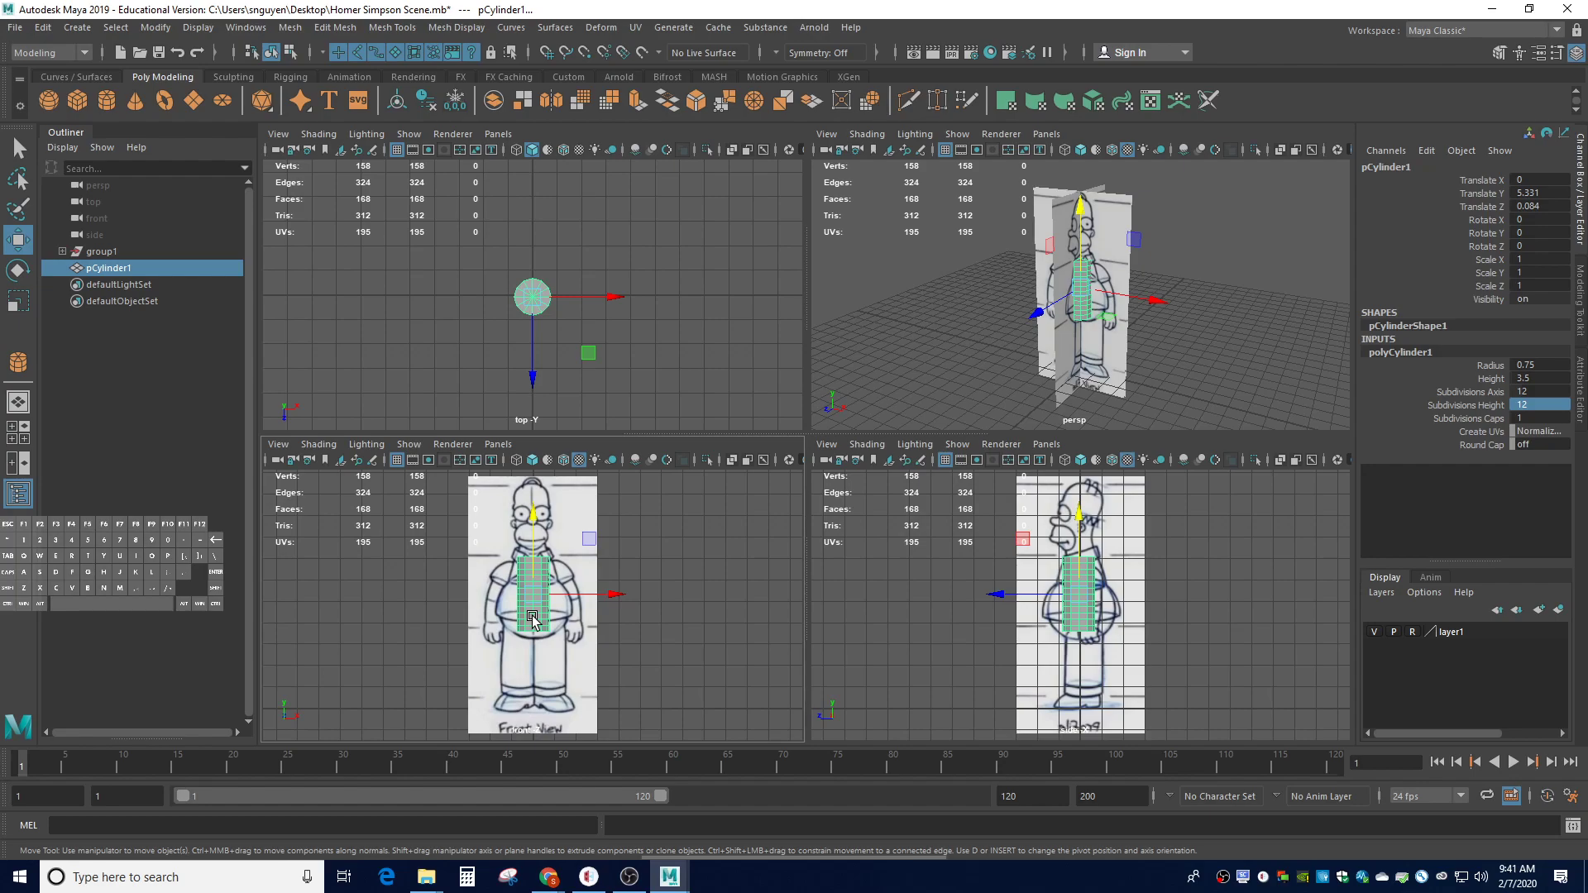
click(116, 272)
key(f)
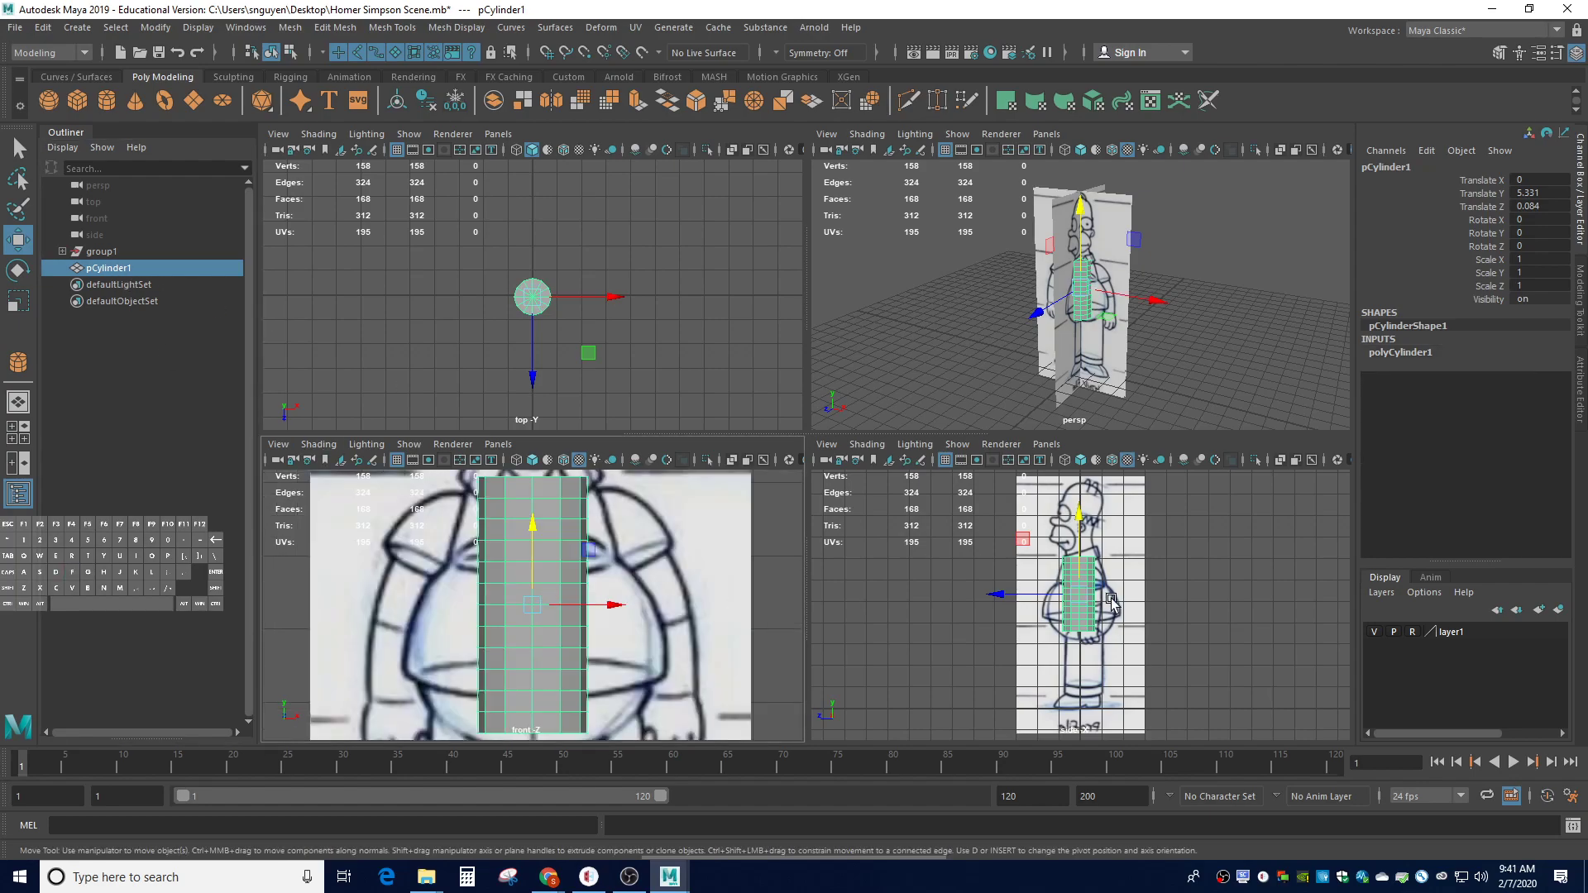
key(f)
key(f)
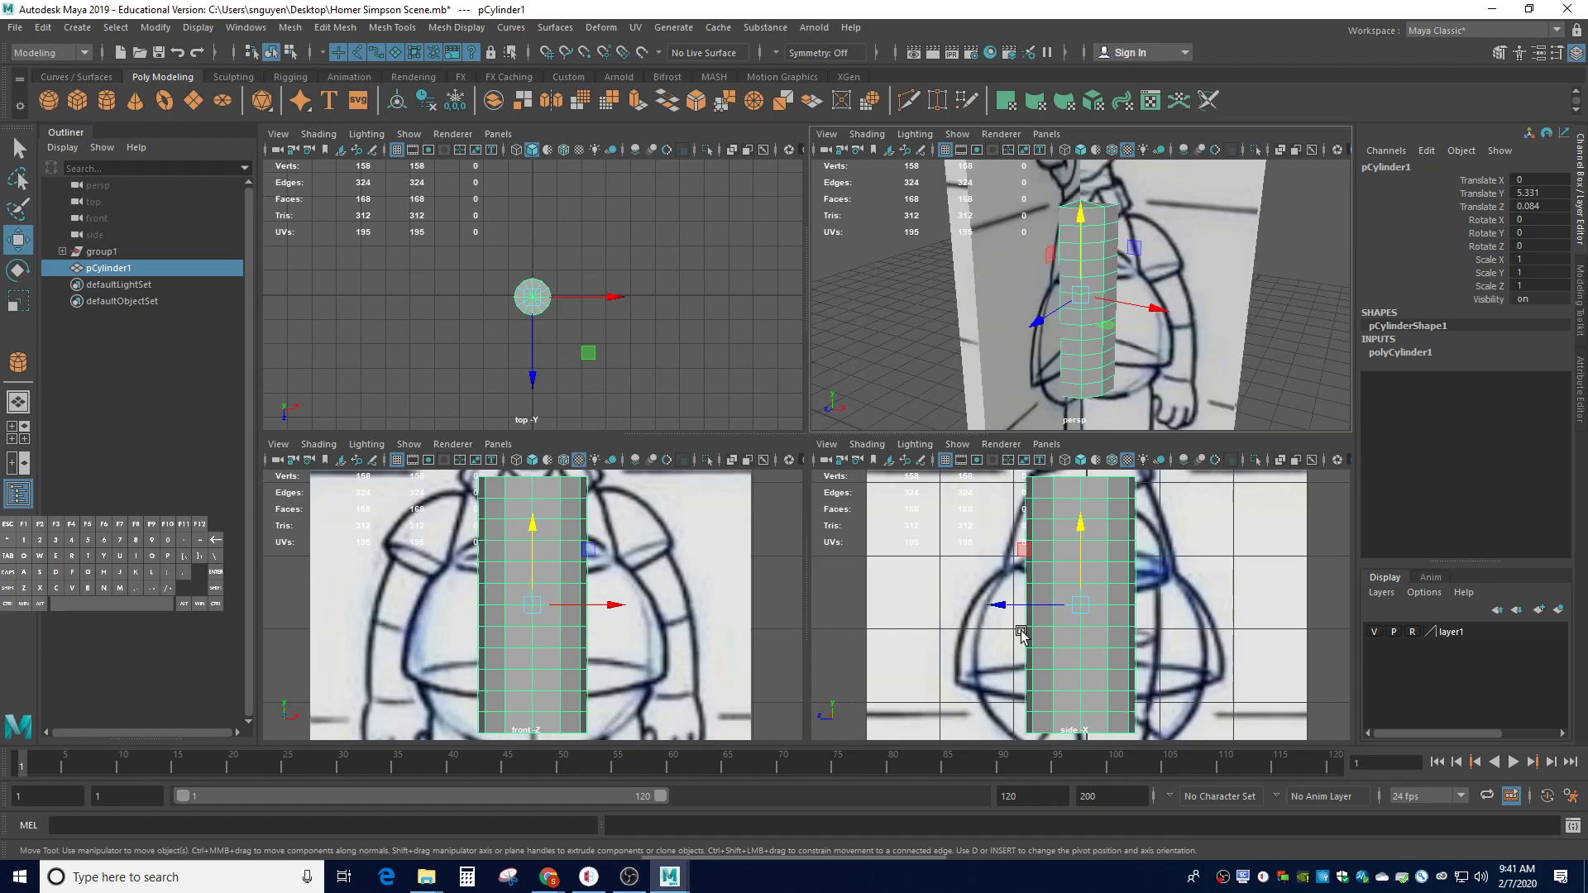
Switch the cylinder to vertex editing and scale its bottom vertex ring outward toward the belly's lower outline
right_click(529, 632)
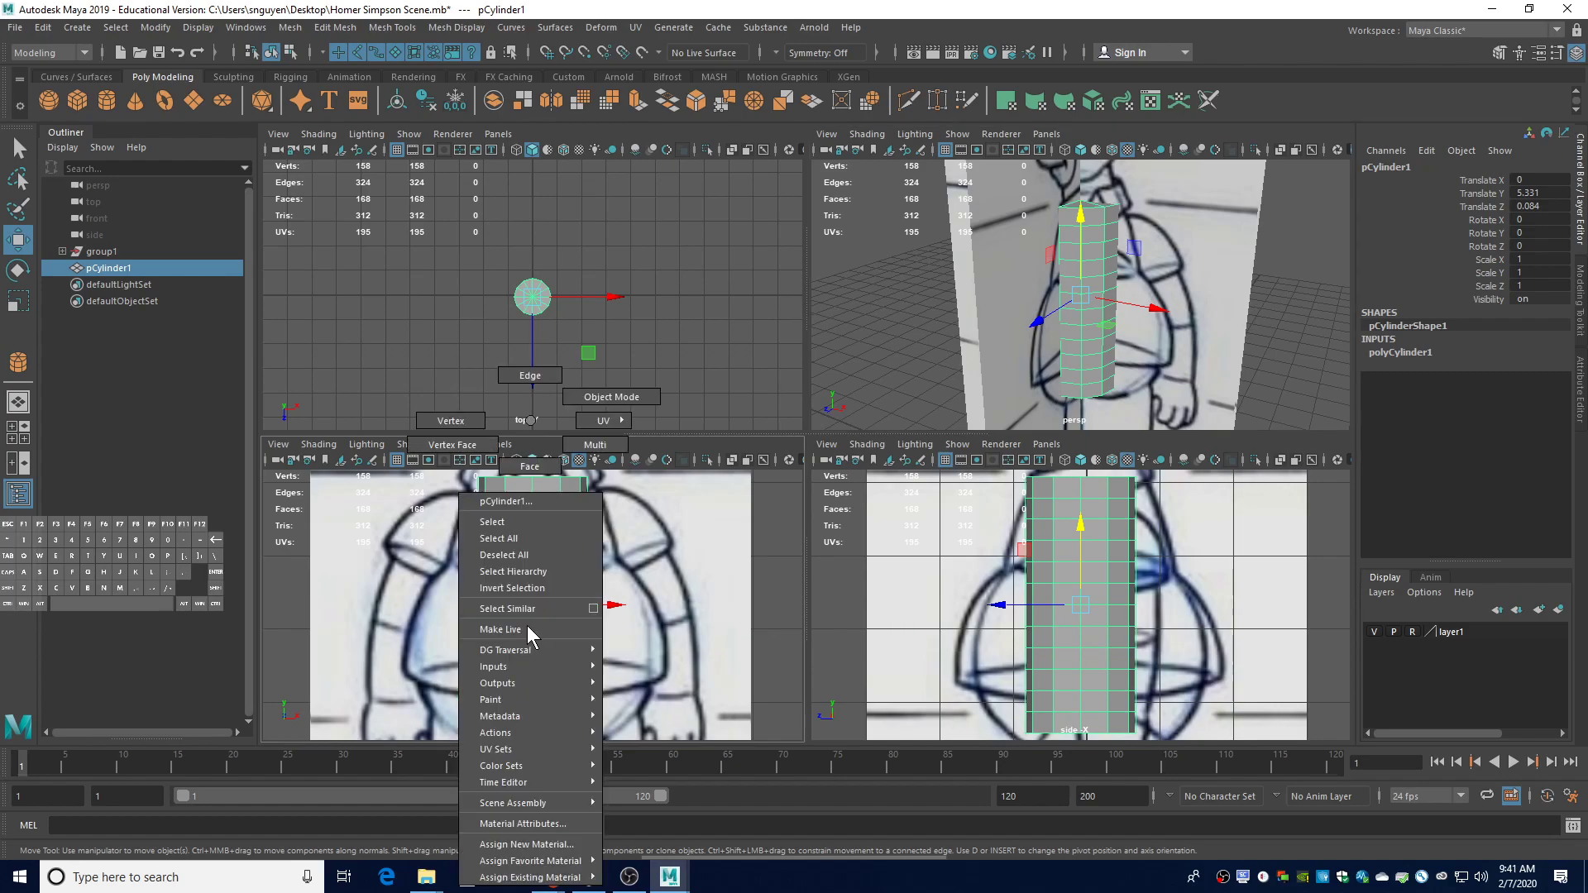
click(463, 425)
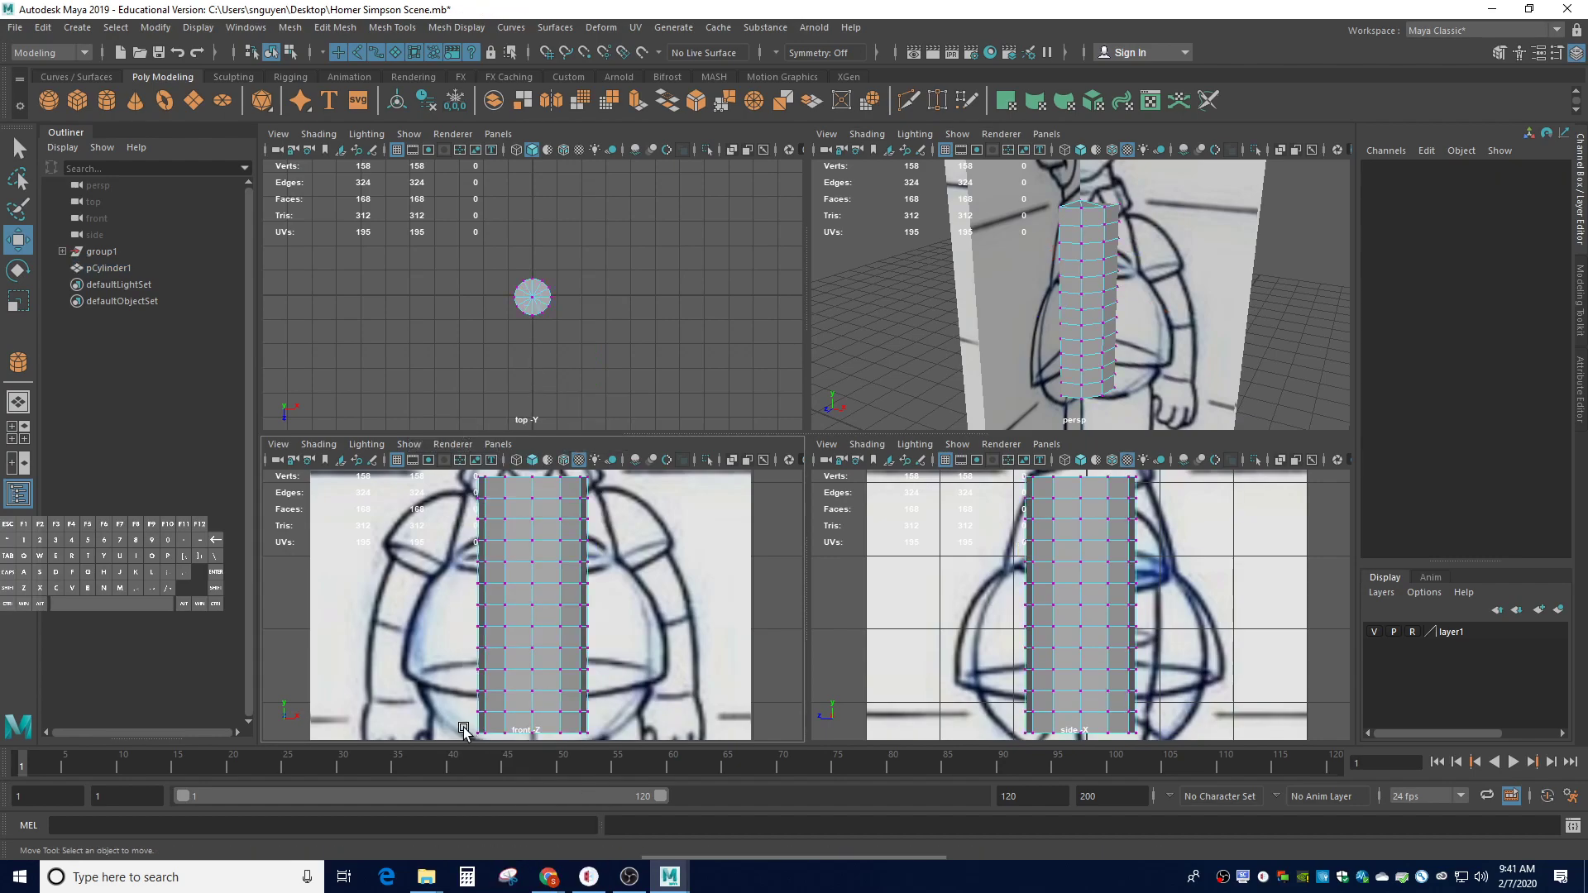
drag(454, 724, 627, 749)
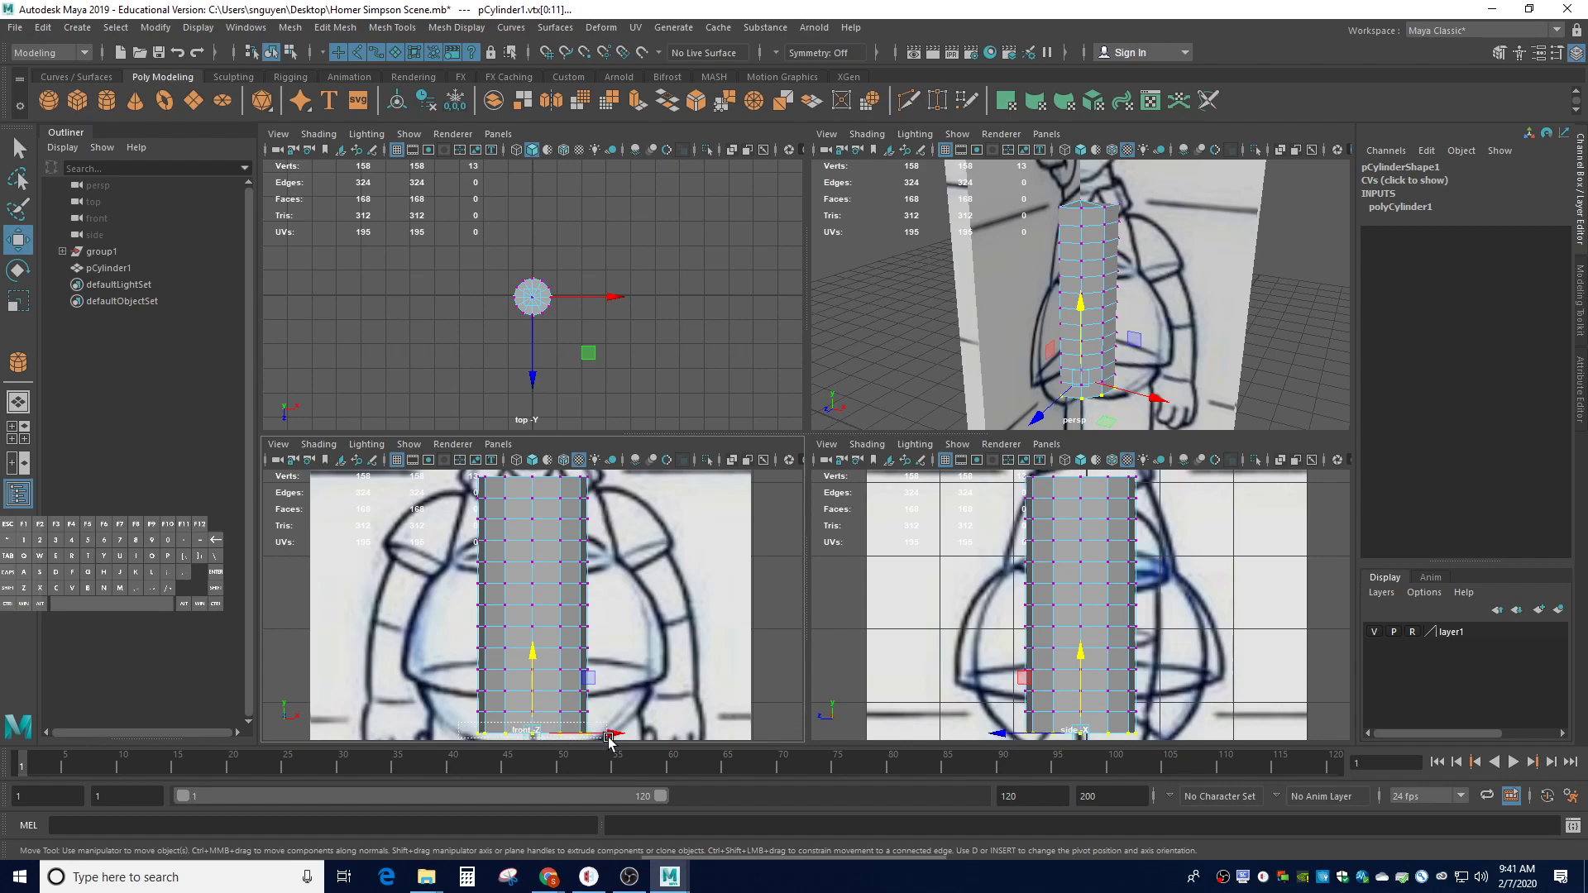
right_drag(512, 668, 456, 728)
drag(455, 728, 626, 741)
key(r)
drag(534, 731, 569, 743)
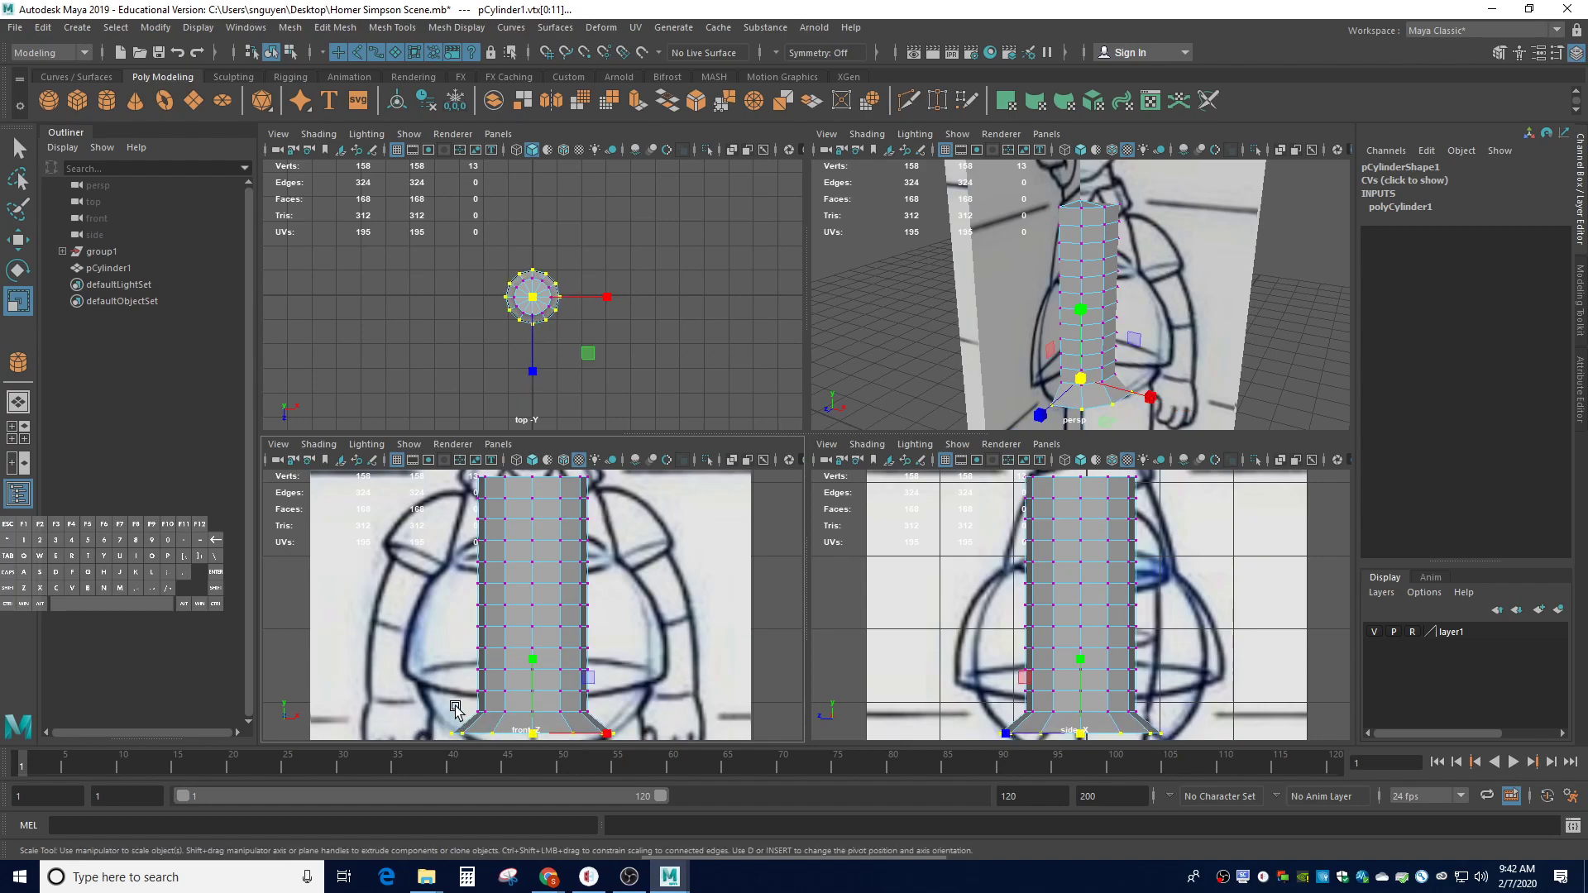
Scale the next three vertex rings above the base outward to match the lower belly outline in the front view
drag(456, 708, 631, 712)
drag(536, 714, 602, 723)
drag(471, 684, 633, 699)
drag(530, 695, 612, 704)
drag(456, 659, 622, 682)
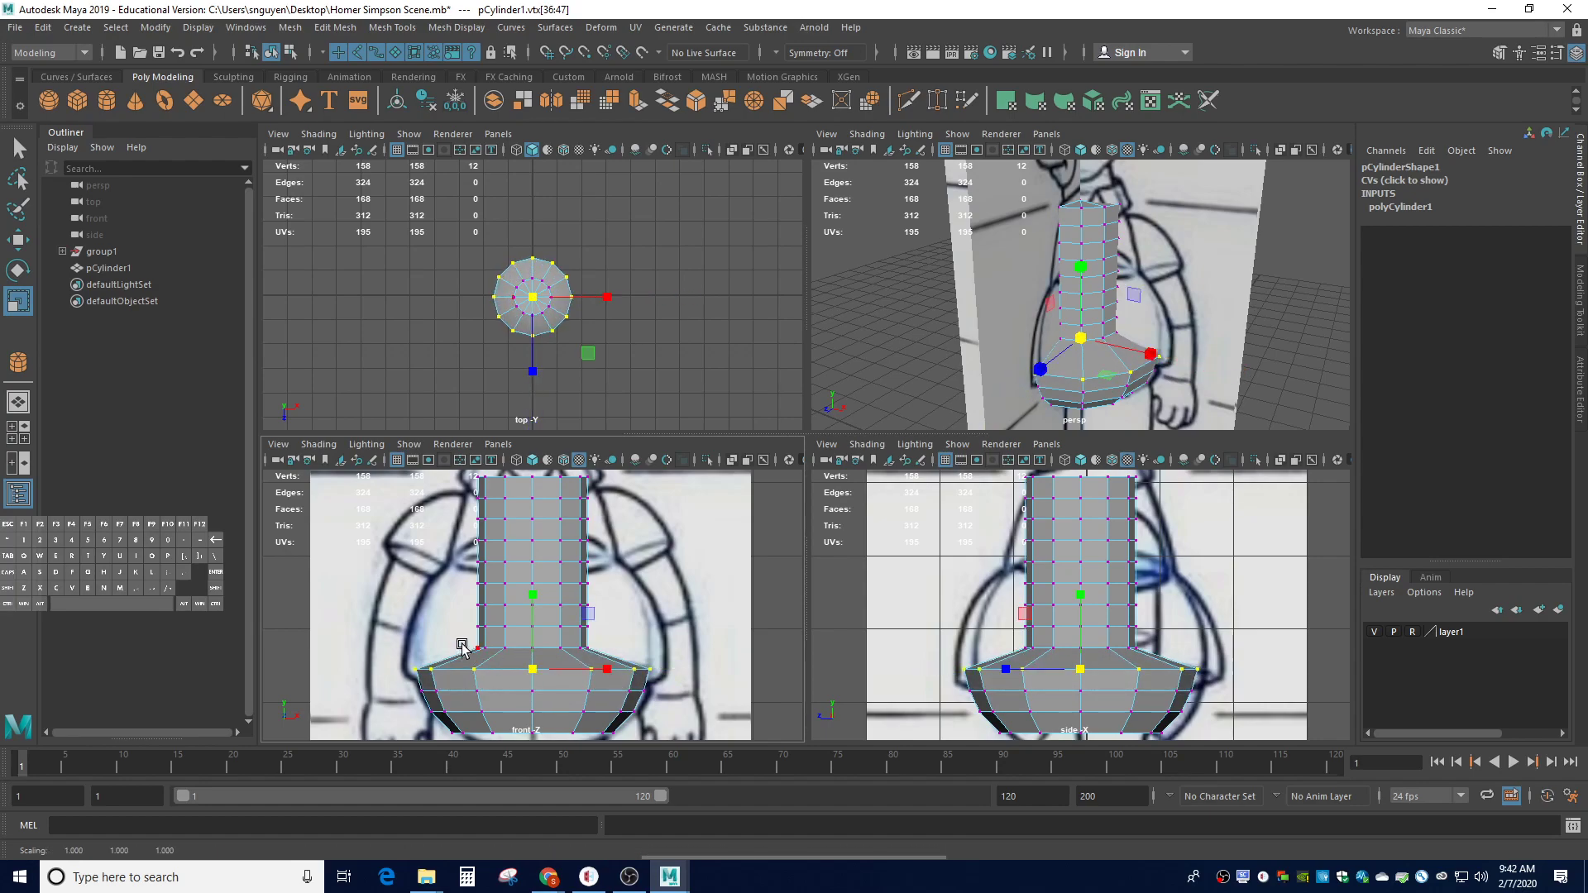
Scale the vertex rings across the middle of the cylinder outward to follow the rounded belly in the front view
drag(464, 638, 614, 653)
drag(462, 625, 613, 633)
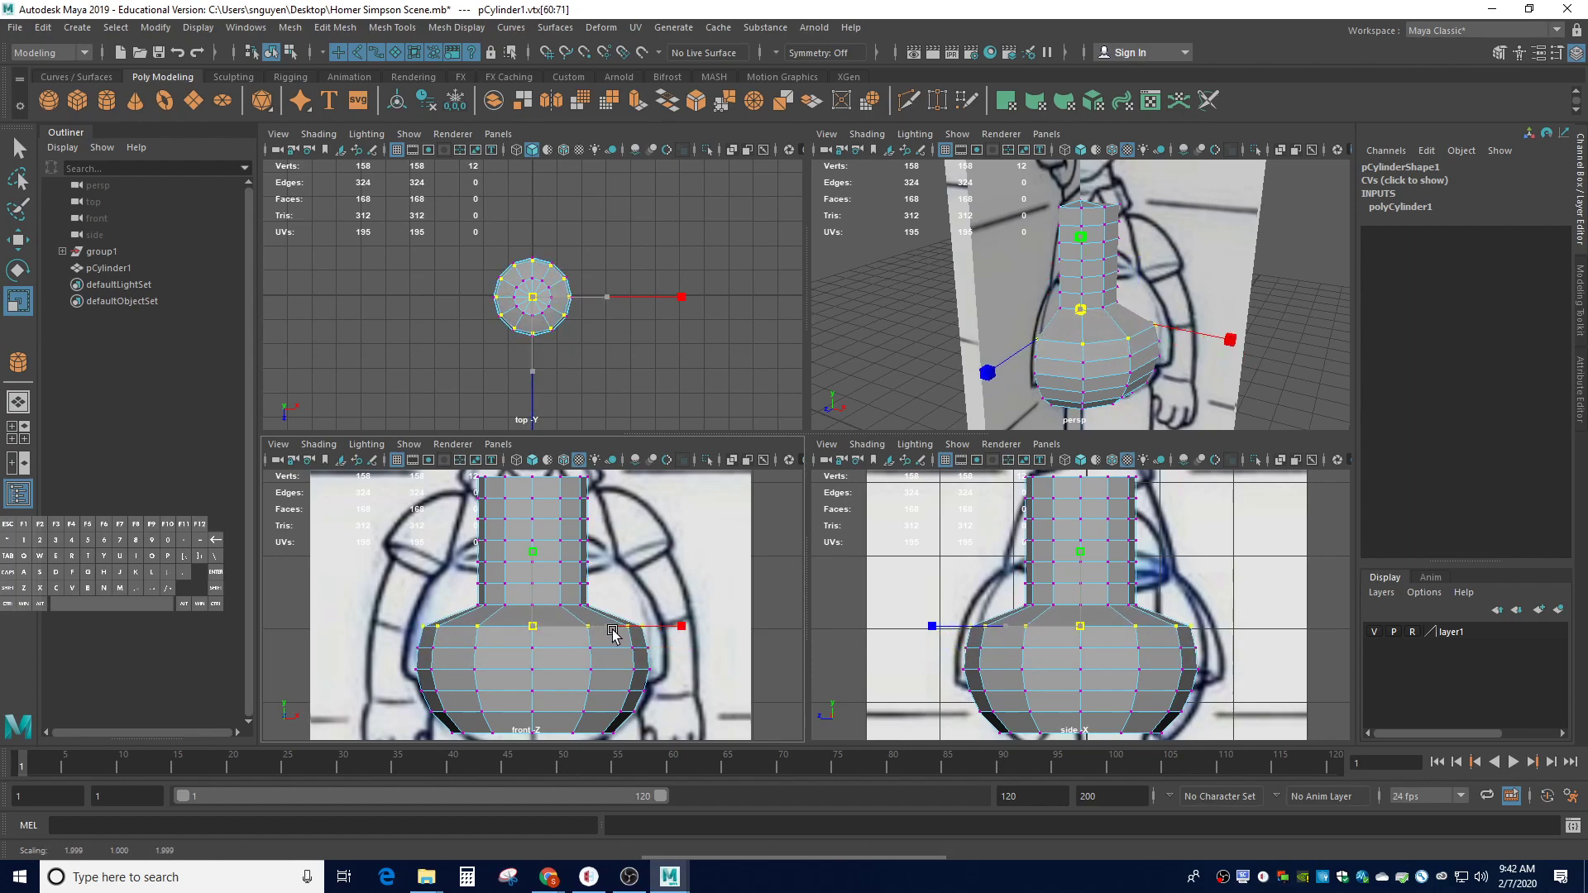
drag(457, 594, 631, 611)
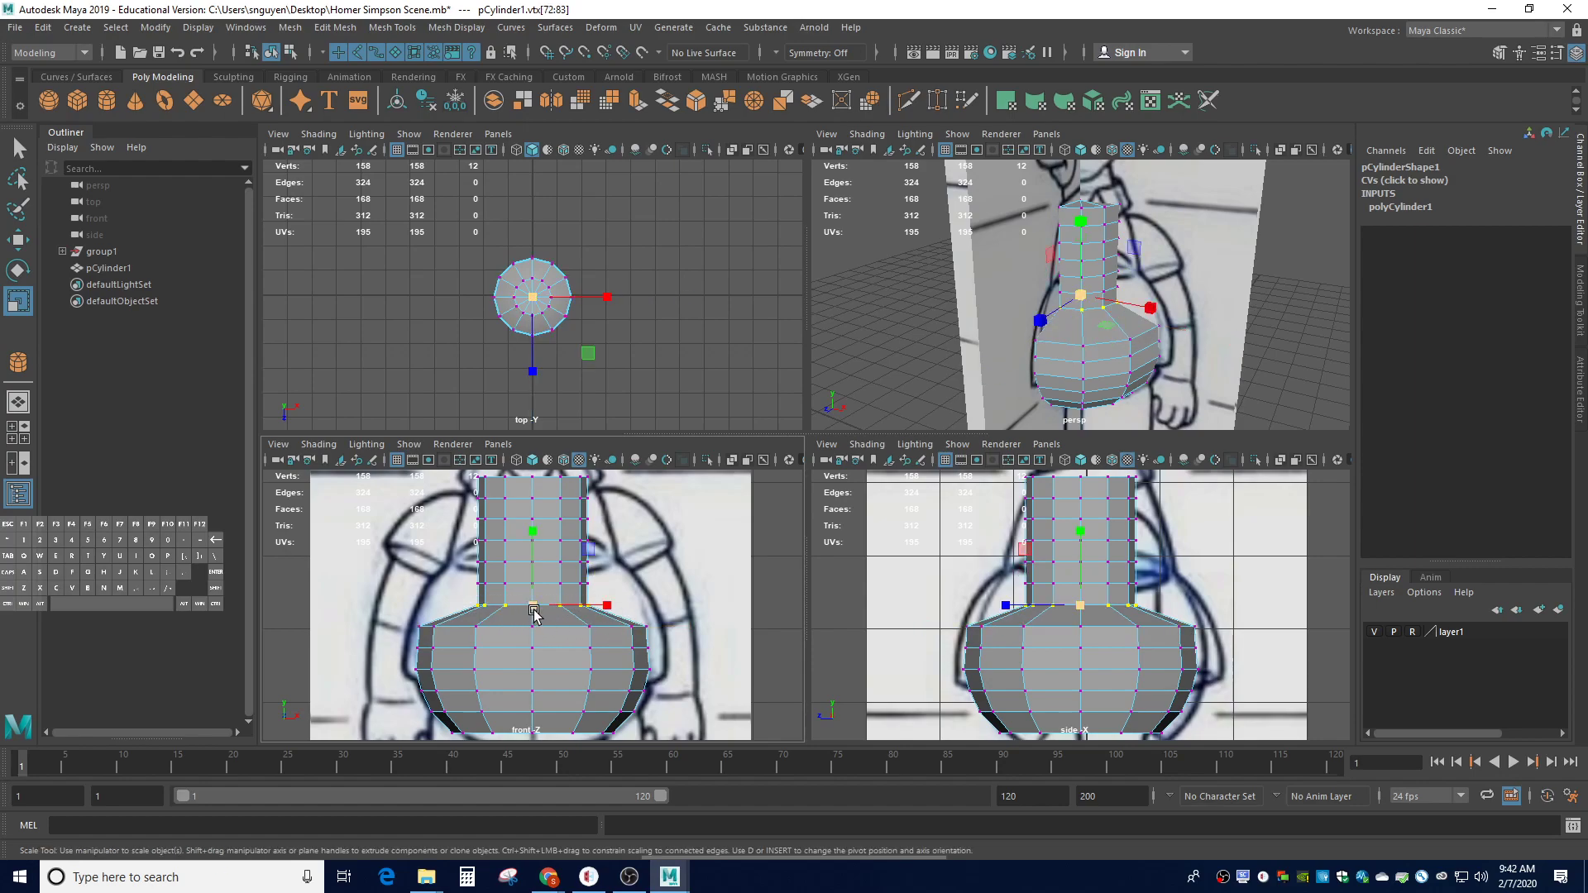
drag(534, 612, 643, 598)
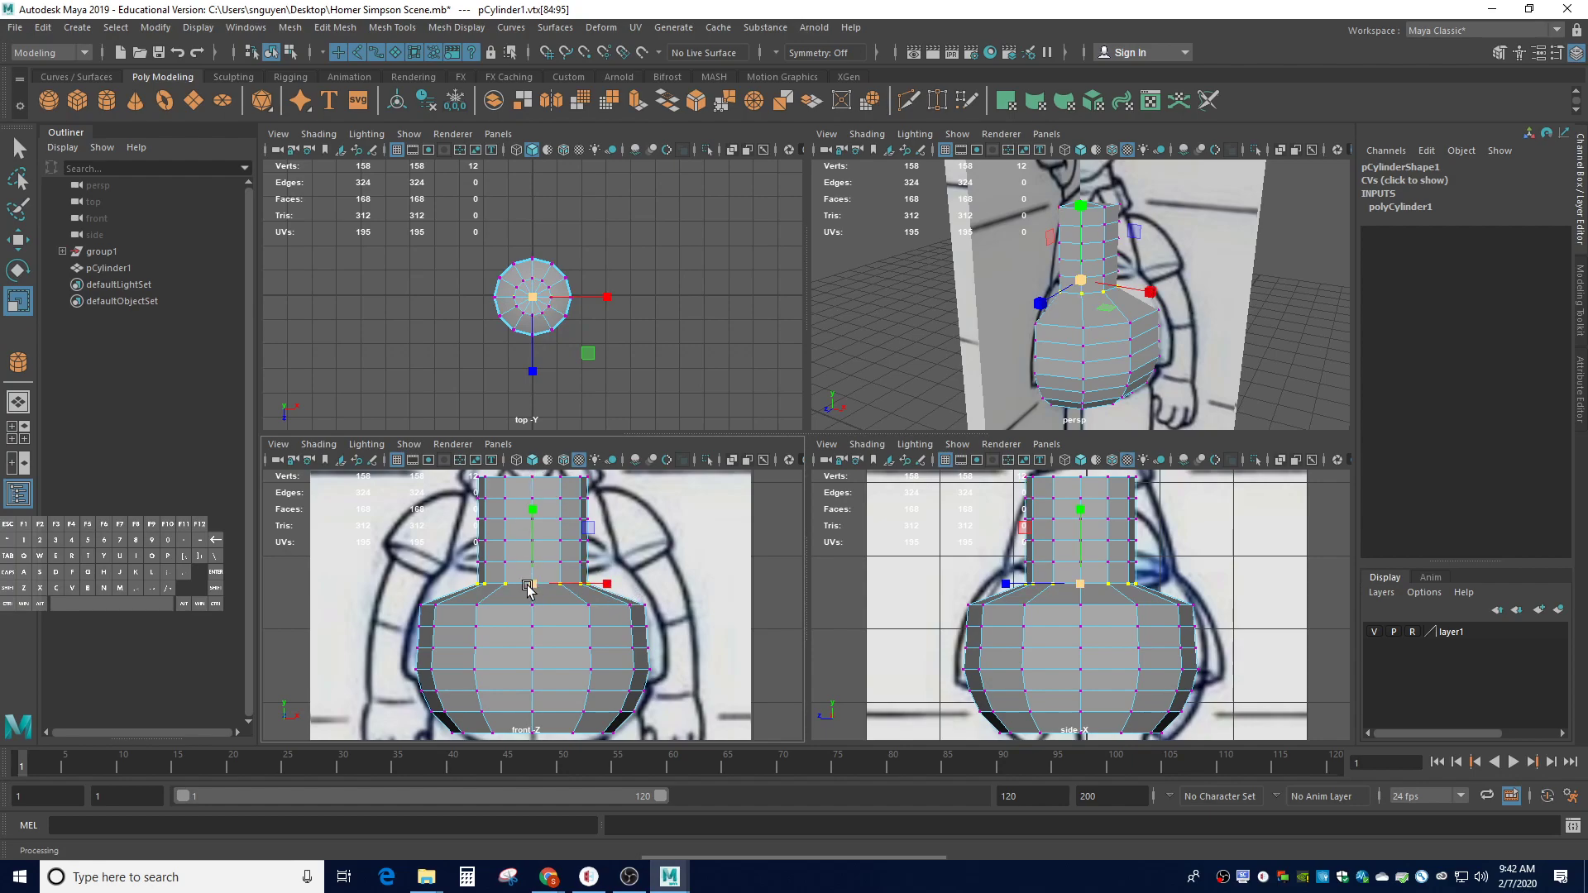
drag(532, 584, 604, 584)
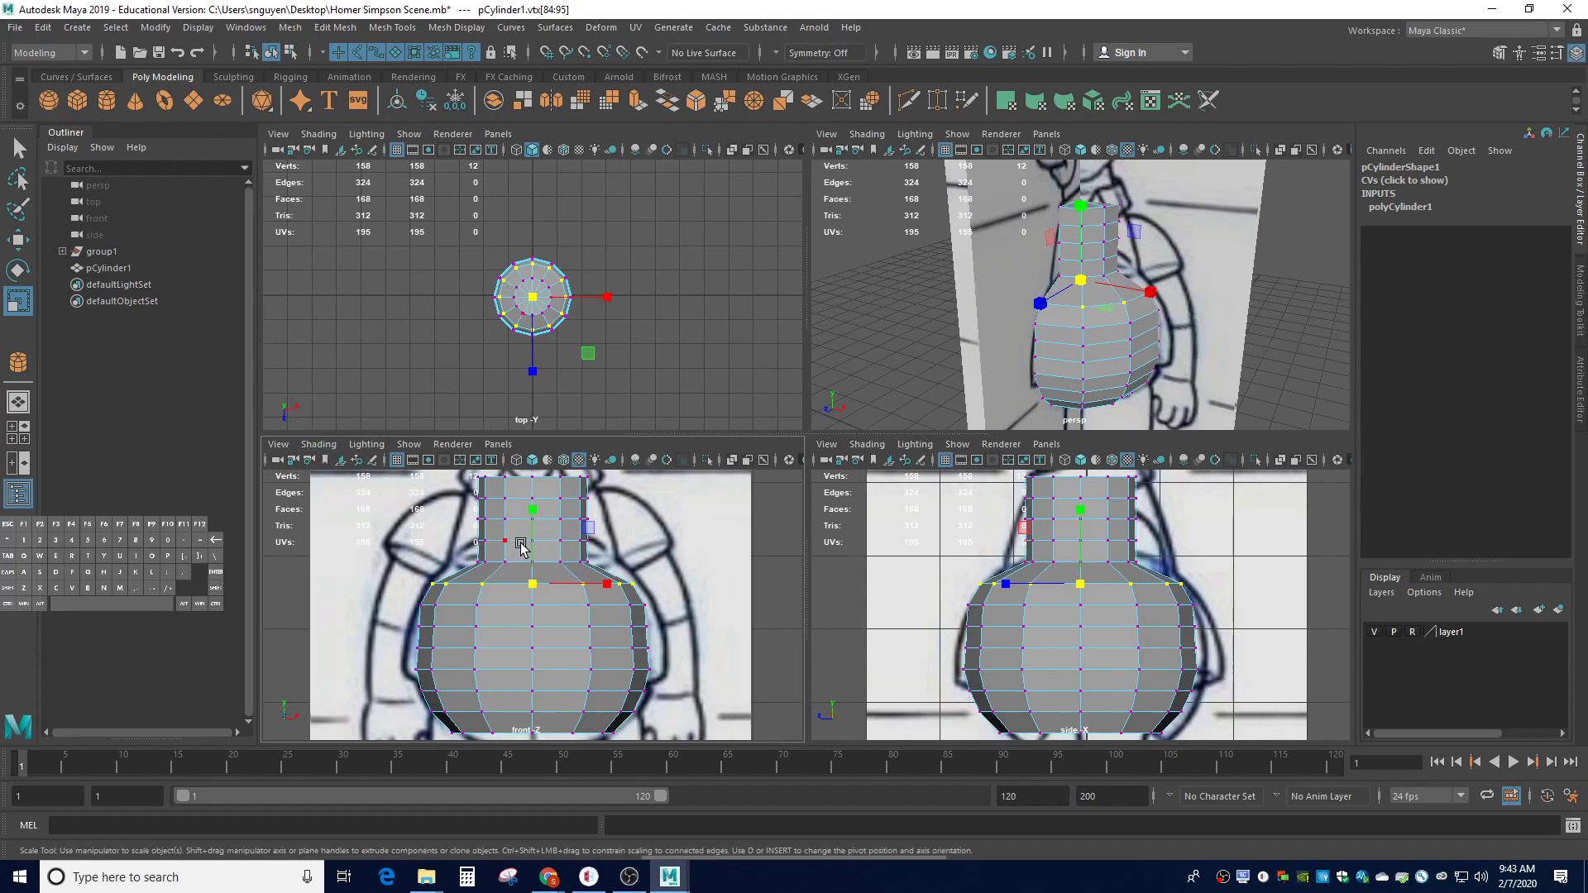
Scale the remaining upper vertex rings to taper the torso from the chest up to the collar
drag(461, 551, 568, 544)
drag(465, 513, 552, 520)
drag(470, 491, 550, 501)
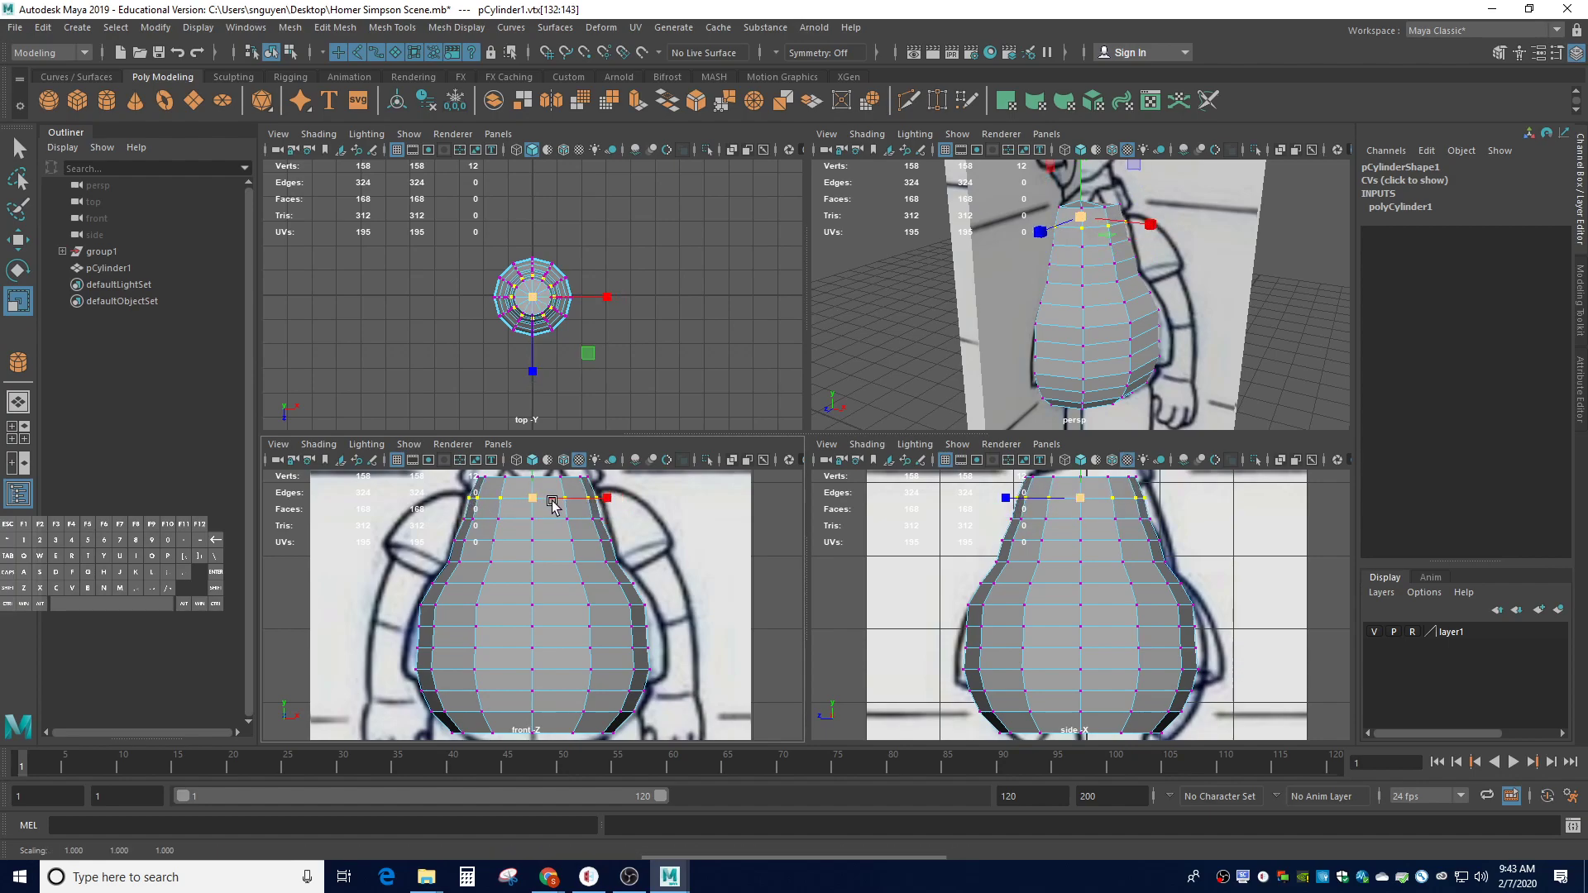
scroll(552, 504, down, 5)
scroll(587, 495, up, 3)
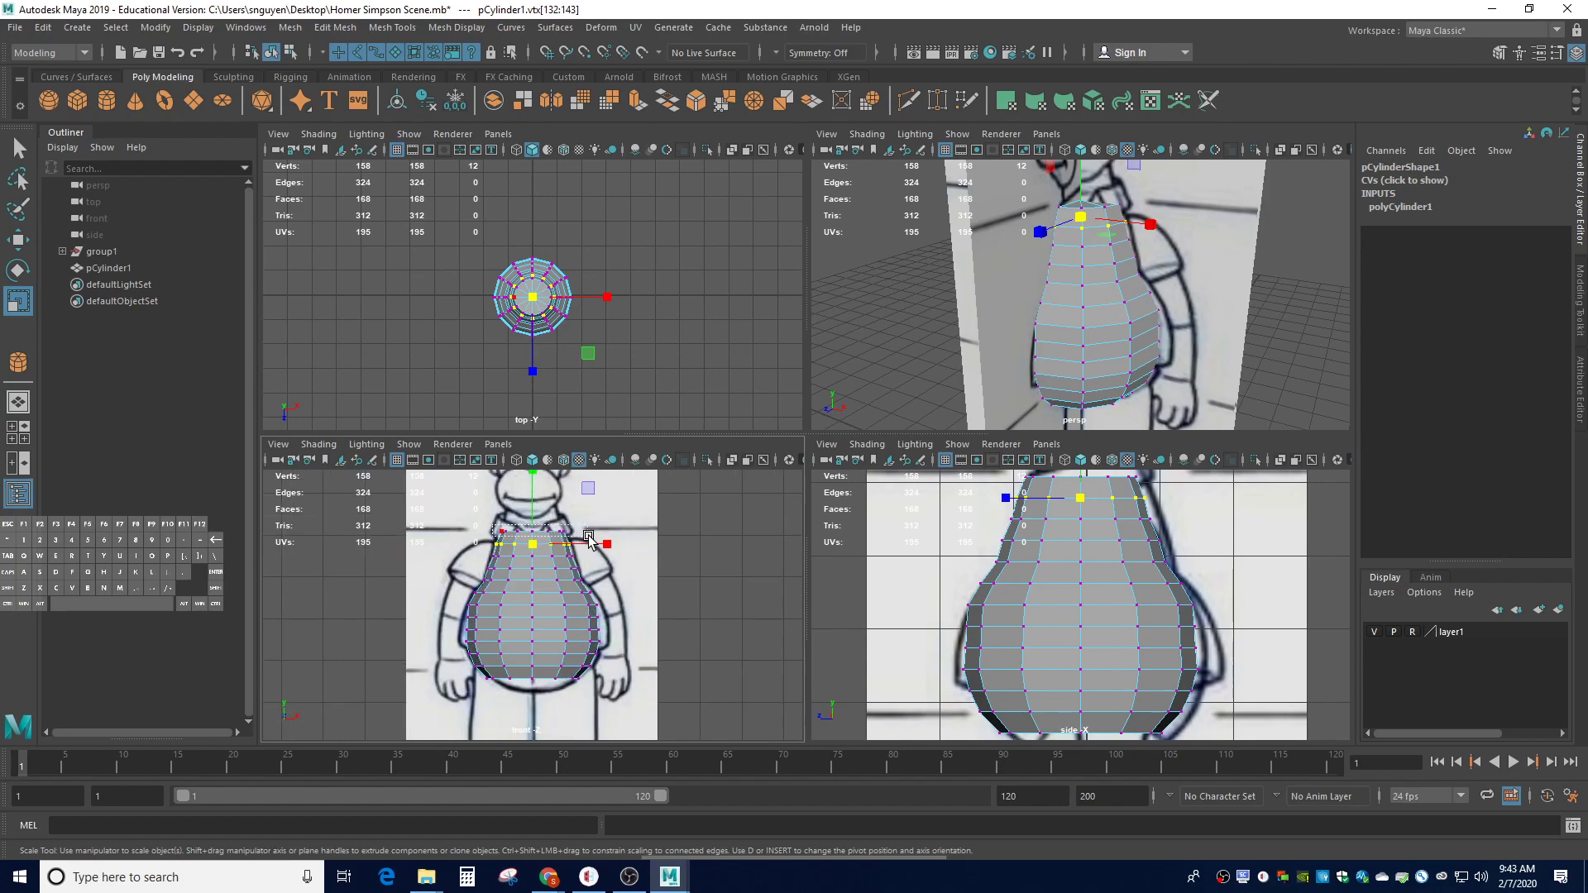
drag(590, 539, 537, 536)
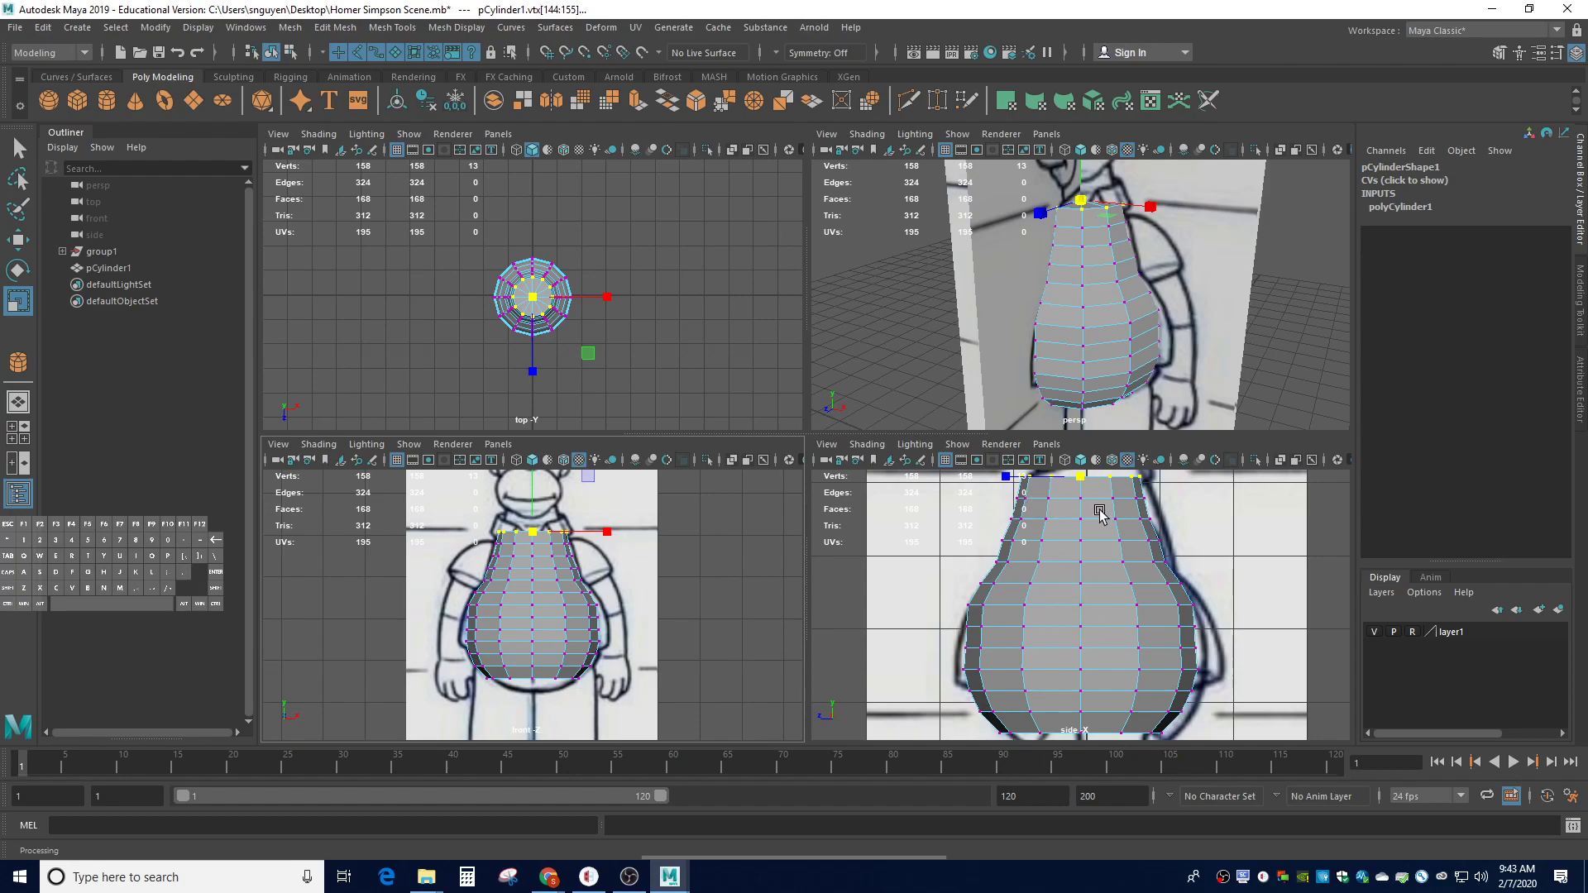
alt+drag(1258, 330, 1042, 316)
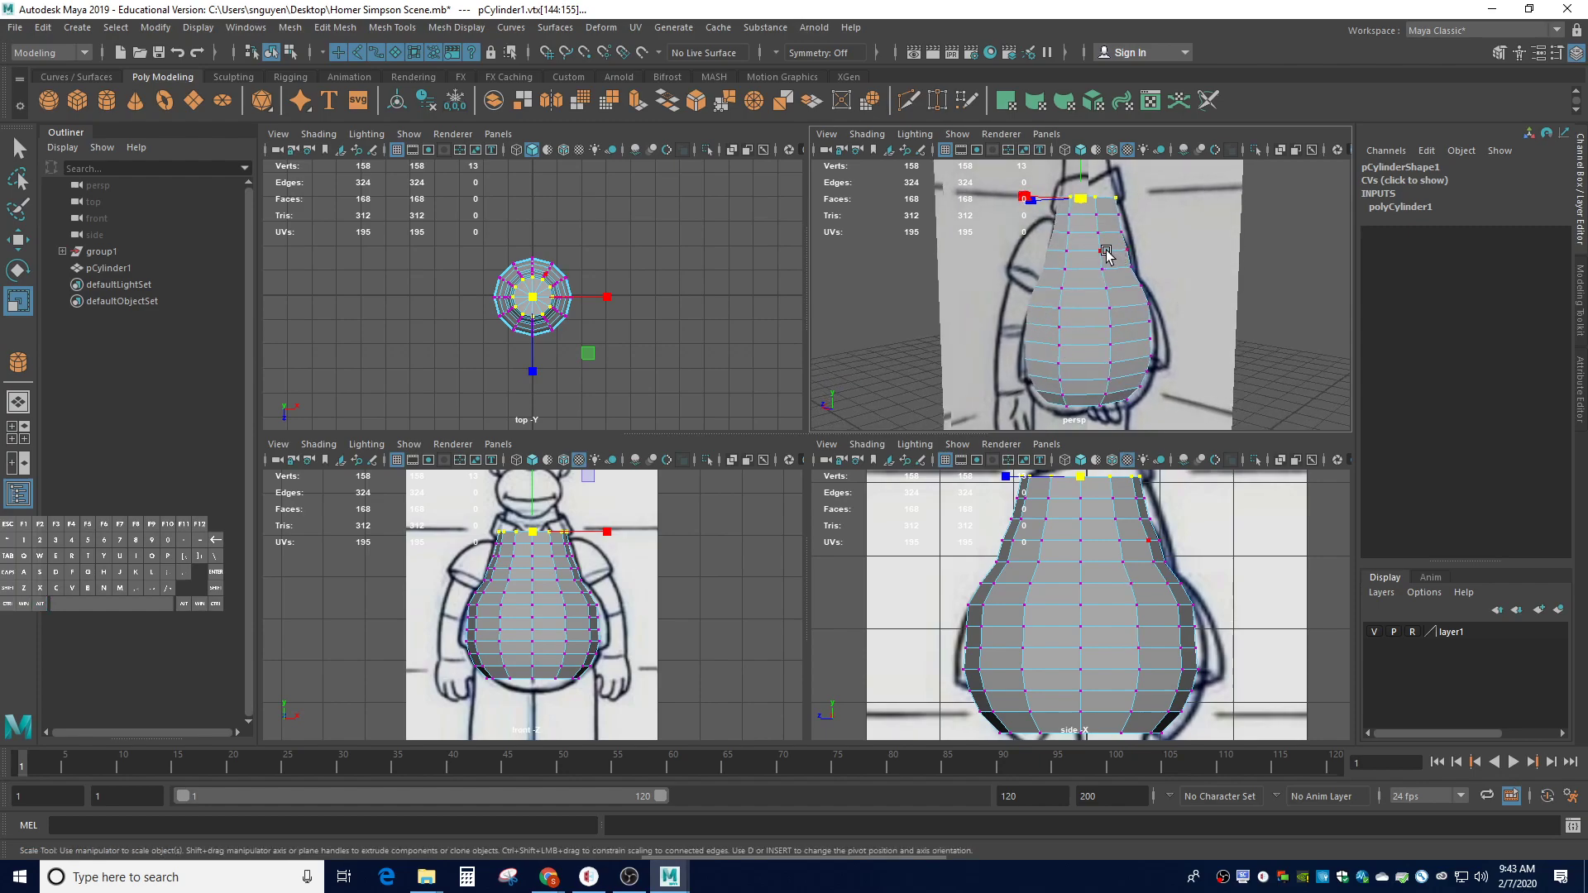
Select a single vertex on the front of the upper chest and set the symmetry to Object X
alt+drag(1268, 294, 1137, 302)
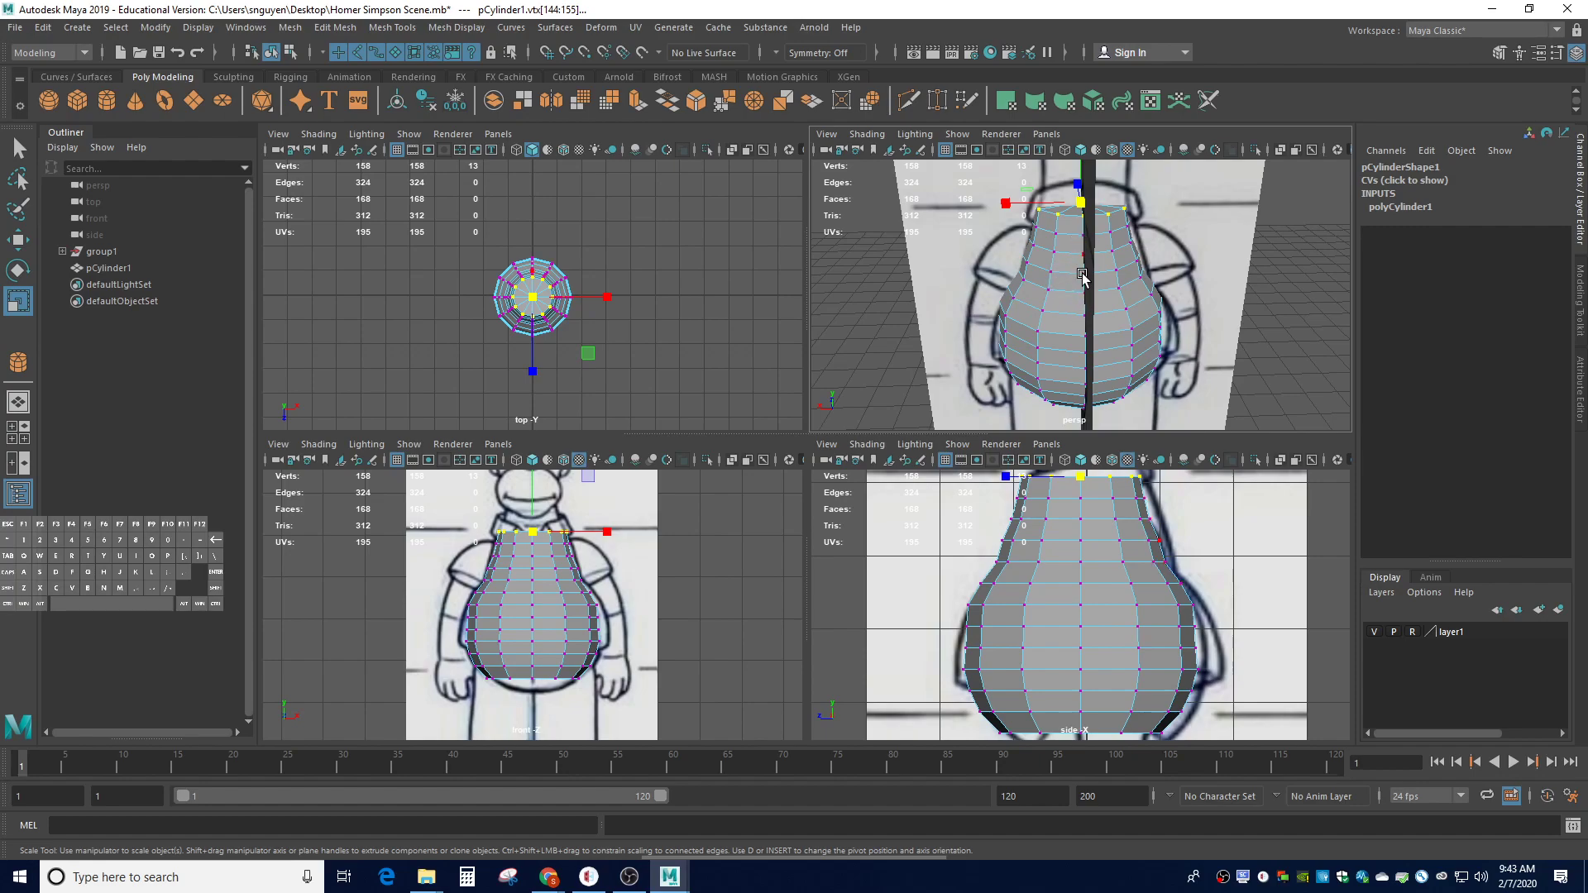
alt+drag(878, 321, 1254, 315)
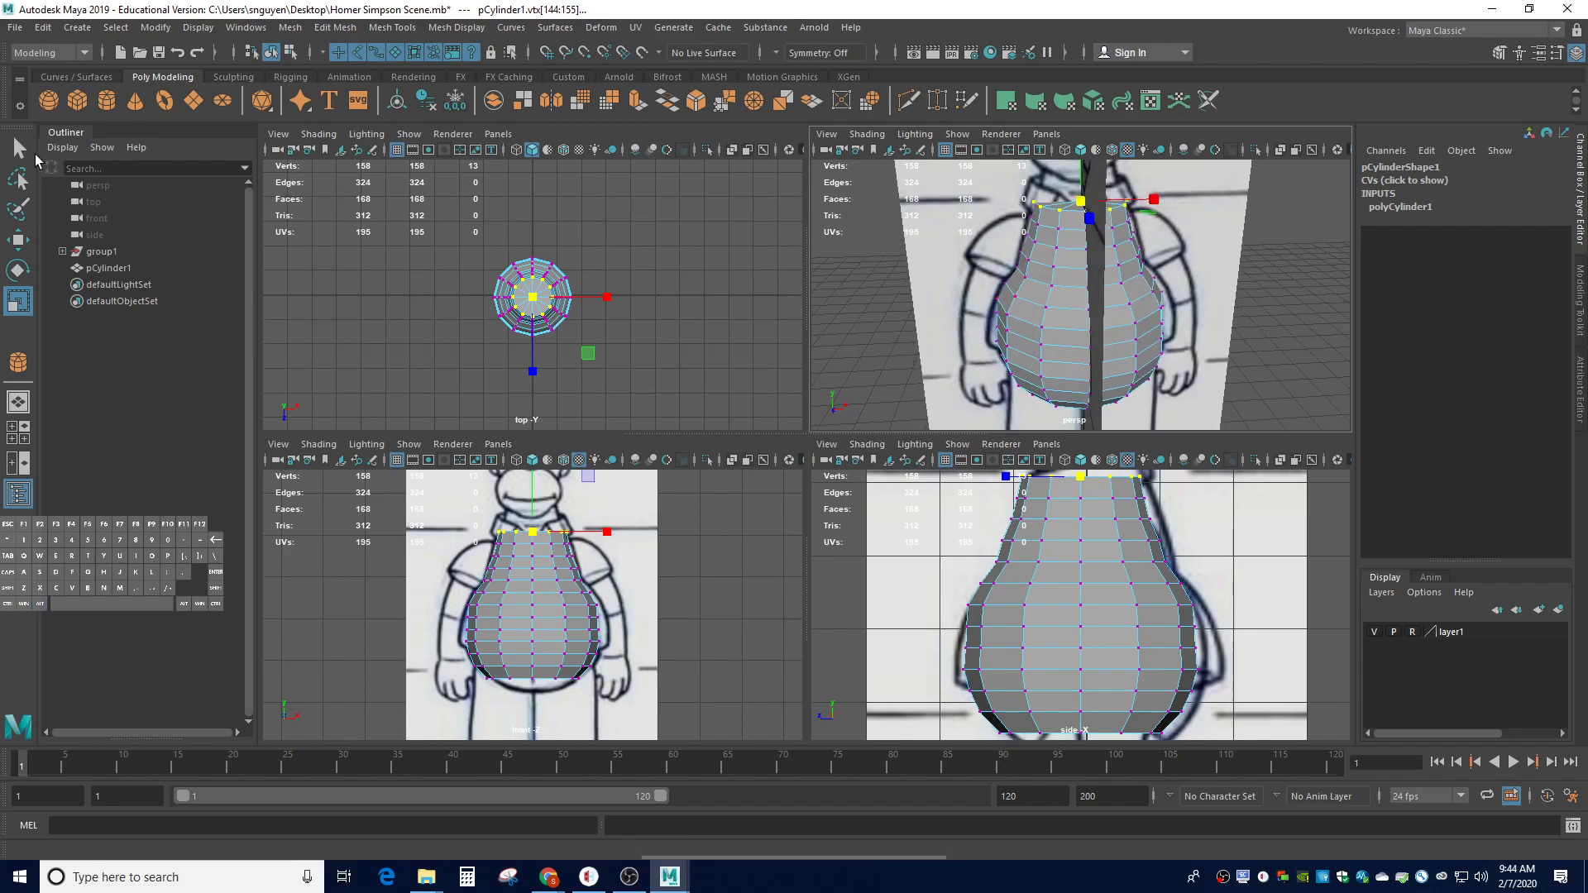
click(20, 149)
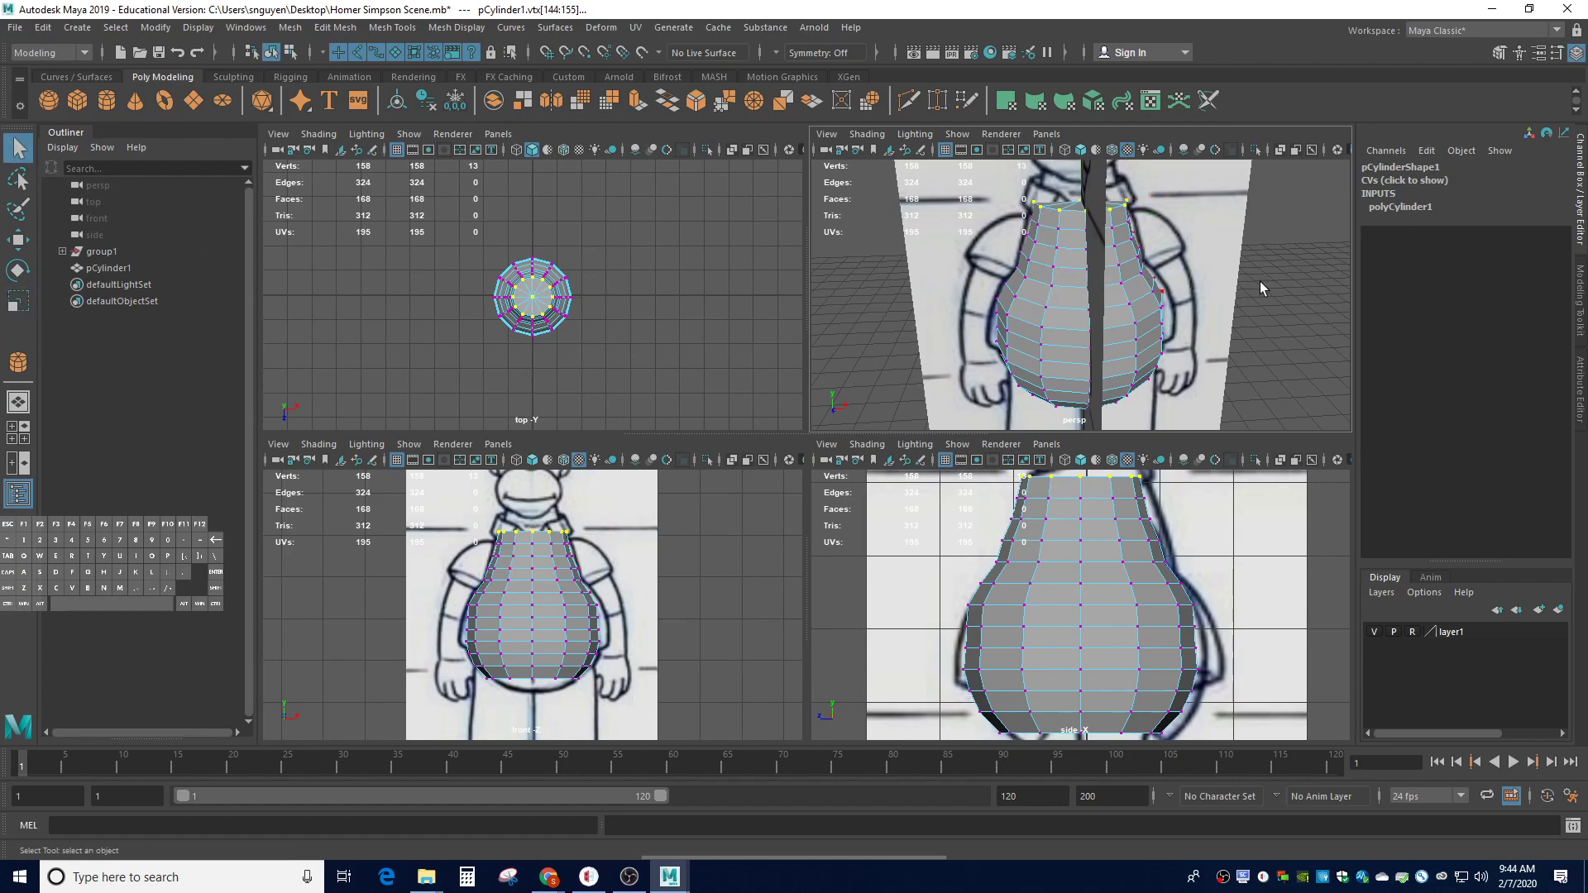
click(1056, 247)
mouse_move(1297, 339)
alt+mouse_down()
mouse_move(1256, 340)
mouse_move(1277, 338)
alt+mouse_up()
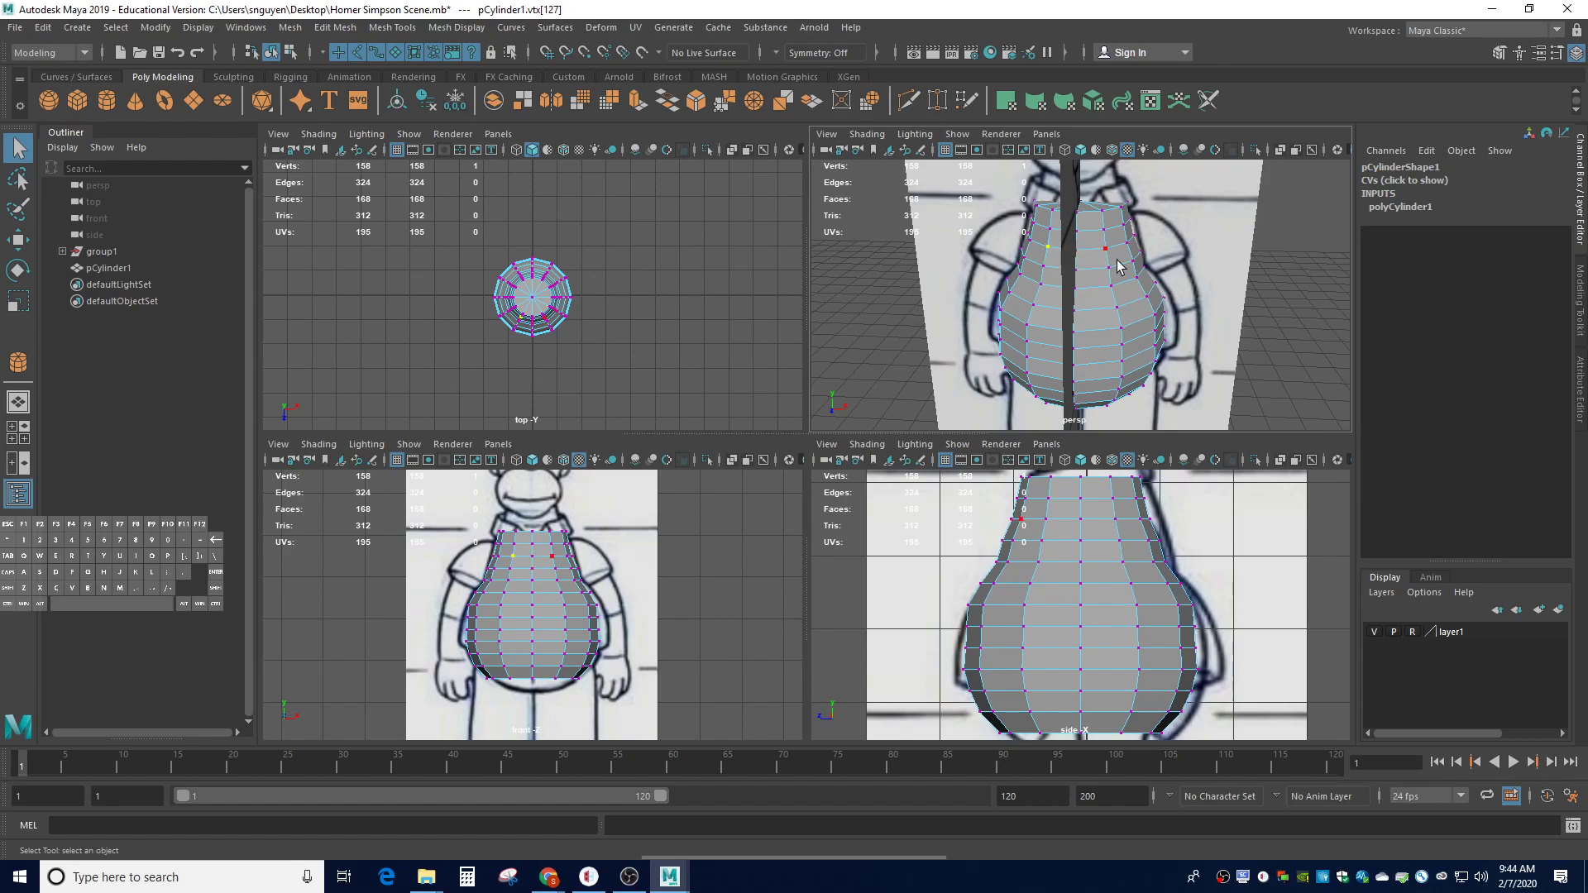
click(1580, 290)
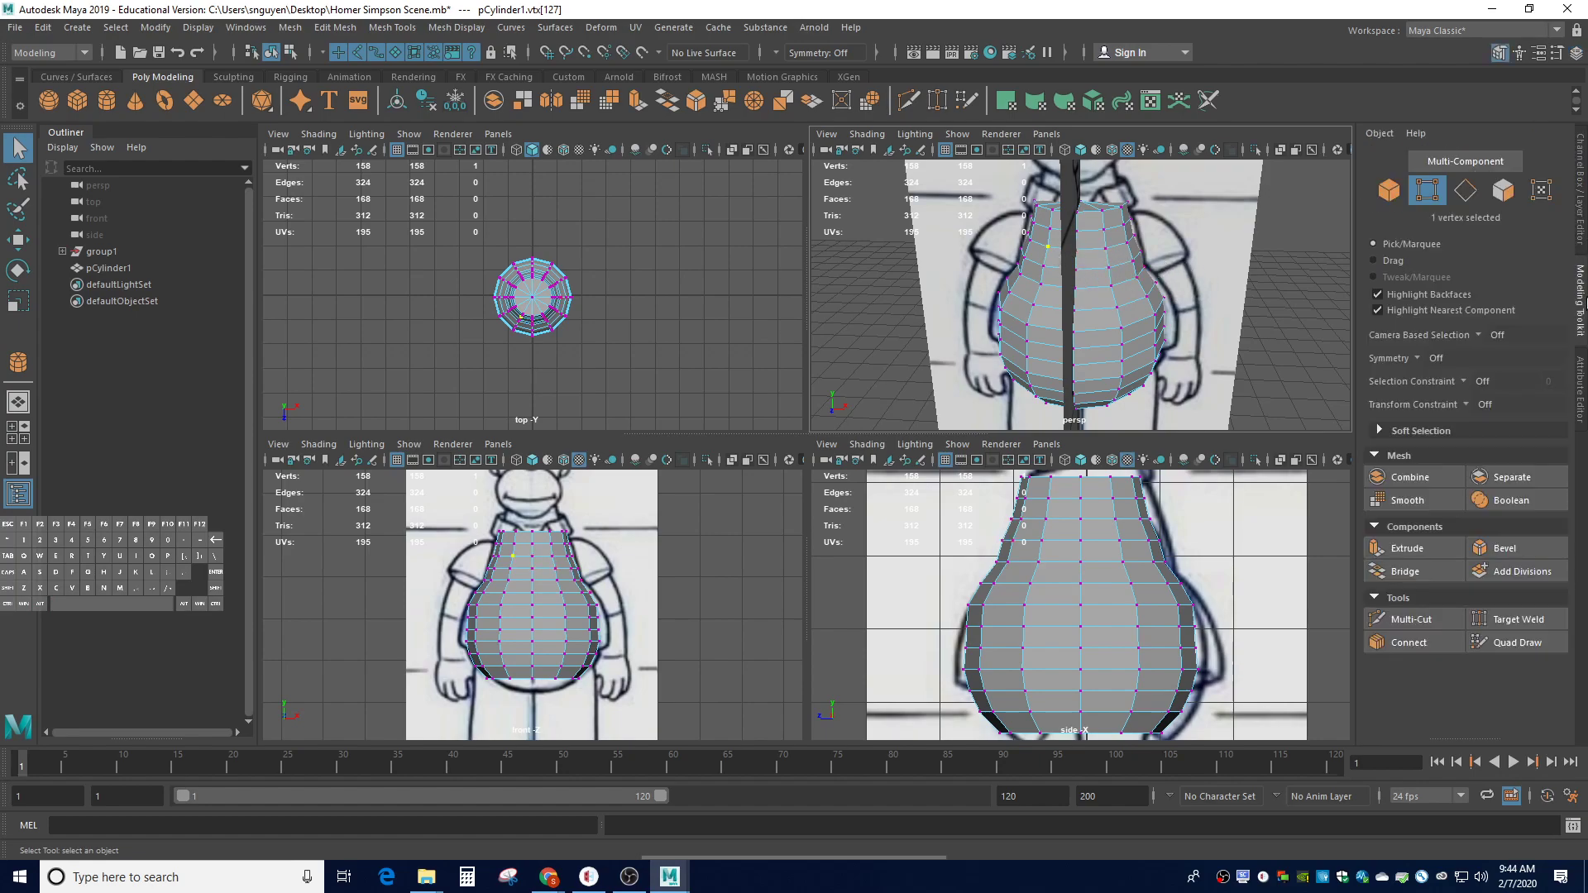
click(1418, 359)
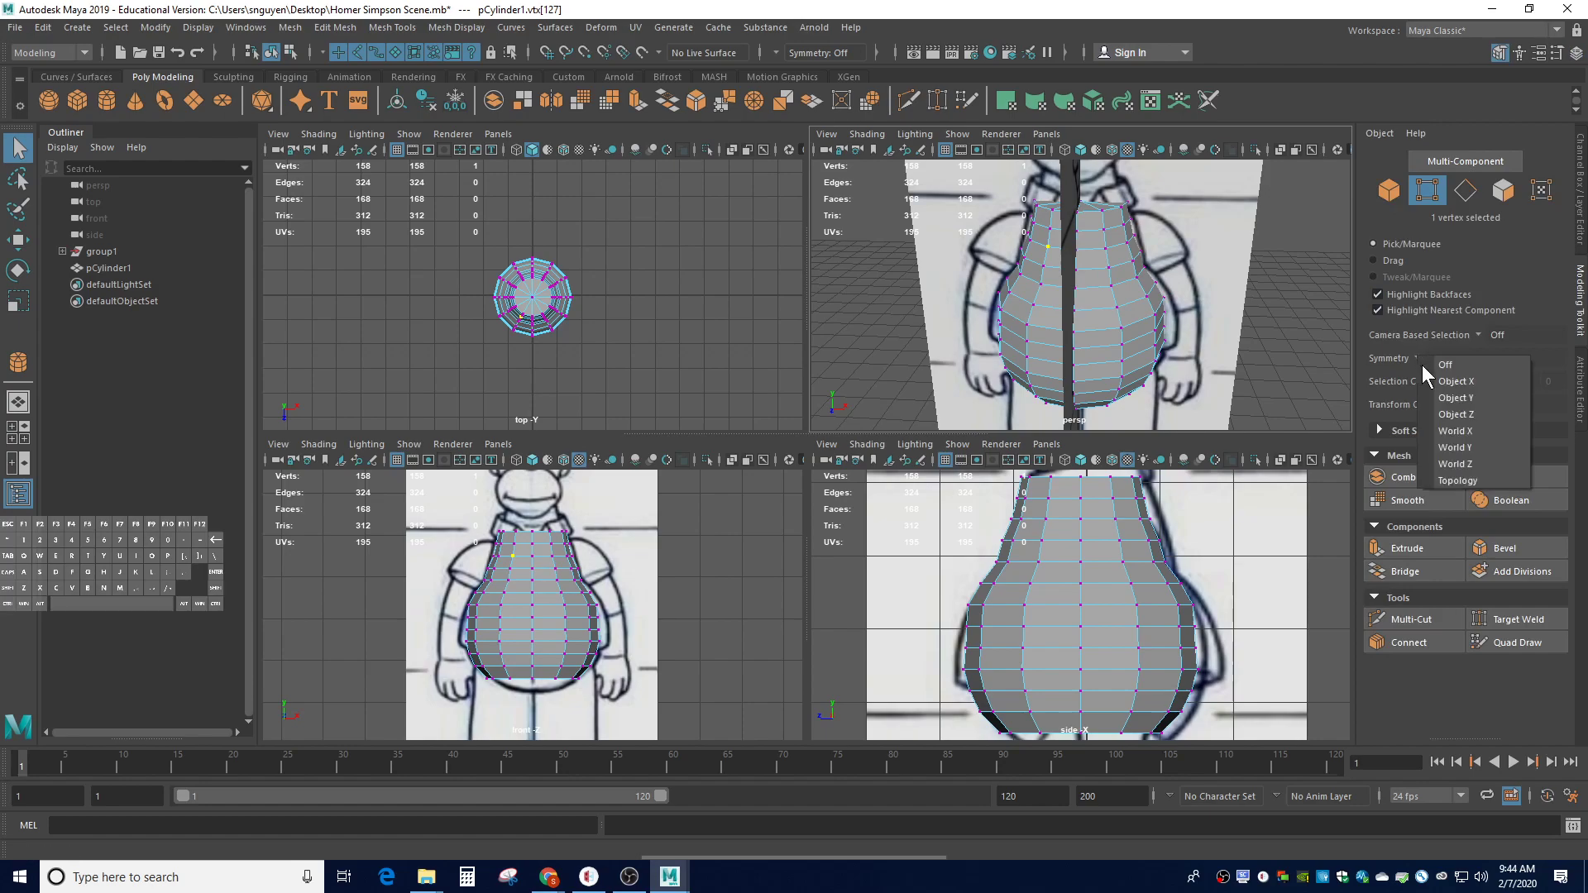
click(1462, 381)
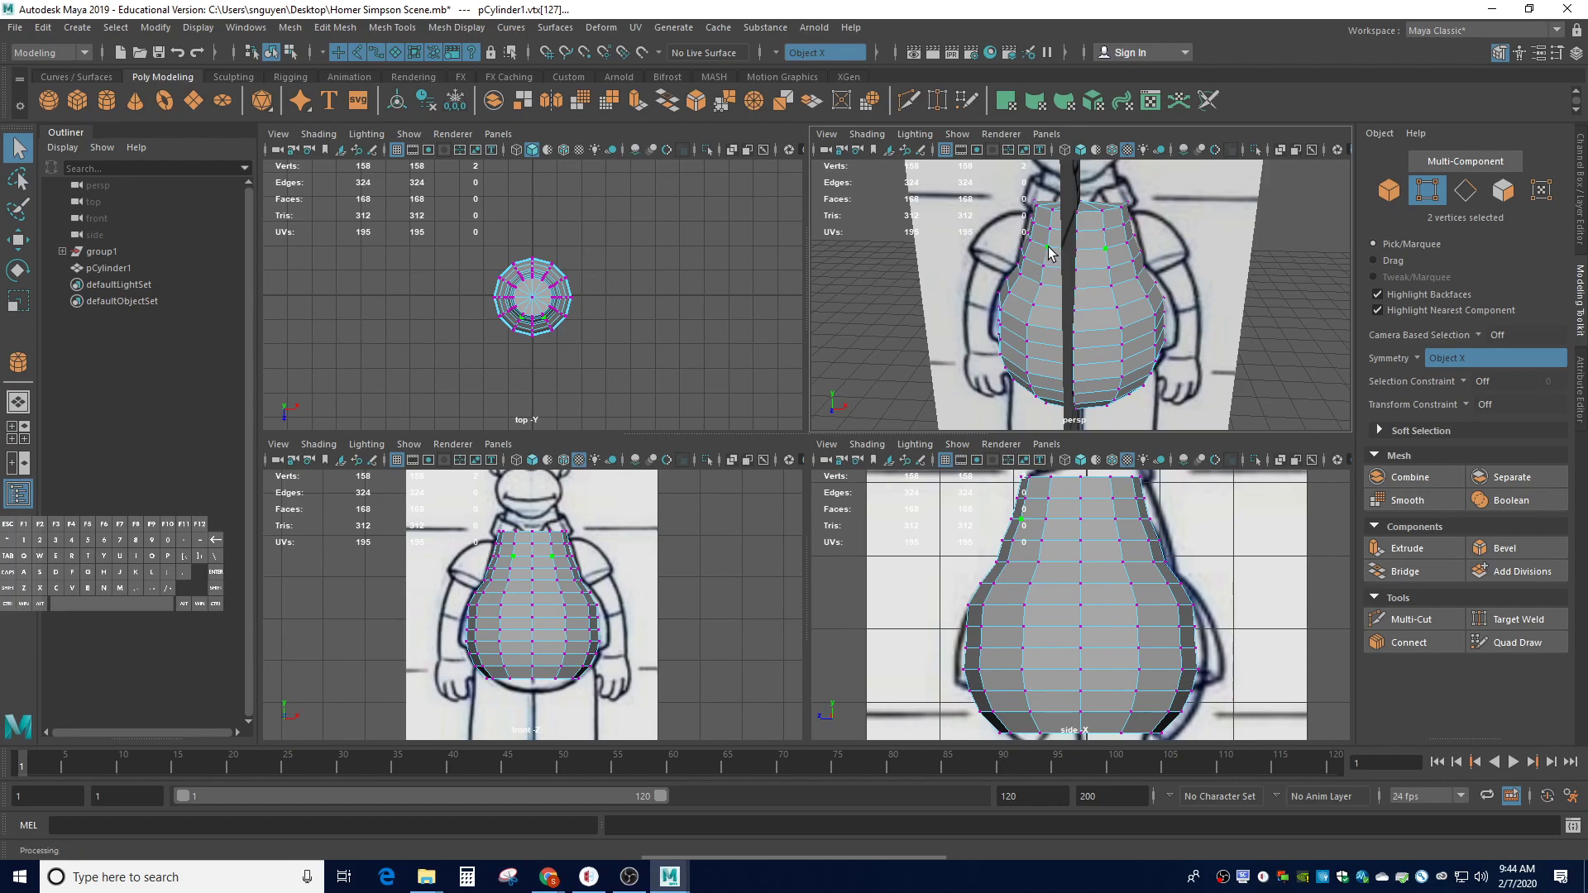
Try moving the mirrored pair of upper chest vertices forward without soft selection, and undo the move
key(w)
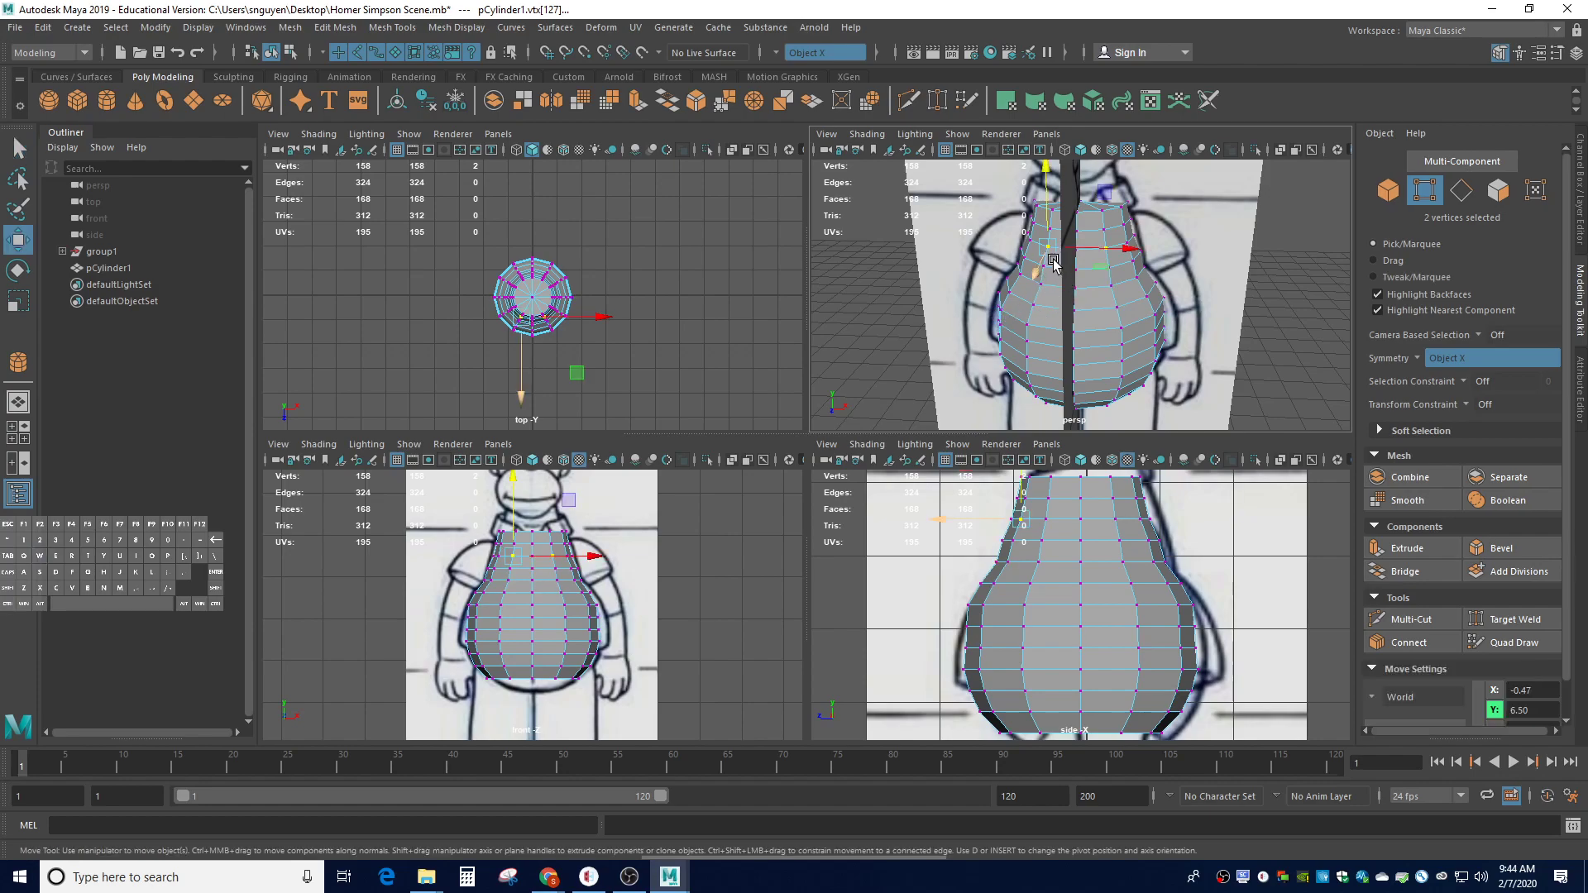
mouse_move(1037, 273)
mouse_down()
mouse_move(1019, 312)
mouse_move(1032, 296)
mouse_move(1040, 323)
mouse_move(1048, 279)
mouse_move(1036, 300)
mouse_up()
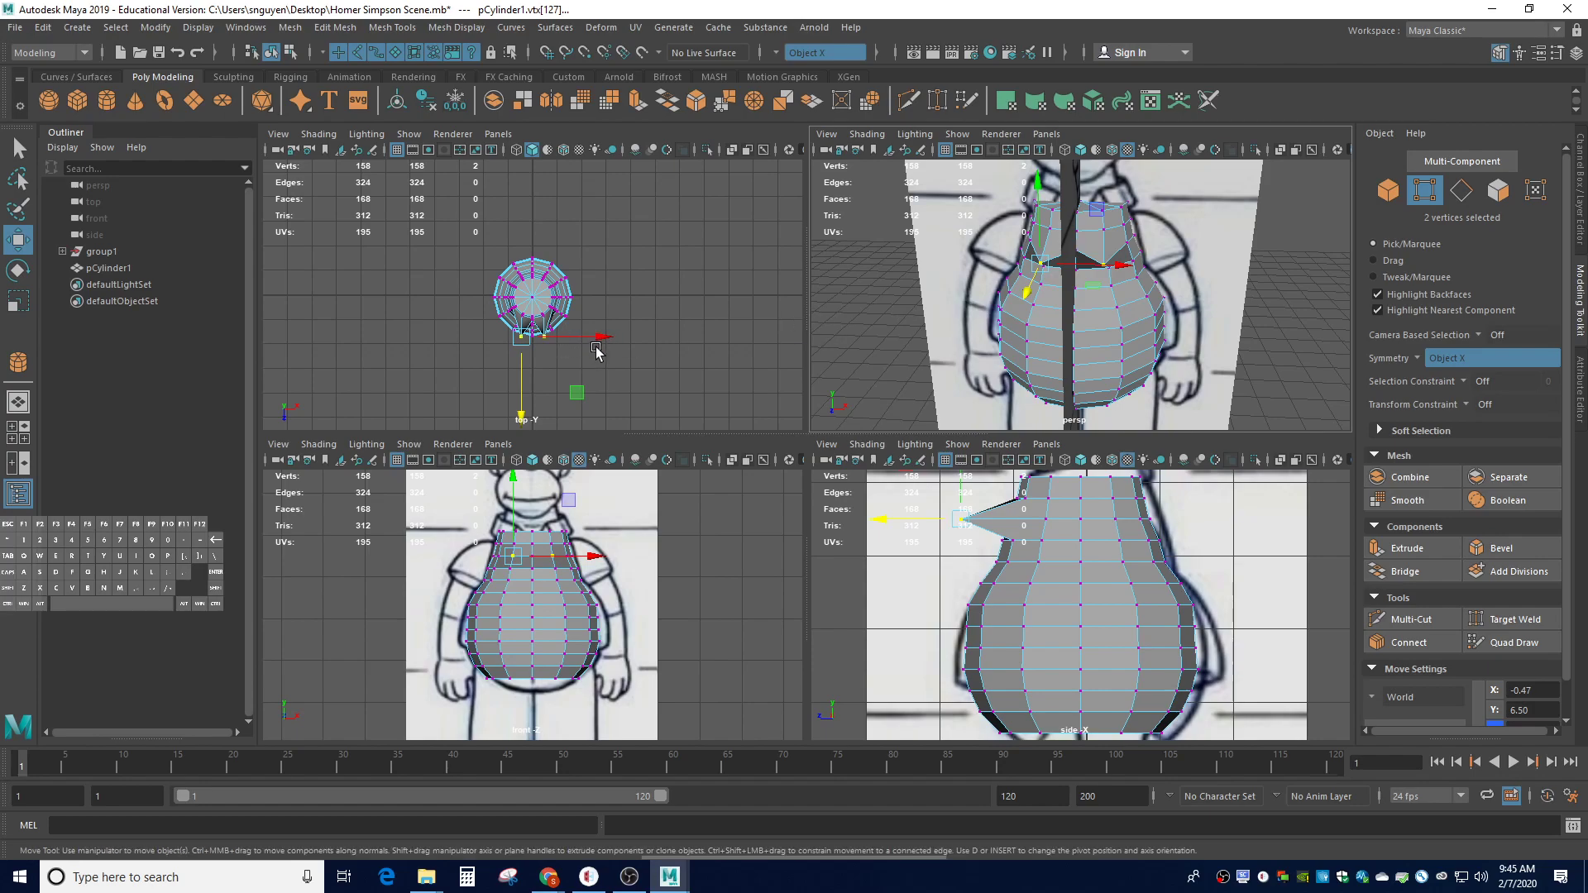
key(ctrl+z)
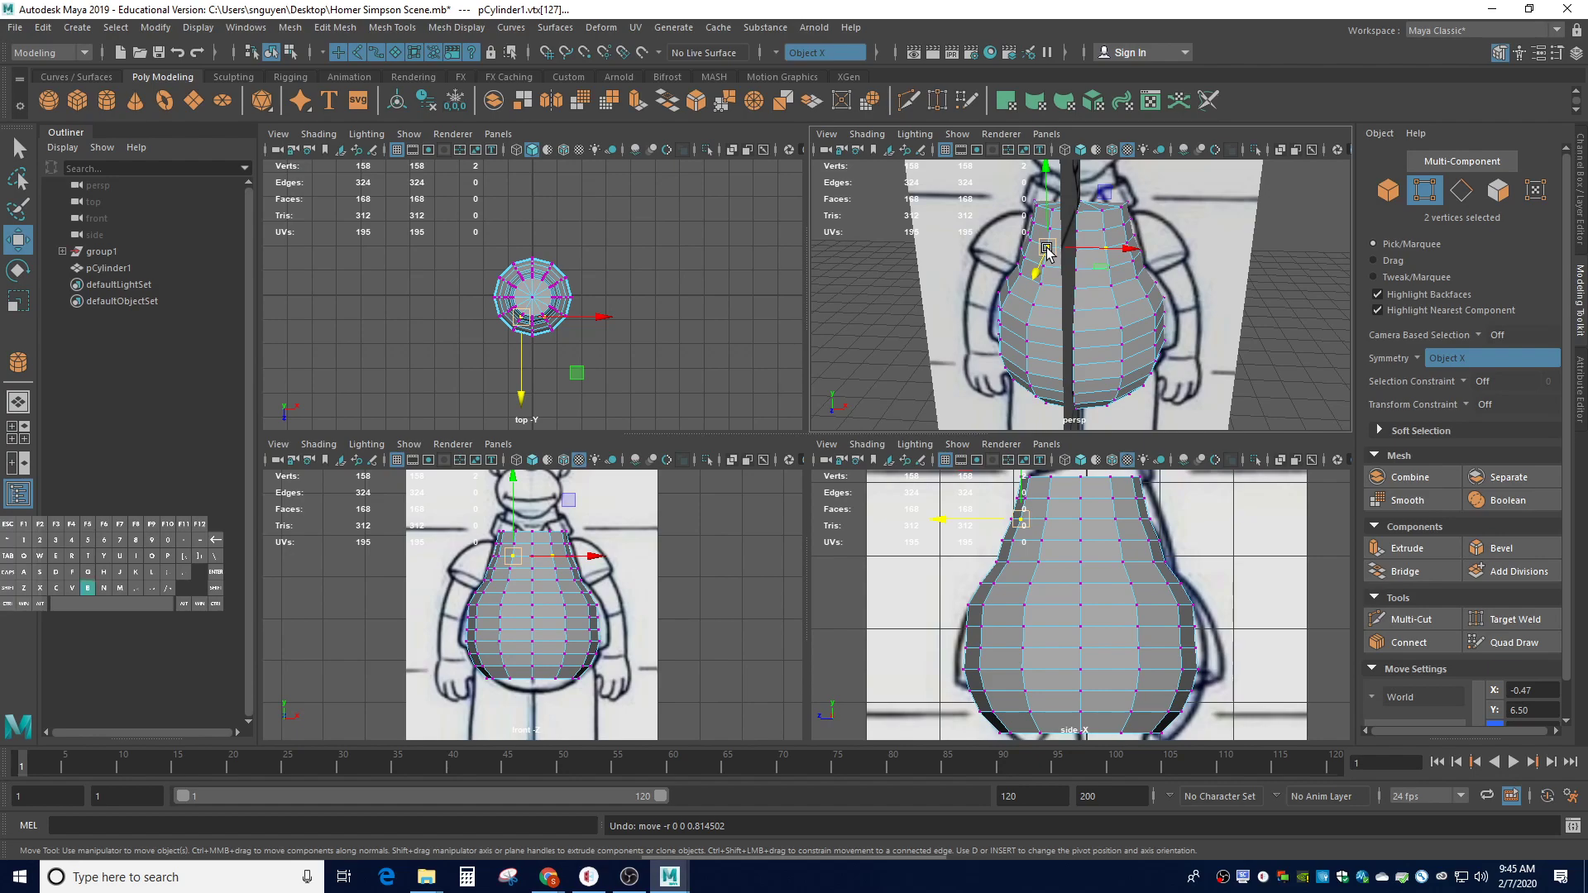
Enable soft selection and adjust its falloff radius to a small area around the mirrored upper chest vertices
key(b)
middle_drag(1047, 252, 1123, 252)
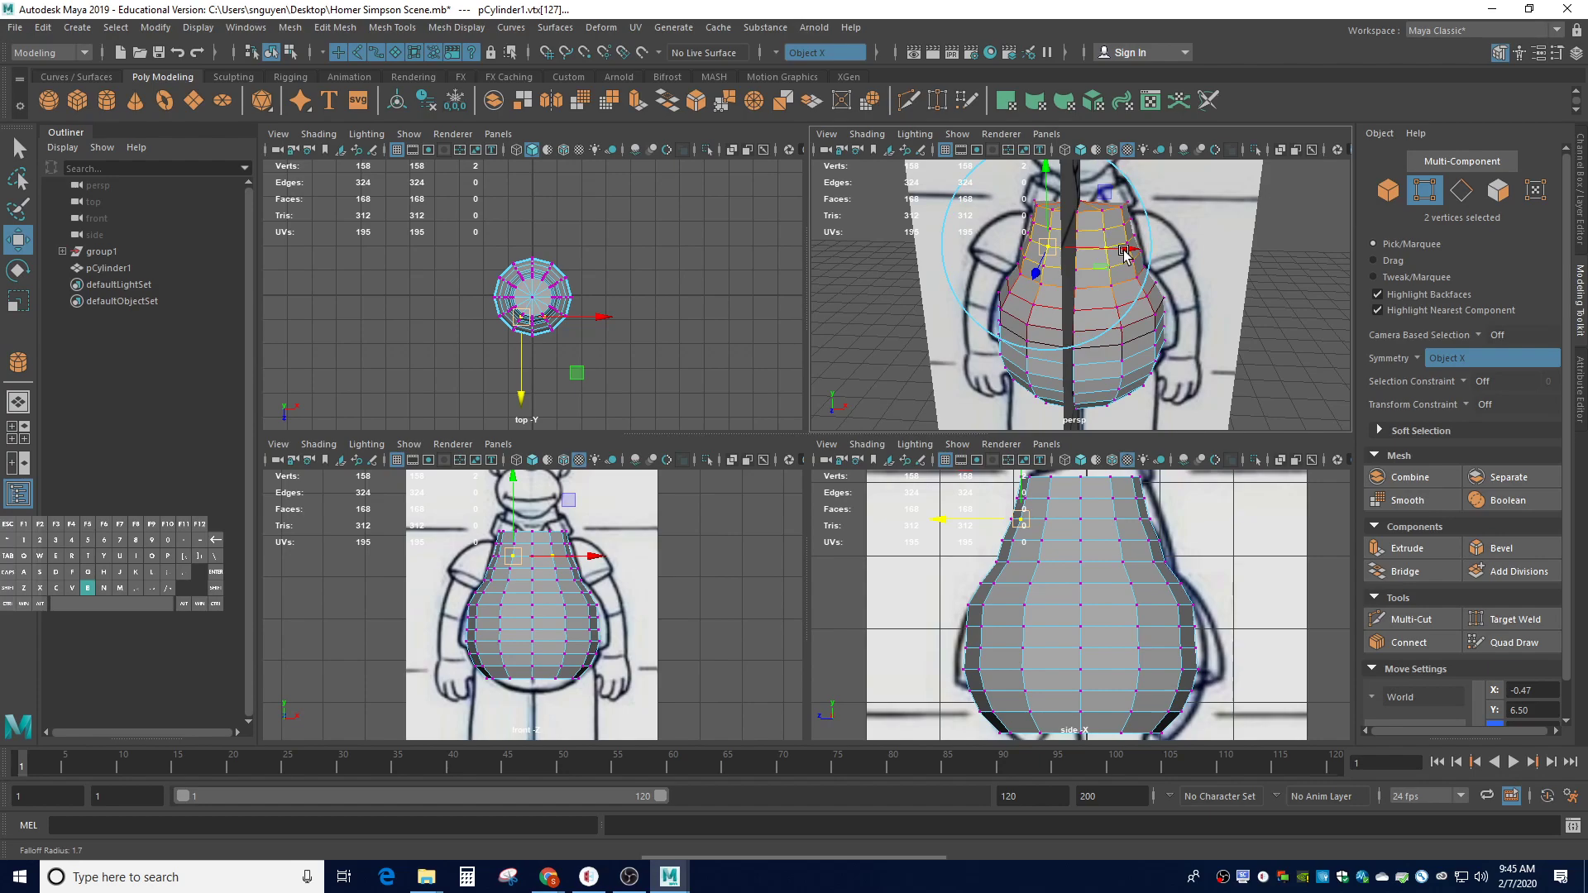
middle_drag(1123, 252, 1048, 248)
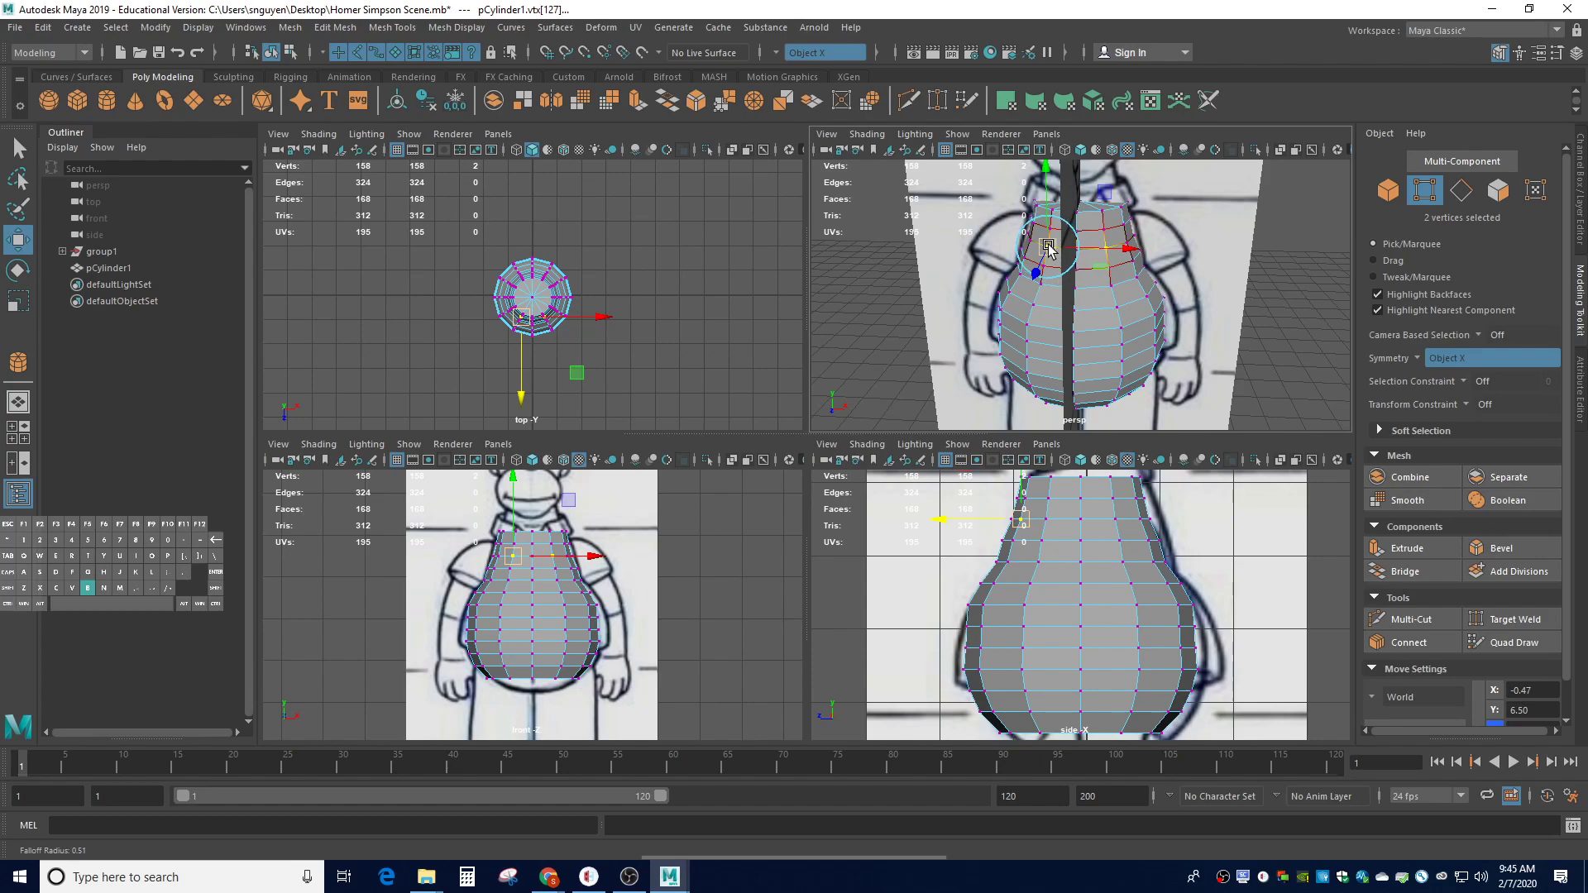
mouse_move(1047, 248)
middle_down()
mouse_move(1088, 258)
mouse_move(1069, 257)
middle_up()
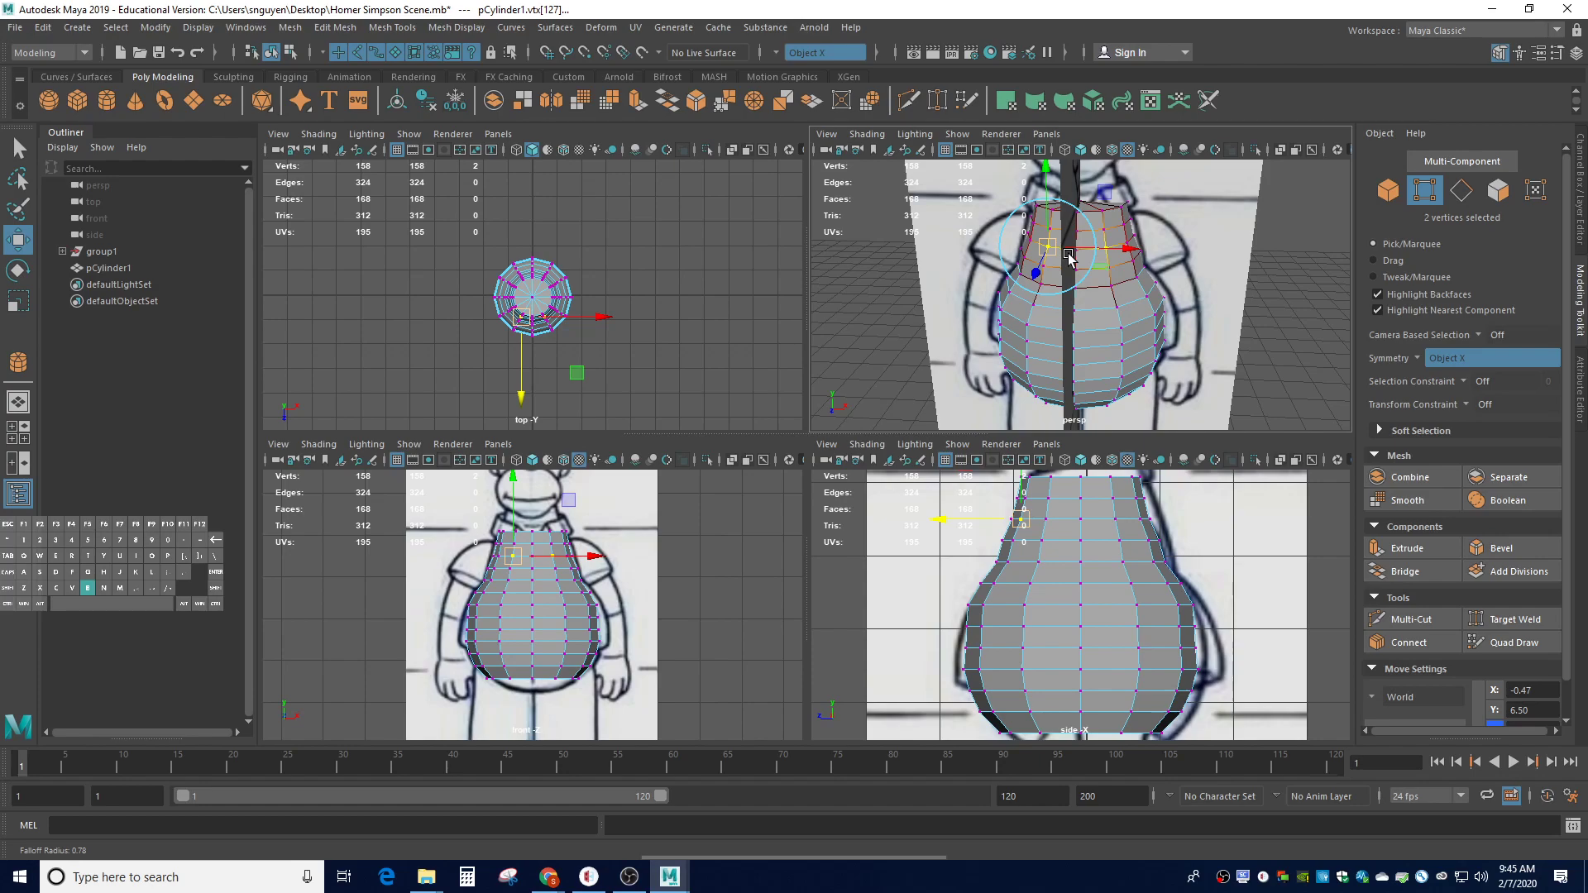
middle_drag(1067, 258, 1054, 246)
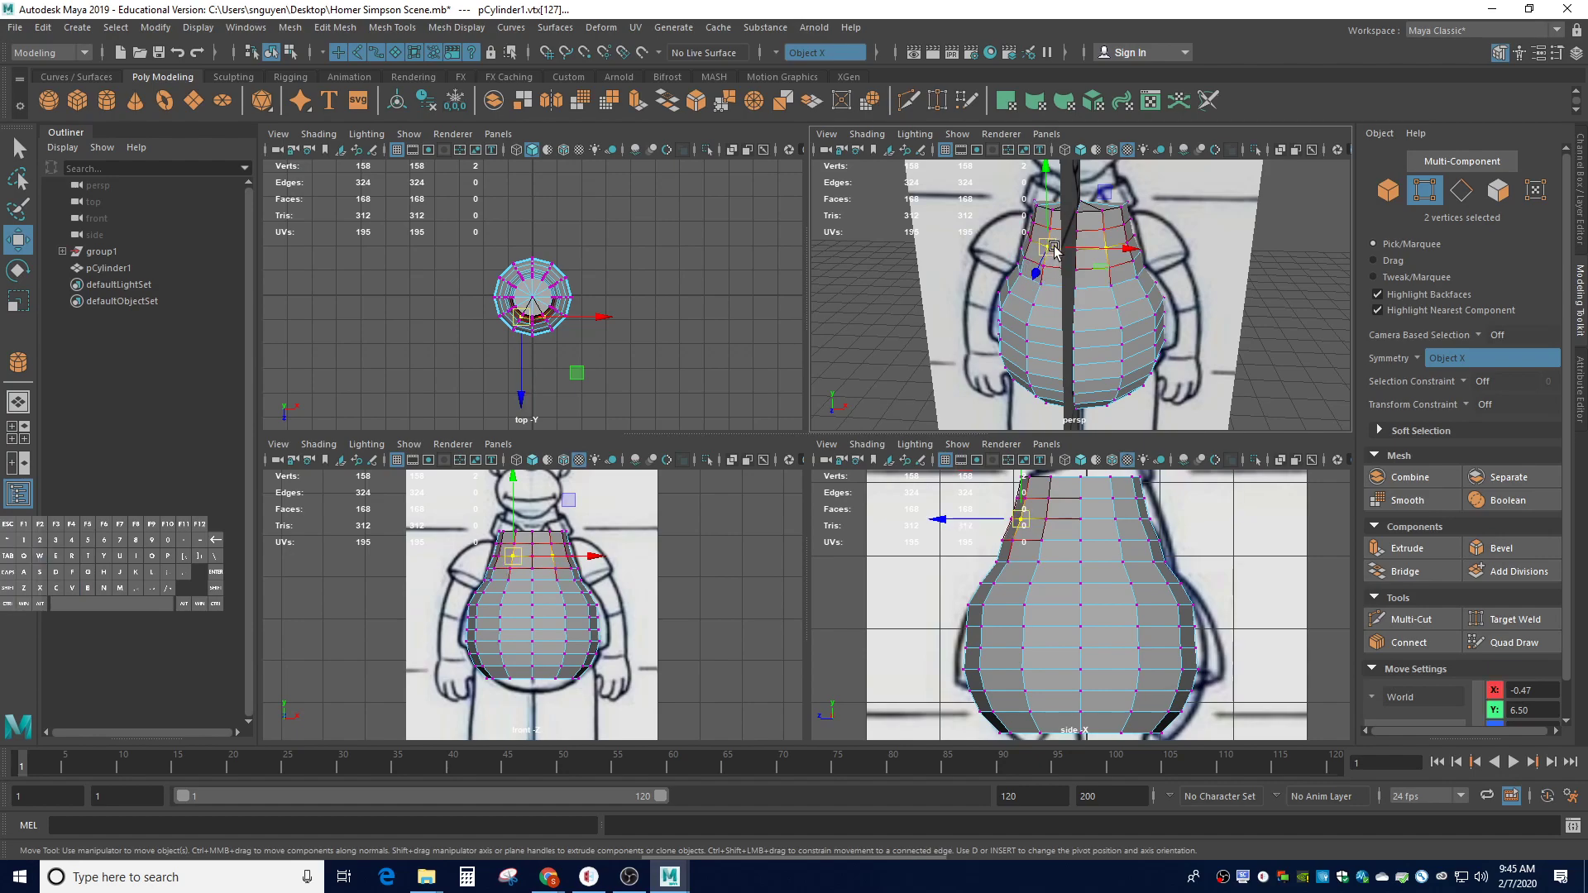
Try pulling the softly selected chest vertices forward in the side view, and undo the move
drag(946, 523, 922, 522)
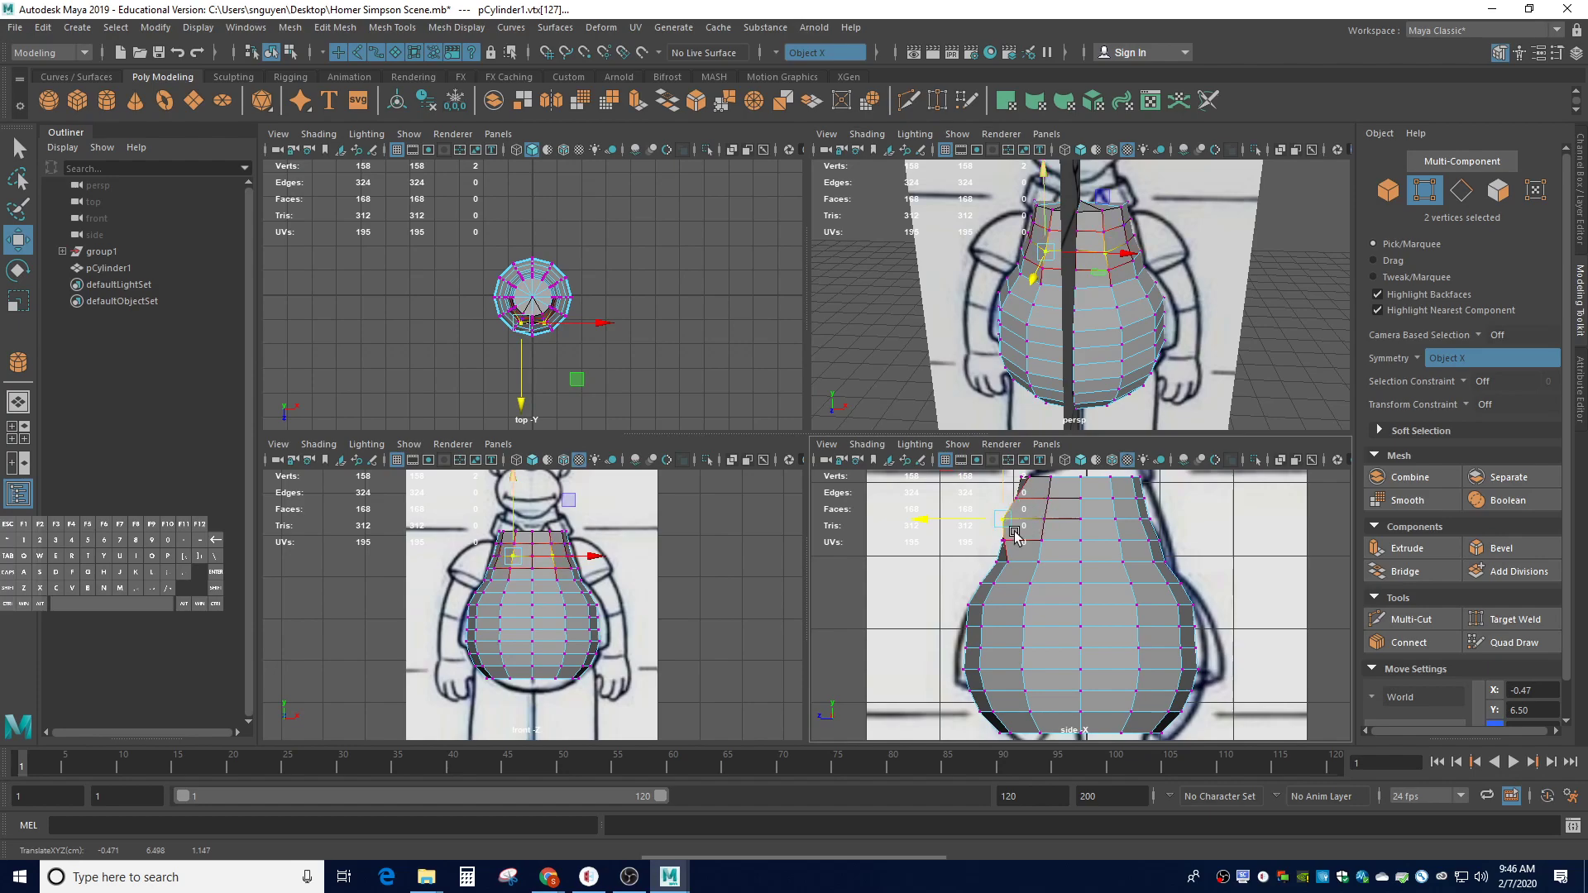
mouse_move(1141, 316)
alt+mouse_down()
mouse_move(1117, 352)
mouse_move(1134, 405)
mouse_move(1191, 395)
mouse_move(1166, 307)
alt+mouse_up()
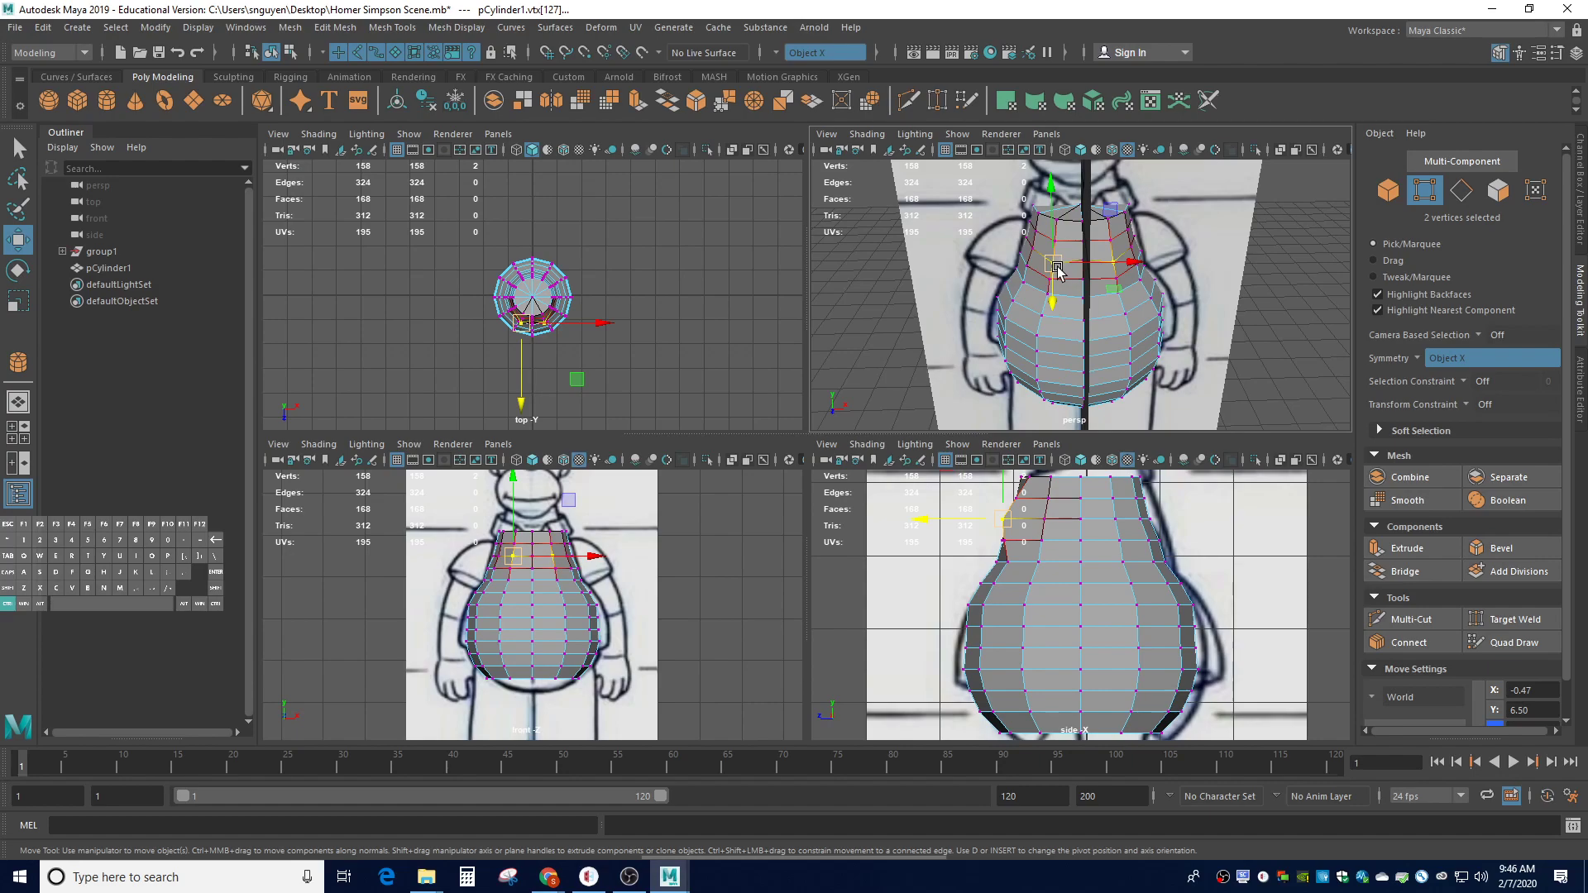
key(ctrl+z)
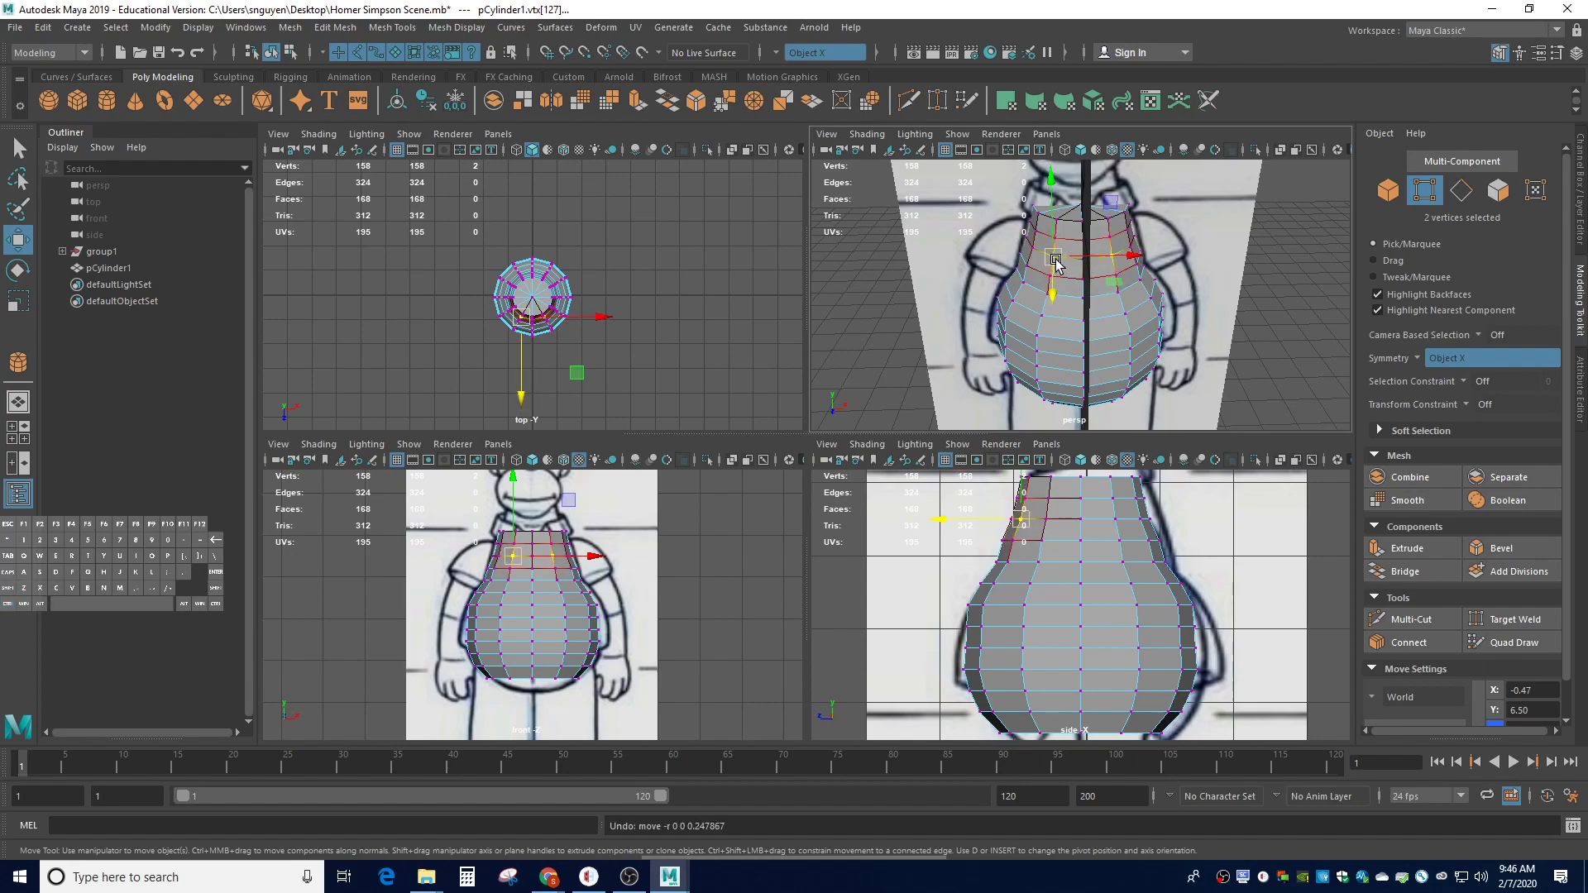
Widen the soft selection falloff over the upper torso and pull the mirrored chest vertices forward in the side view
key(b)
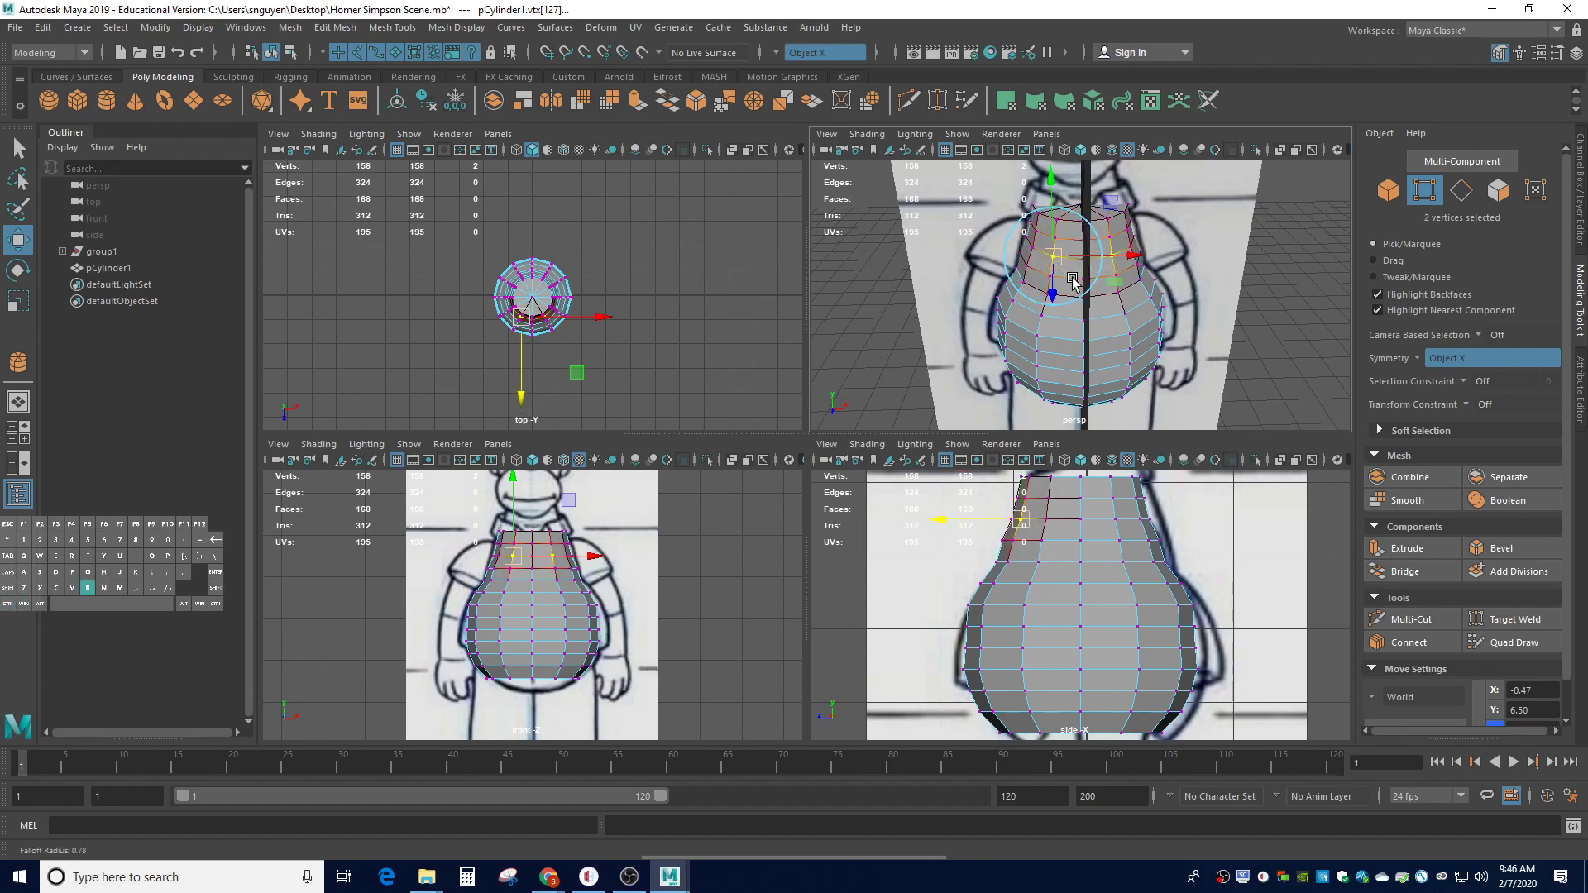
drag(1090, 291, 1066, 295)
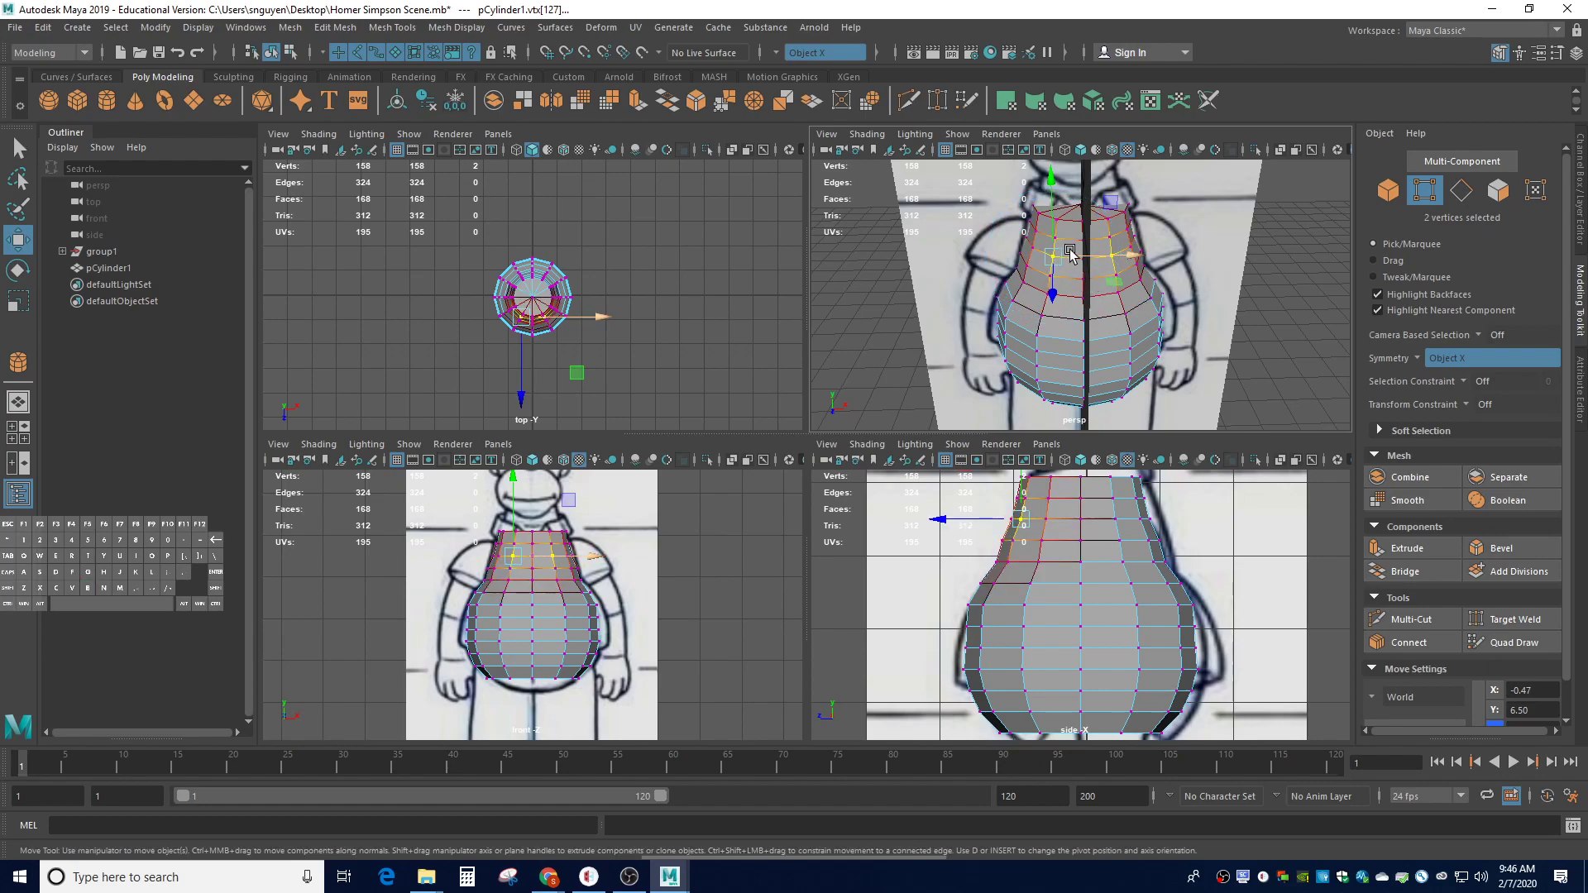
drag(937, 520, 928, 530)
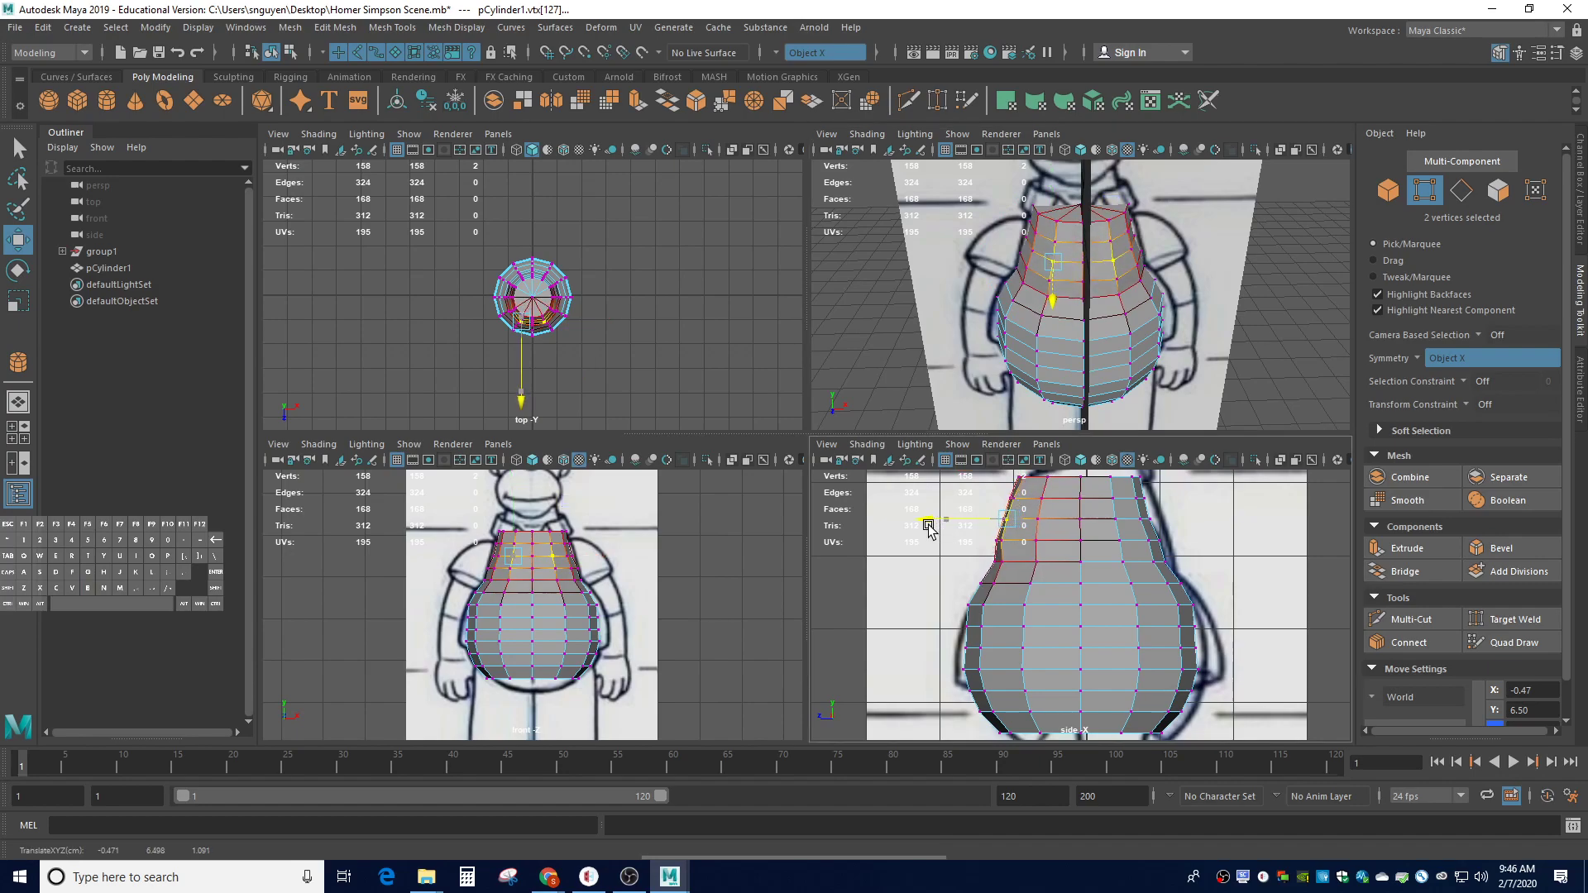
mouse_move(1237, 406)
alt+mouse_down()
mouse_move(1193, 421)
mouse_move(1213, 453)
mouse_move(1195, 360)
mouse_move(1252, 395)
mouse_move(1237, 410)
mouse_move(1204, 380)
mouse_move(1398, 379)
mouse_move(1193, 391)
mouse_move(1235, 400)
alt+mouse_up()
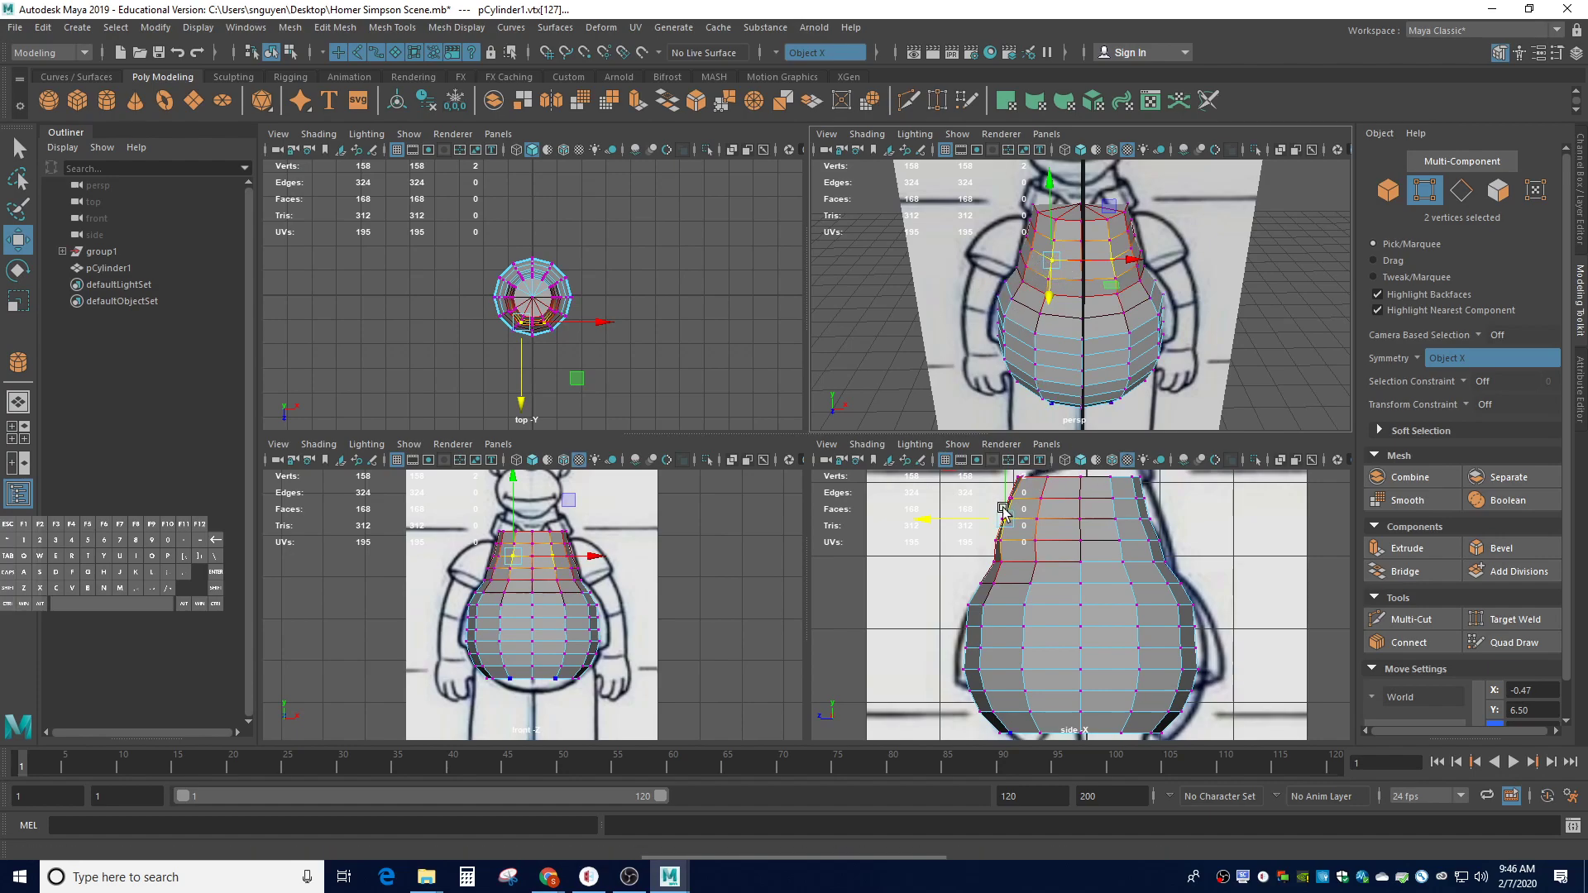
click(1034, 403)
alt+drag(1108, 291, 1207, 262)
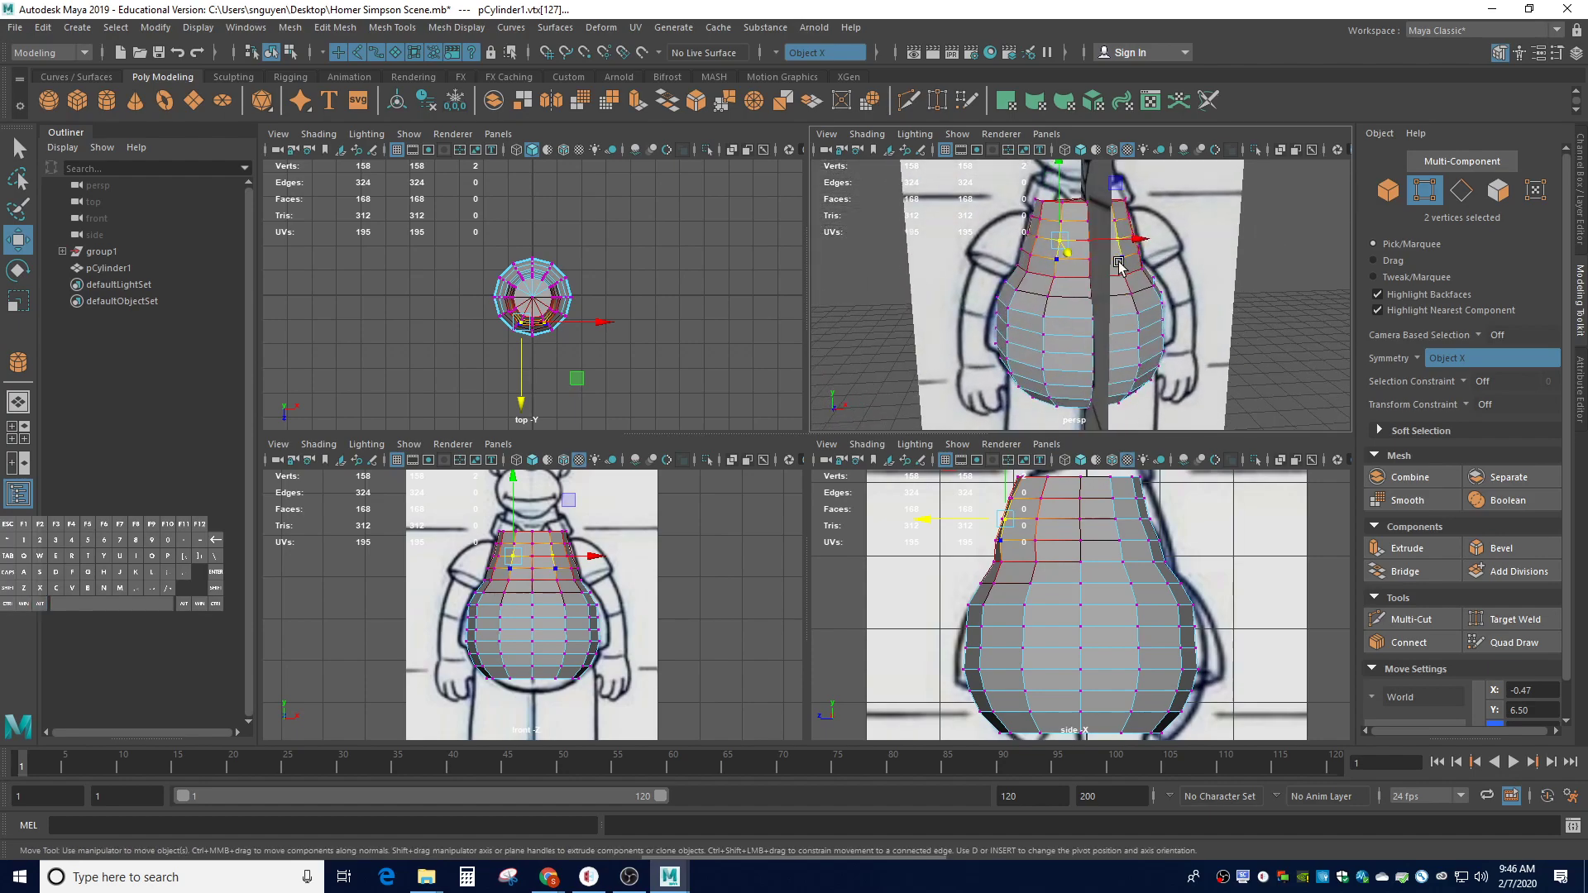
click(1092, 242)
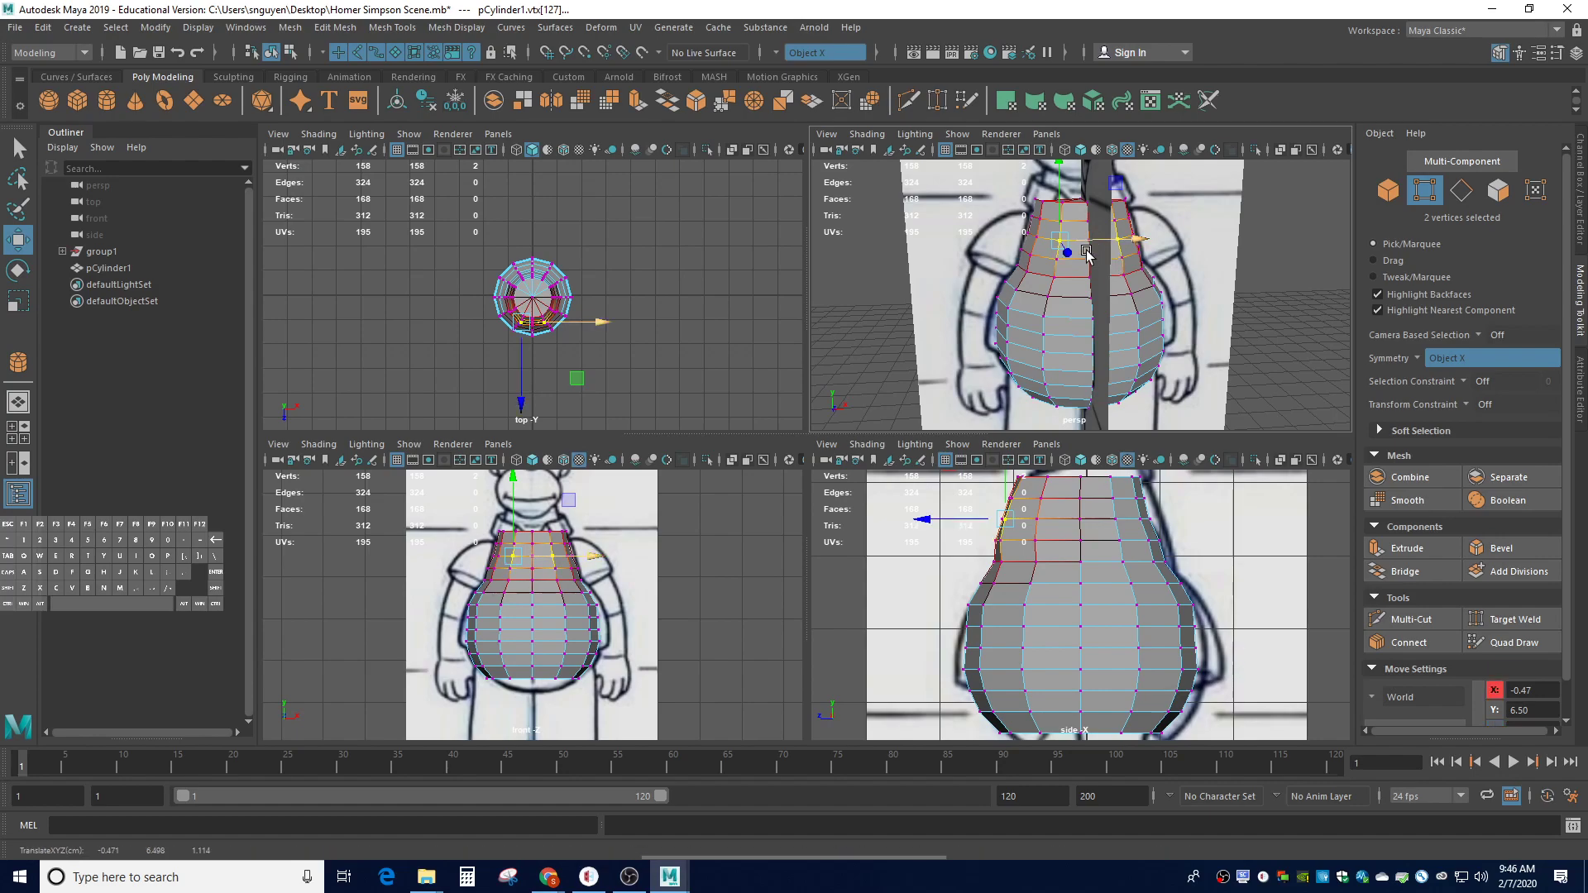
Select the chest's center front vertex, shrink the soft selection falloff, and move the vertex slightly back in the side view to about Z 1.14
click(529, 565)
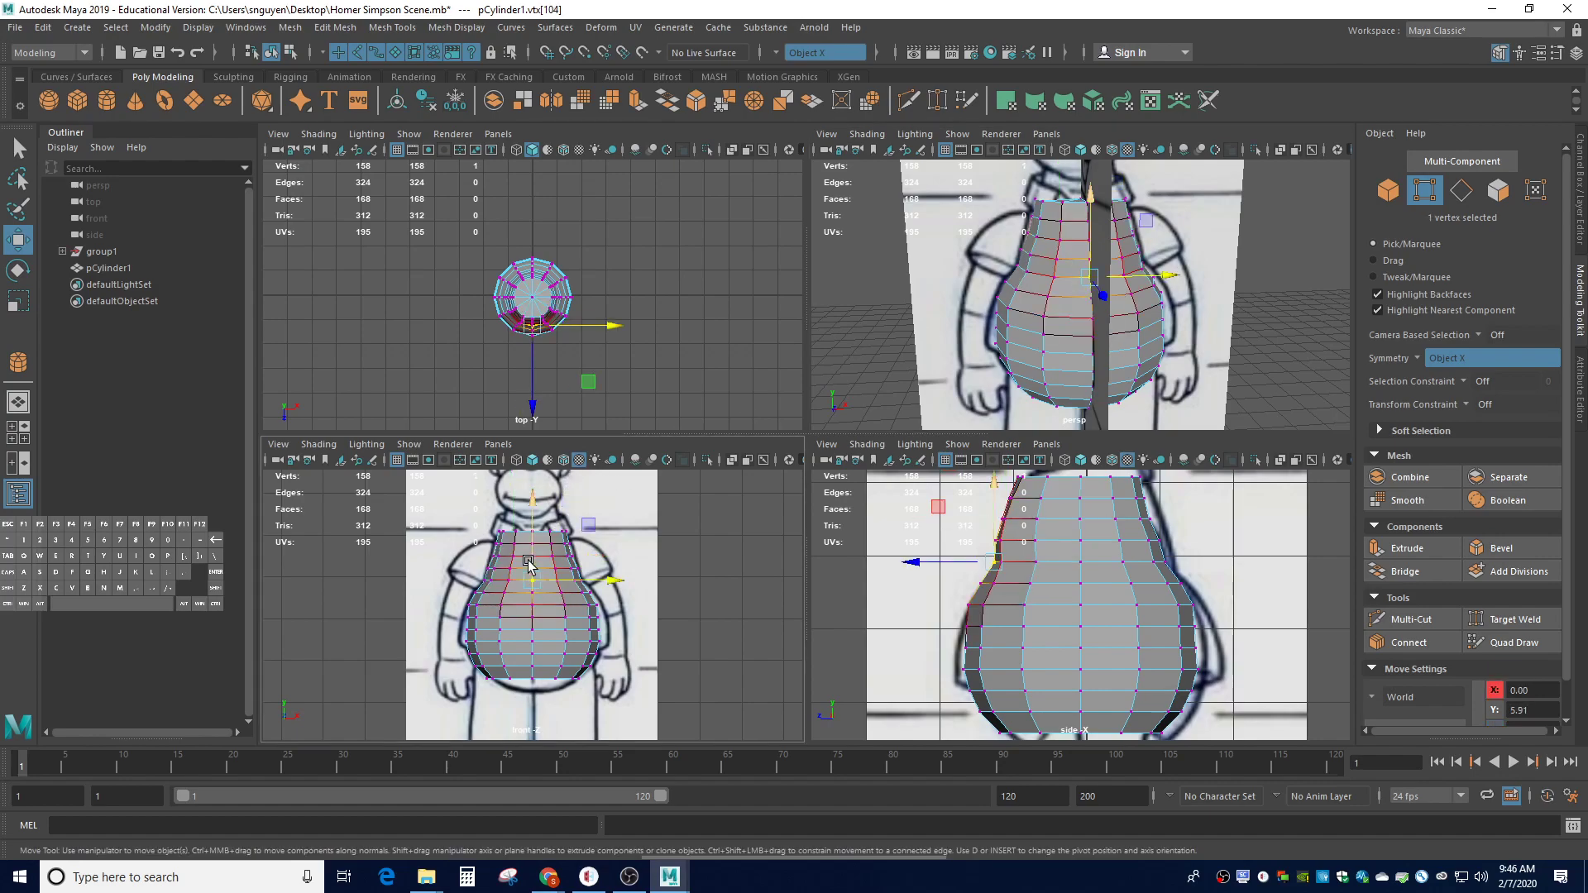
drag(530, 565, 535, 570)
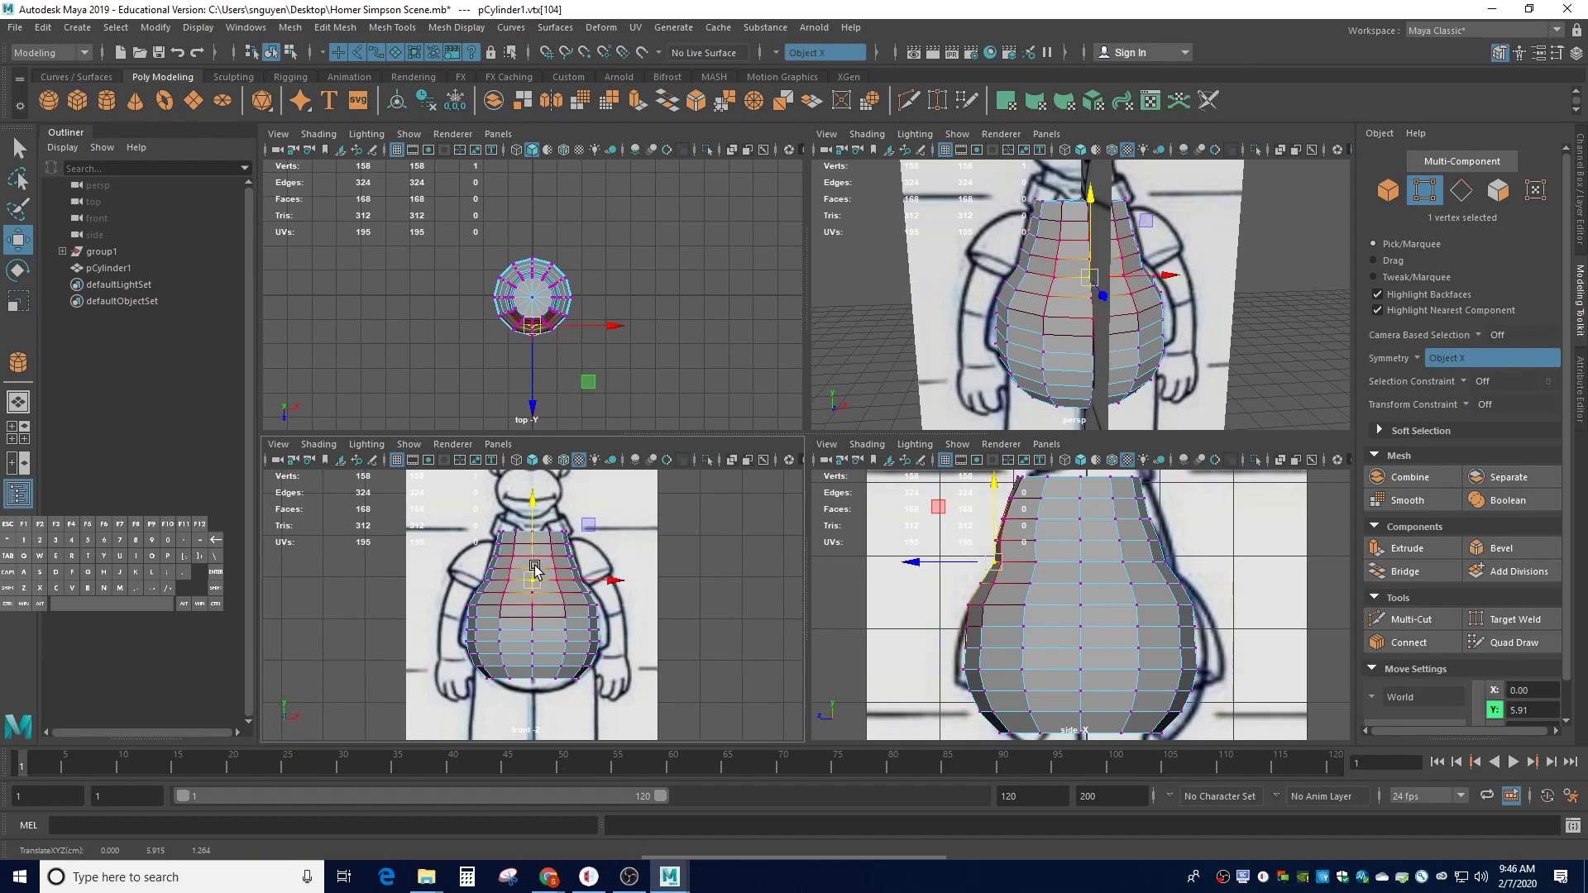
click(513, 556)
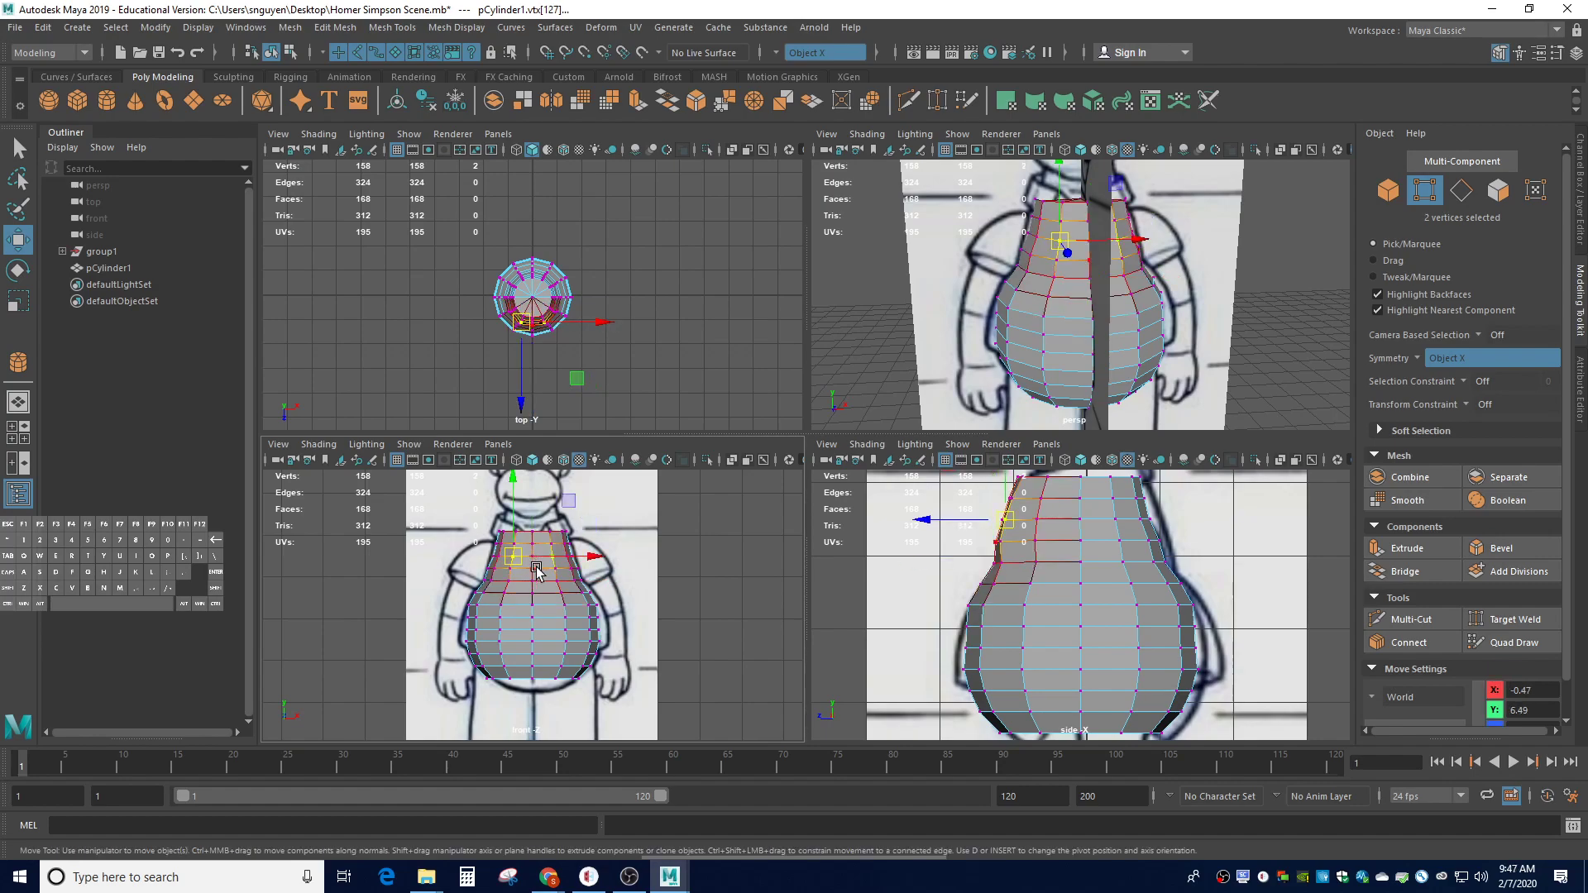
click(533, 569)
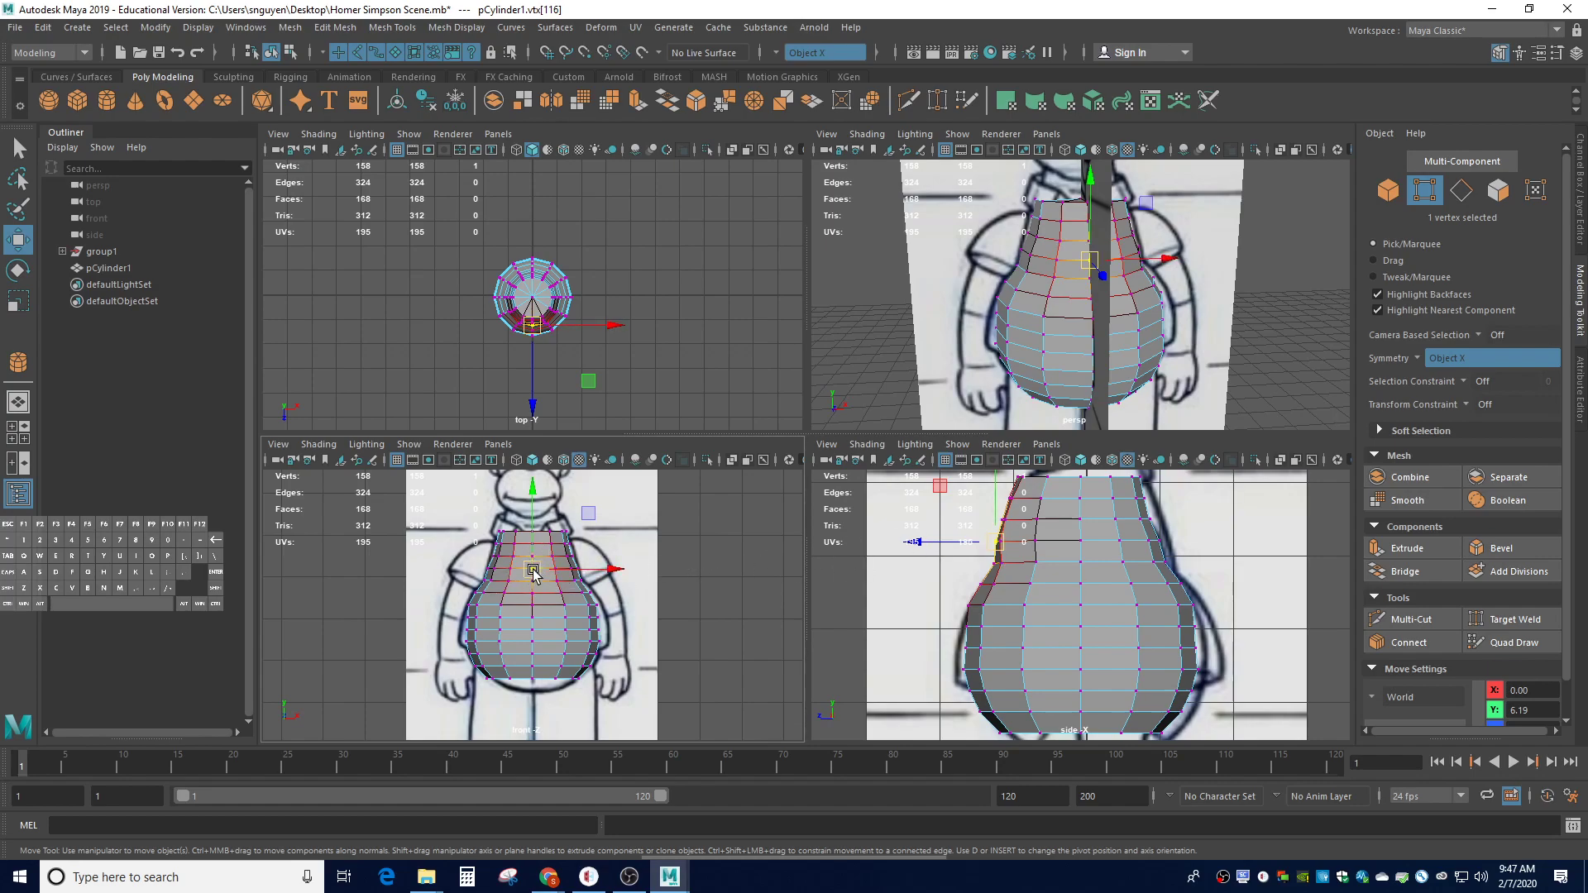
key(b)
drag(533, 572, 511, 559)
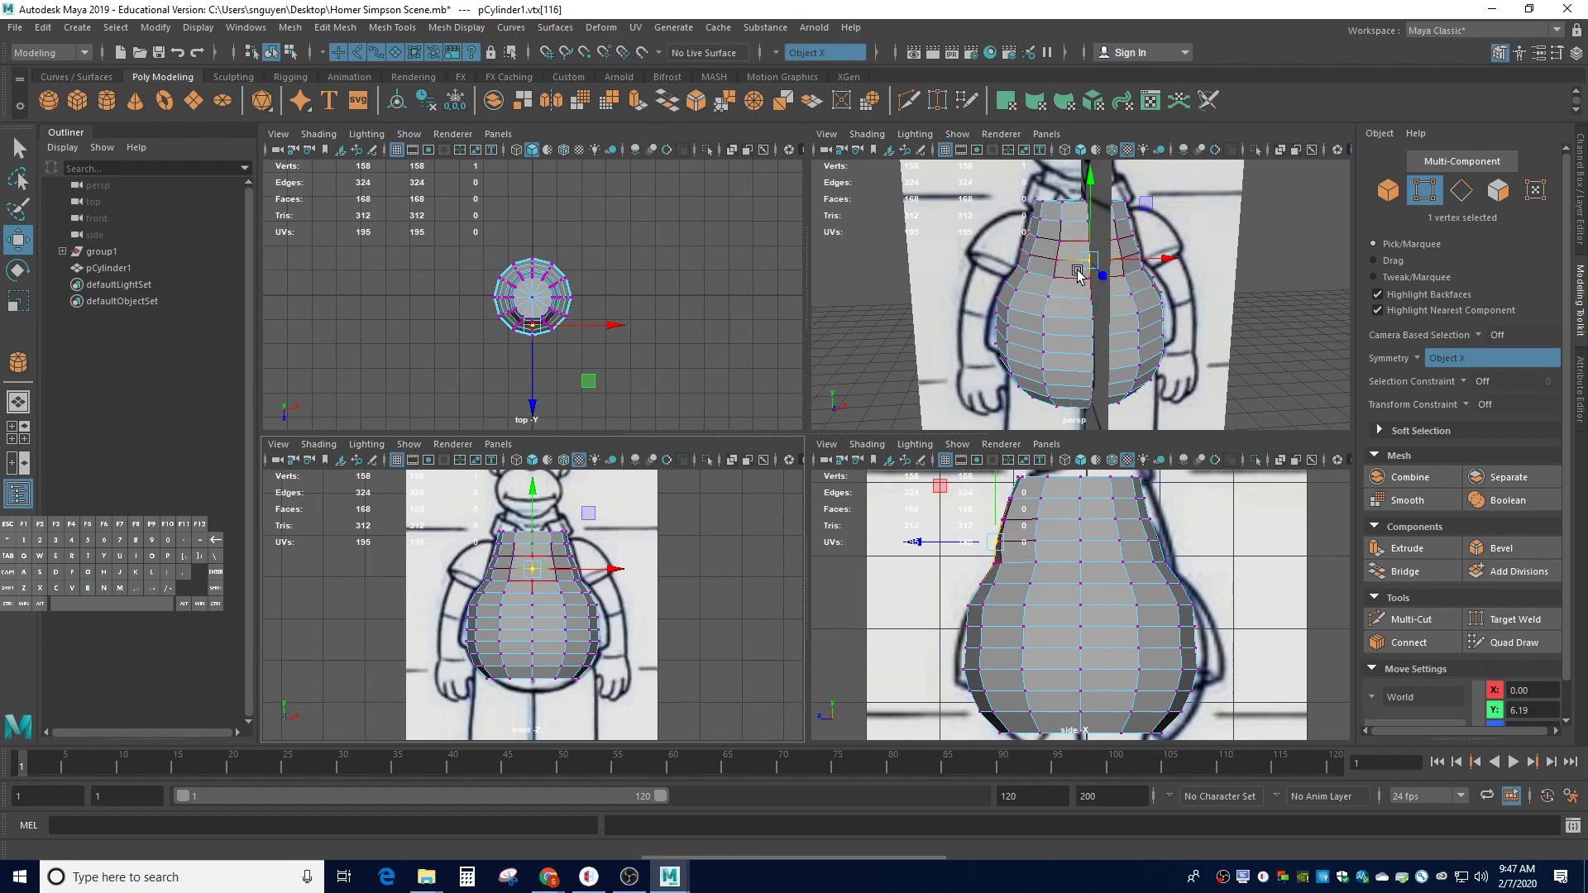
click(915, 540)
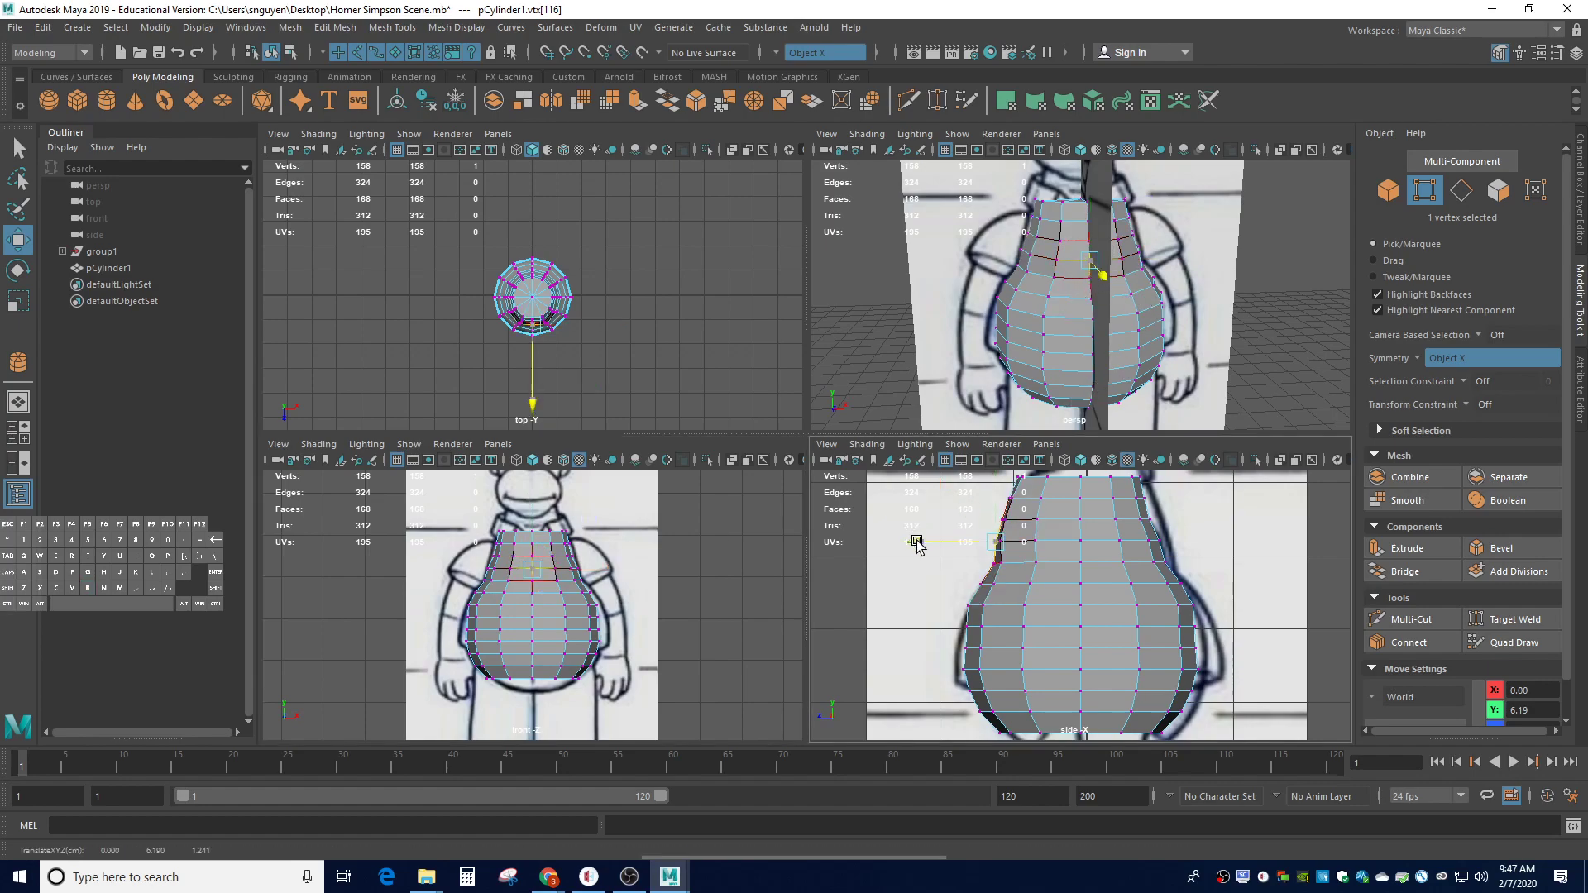
drag(916, 542, 921, 546)
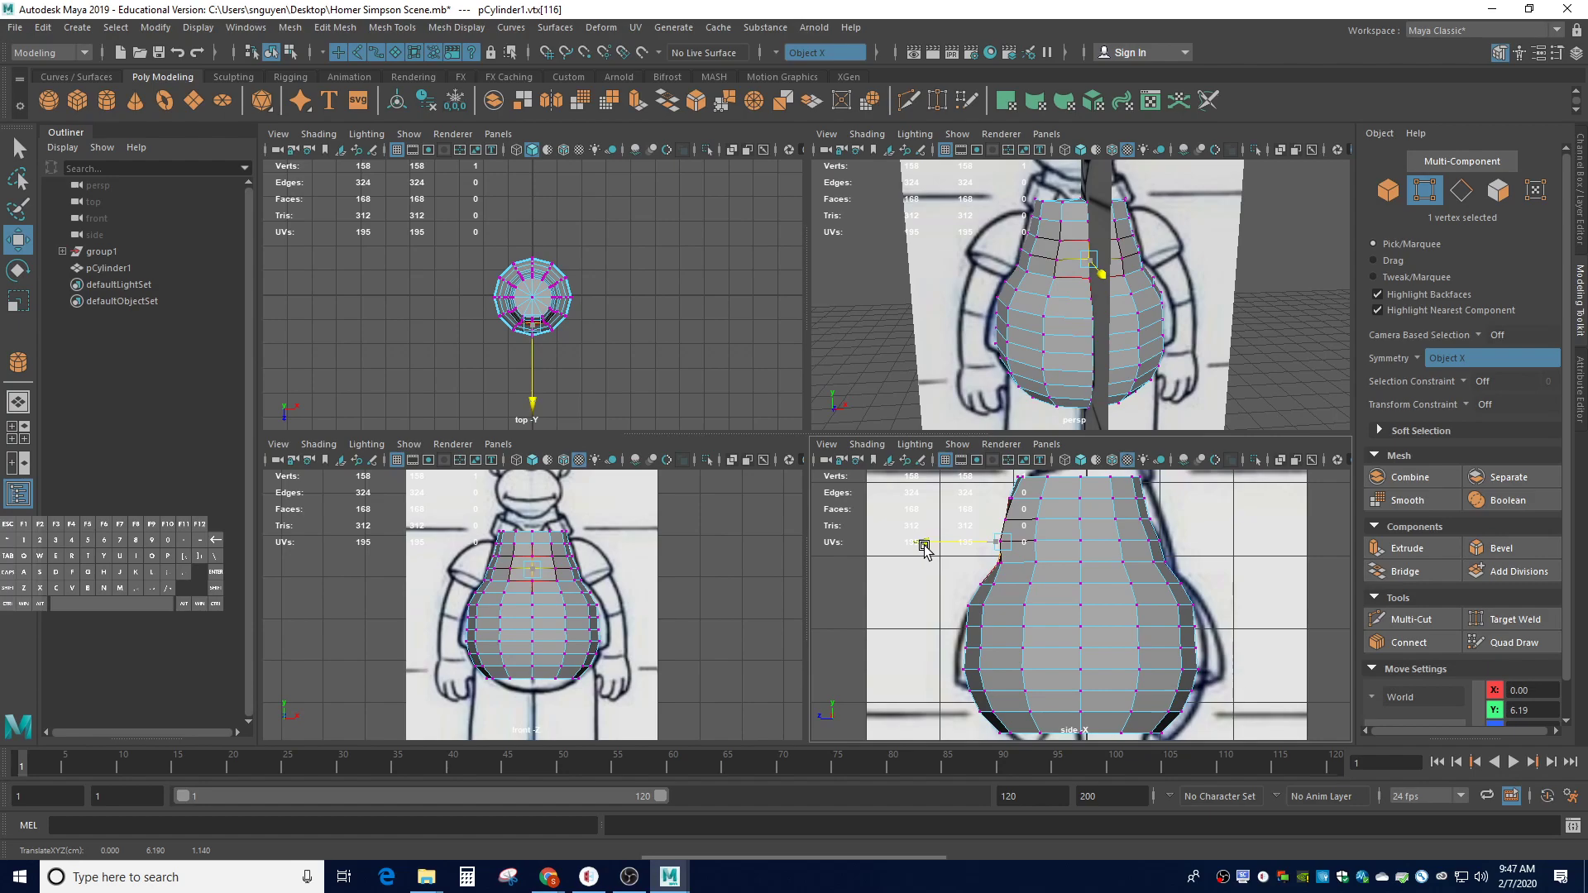
Select the mirrored lower back vertices beside the center line, widen the soft selection falloff, and pull them backward in the side view to about Z -1.54
alt+drag(1251, 359, 1093, 258)
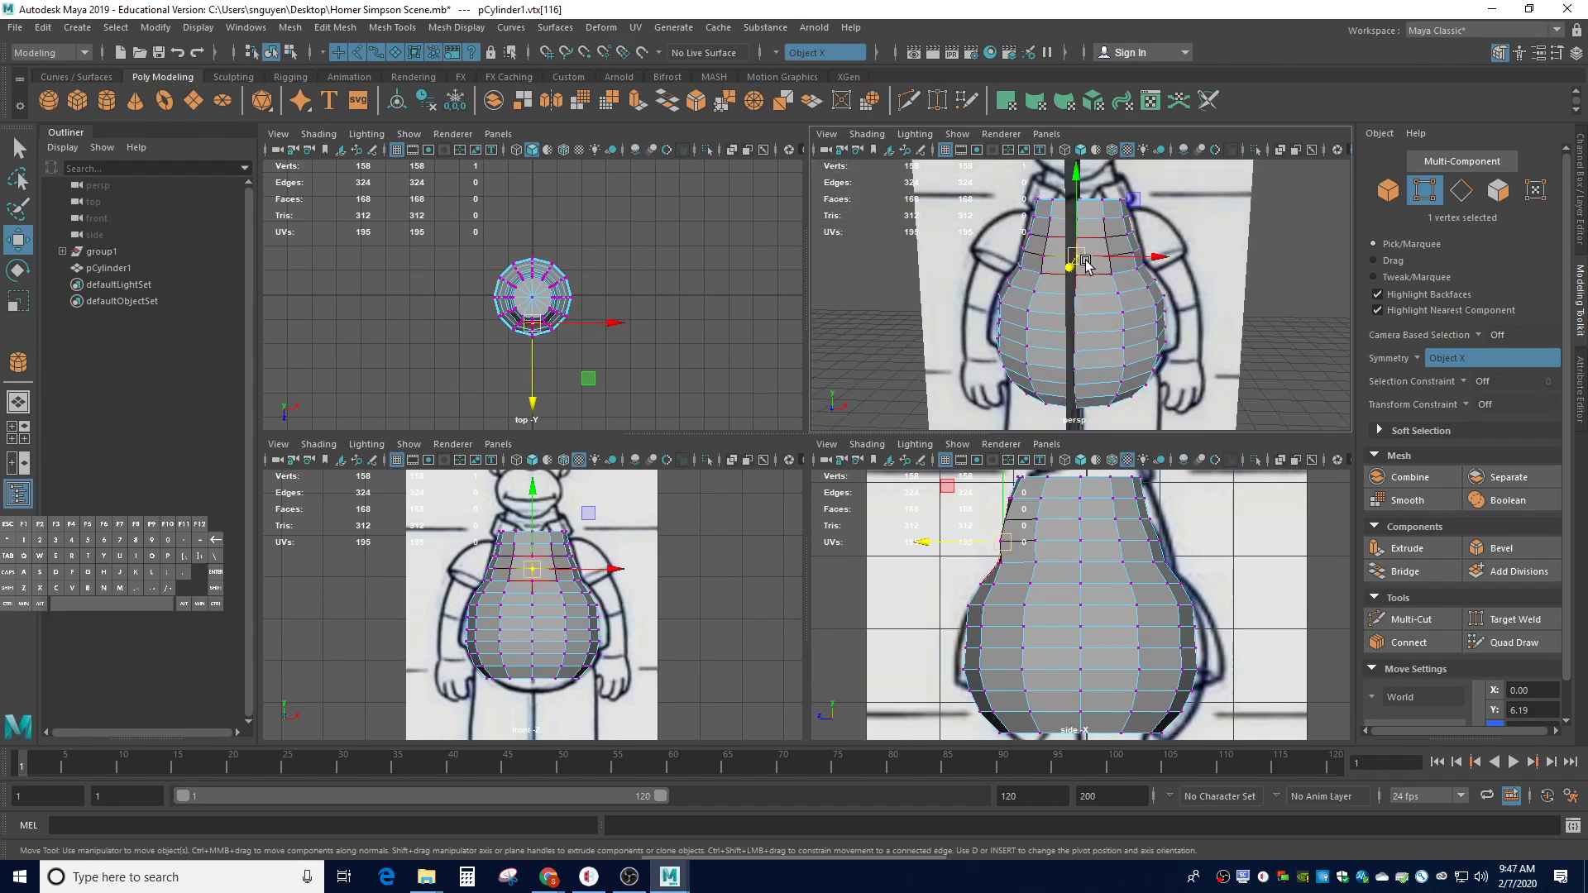
alt+drag(1281, 348, 931, 347)
click(1039, 364)
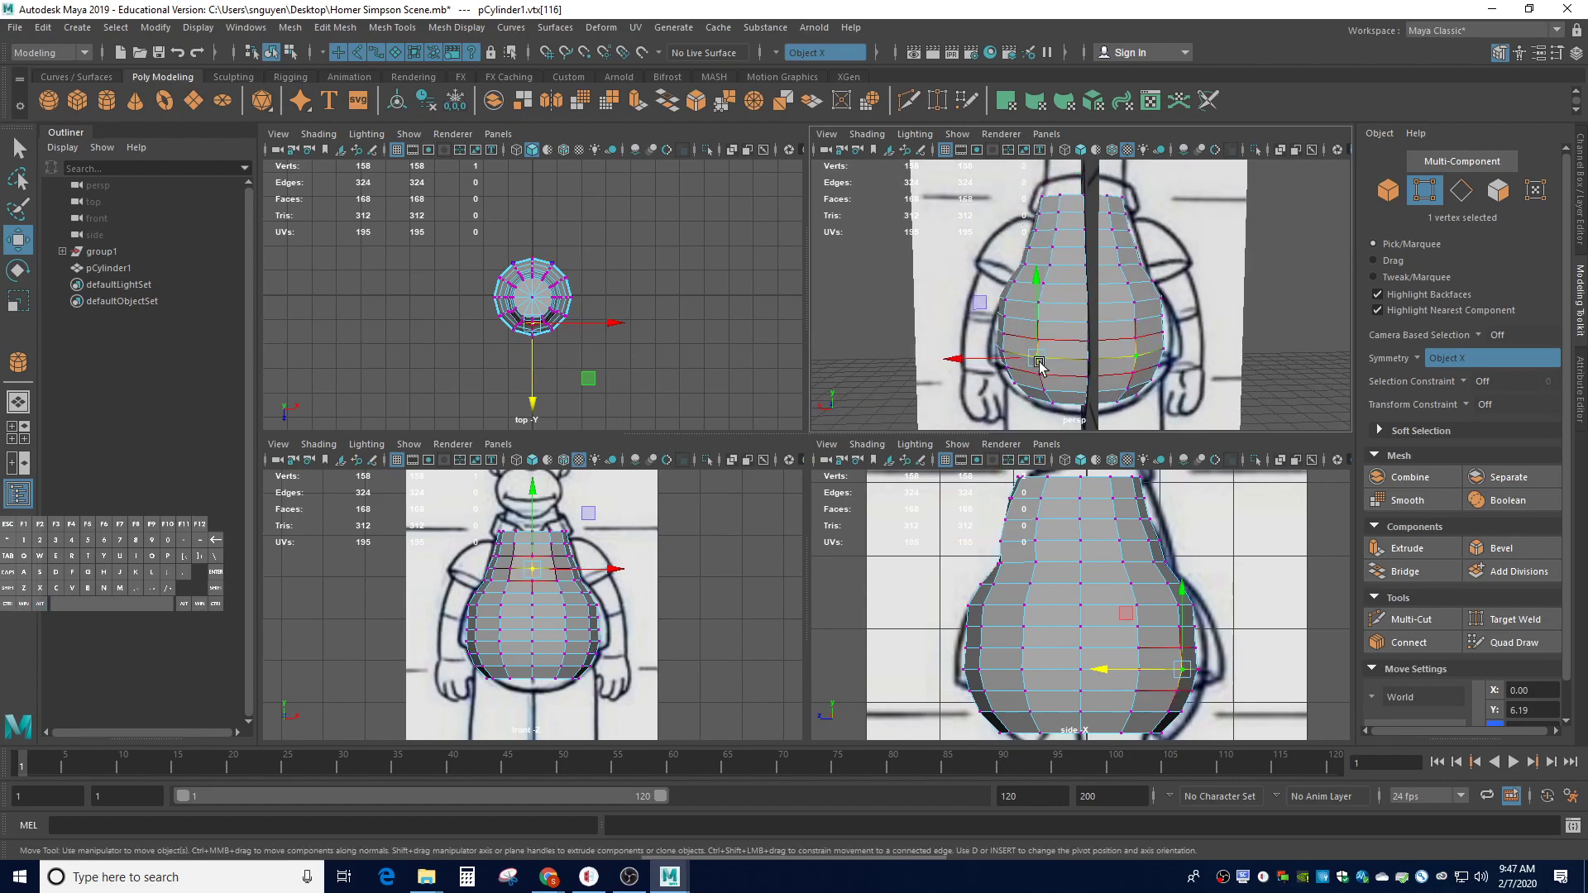
alt+drag(1106, 379, 1125, 370)
click(1128, 370)
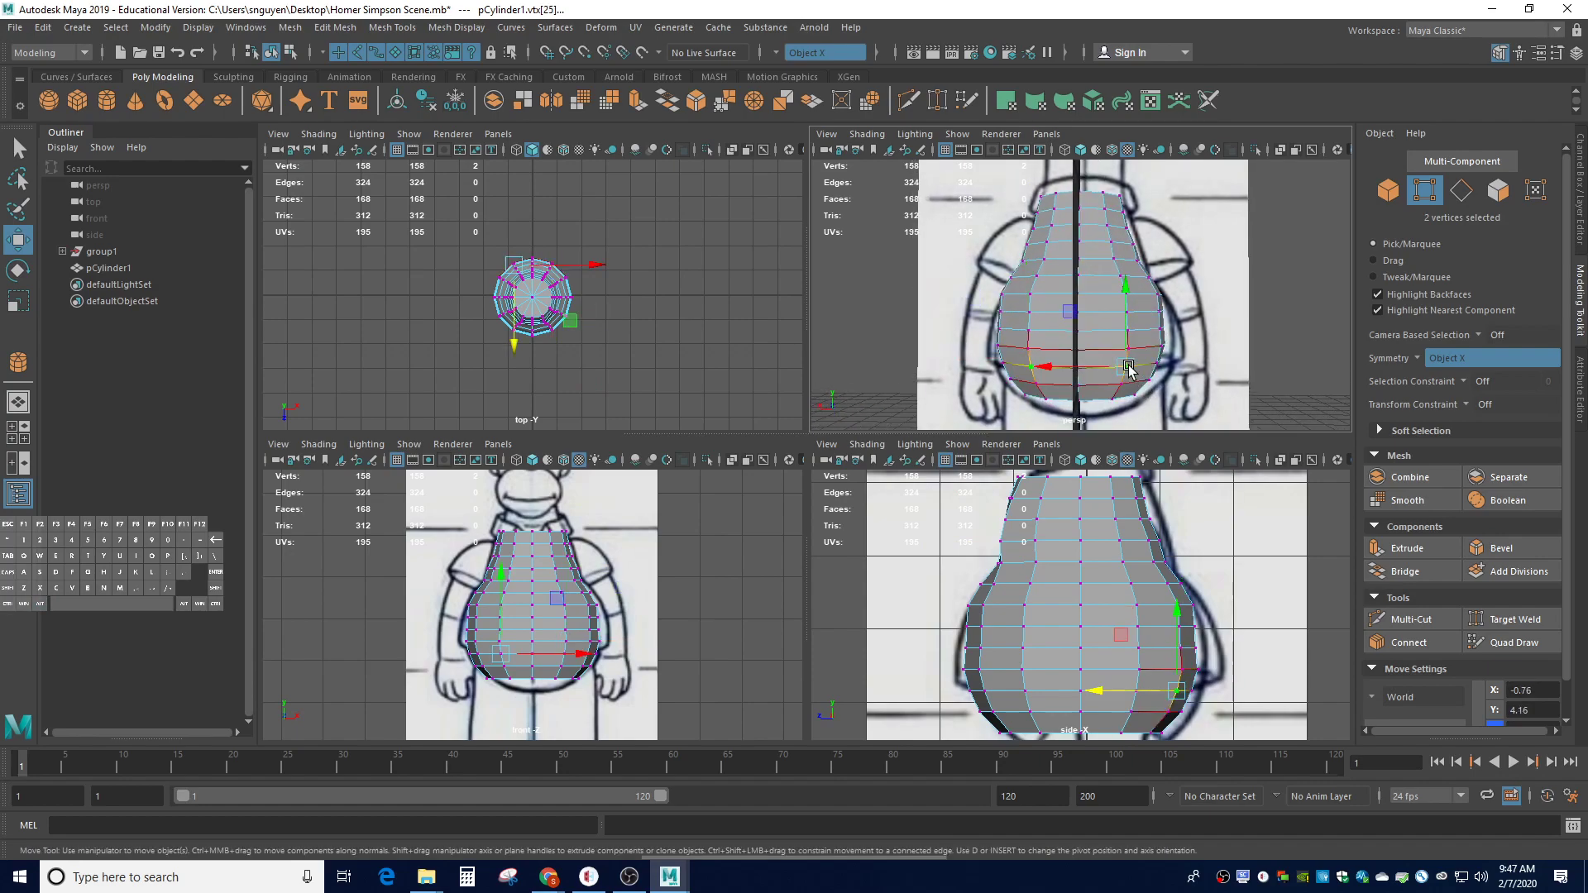
click(1106, 348)
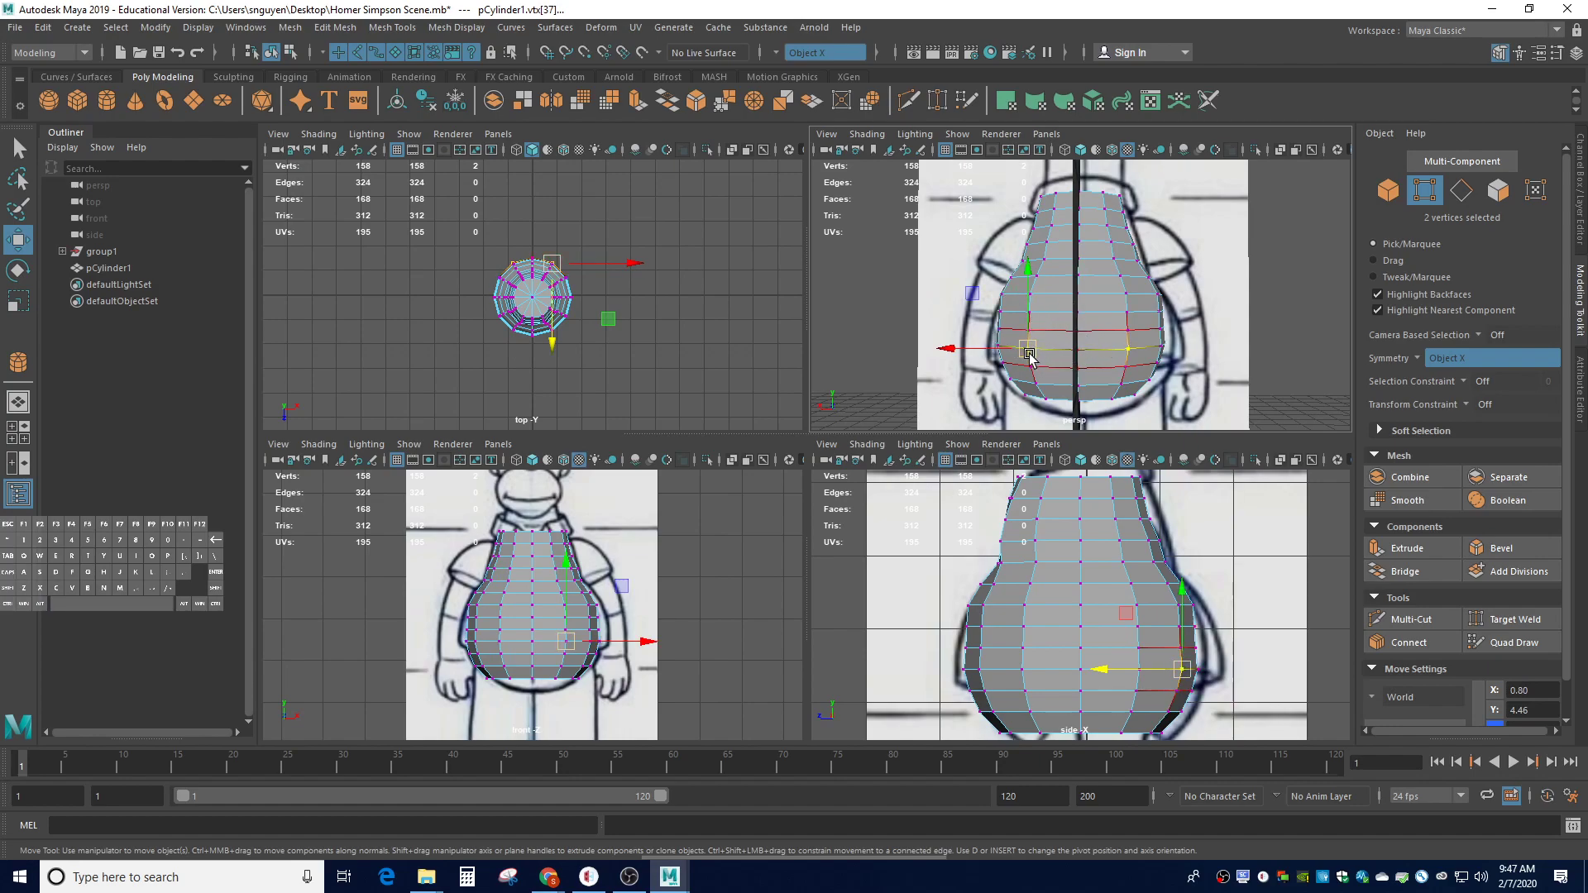
key(b)
drag(1029, 354, 1098, 376)
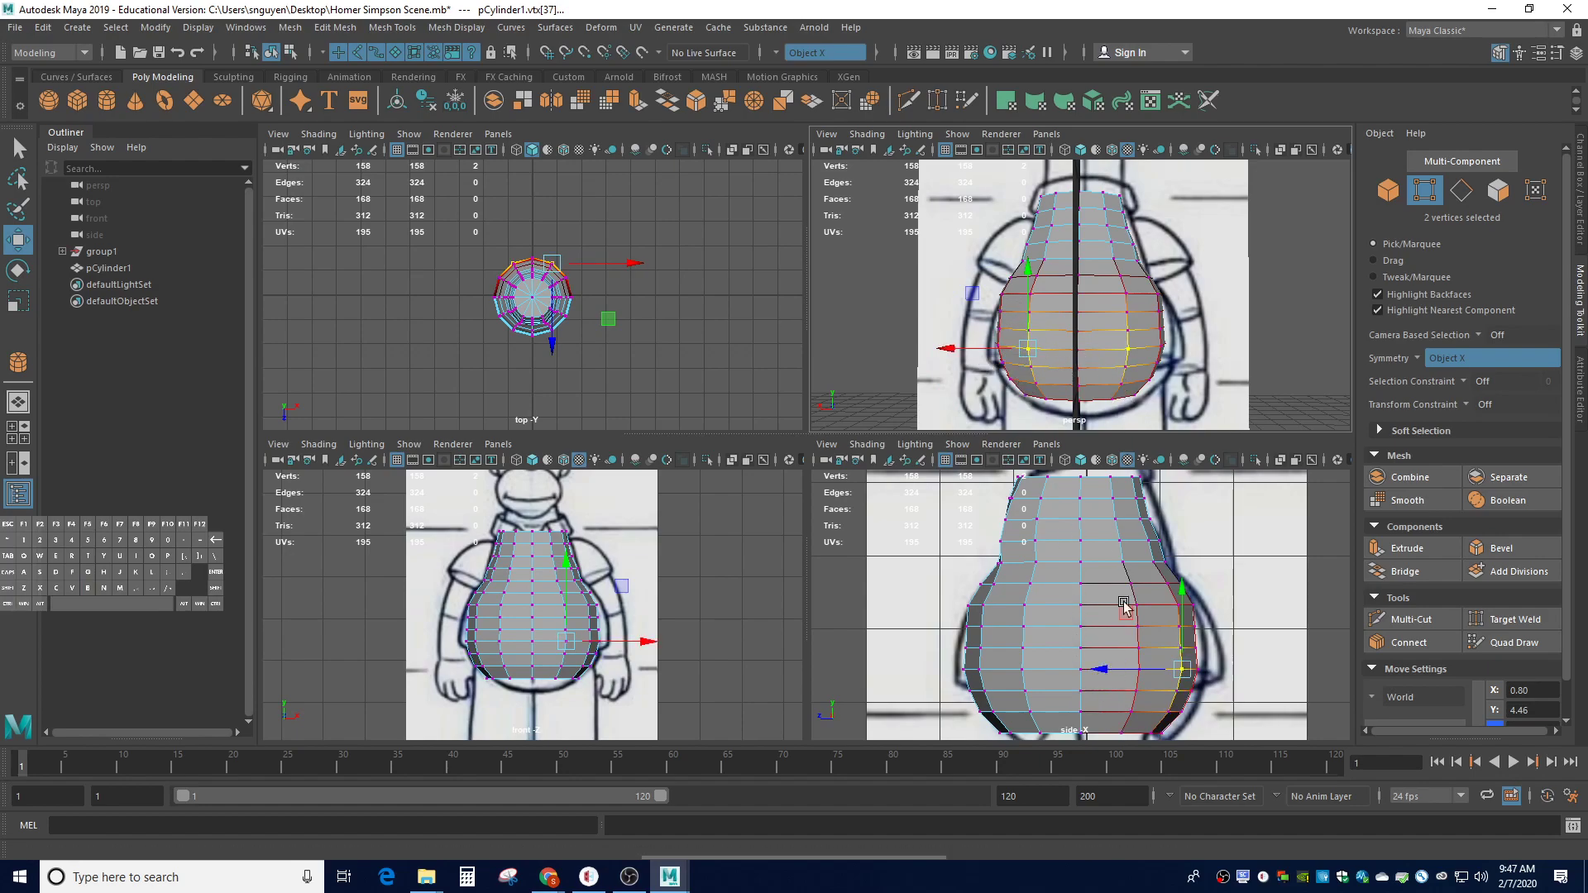
drag(1101, 675, 1121, 669)
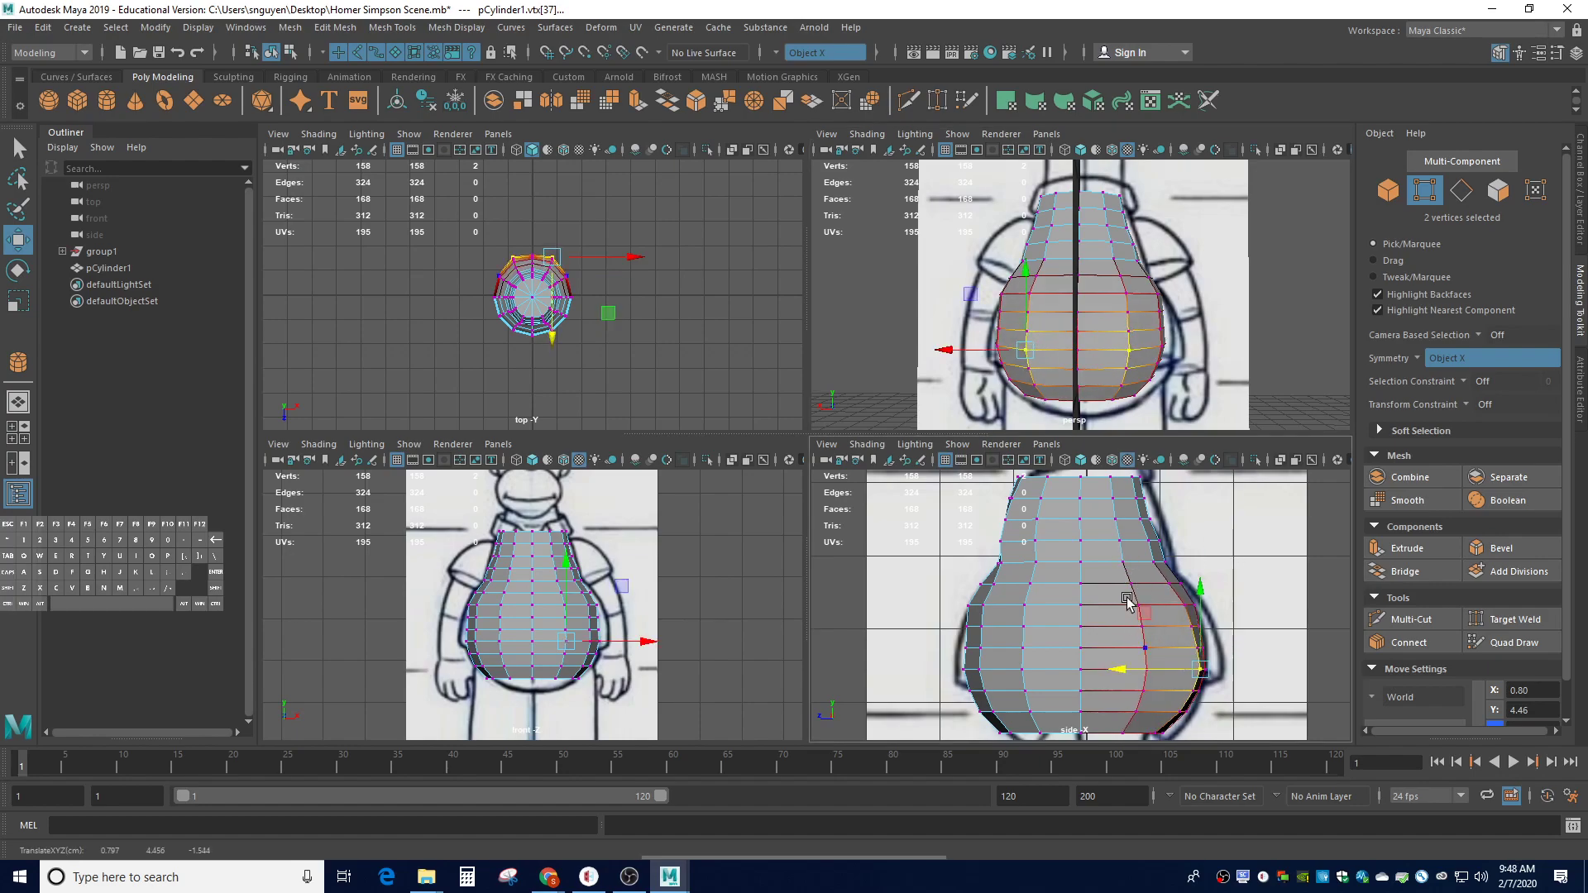
Select the lower back's center vertex, shrink the soft selection falloff, and move the vertex slightly forward in the side view
alt+drag(1245, 295, 1257, 403)
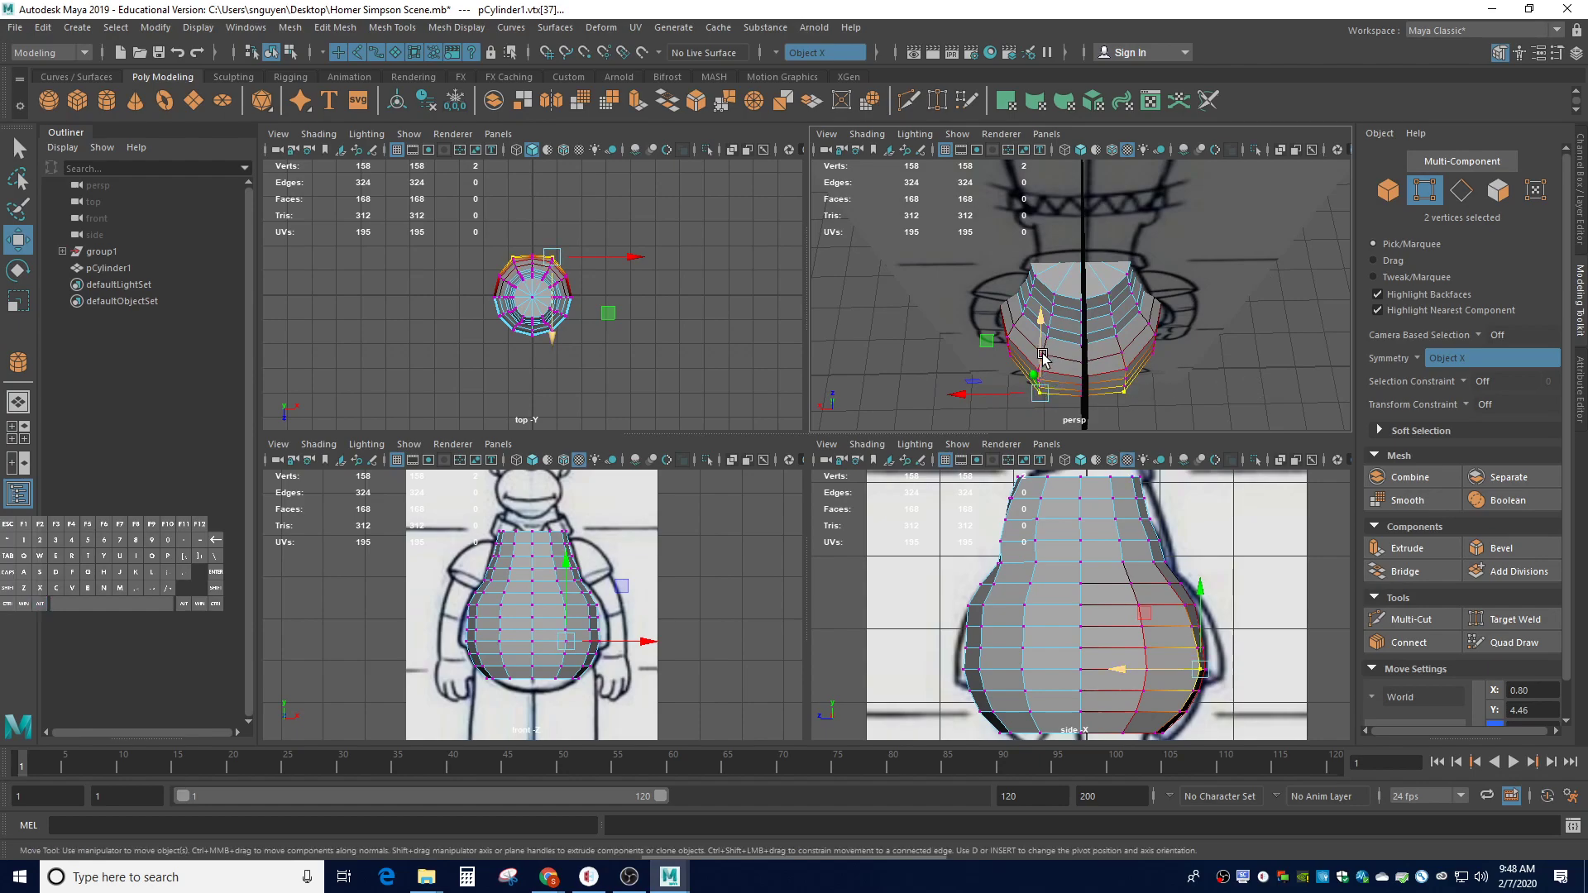
alt+drag(1161, 413, 1158, 335)
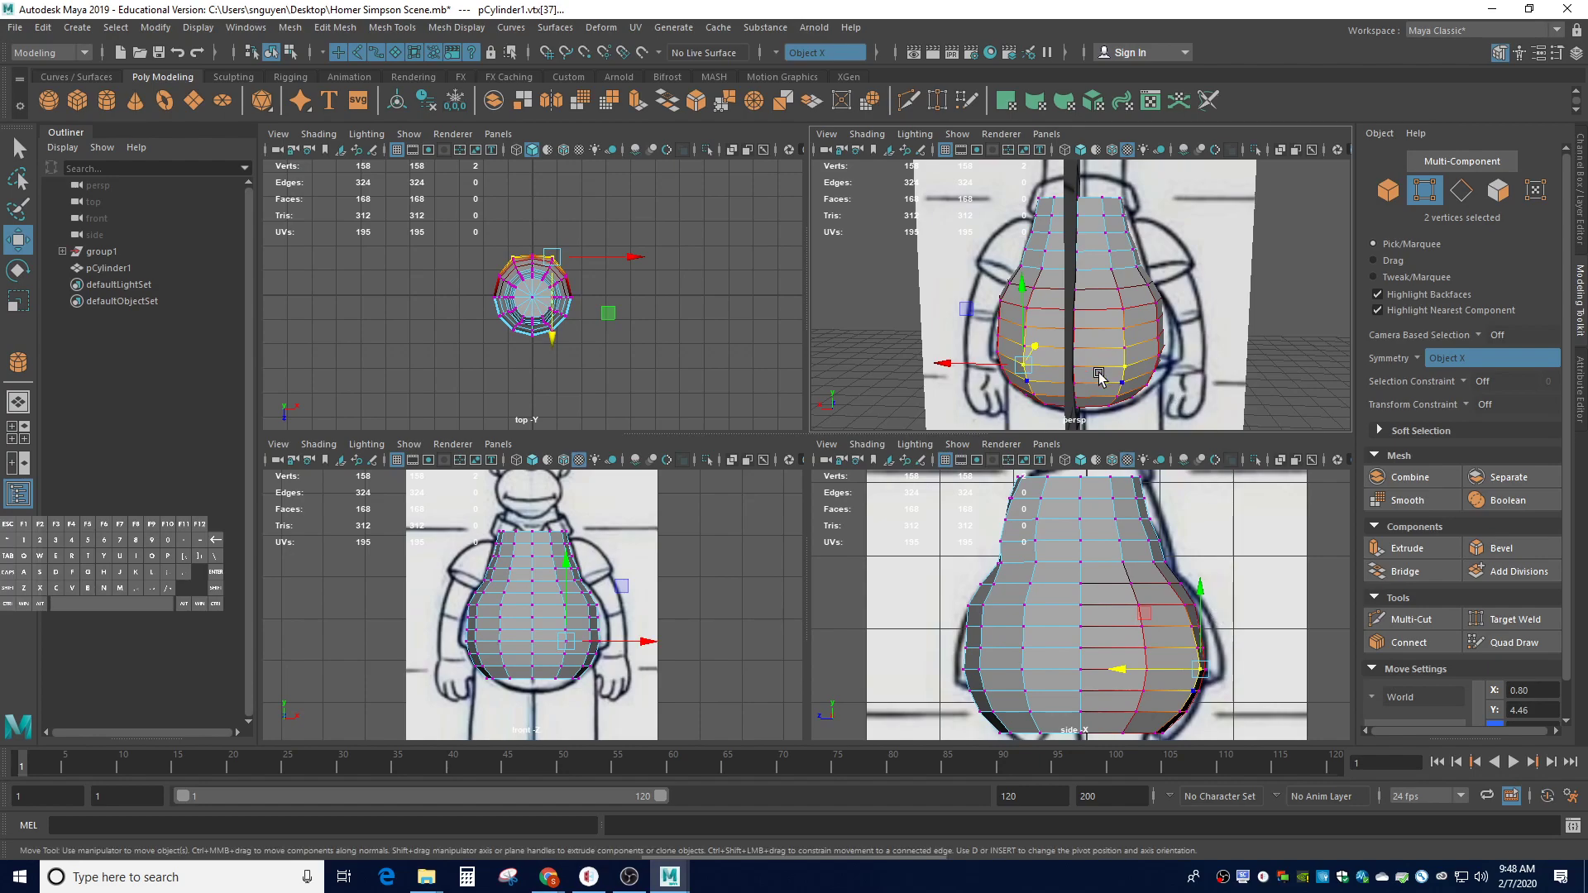
click(1069, 349)
click(1084, 387)
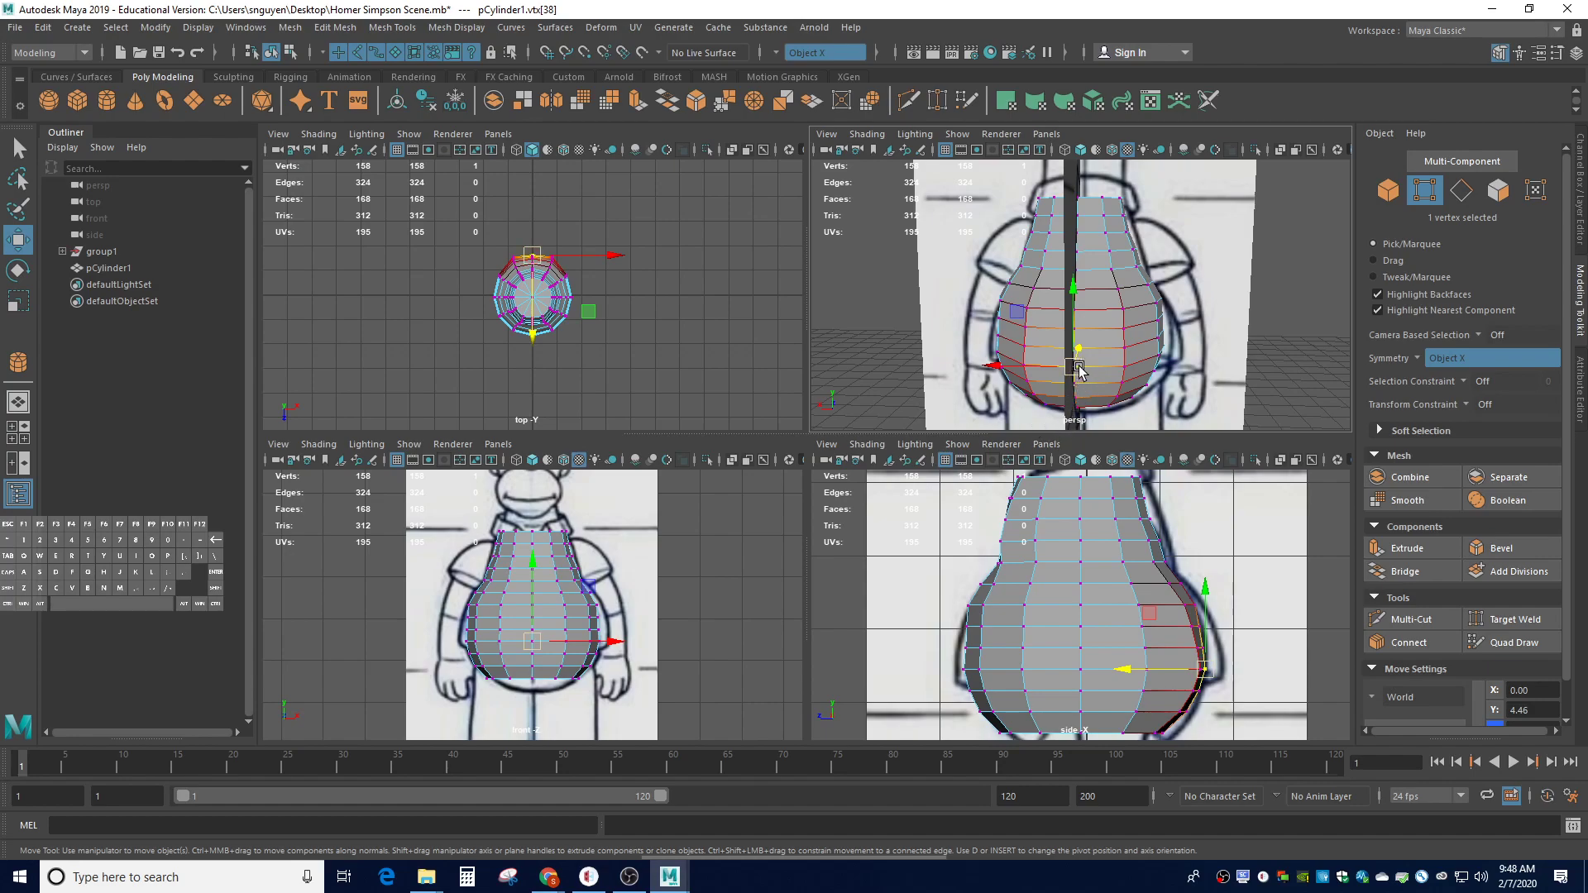
drag(1078, 366, 1024, 340)
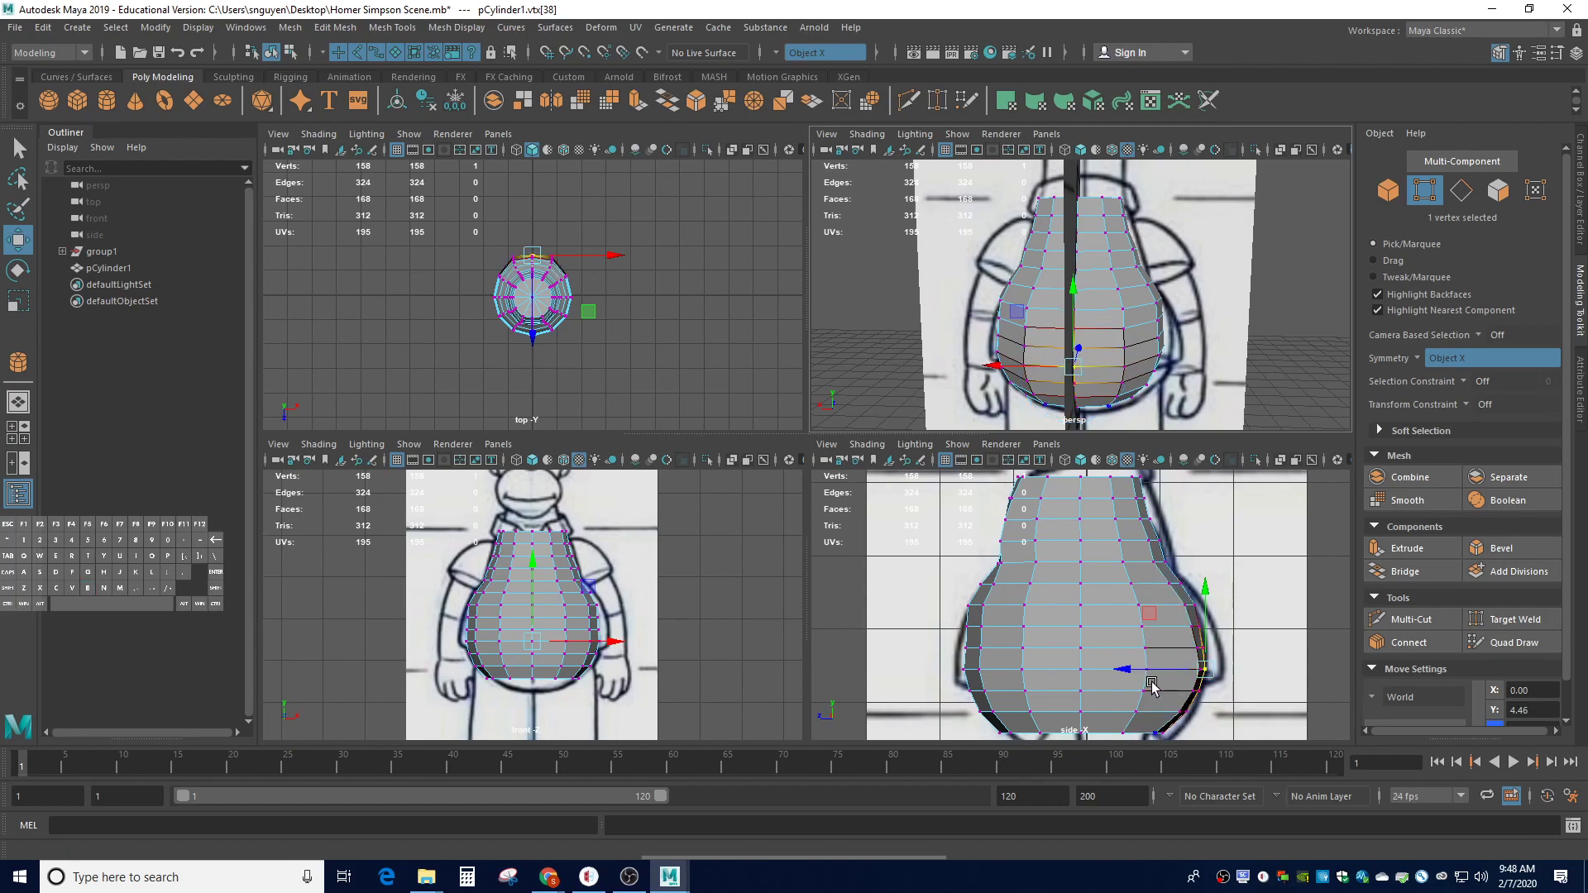
drag(1127, 673, 1108, 672)
mouse_move(1203, 379)
alt+mouse_down()
mouse_move(1219, 452)
mouse_move(1064, 323)
mouse_move(1200, 397)
alt+mouse_up()
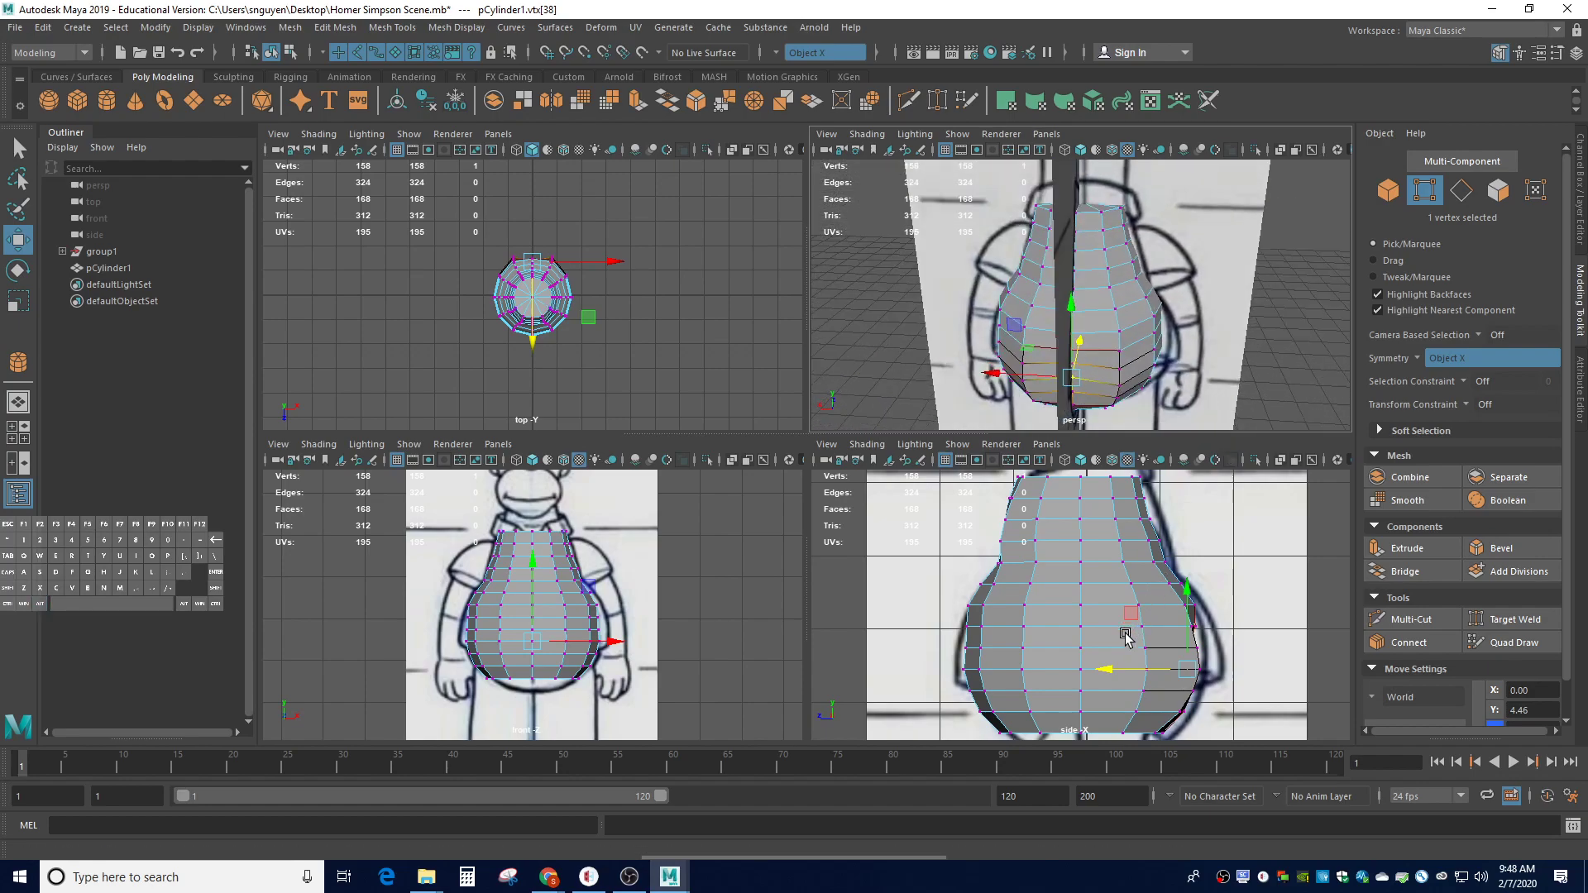
drag(1106, 667, 1109, 673)
Try pulling the mirrored upper back vertices backward in the side view with a reduced soft selection falloff, and undo the move
alt+drag(1216, 371, 1101, 222)
click(1098, 235)
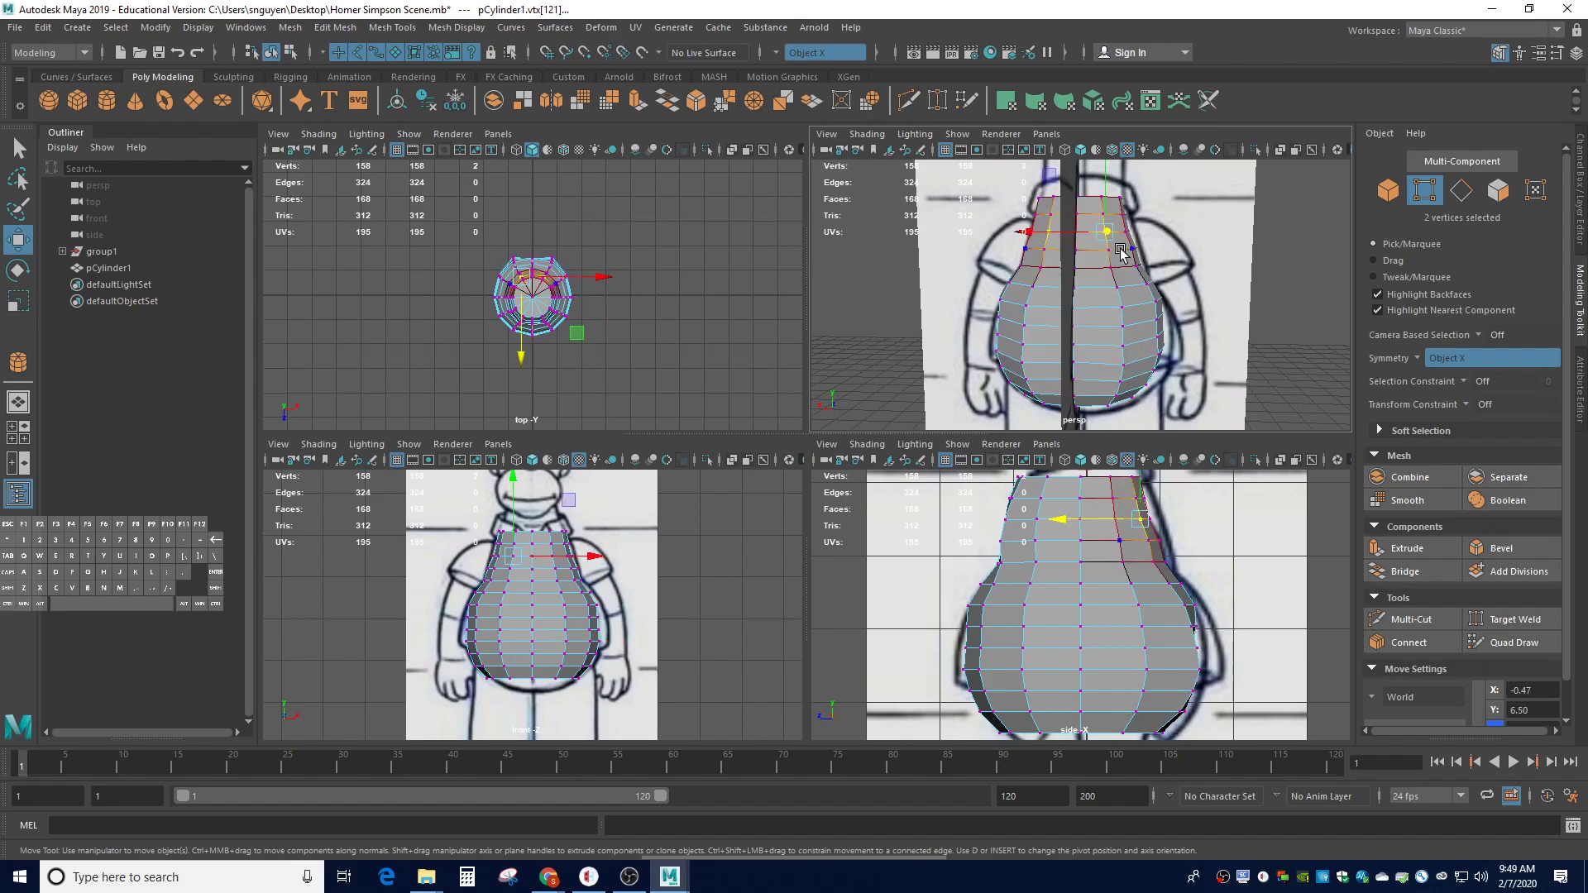
key(b)
drag(1109, 239, 1085, 232)
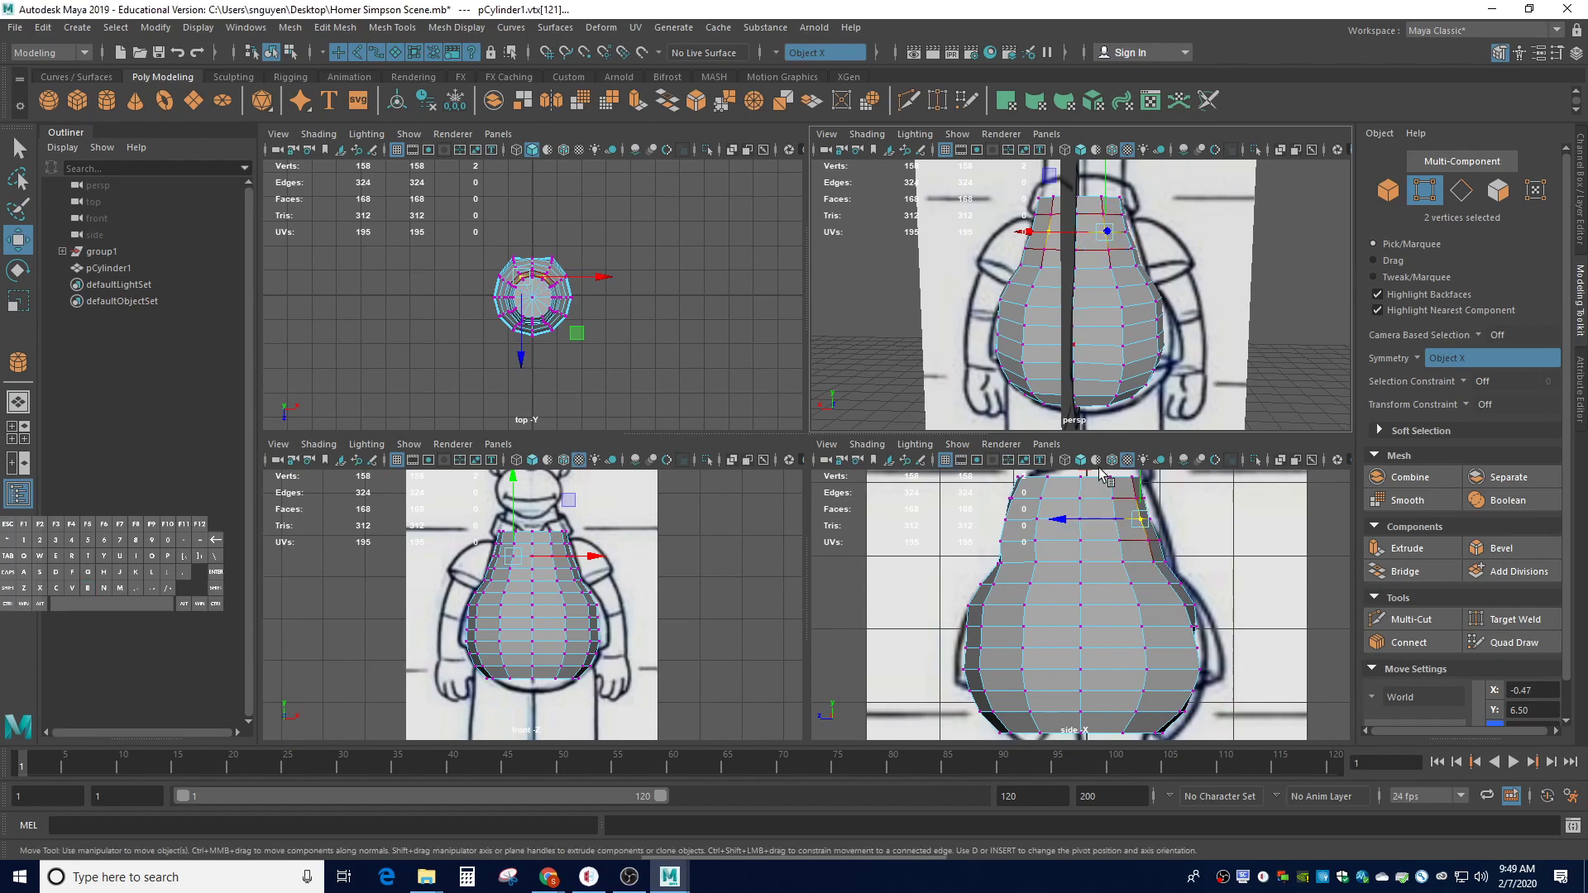
drag(1061, 519, 1068, 525)
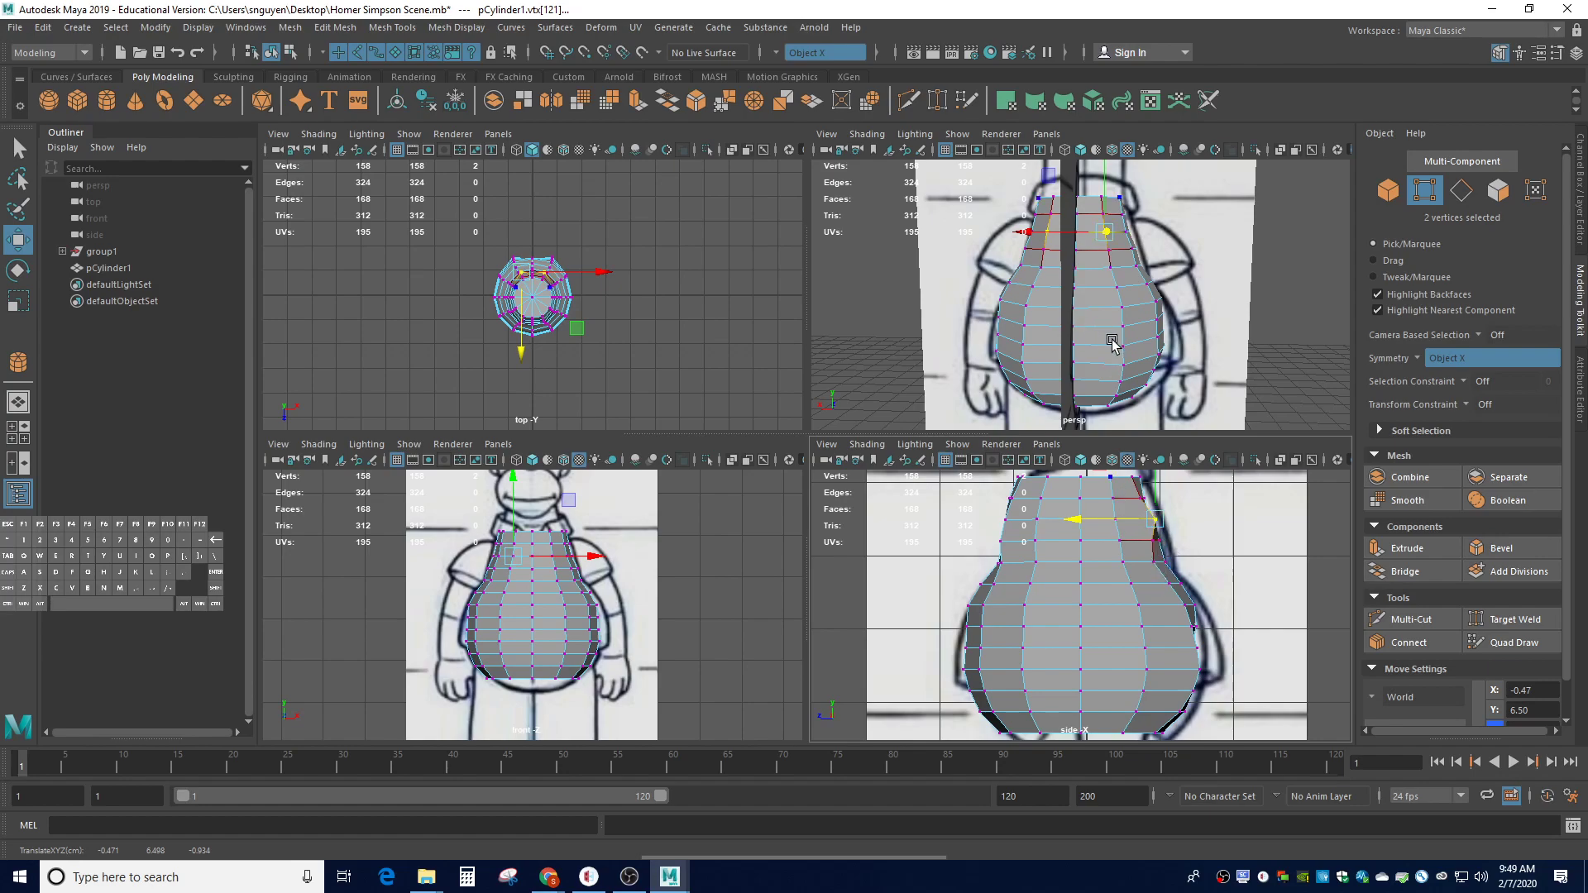
key(ctrl+z)
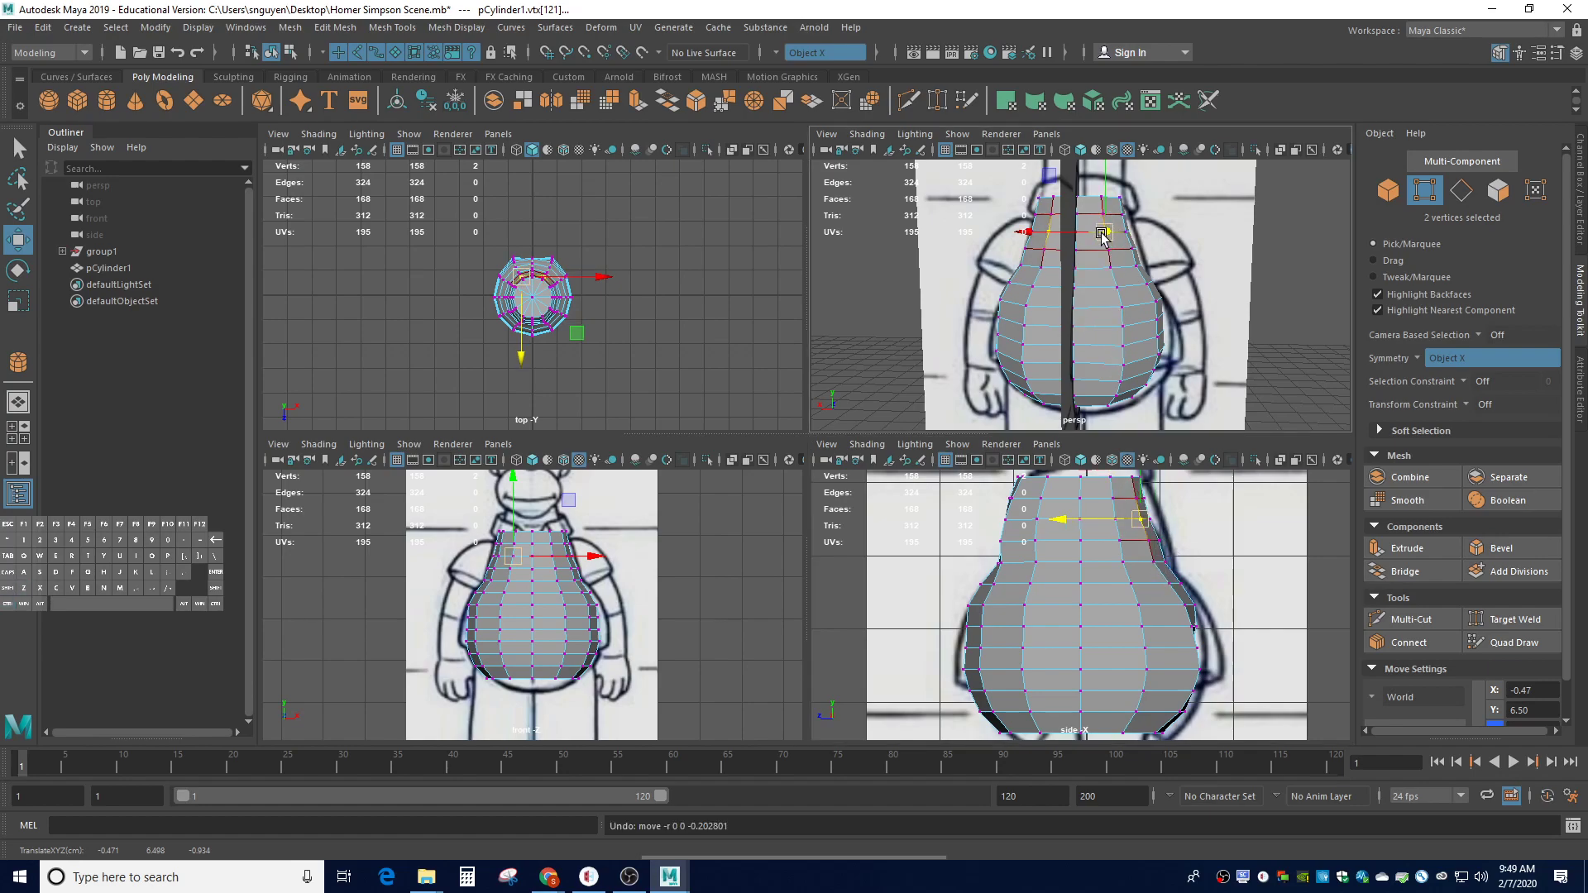
Widen the soft selection falloff over the upper back and pull the mirrored vertices backward in the side view to about Z -1.04
drag(1101, 235, 1138, 250)
drag(1061, 520, 1083, 524)
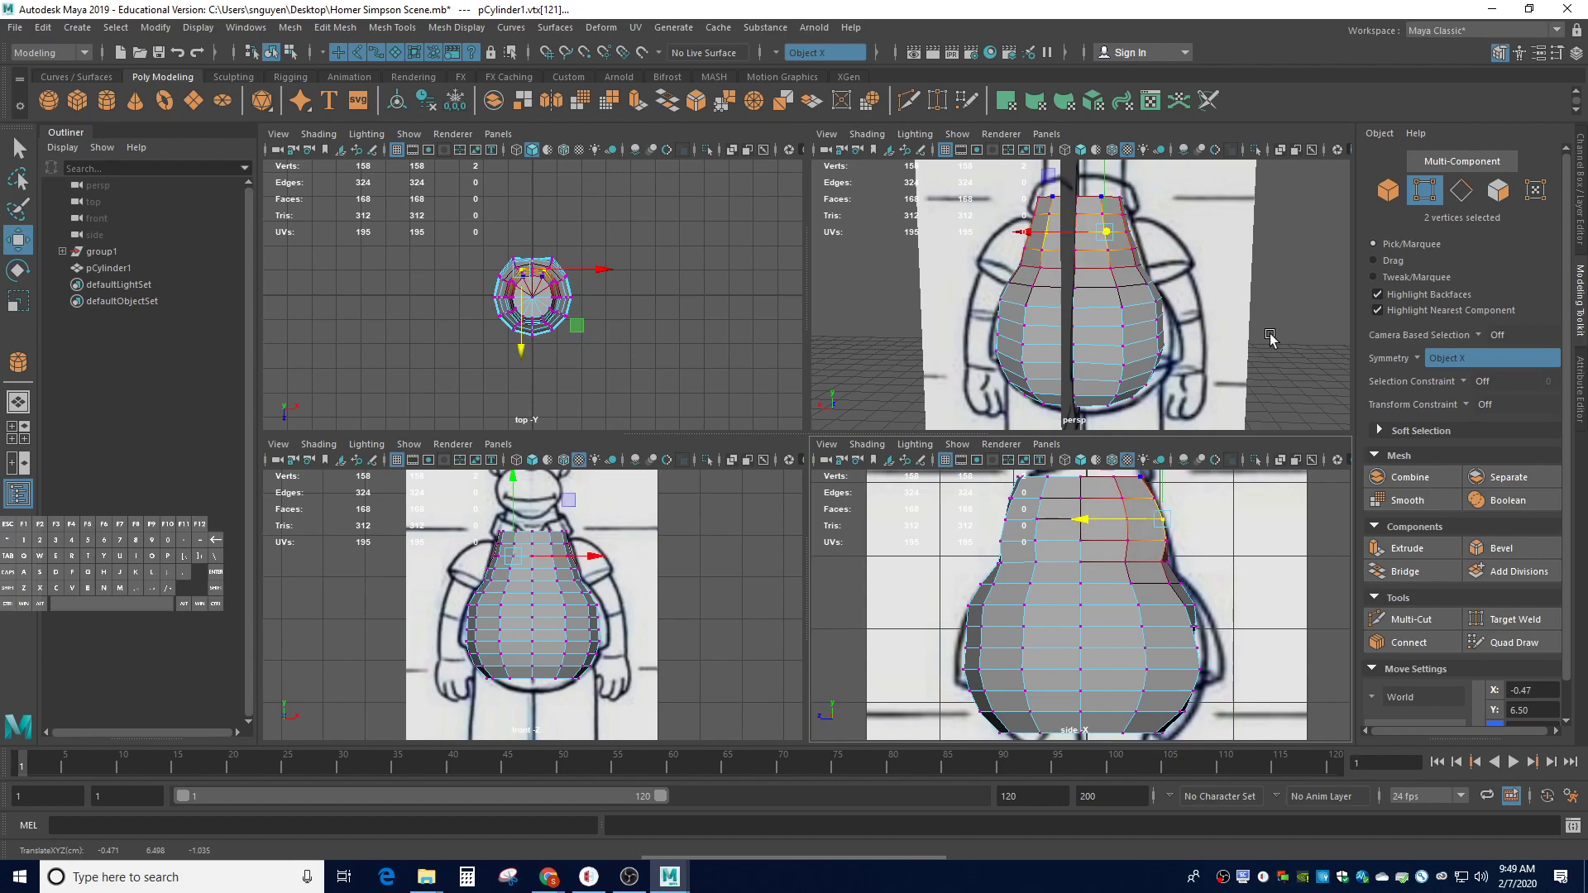
Select the upper back's center vertex, shrink the soft selection falloff, and move the vertex slightly forward in the side view to about Z -0.94
mouse_move(1270, 336)
alt+mouse_down()
mouse_move(1251, 394)
mouse_move(1298, 401)
mouse_move(1267, 357)
alt+mouse_up()
alt+drag(1118, 347, 1141, 344)
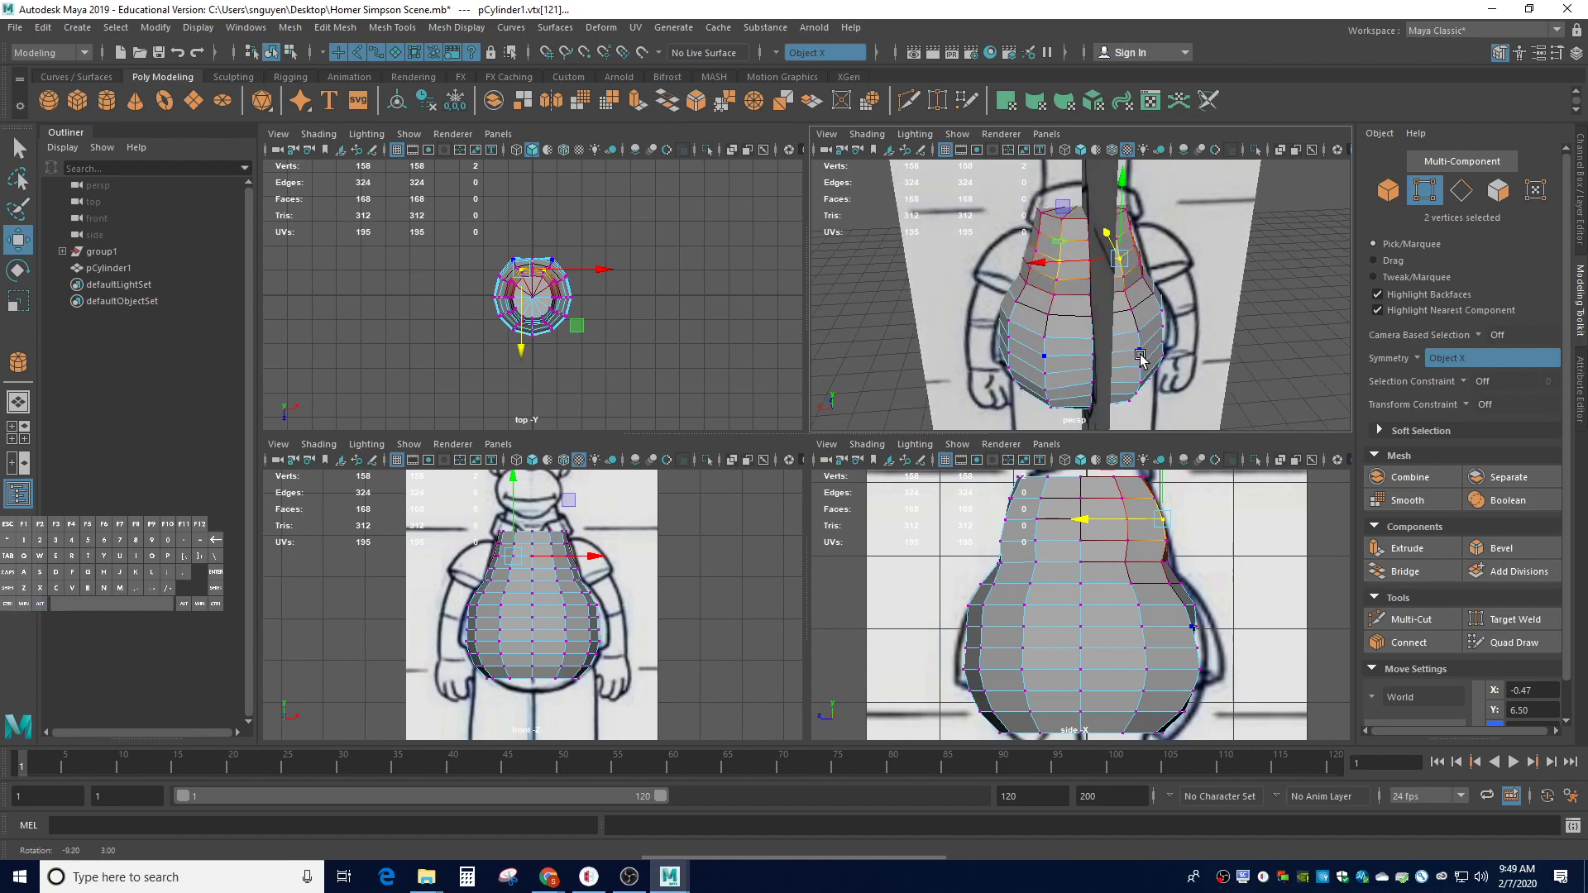
click(1086, 281)
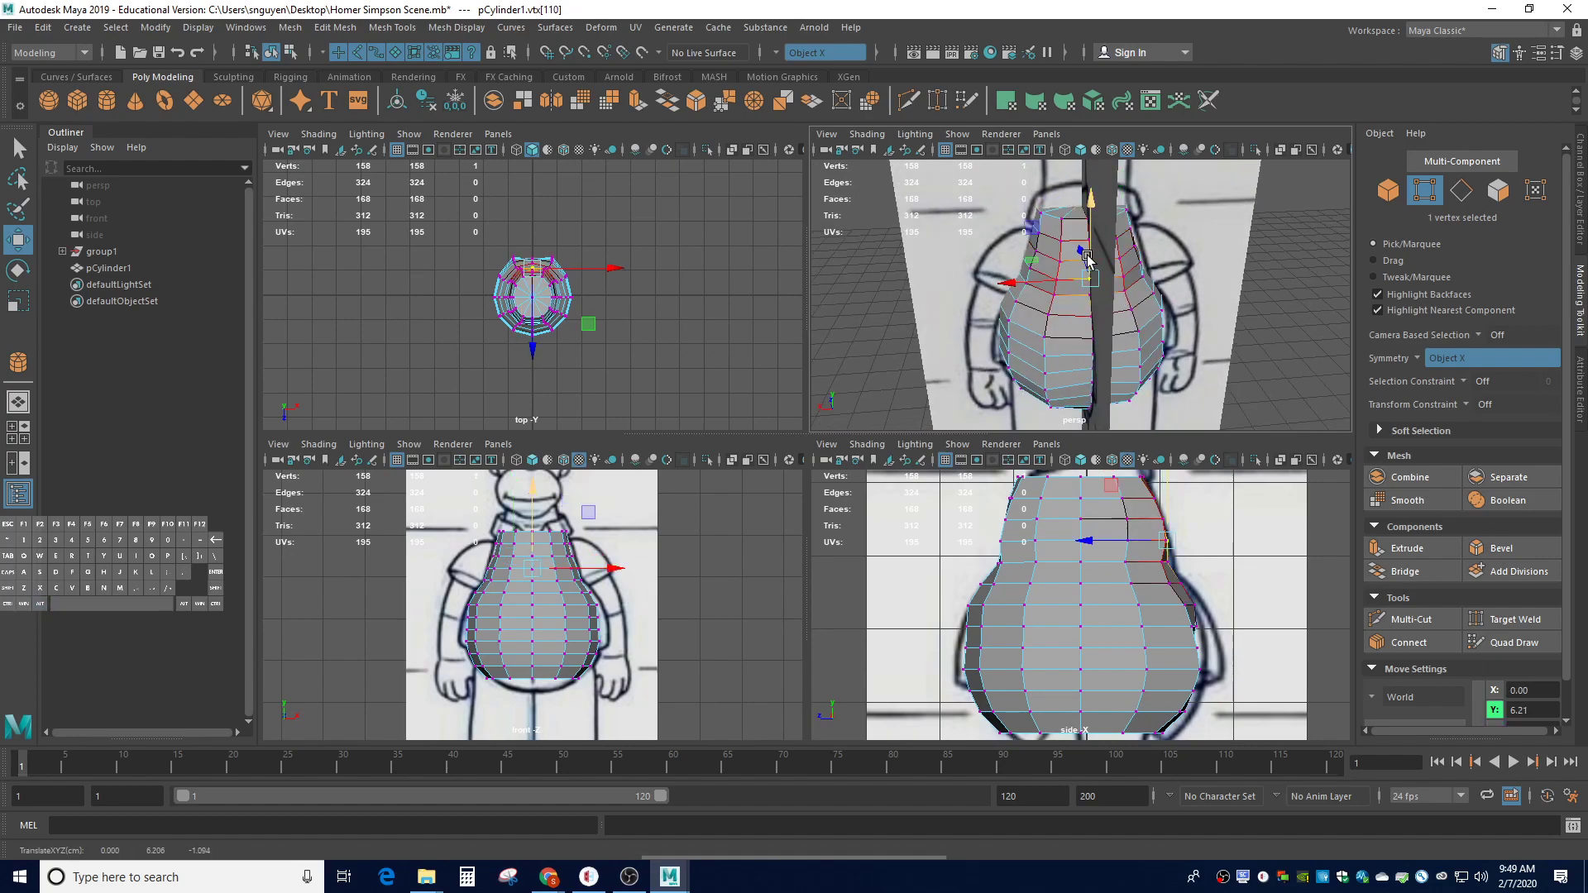
alt+drag(1172, 346, 1142, 334)
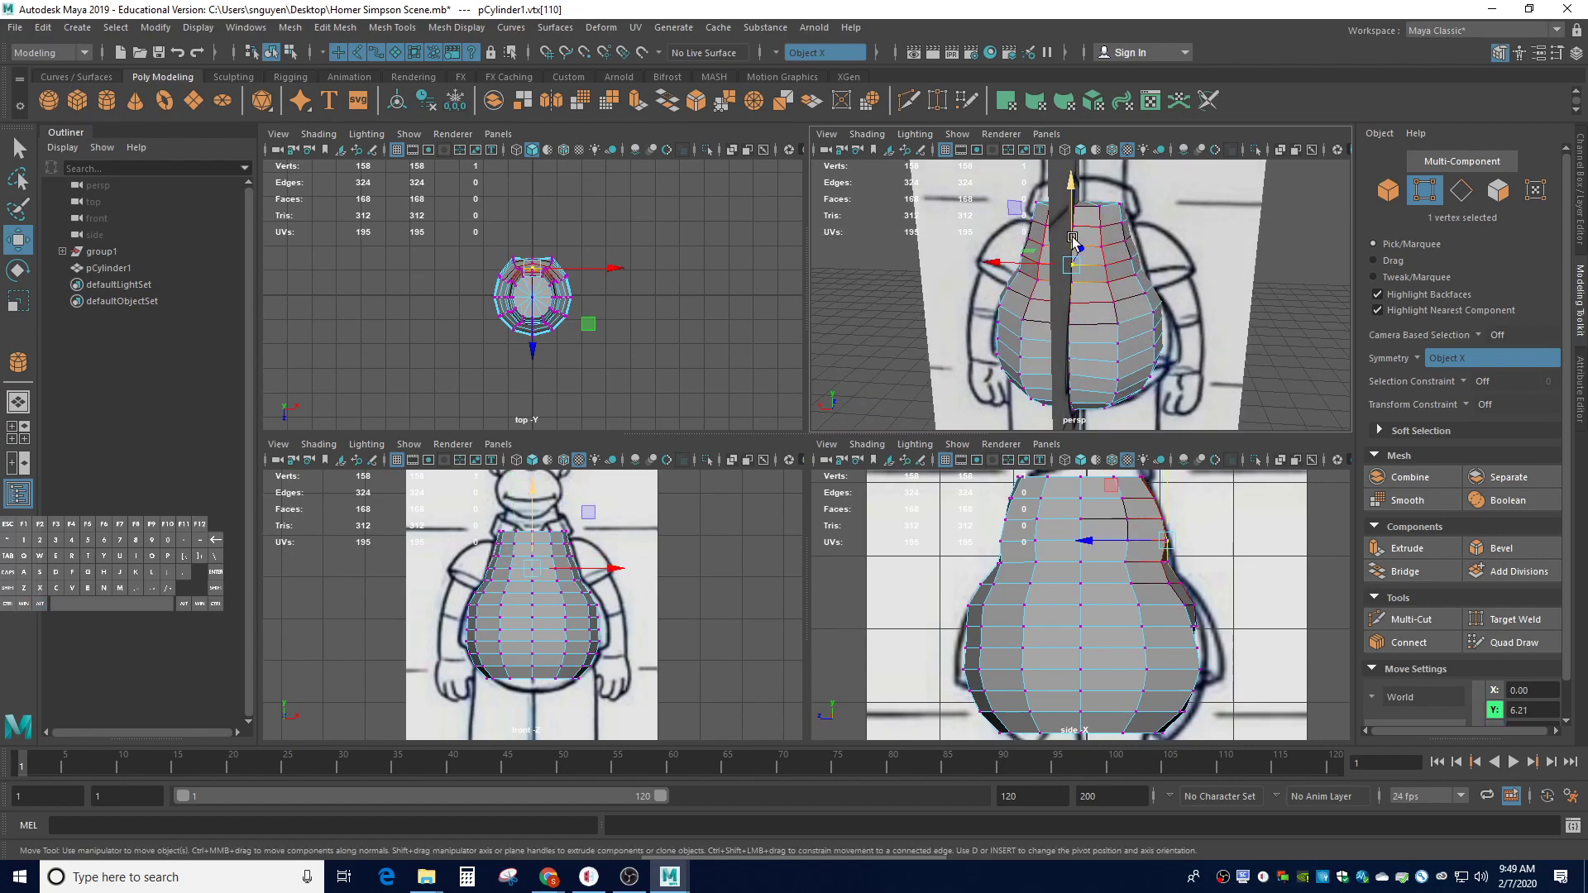
click(1056, 319)
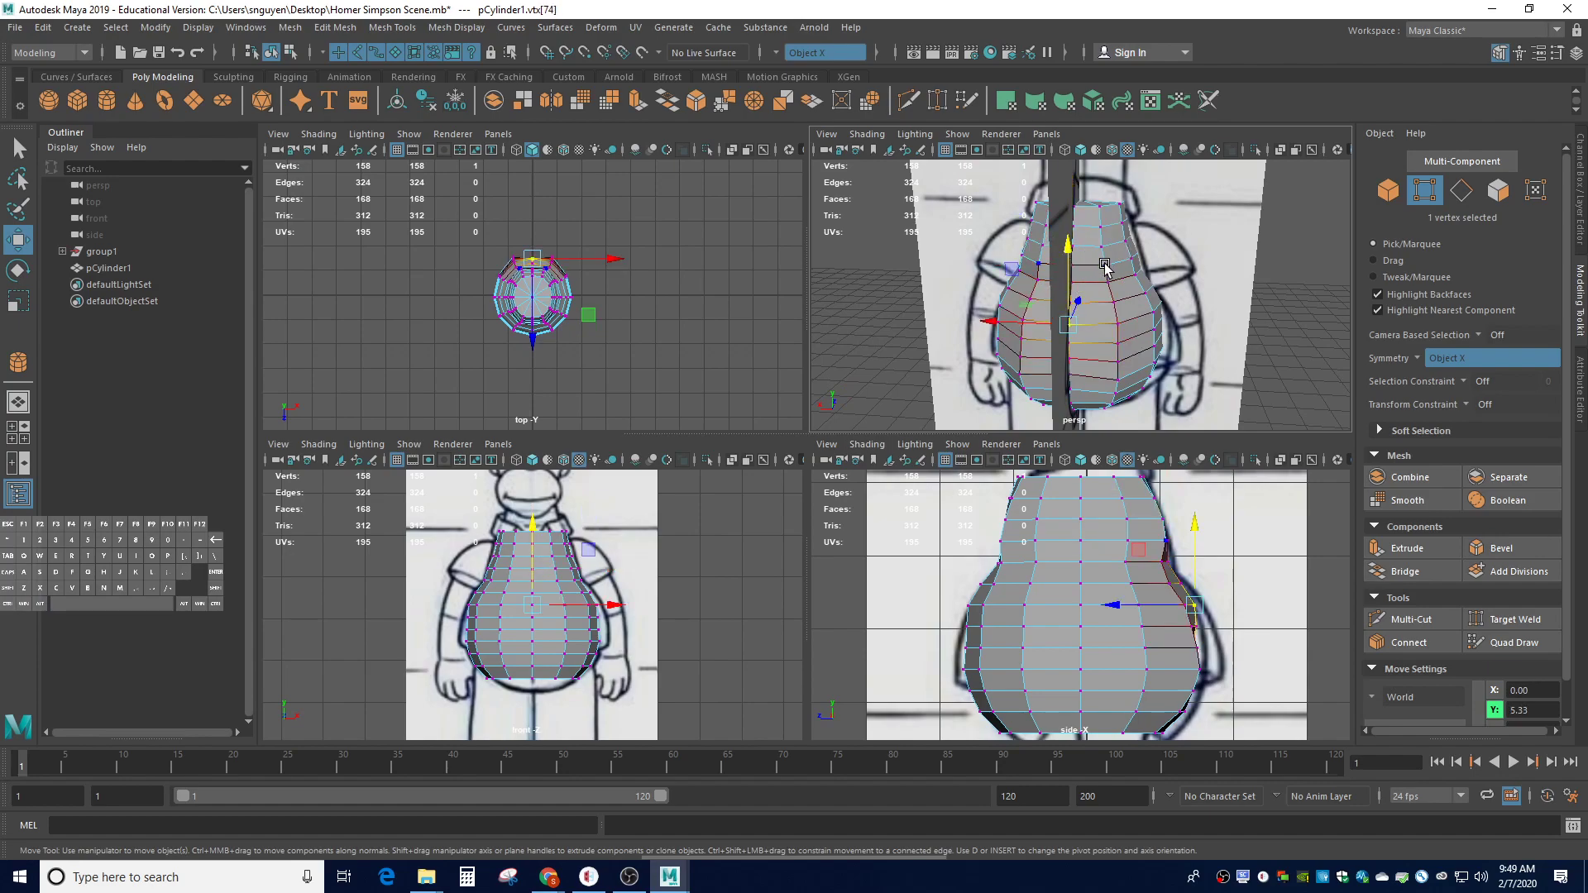
click(1070, 245)
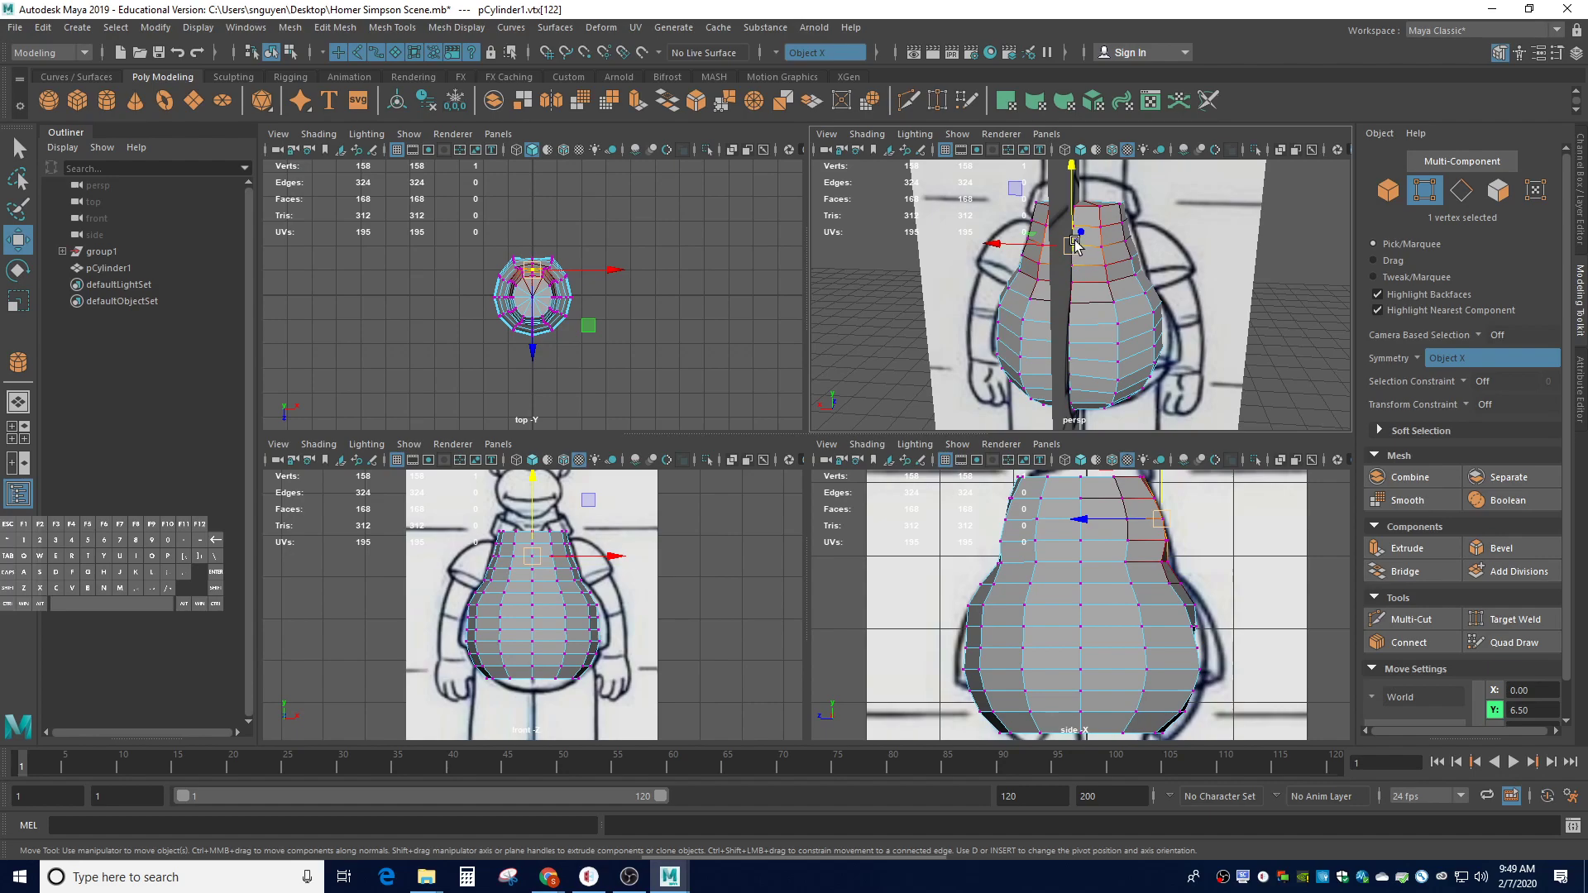
drag(1072, 243, 1035, 226)
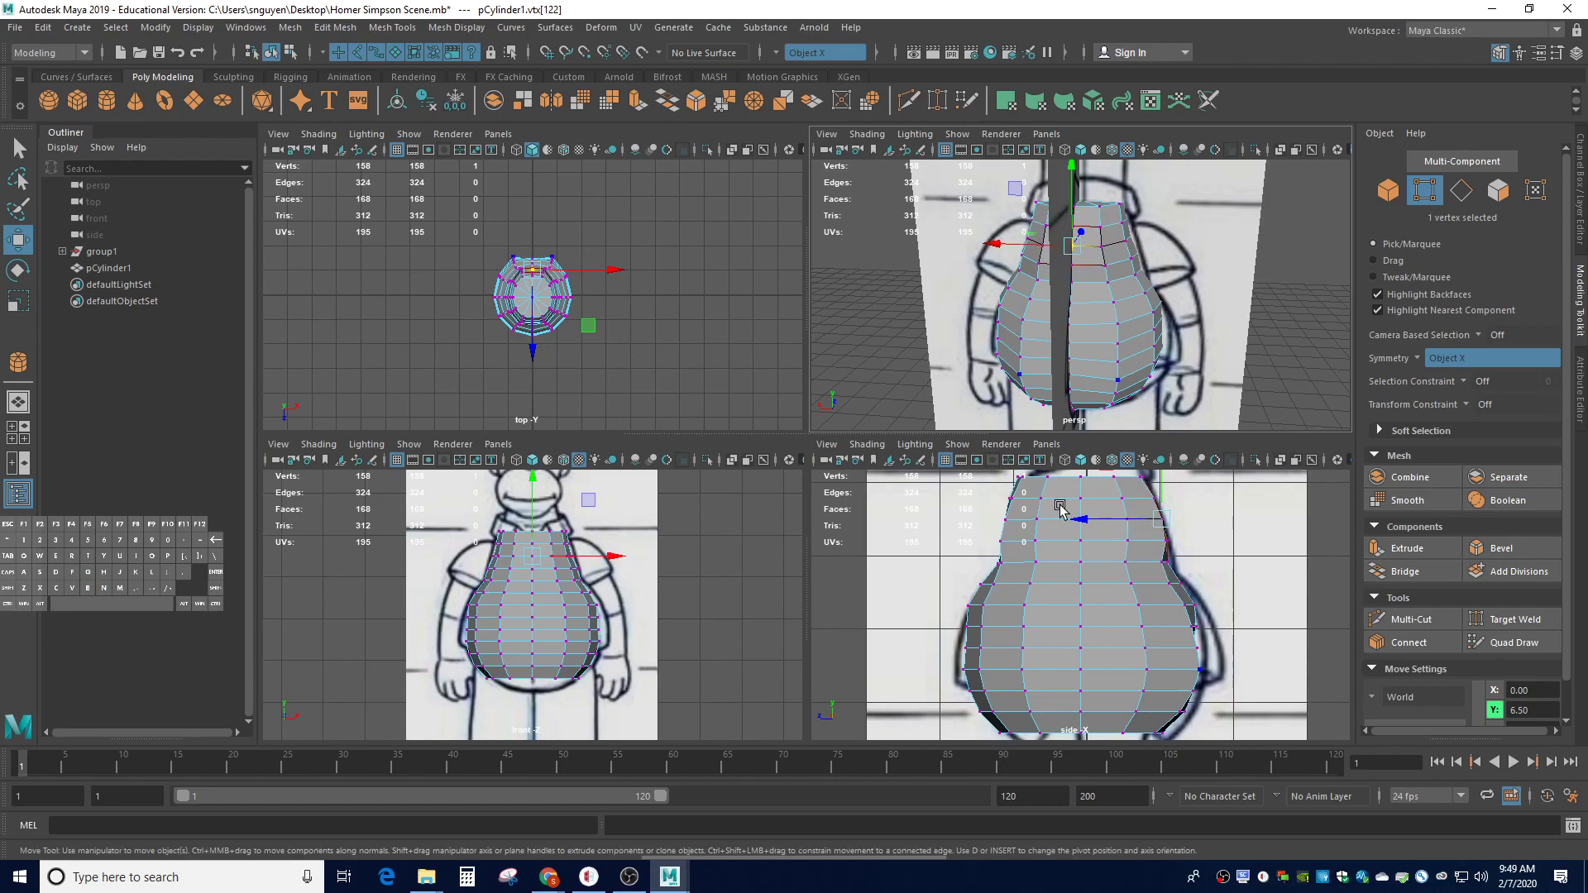
click(1080, 519)
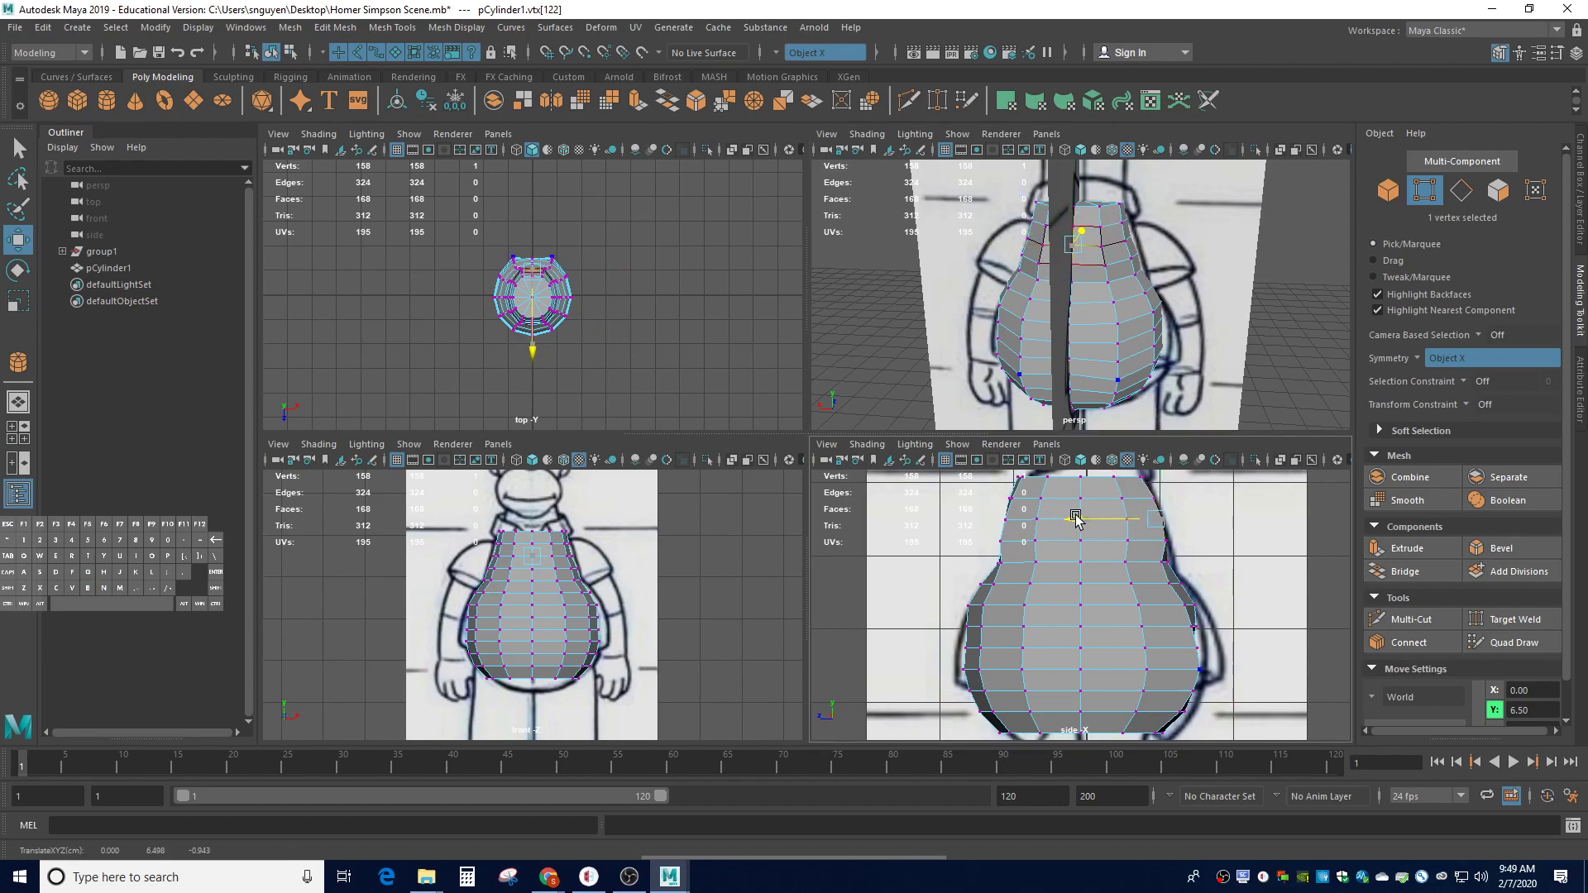
Nudge the three center back vertices further down the spine forward one by one, placing the first two at about Z -1.08 and -1.28
alt+drag(1190, 322, 1128, 304)
click(1081, 270)
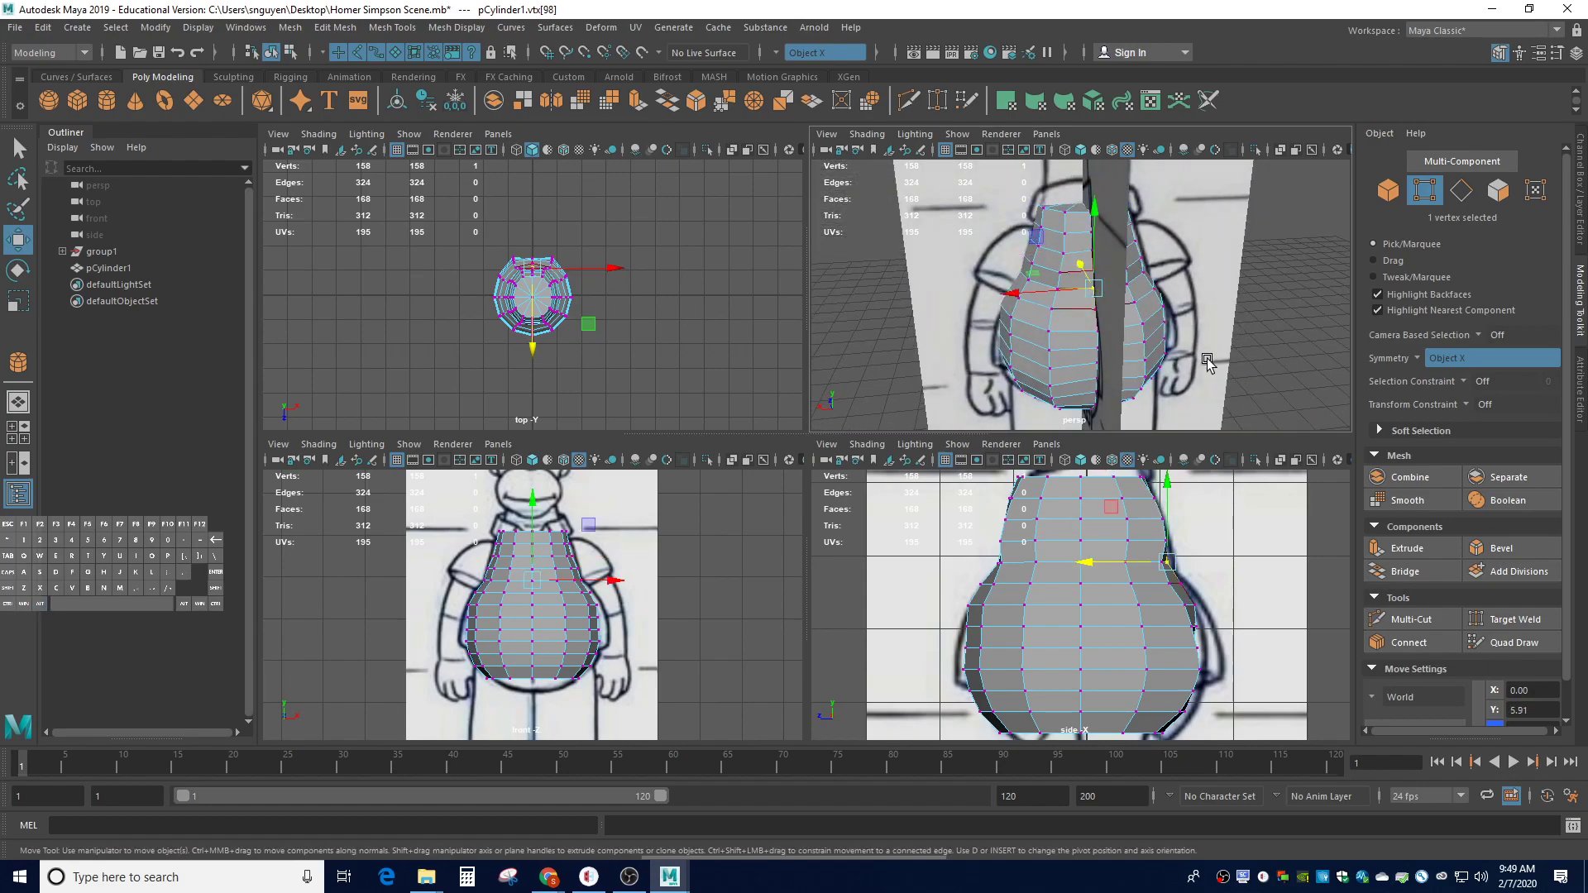
drag(1081, 271, 1080, 277)
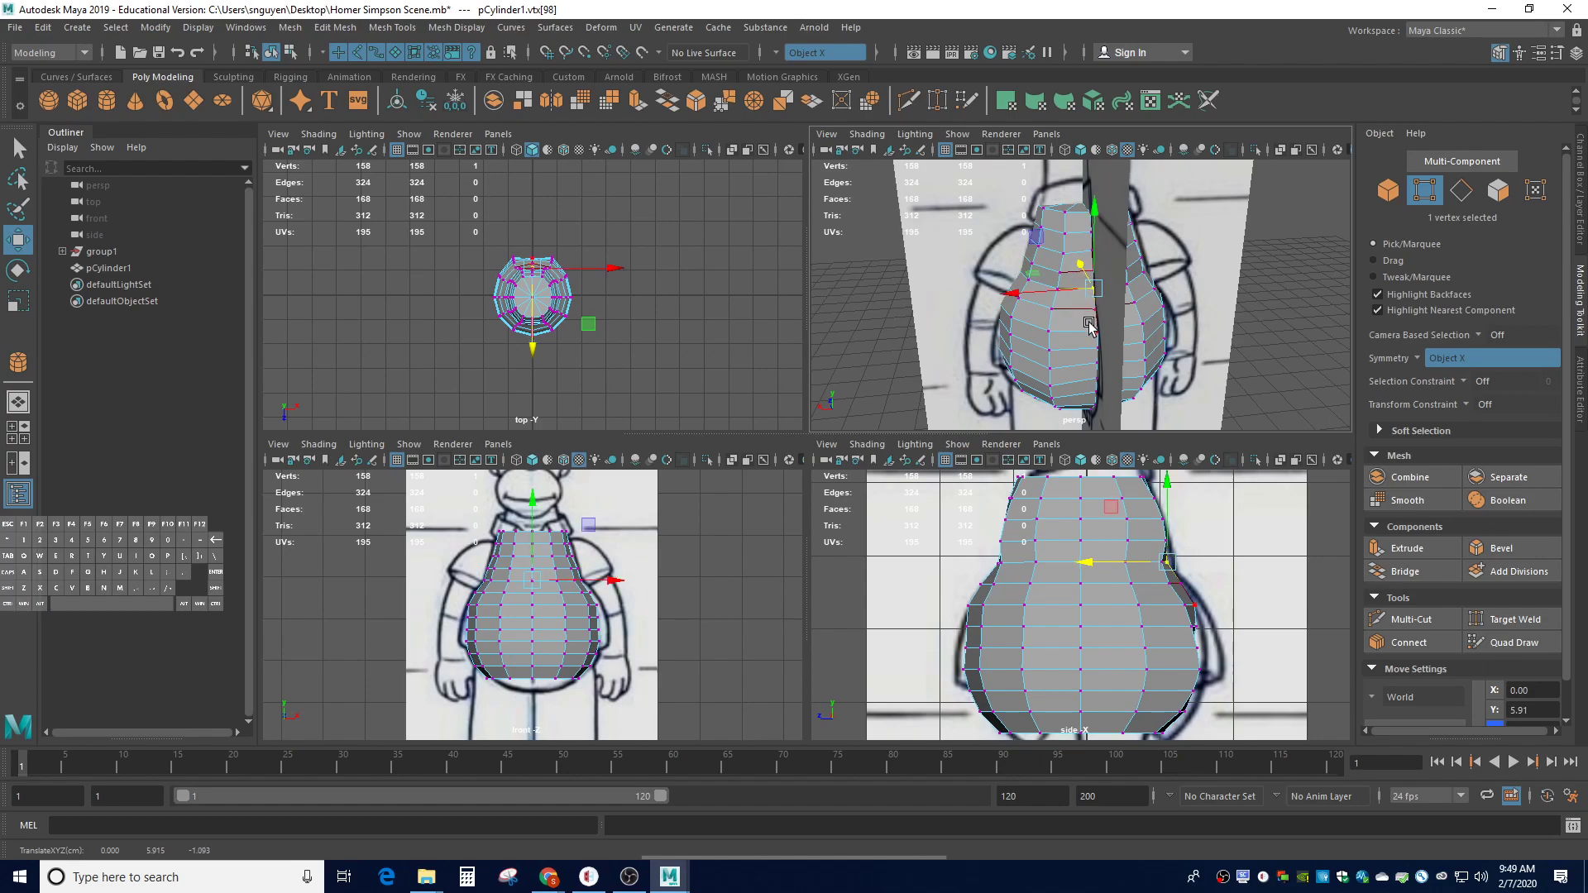
click(1080, 284)
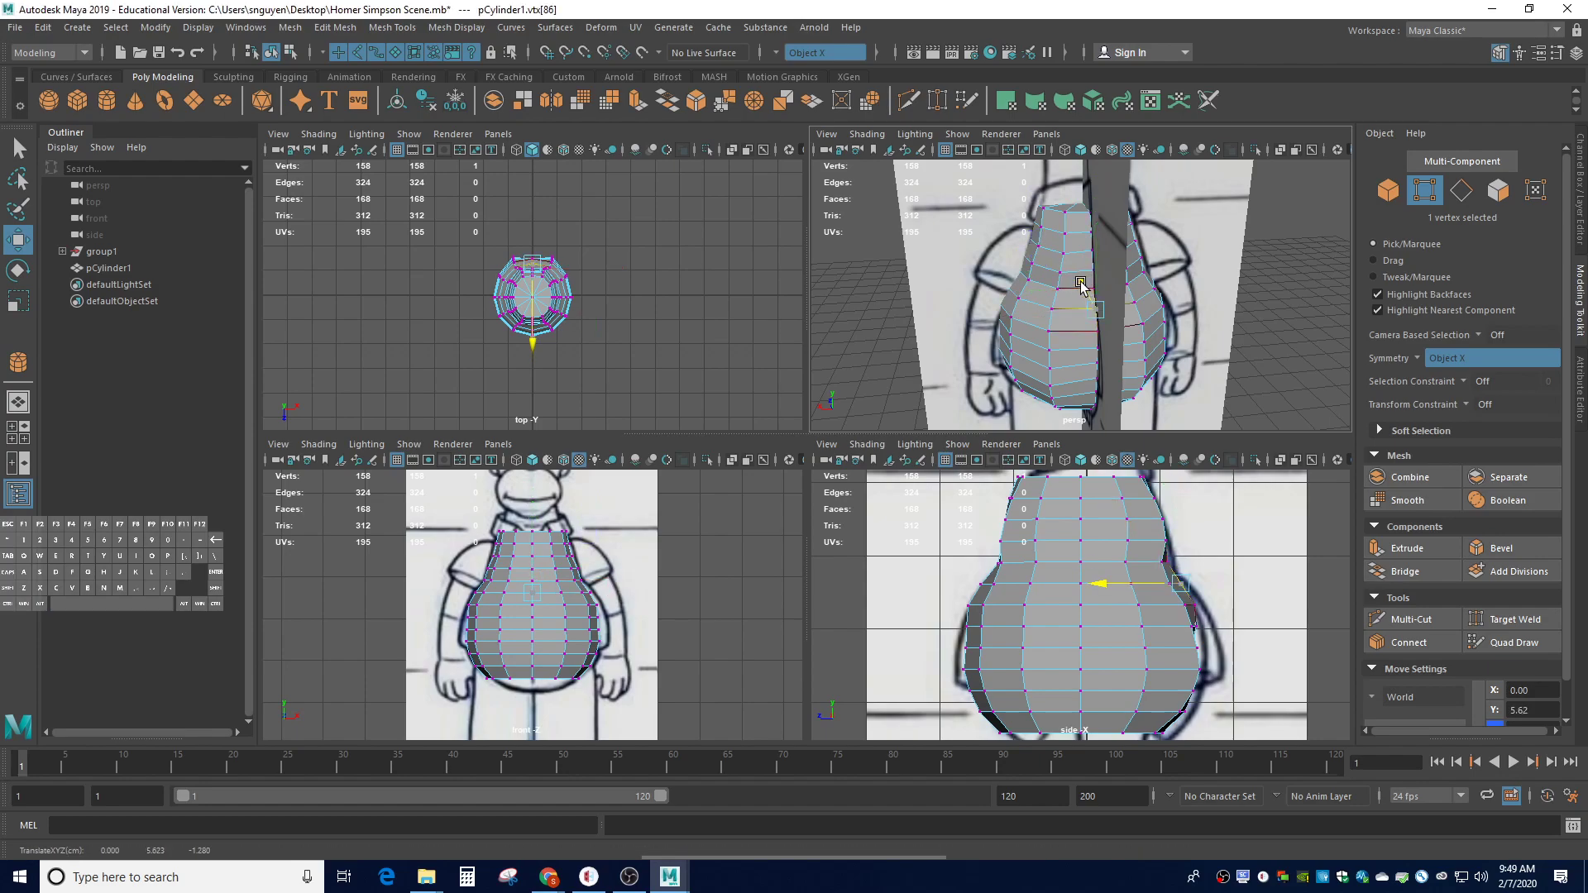
alt+drag(1081, 284, 1175, 348)
click(1081, 321)
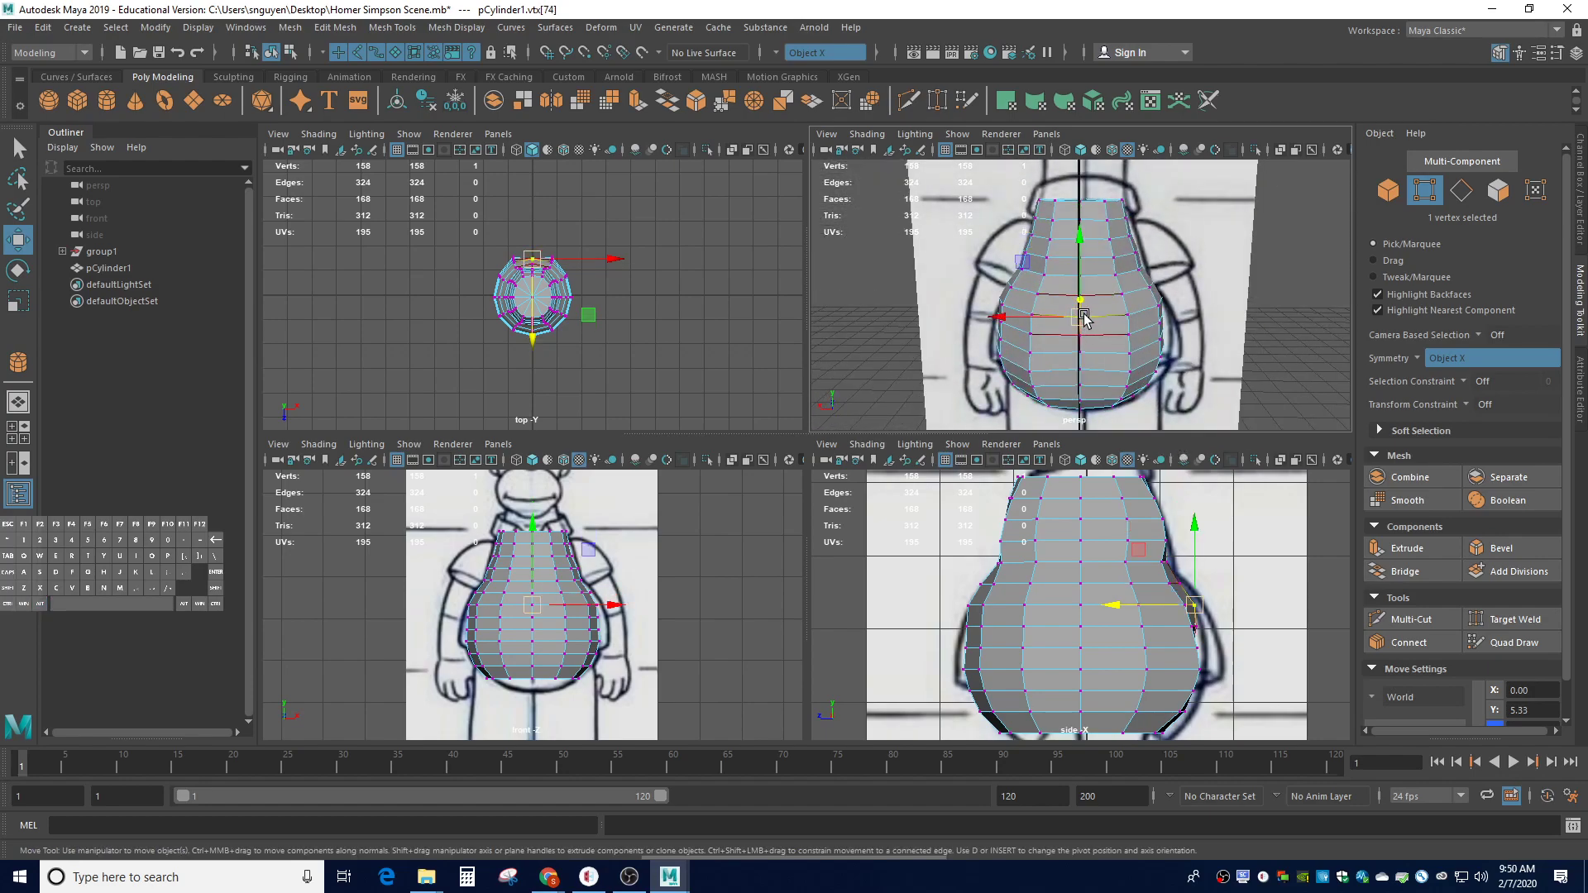
drag(1139, 607, 1128, 604)
Preview the torso smoothed from the front and return it to the unsmoothed display
mouse_move(1274, 372)
alt+mouse_down()
mouse_move(1253, 389)
mouse_move(1294, 389)
mouse_move(1238, 378)
mouse_move(1291, 399)
mouse_move(1261, 400)
alt+mouse_up()
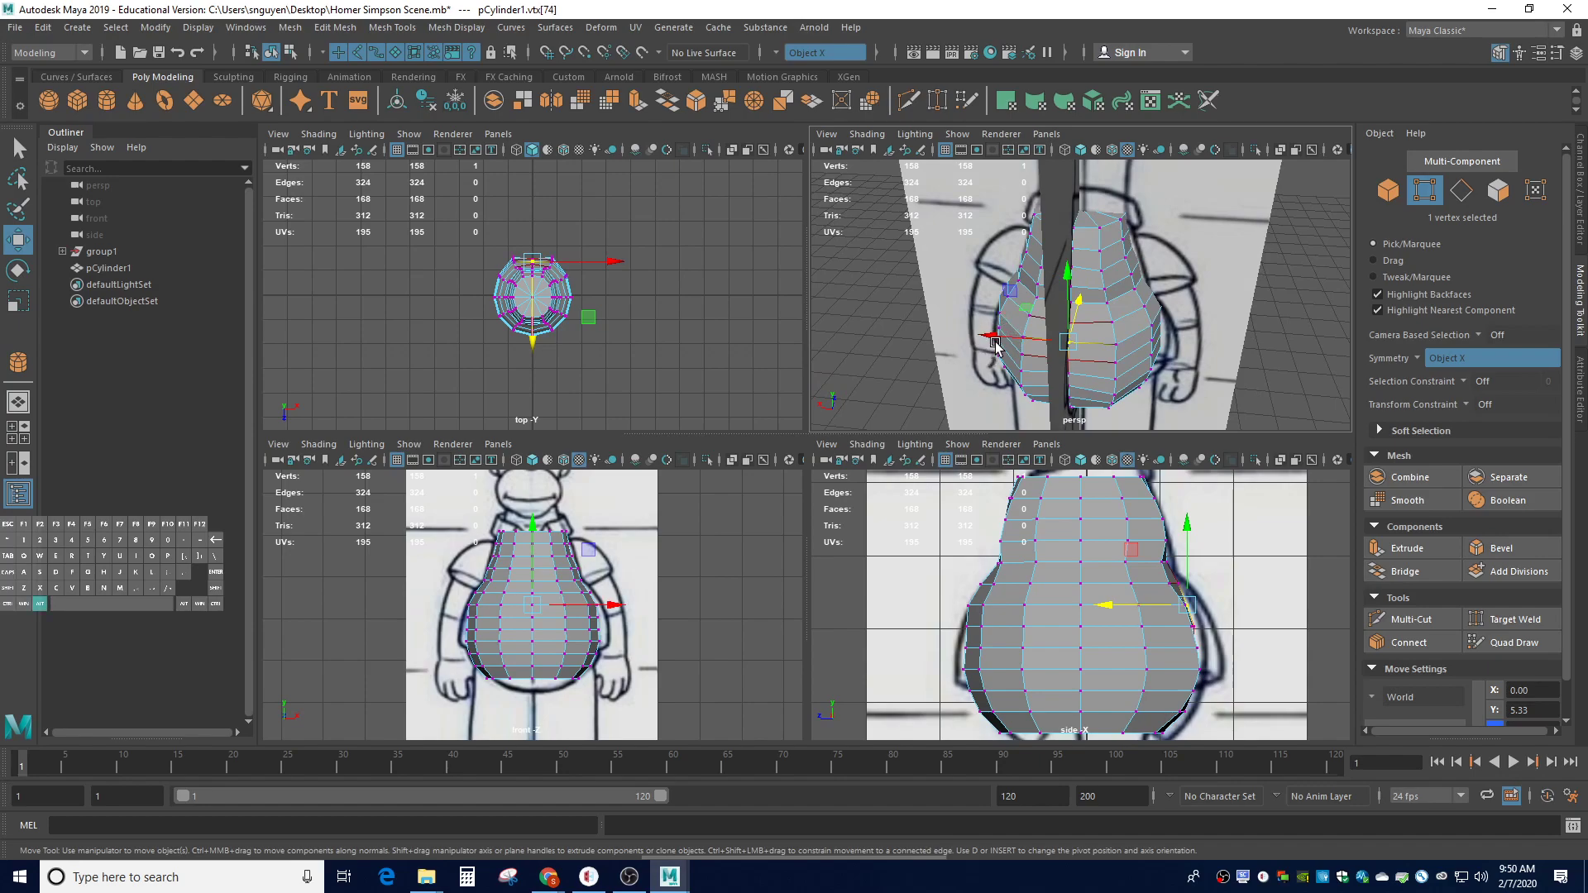
alt+drag(945, 295, 1221, 280)
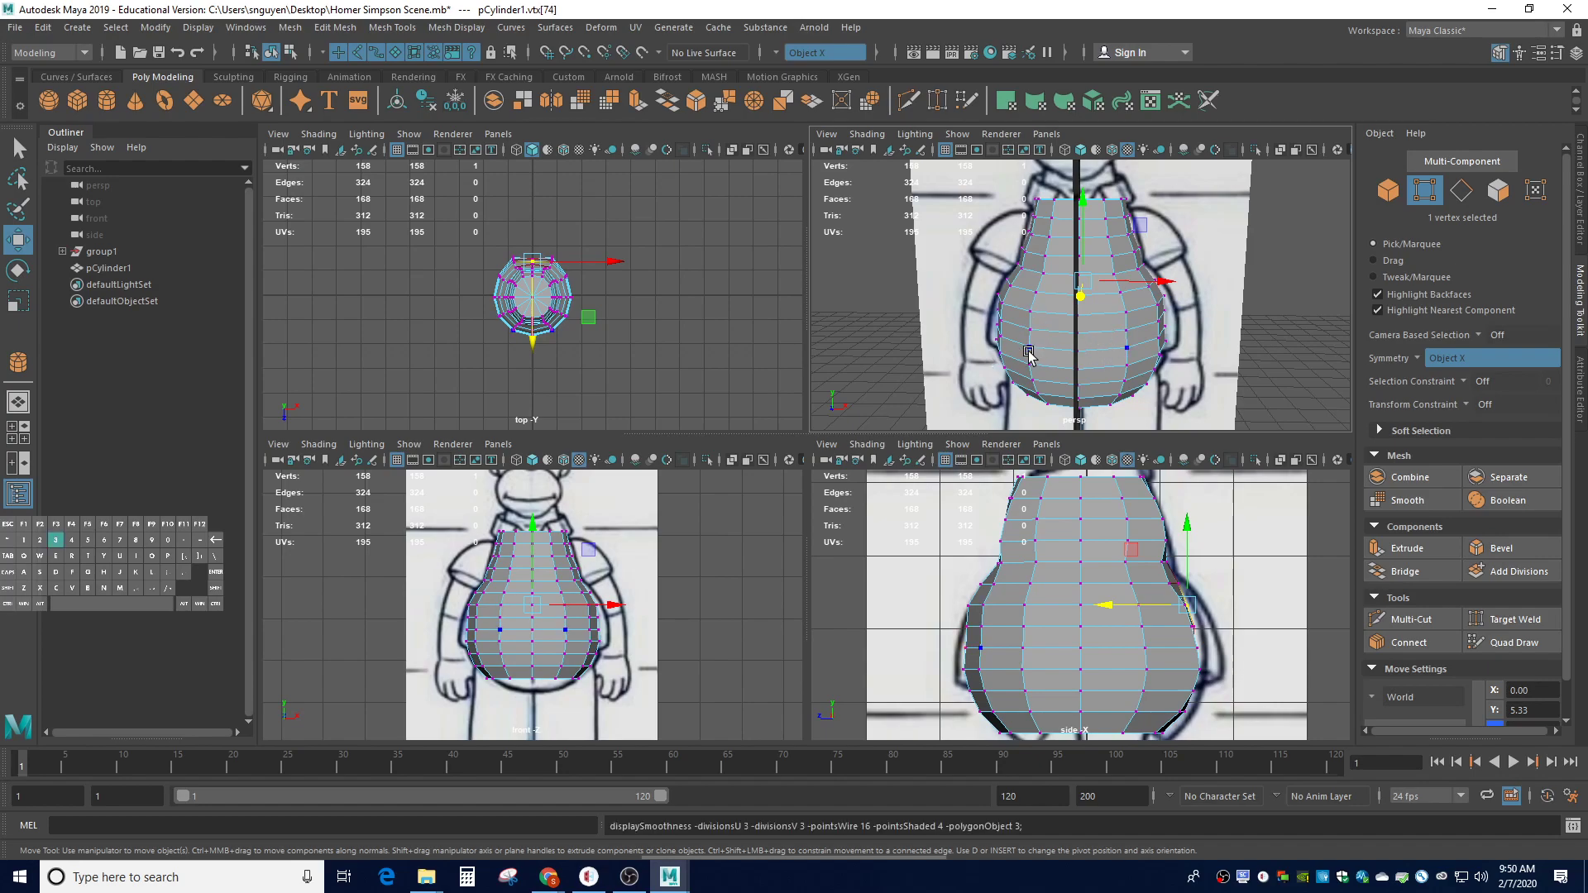
key(3)
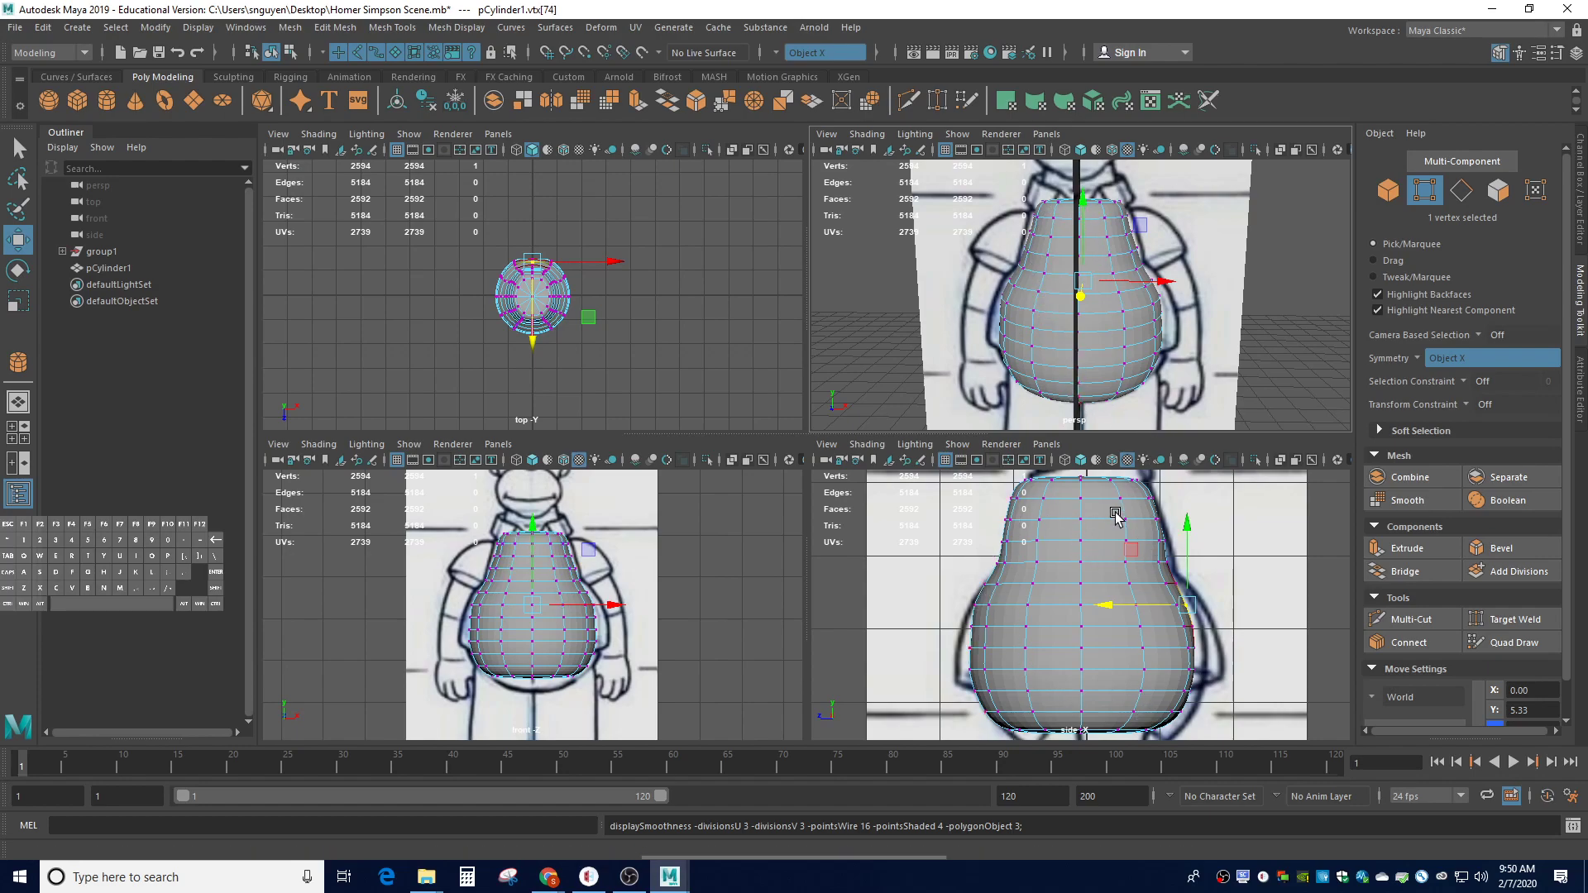
key(1)
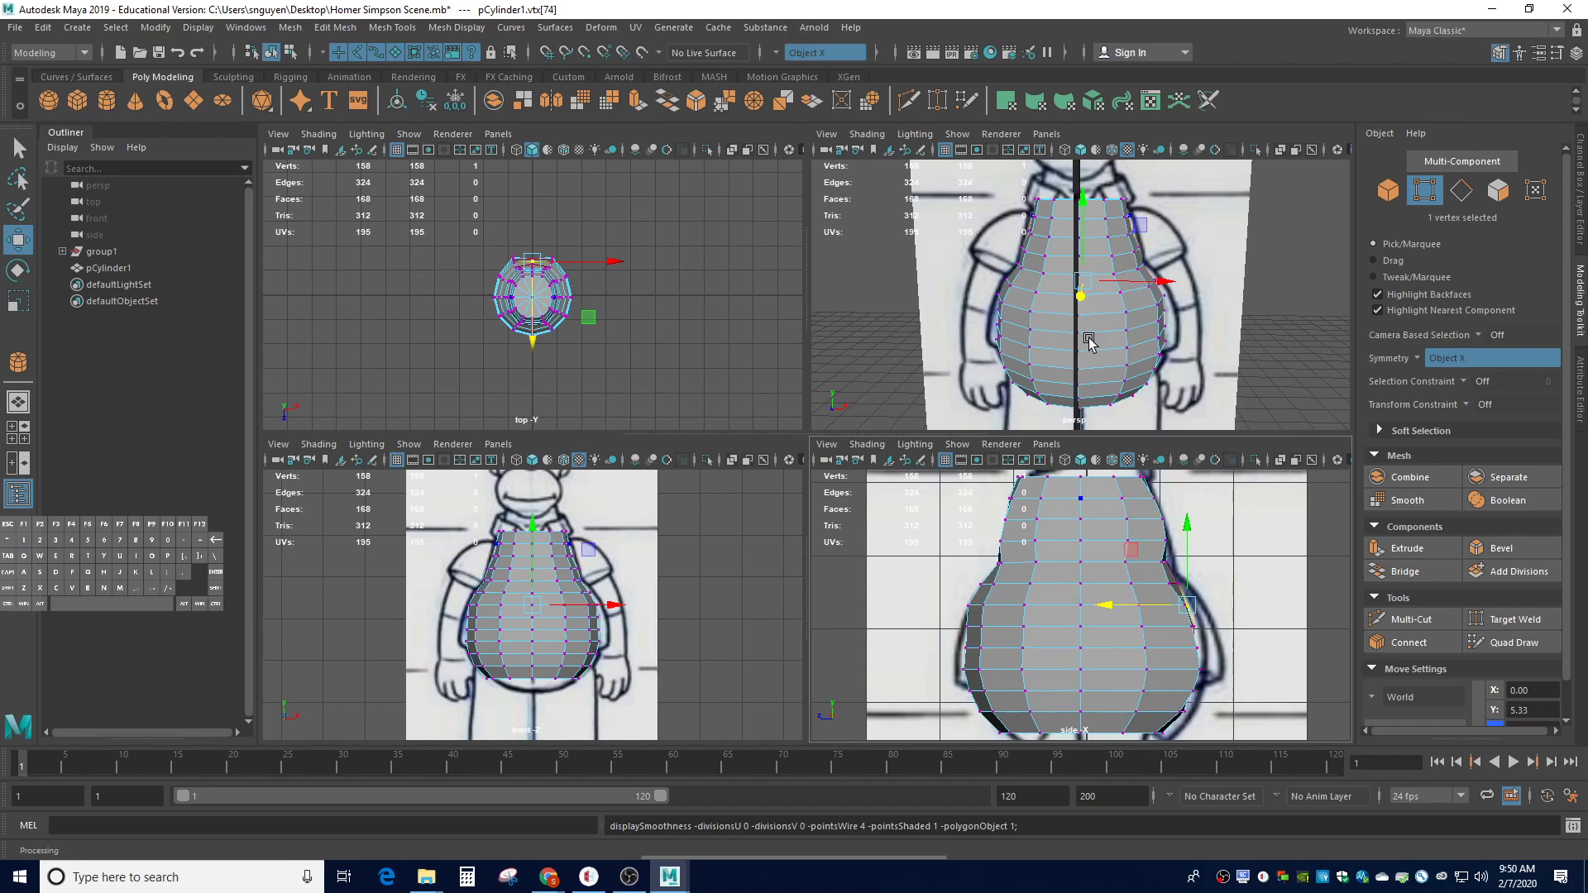
Switch the torso to face selection for its top cap and turn symmetry off
alt+drag(1001, 274, 997, 371)
scroll(541, 291, up, 5)
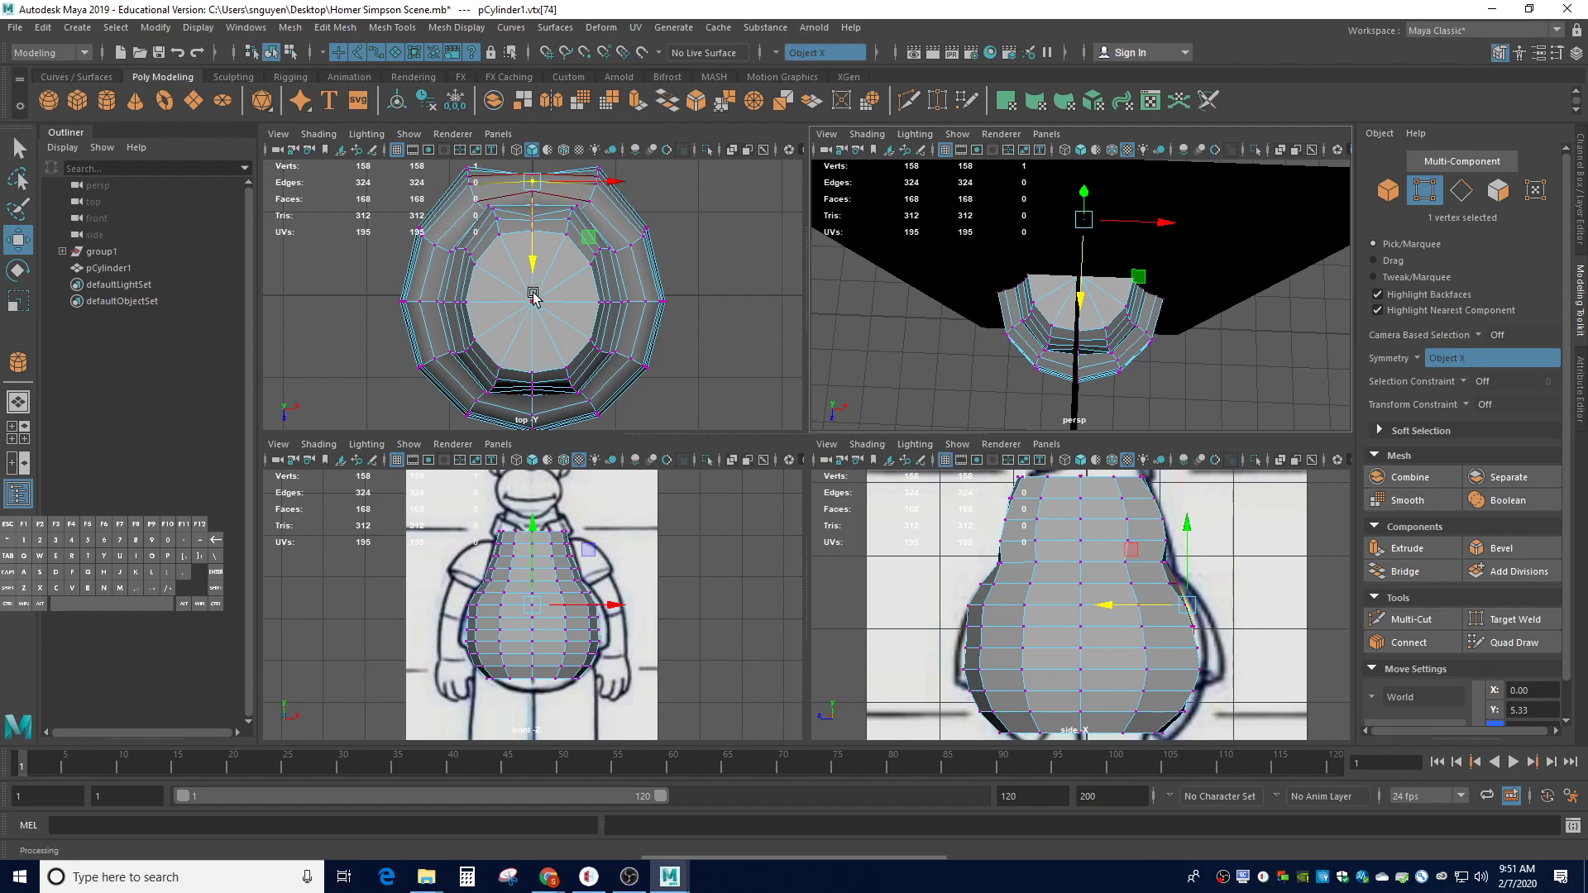
click(533, 343)
mouse_move(539, 338)
right_down()
mouse_move(529, 351)
mouse_move(496, 329)
mouse_move(533, 368)
right_up()
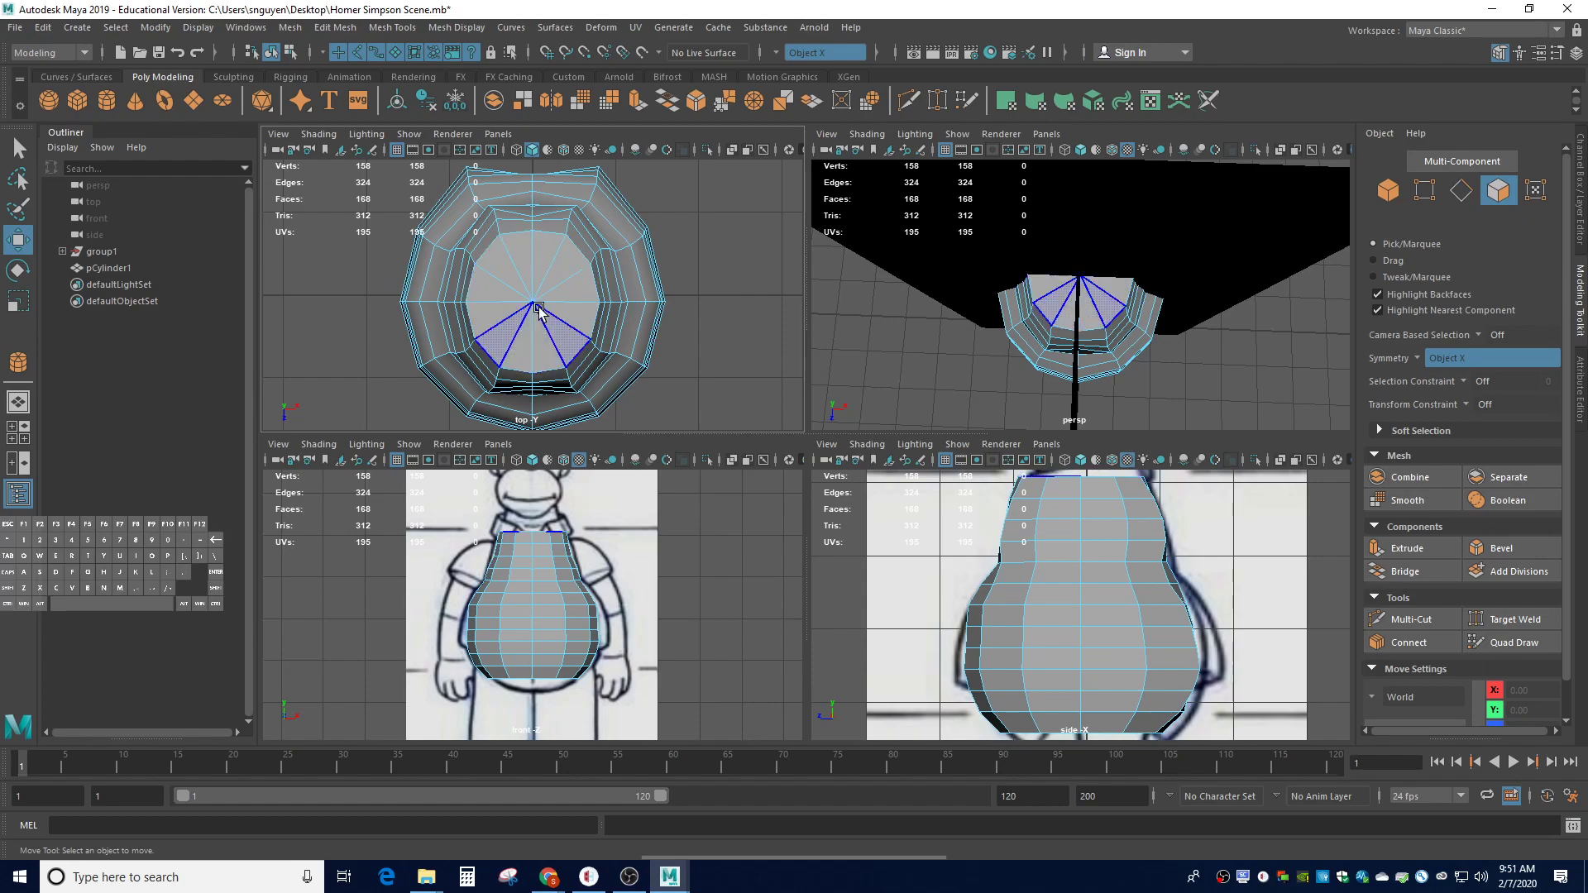
click(1417, 363)
click(1435, 366)
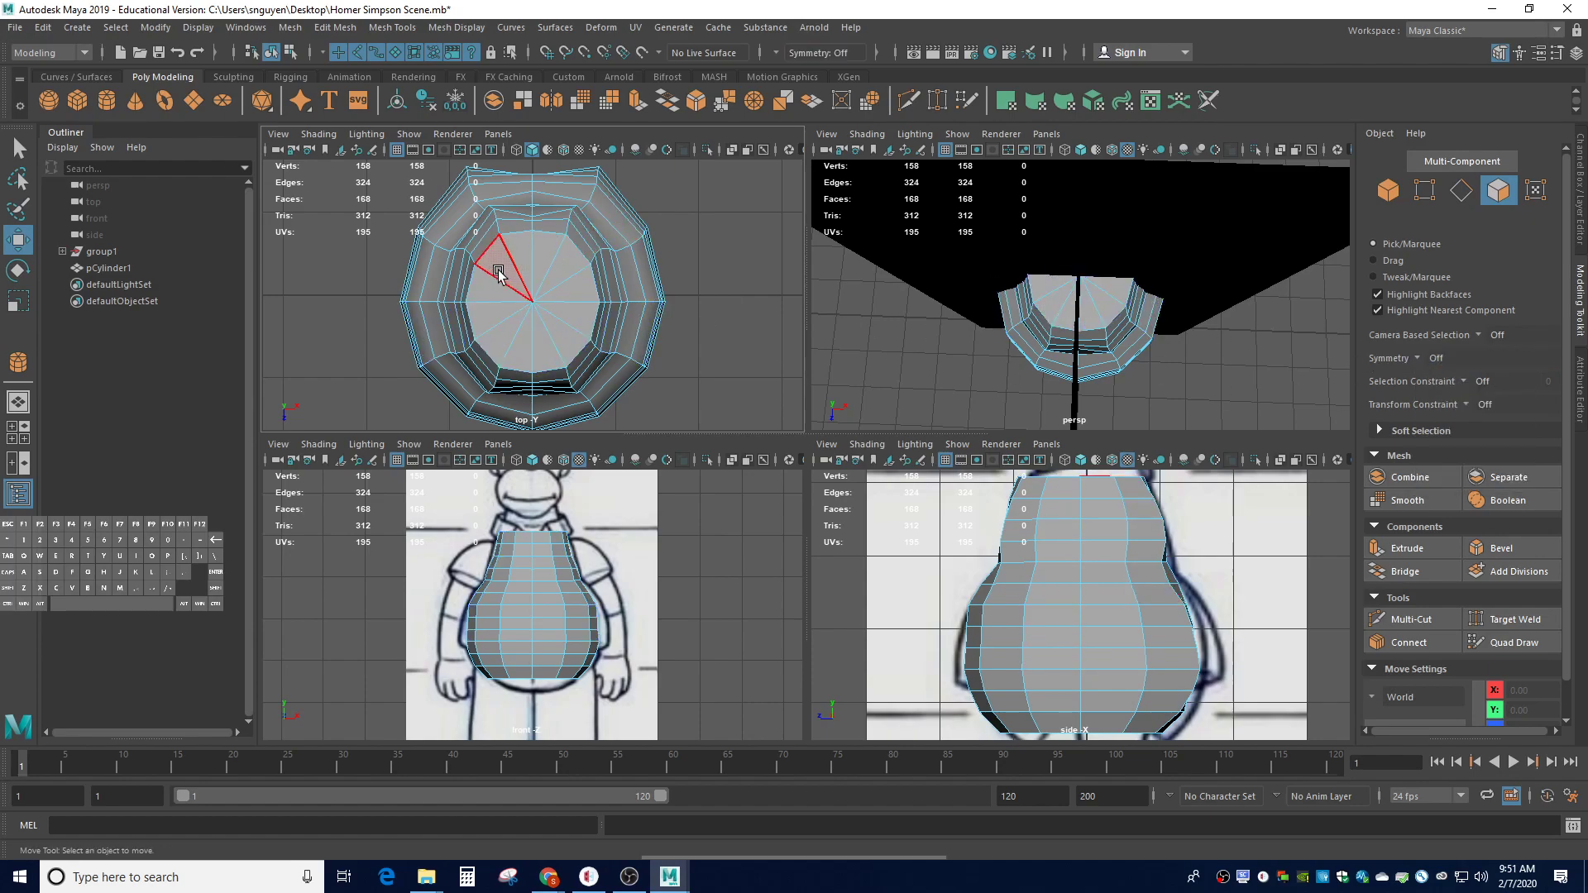
Select all twelve triangular faces of the torso's top cap in the top view
click(547, 262)
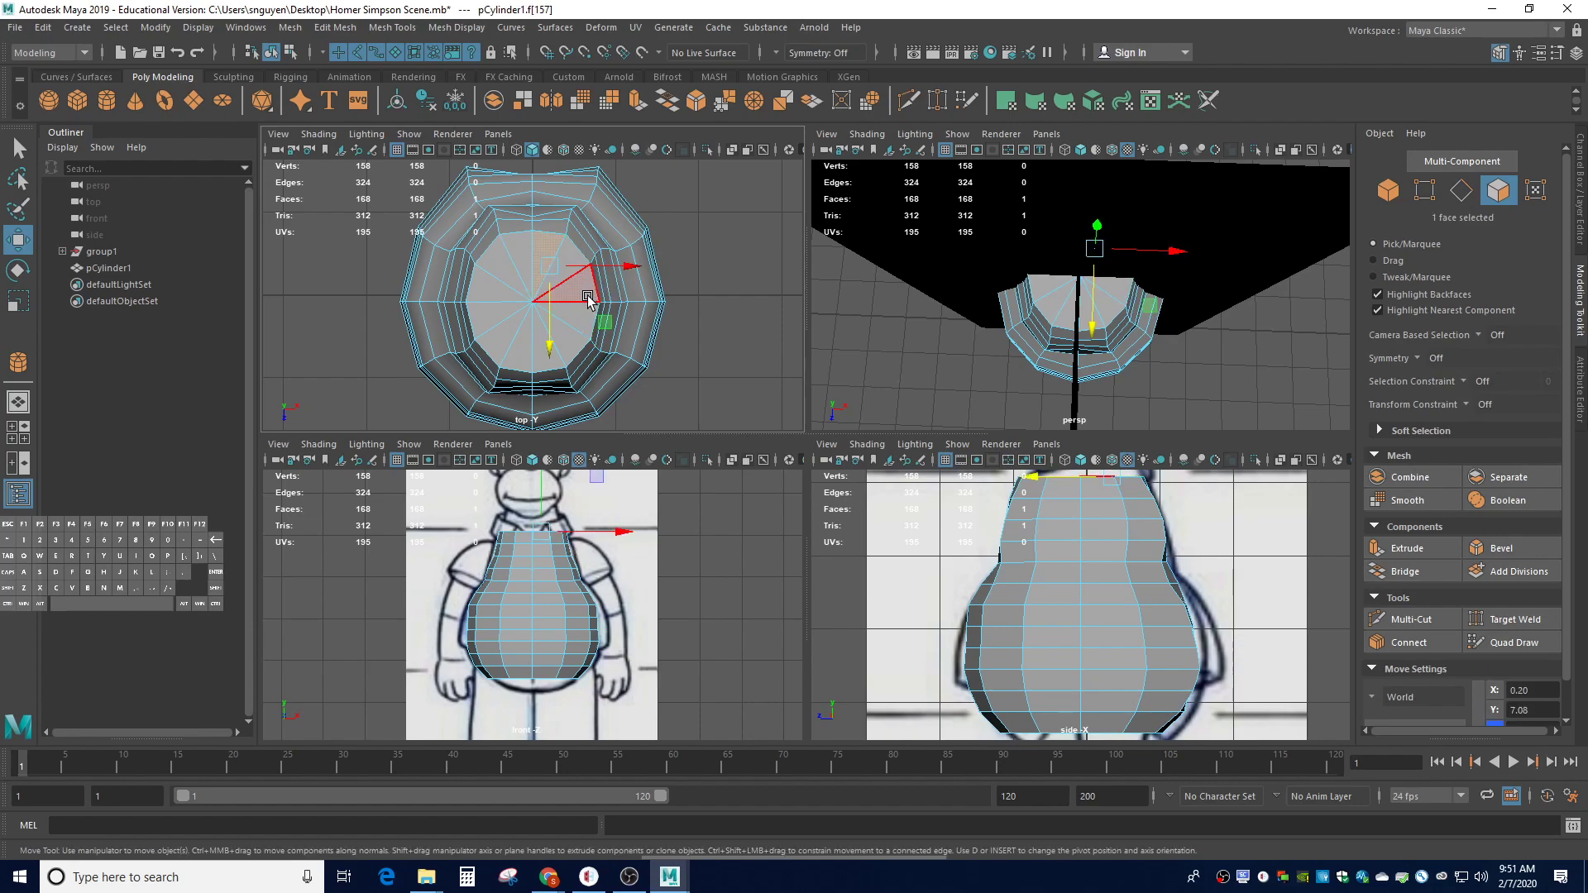
shift+click(527, 253)
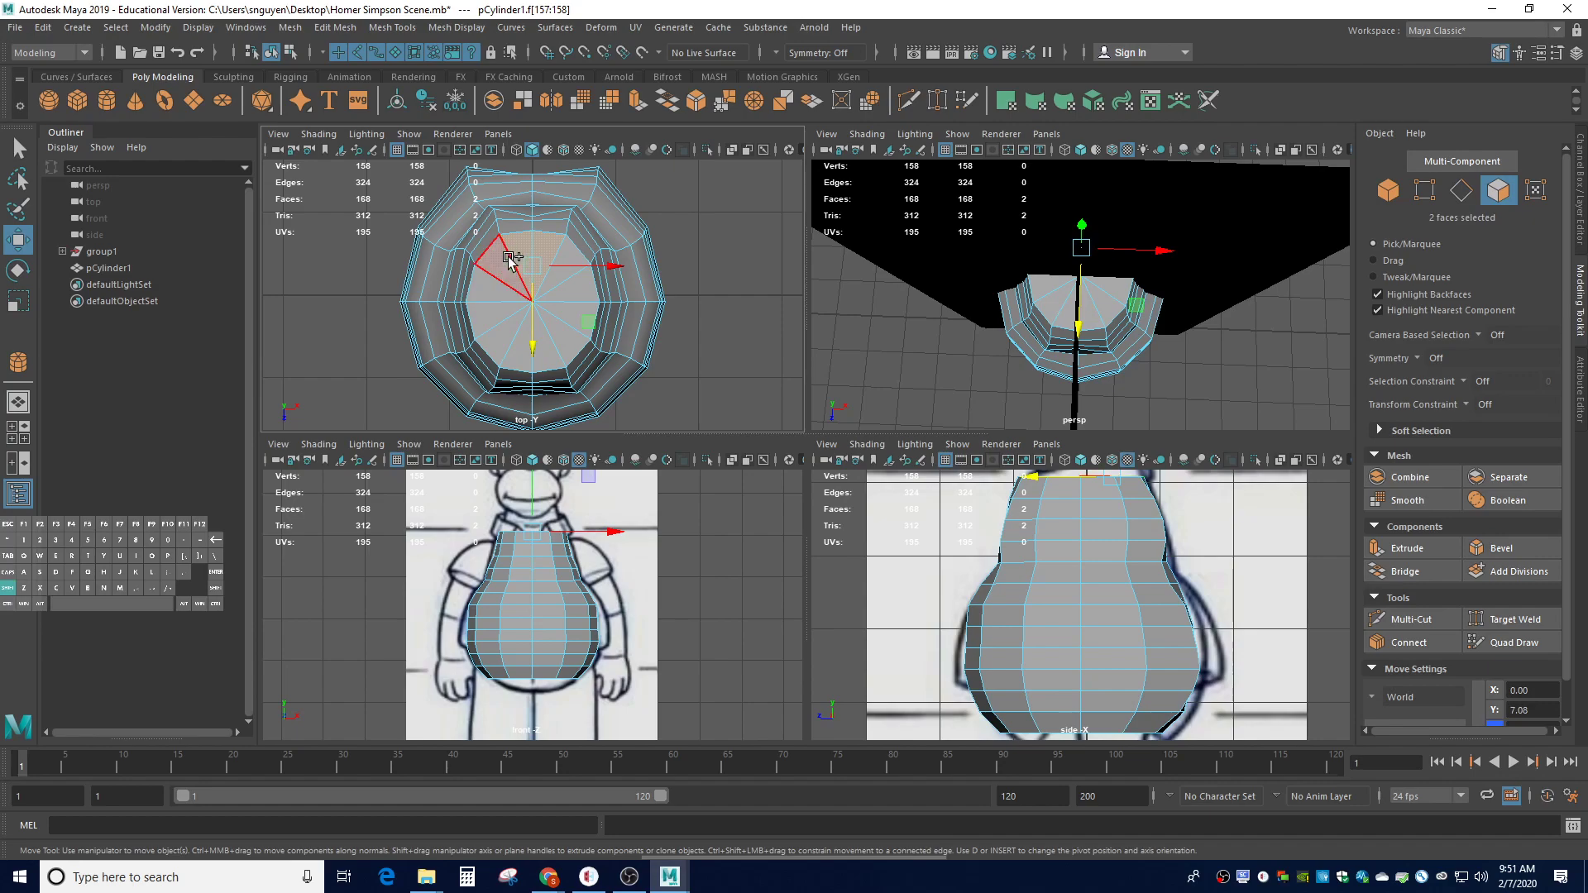
shift+click(493, 281)
shift+click(485, 302)
shift+click(488, 324)
shift+click(500, 344)
shift+click(519, 358)
shift+click(542, 362)
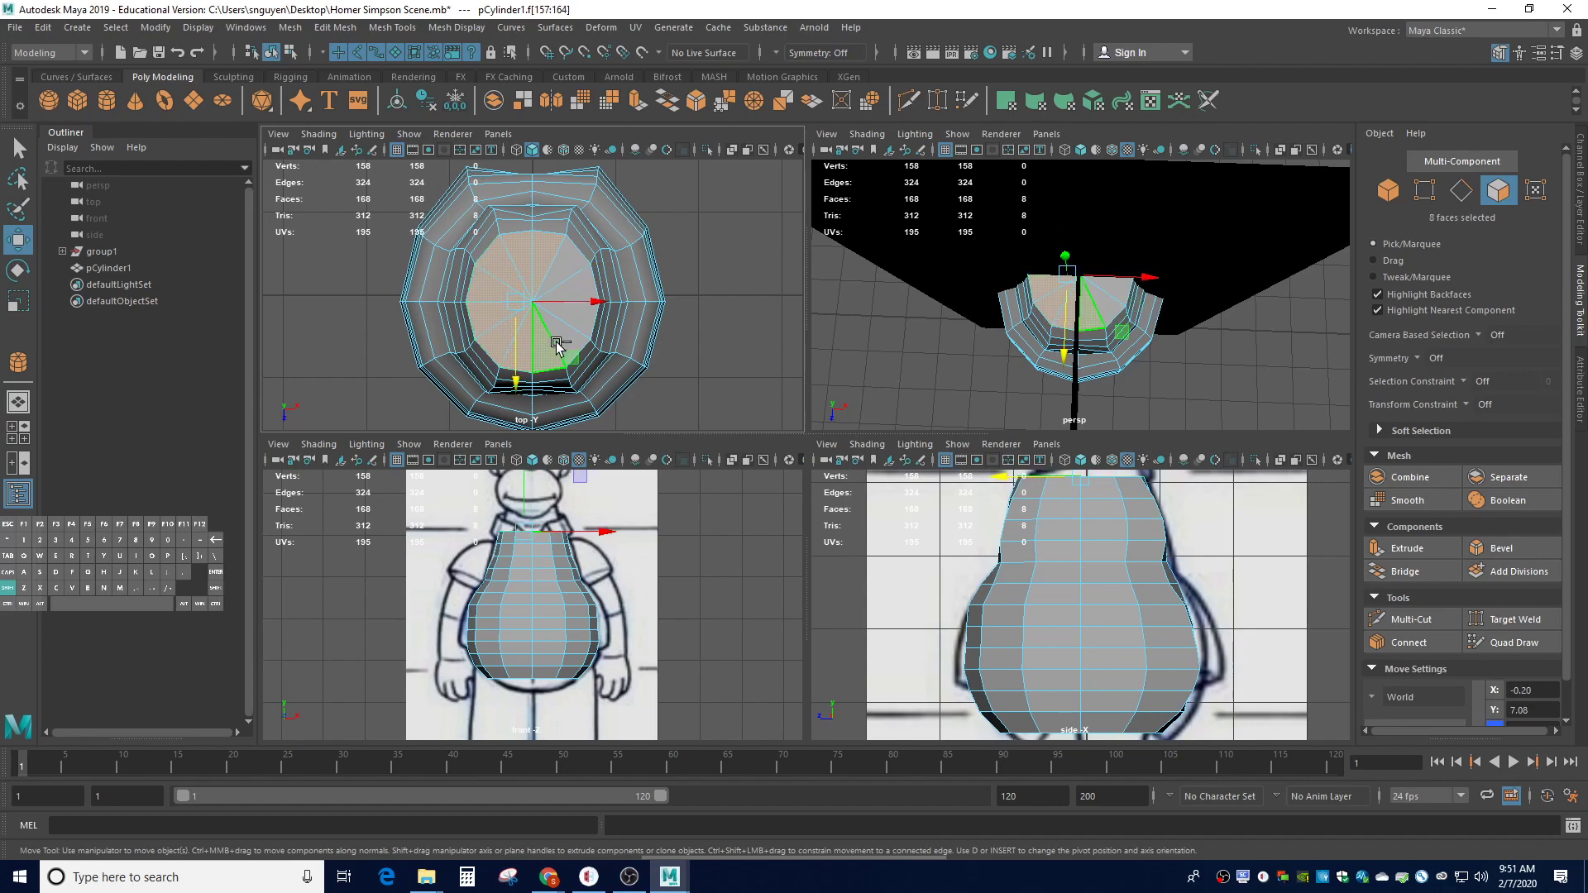
shift+click(565, 341)
shift+click(581, 315)
shift+click(571, 272)
shift+click(533, 263)
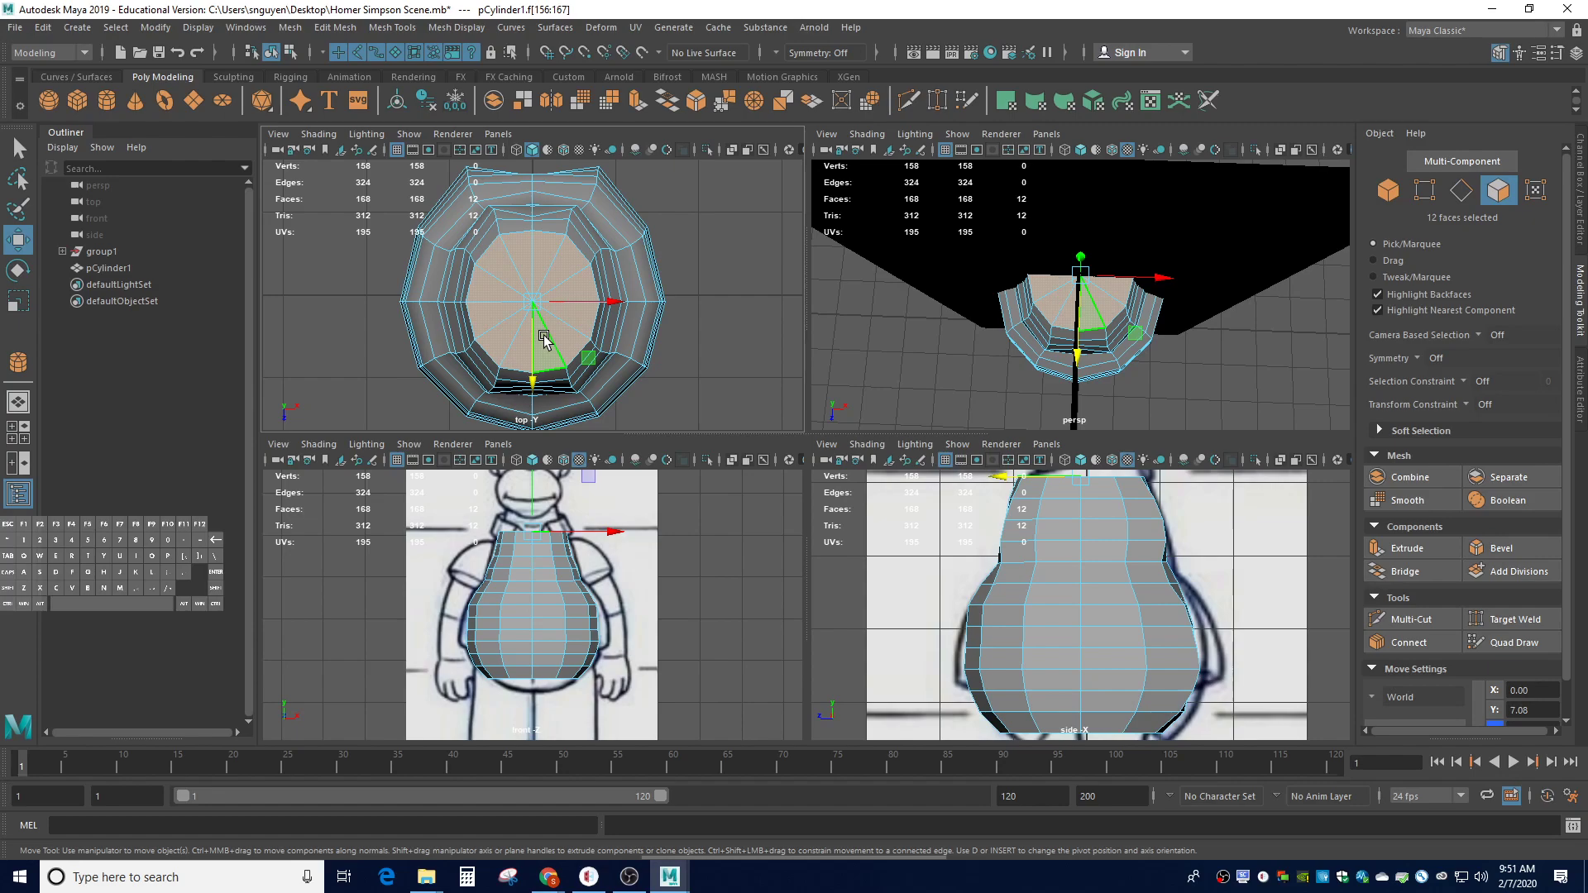
Extrude the top cap faces upward by about 0.119 and scale them inward toward the neck opening
key(ctrl+e)
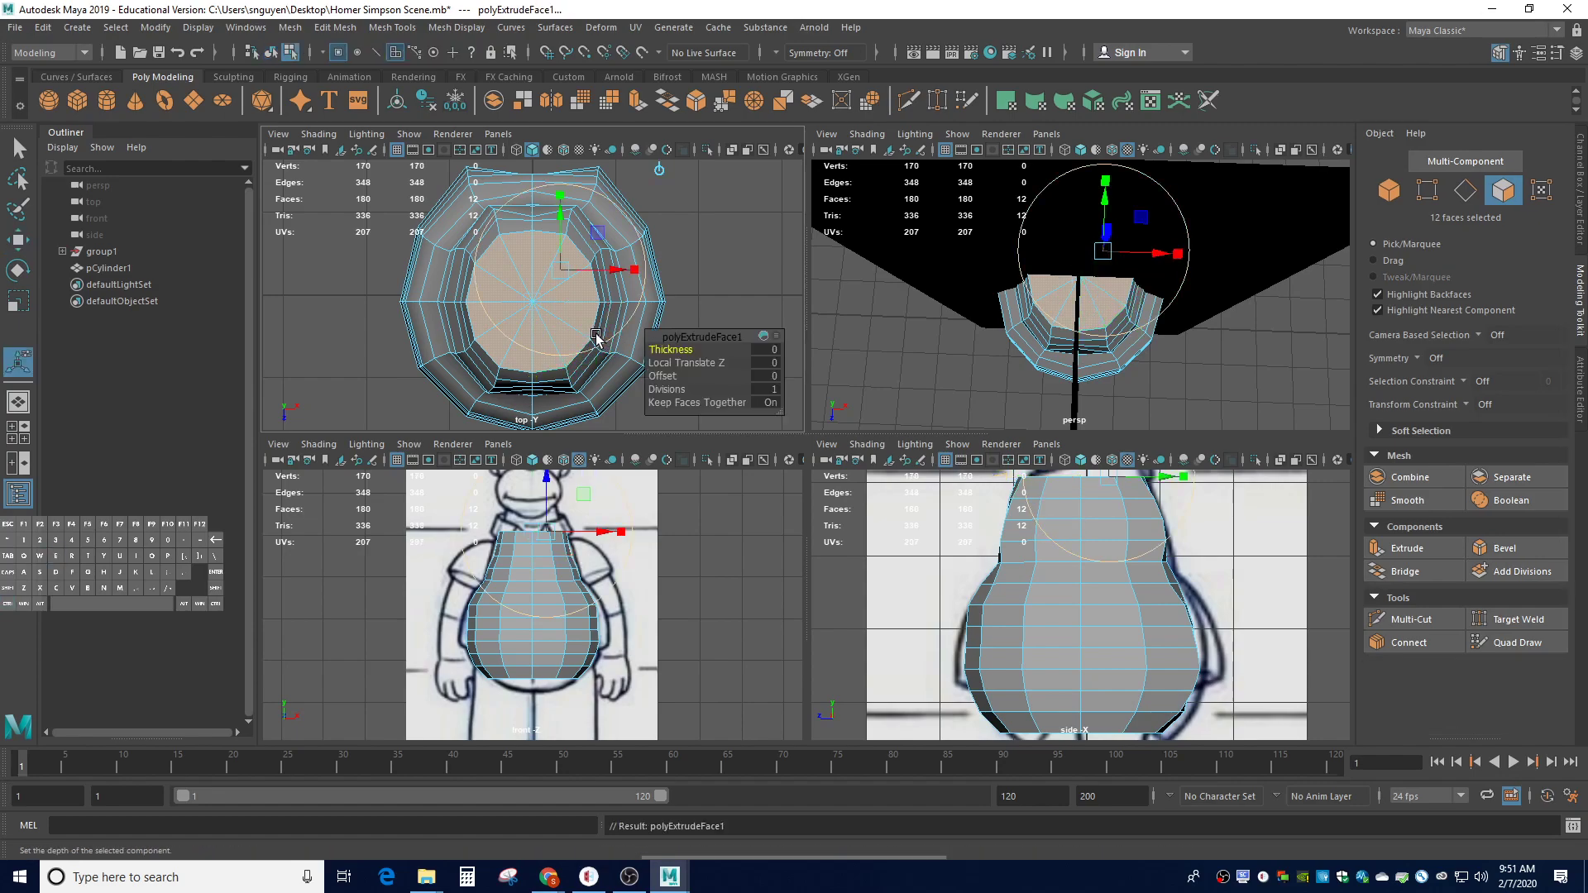
click(549, 479)
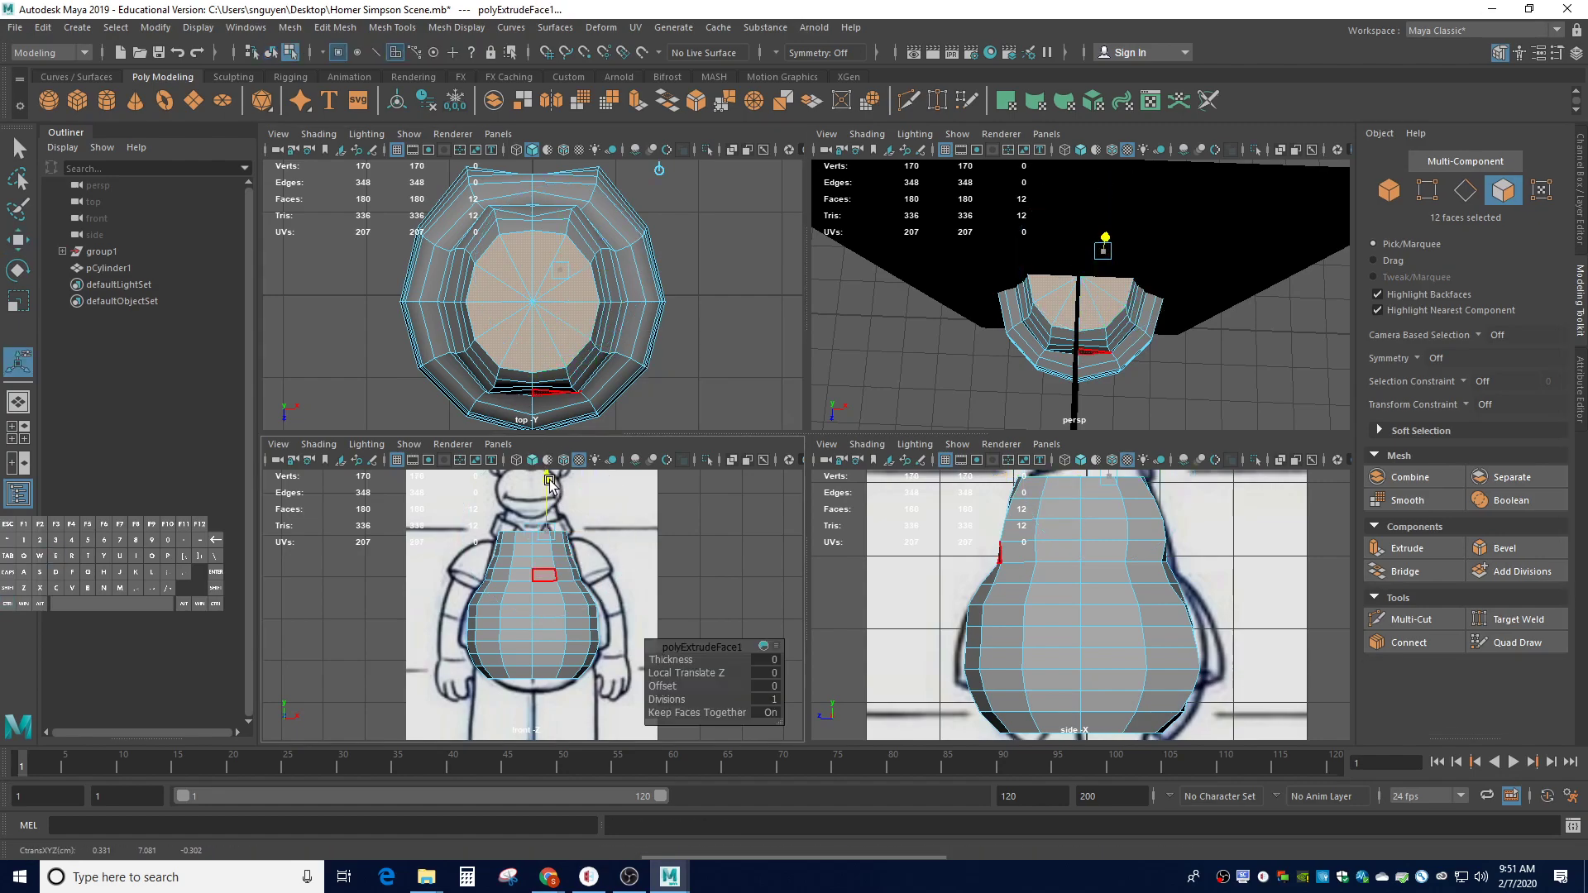
drag(549, 481, 519, 525)
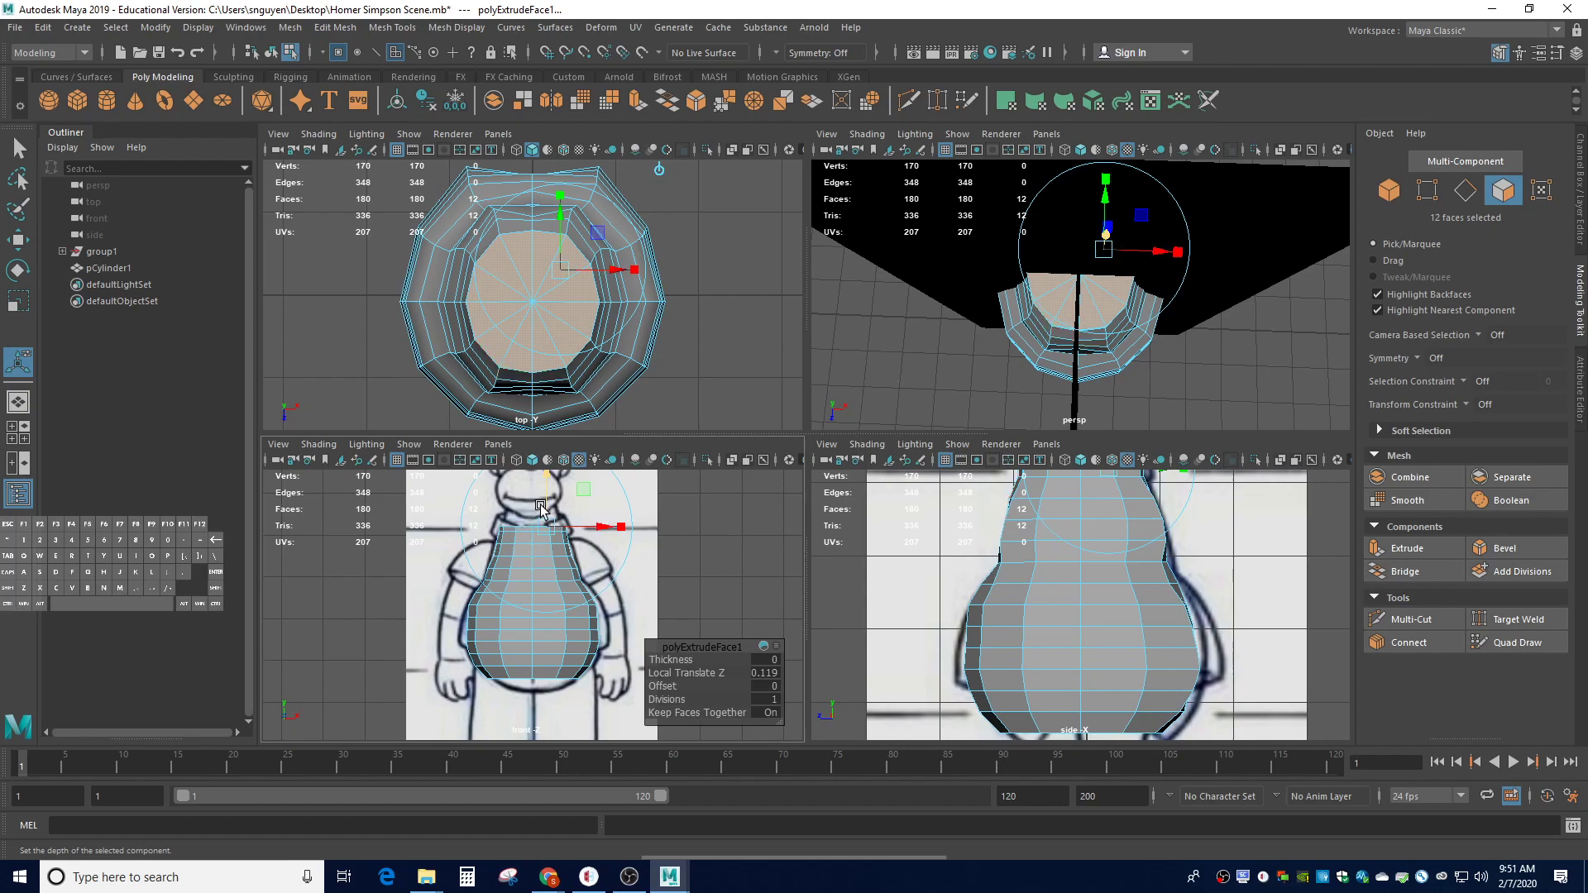
key(r)
drag(533, 526, 517, 534)
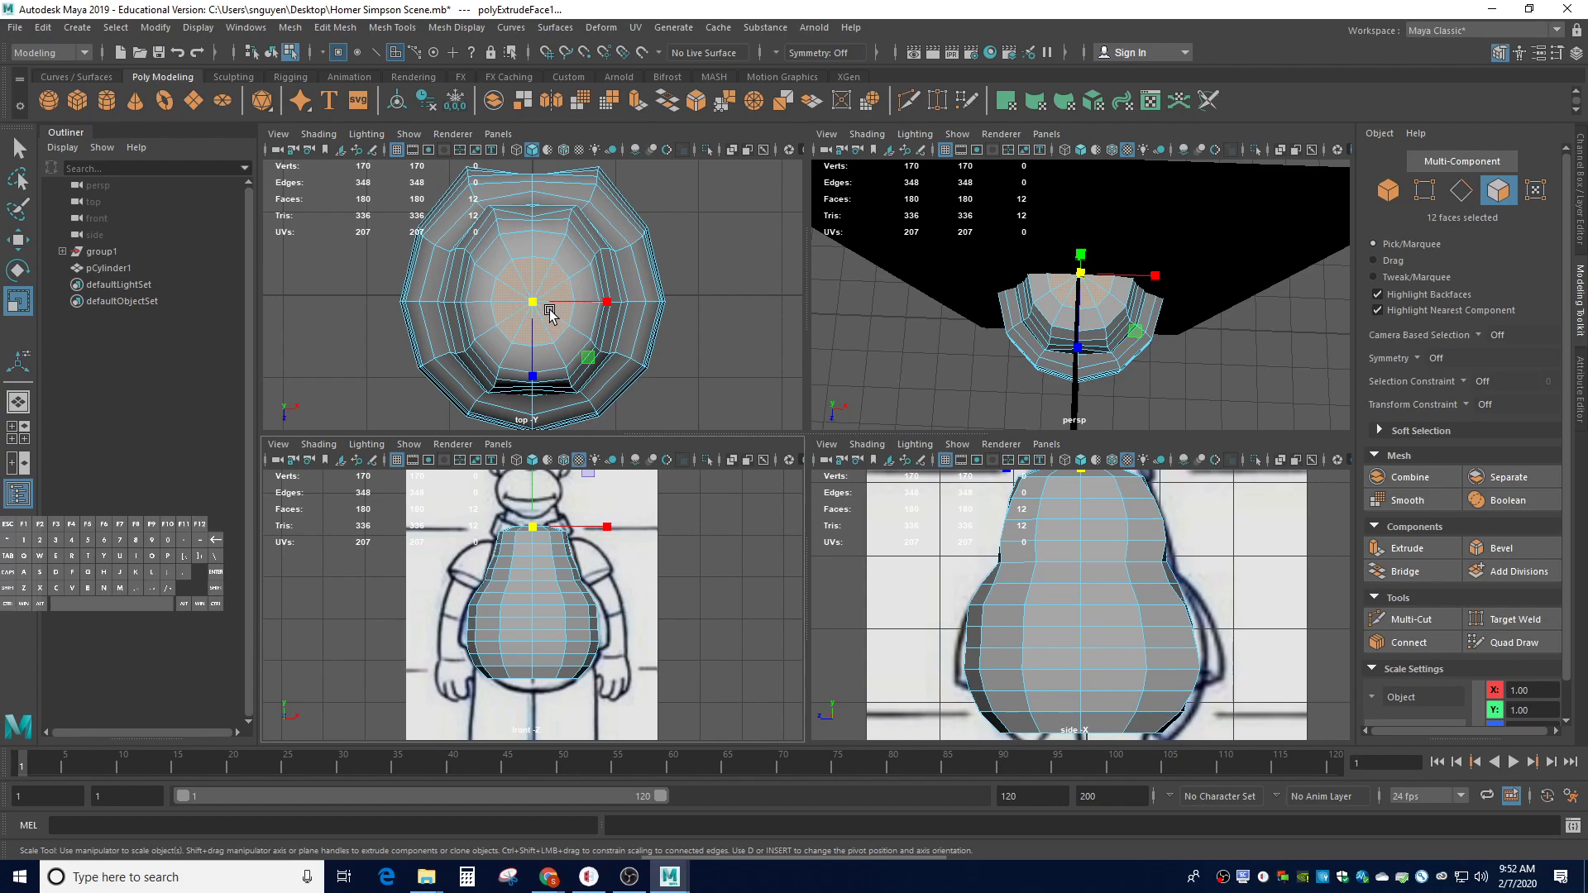
Extrude the narrowed cap faces again, raising them by a local Z translation of about 0.396 to form the neck
scroll(1092, 347, up, 5)
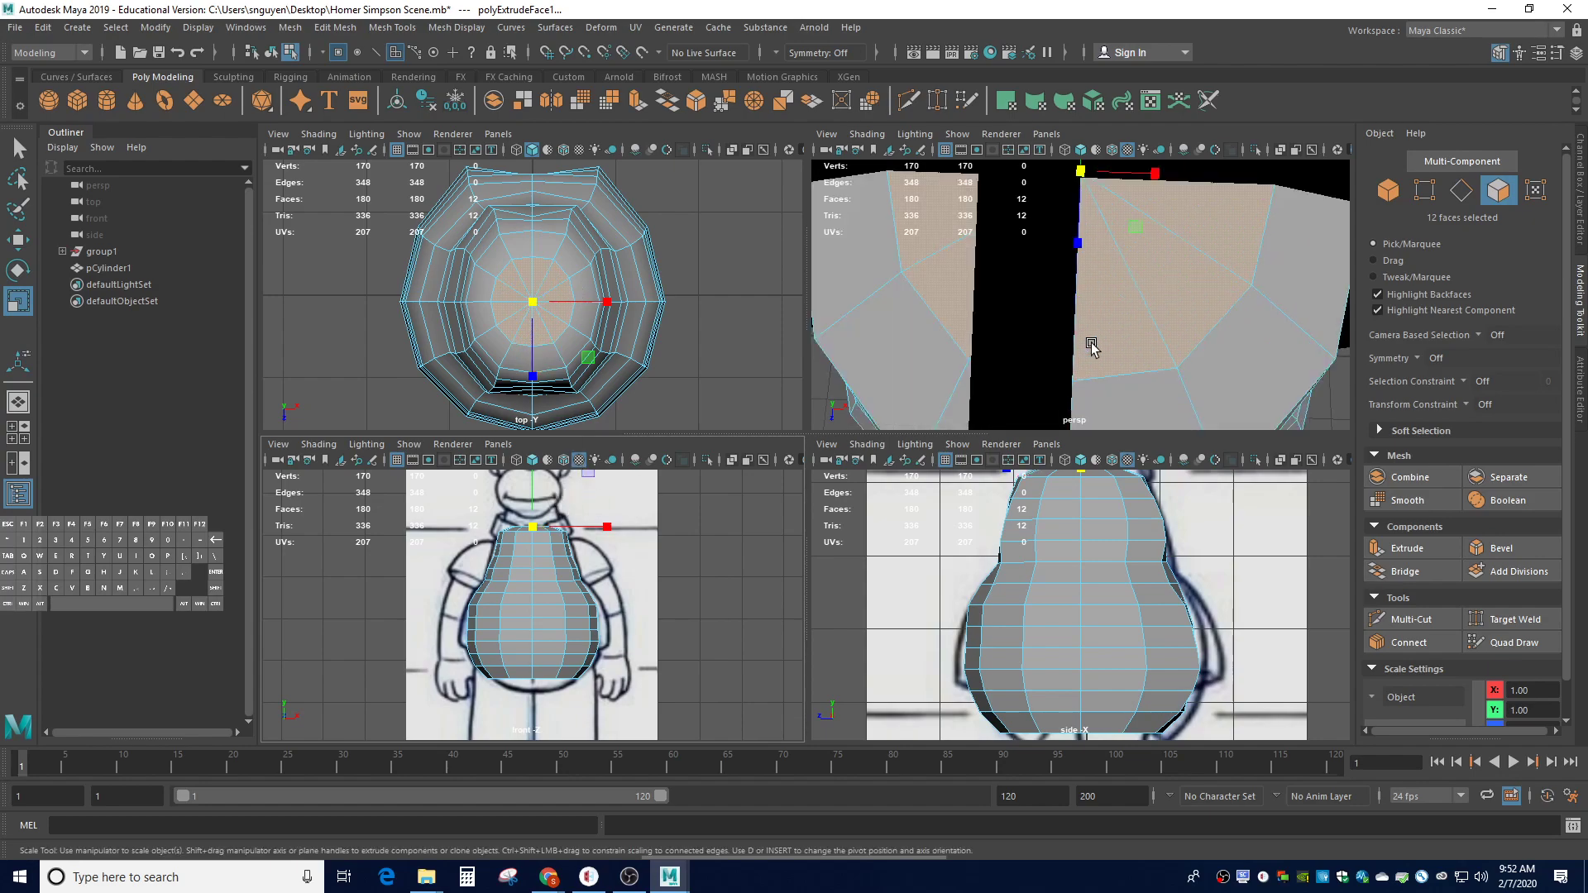
scroll(1091, 347, down, 3)
alt+drag(1092, 347, 1002, 296)
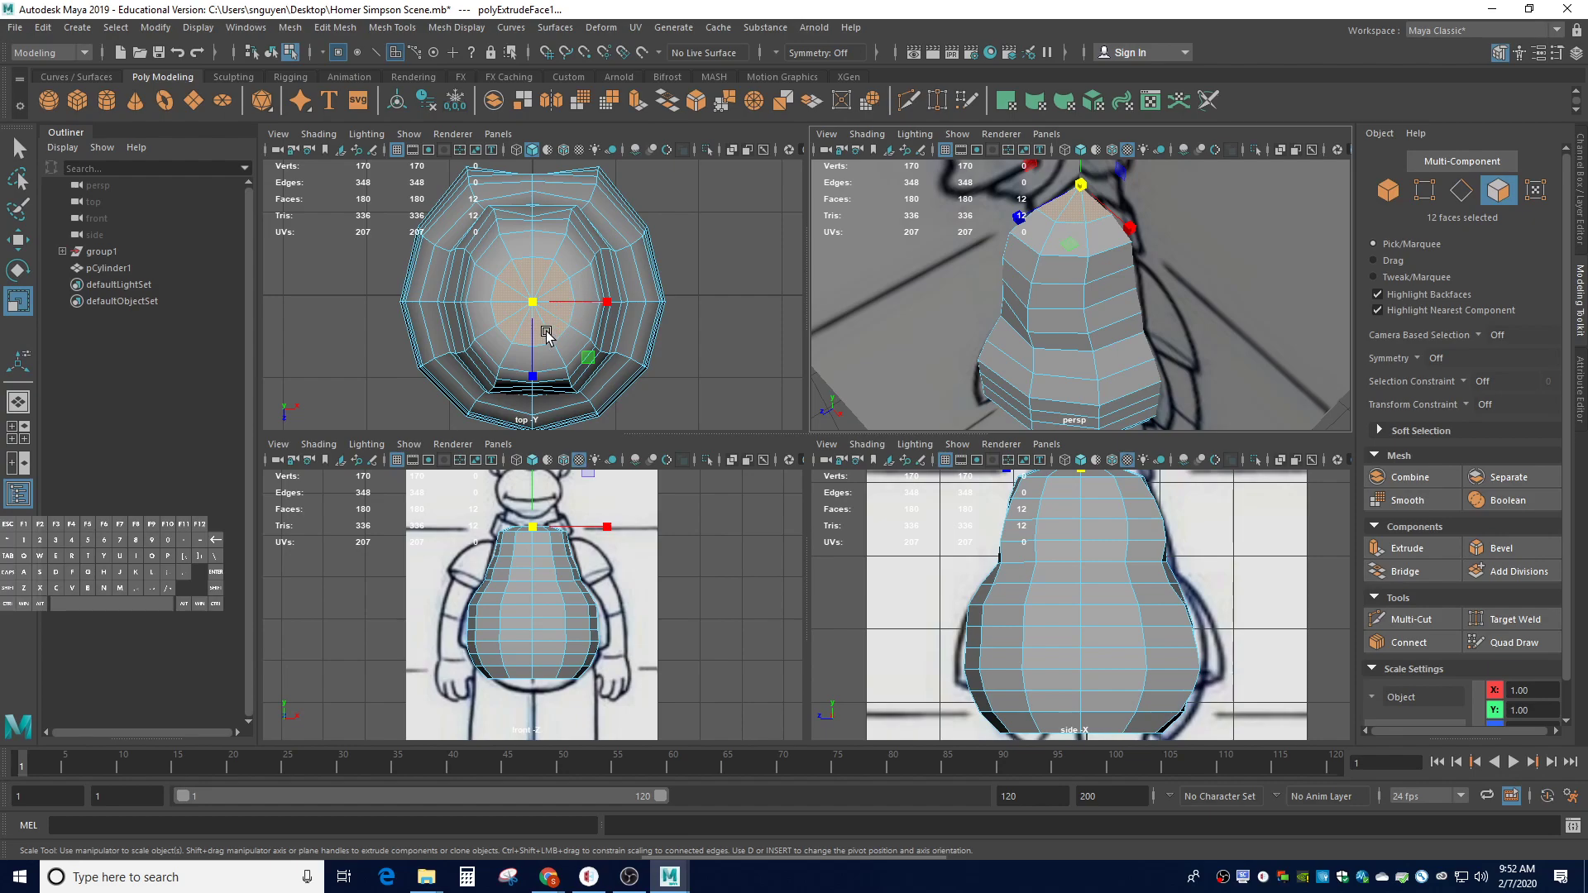
key(ctrl+e)
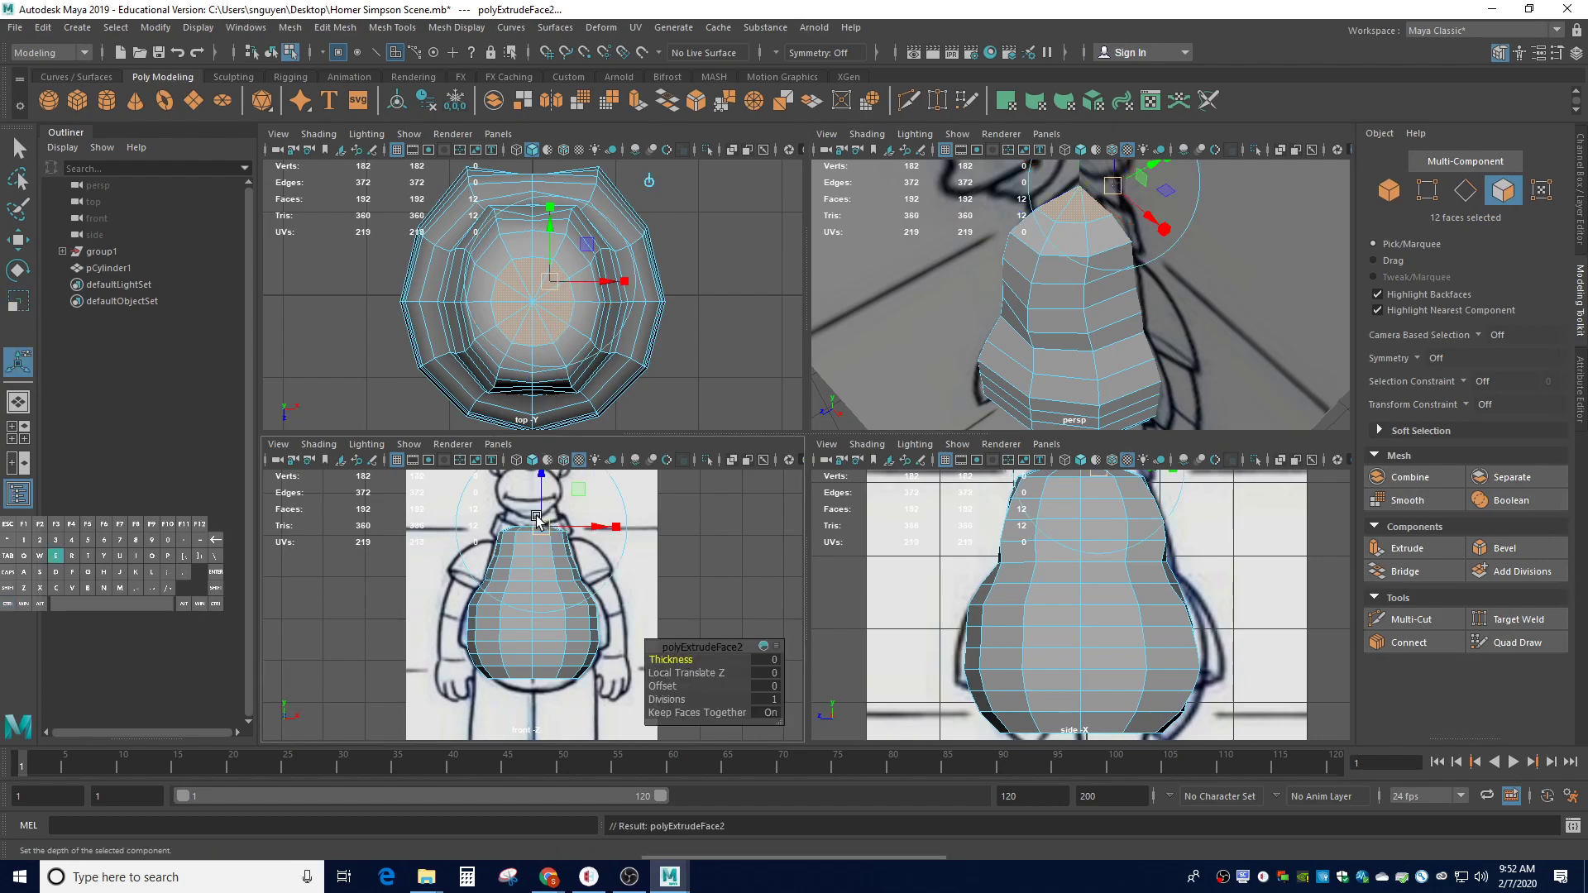
drag(539, 494, 539, 482)
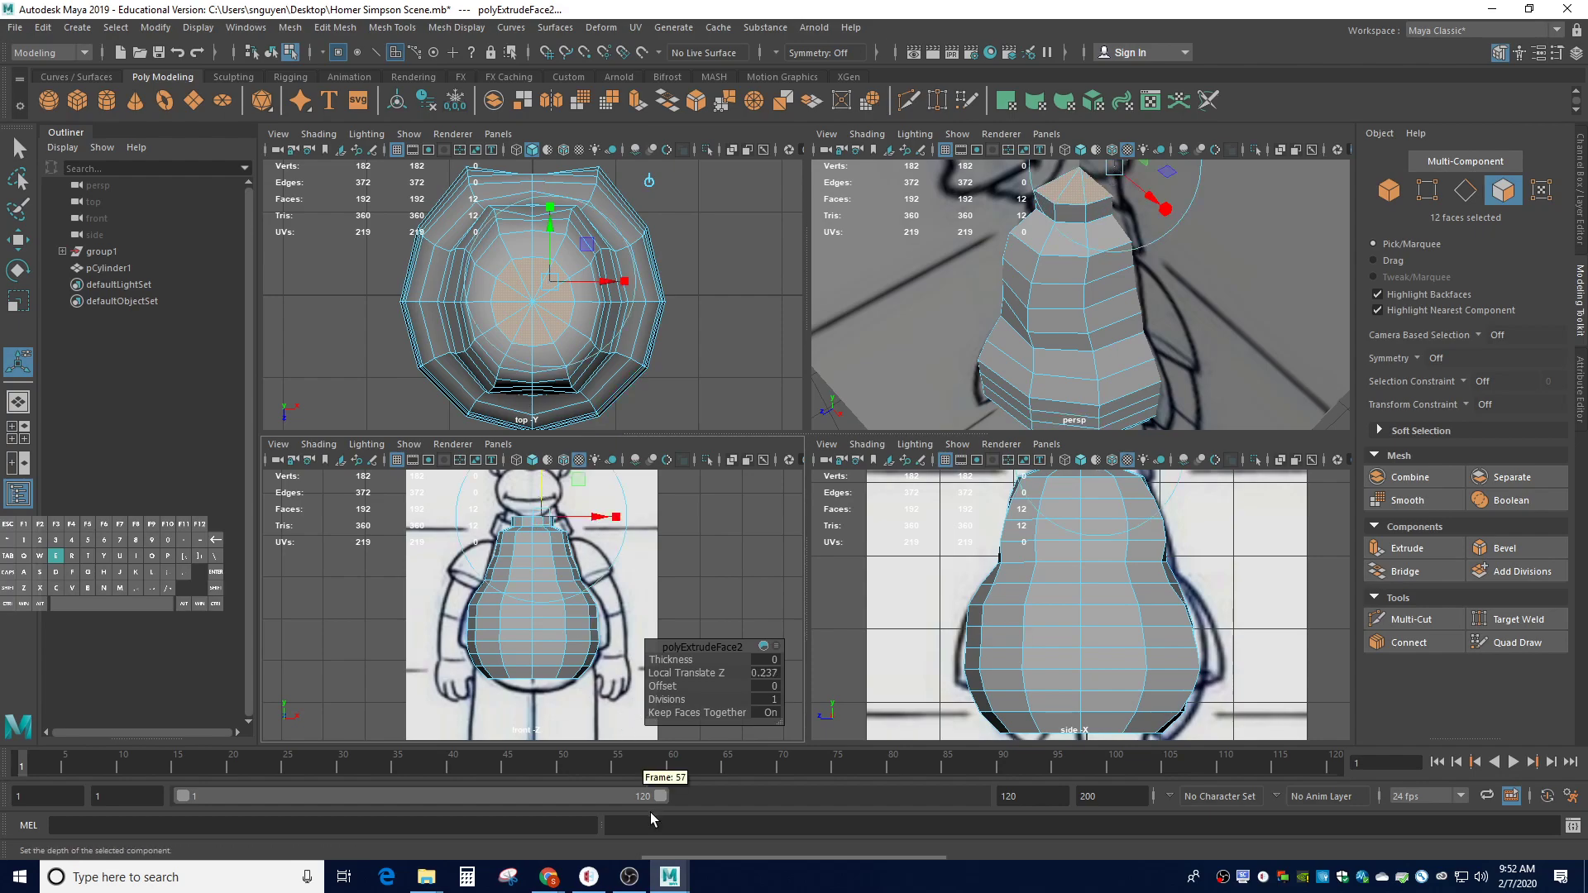
scroll(1064, 616, up, 8)
scroll(999, 613, down, 8)
scroll(999, 614, up, 6)
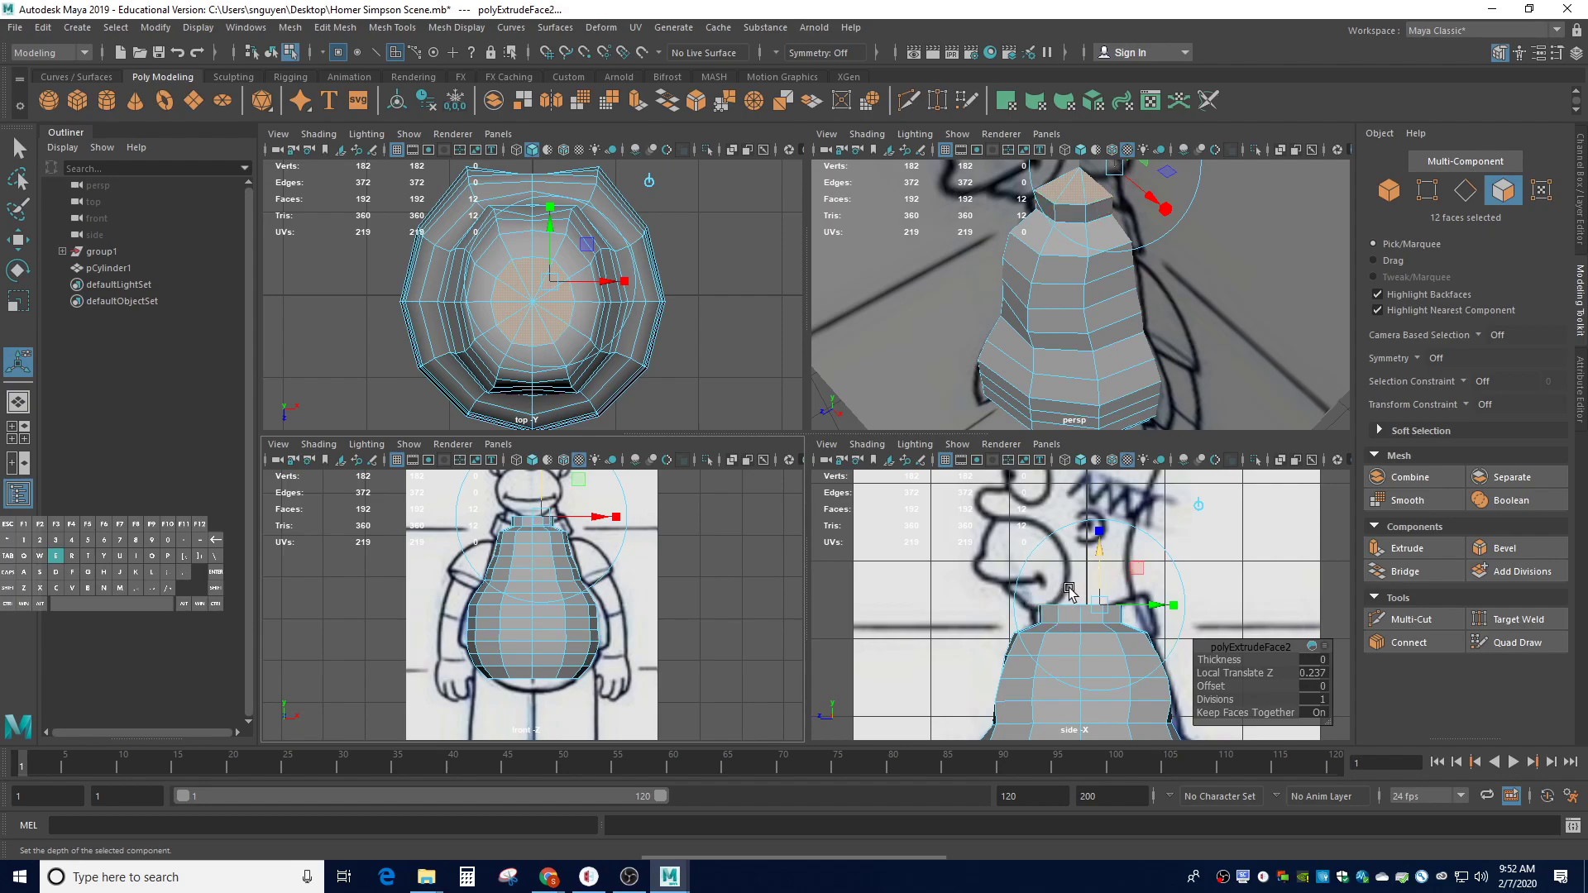
drag(1098, 562, 1097, 536)
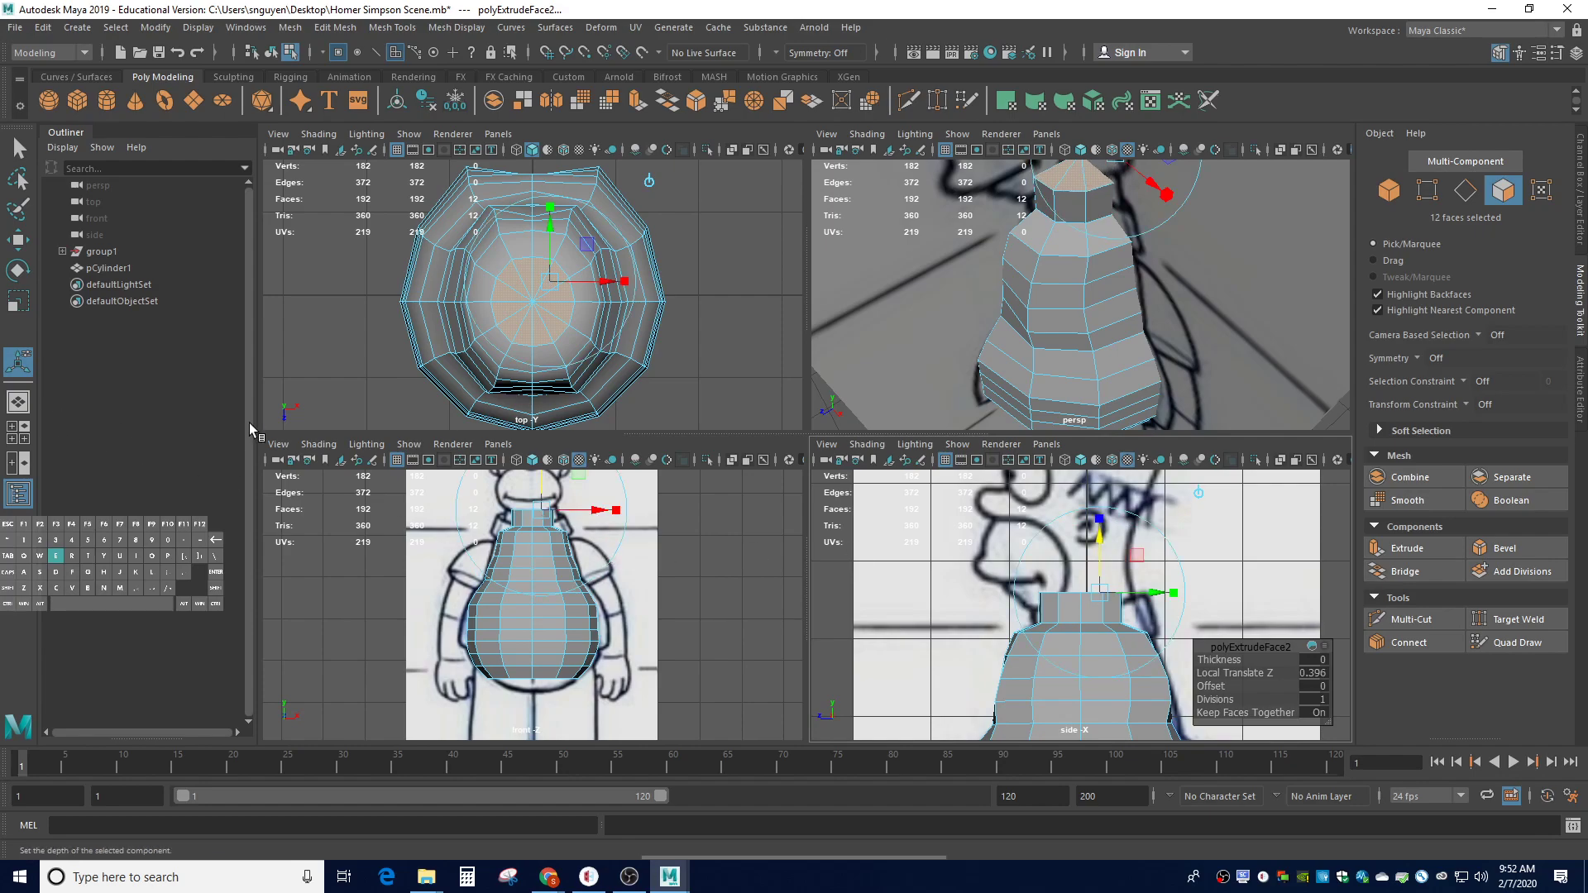
Rotate the neck's top faces in the side view so they slope down toward the chin, and scale them up slightly
key(e)
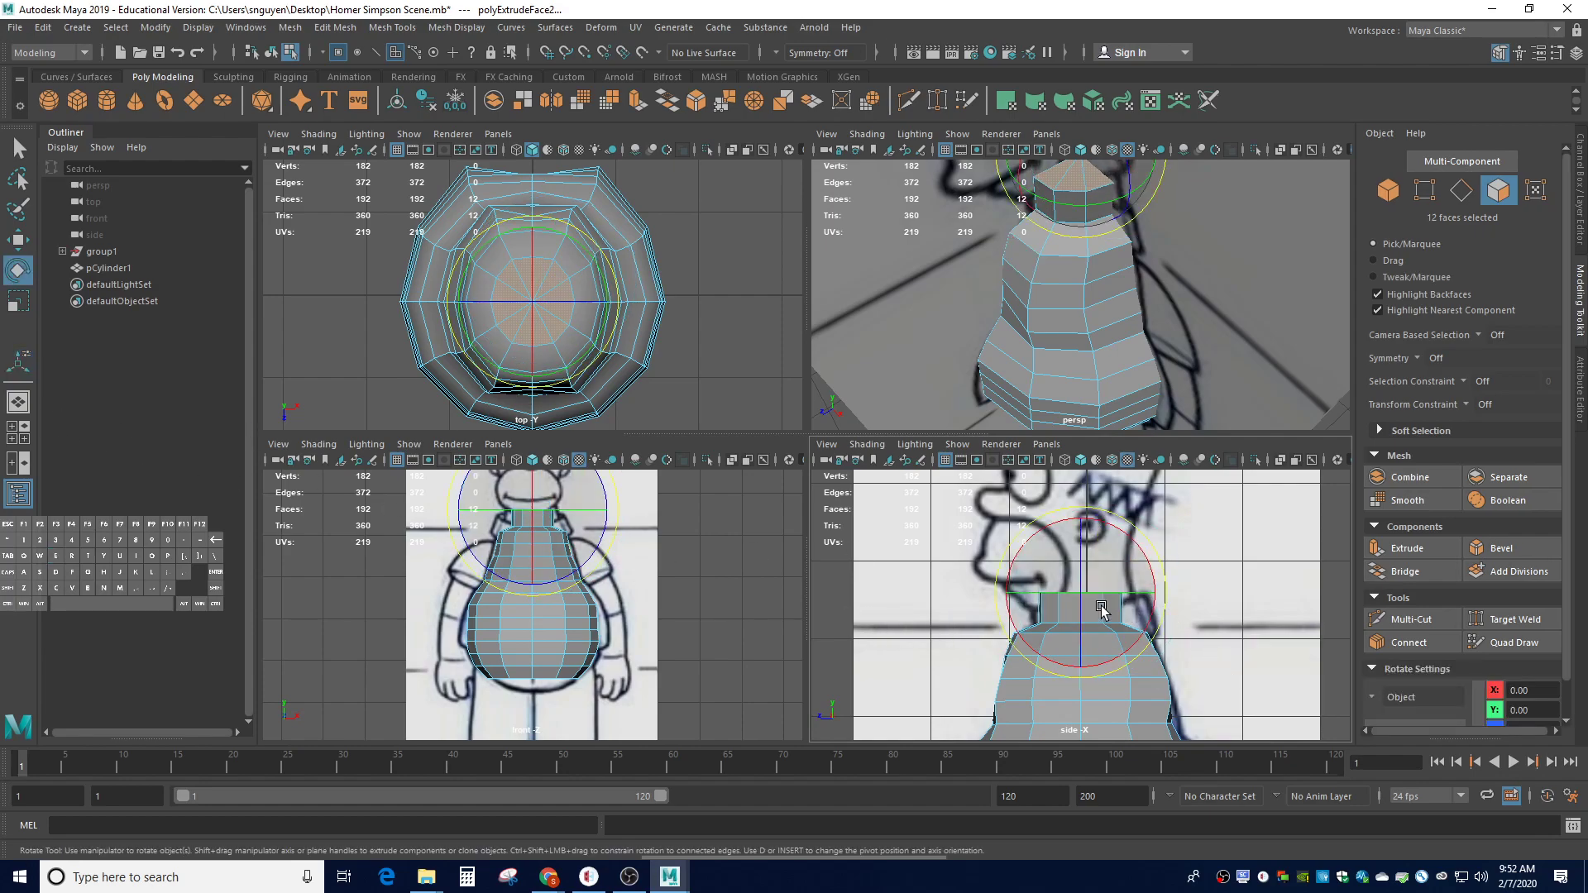
drag(1040, 538, 1010, 559)
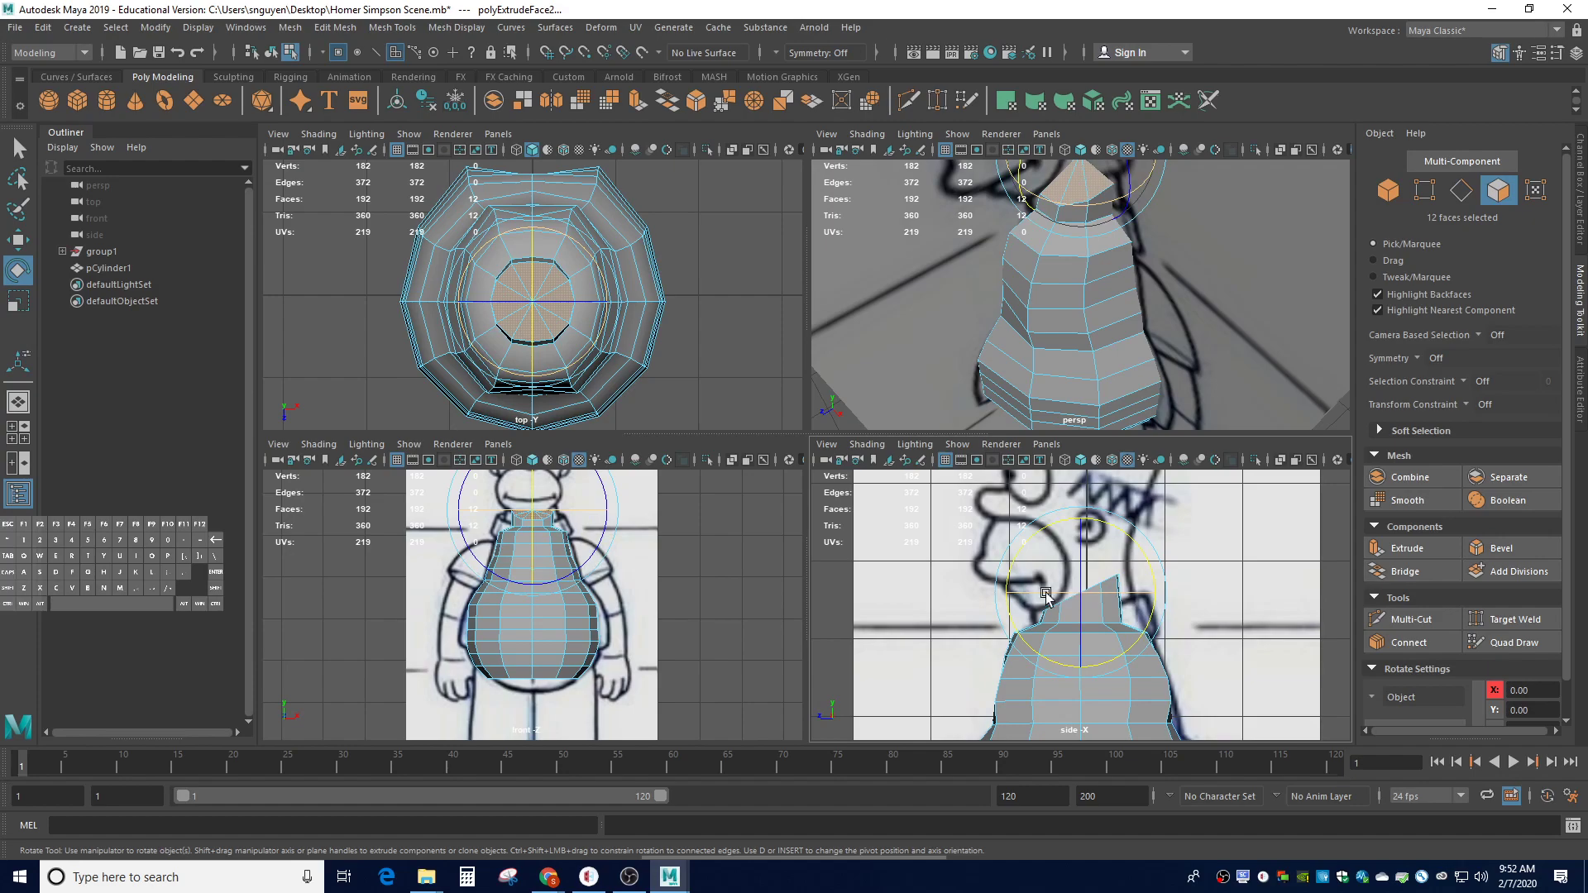
key(r)
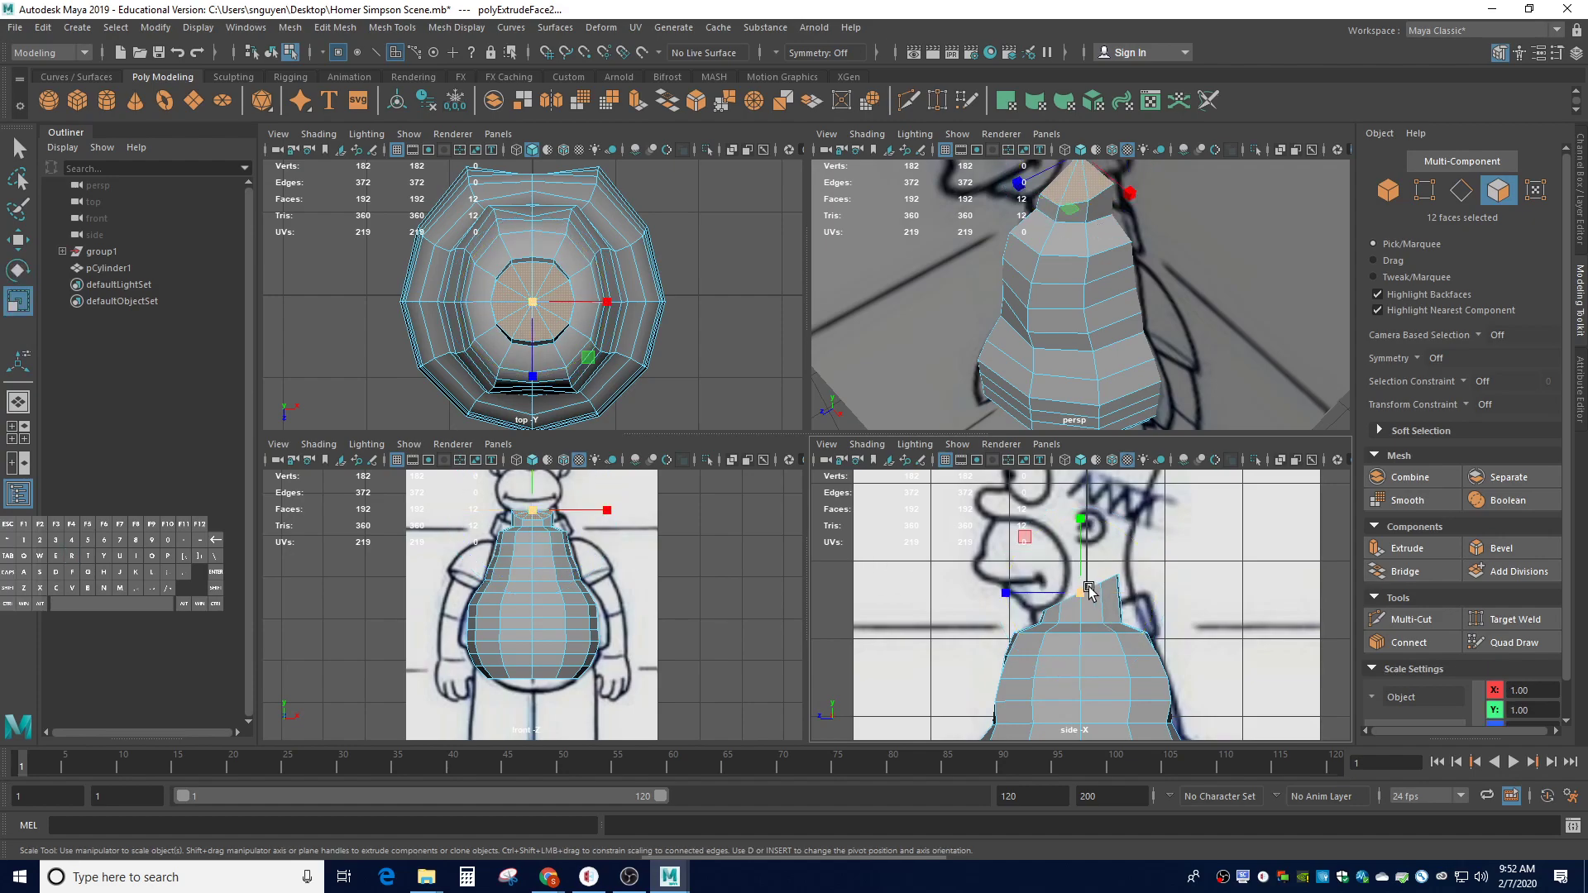
drag(1077, 596, 1091, 608)
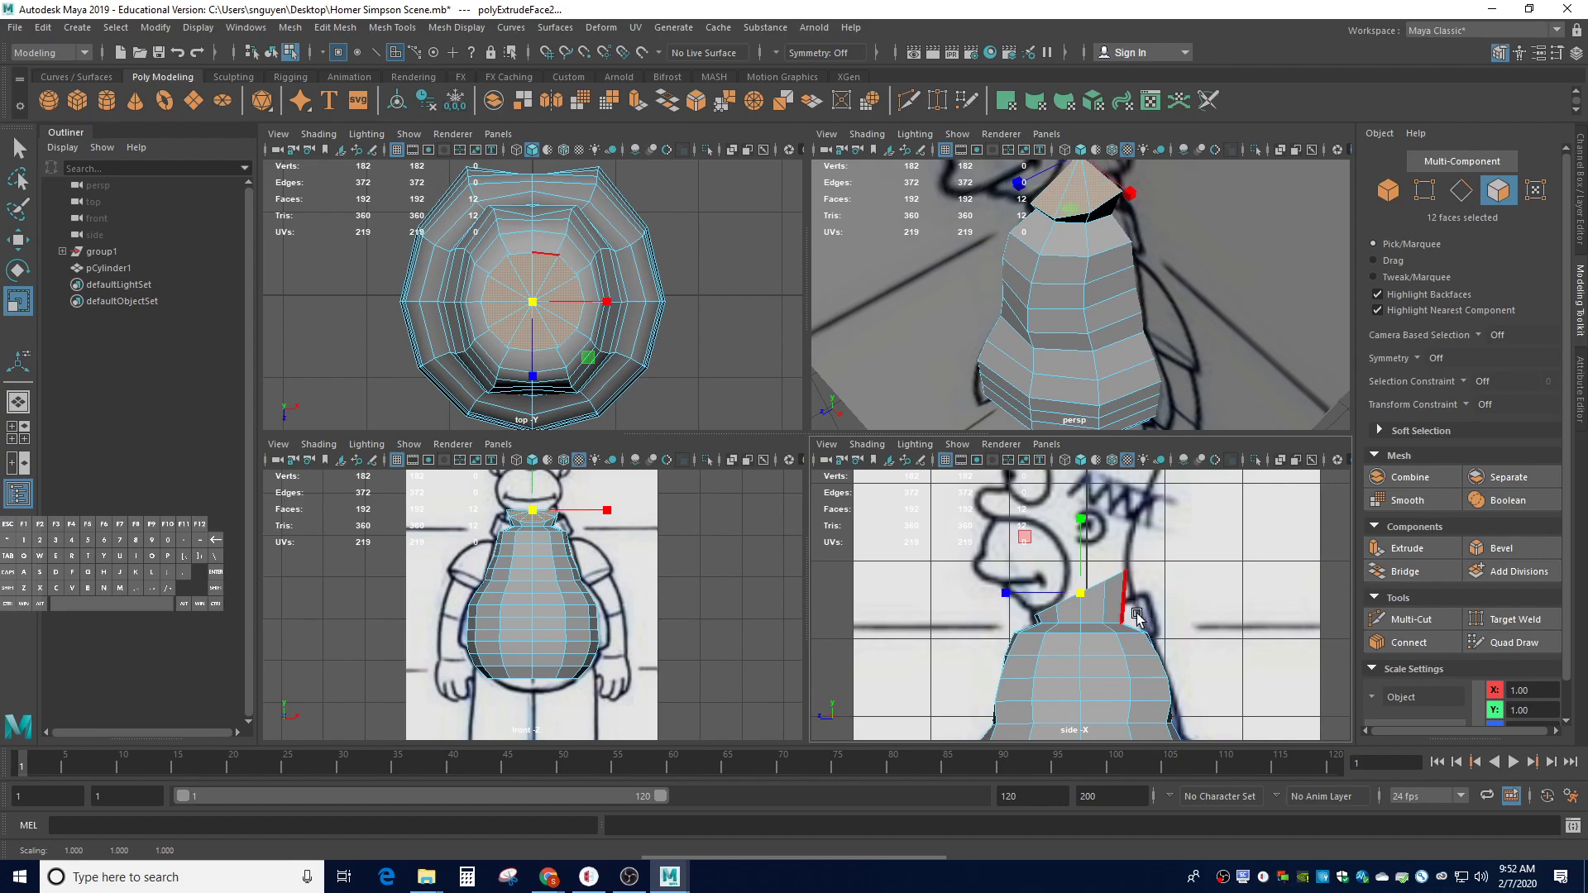
Select the ring of twelve vertices at the neck's base in the side view and scale it outward by about 1.3
scroll(1065, 633, up, 2)
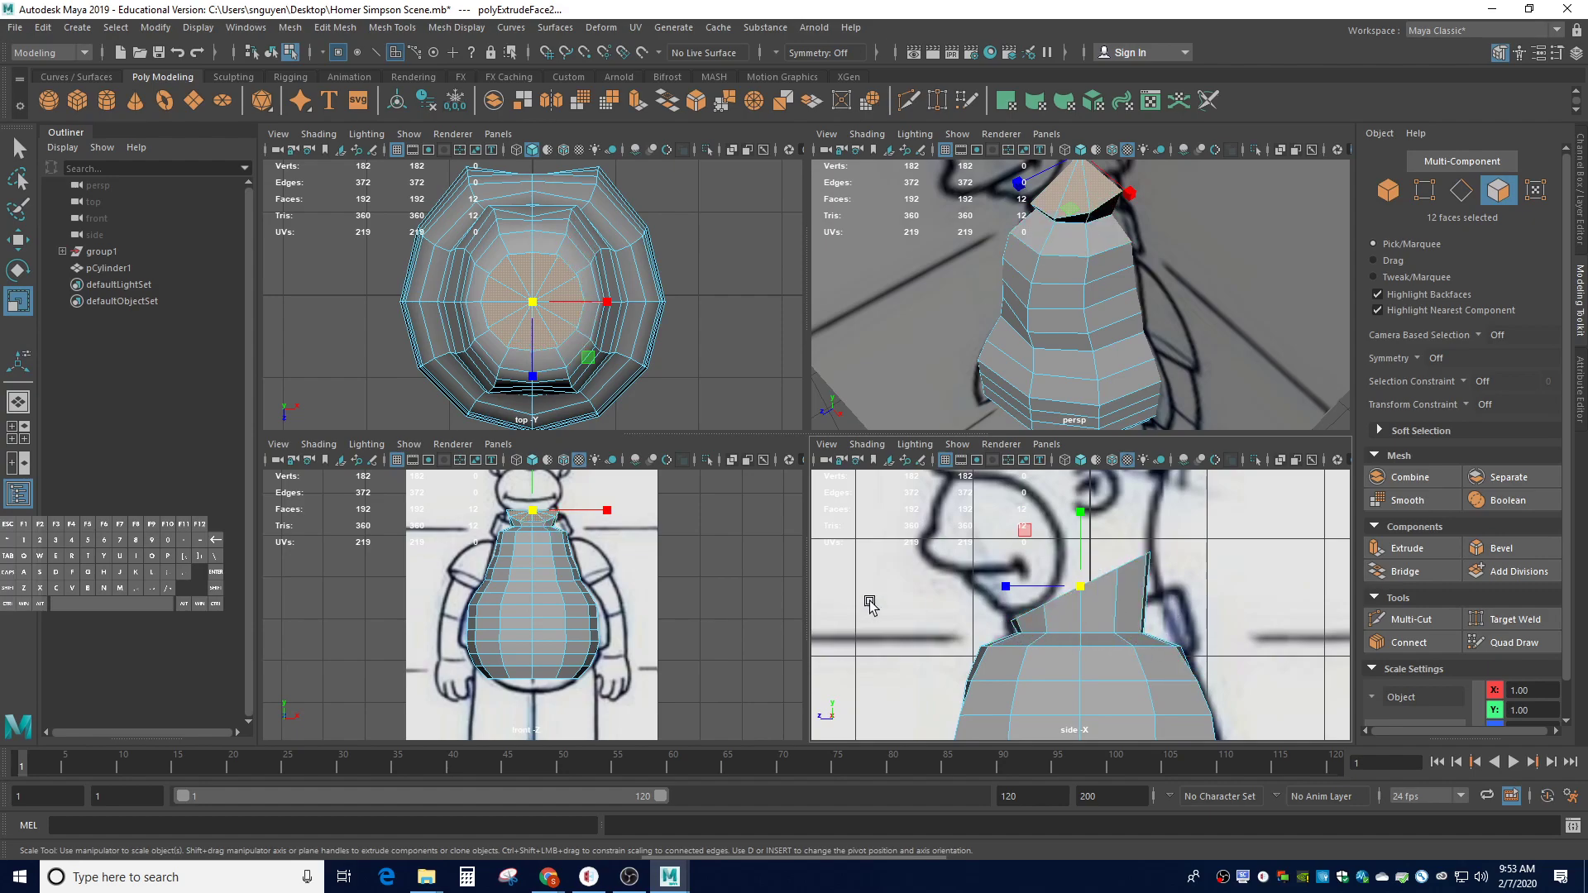
drag(1162, 622, 1089, 629)
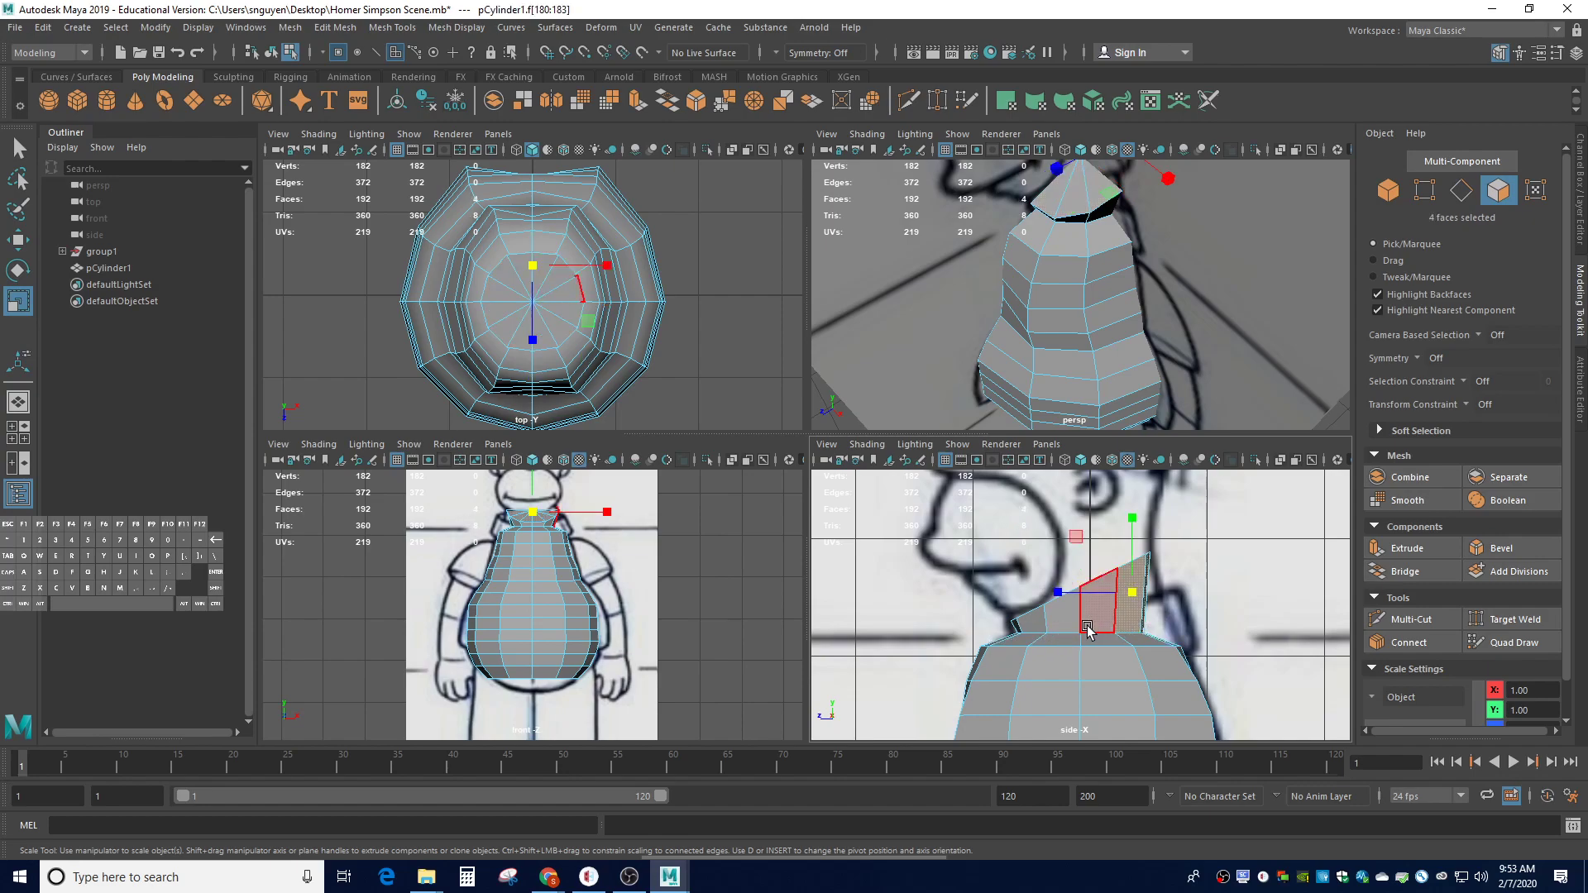
right_drag(1088, 637, 1022, 434)
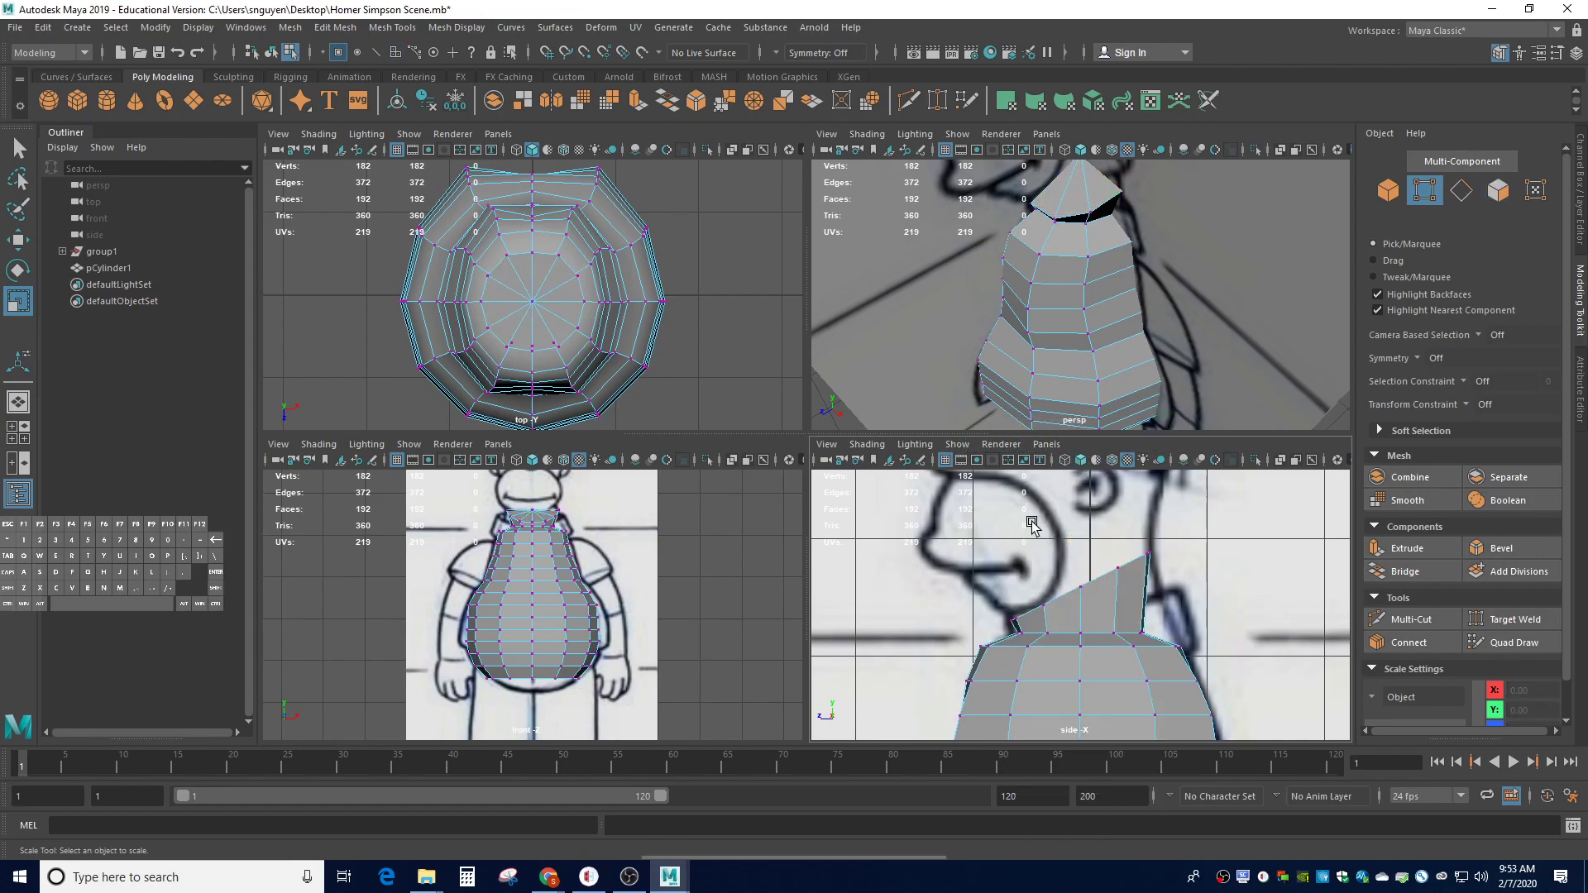
drag(1156, 629, 994, 642)
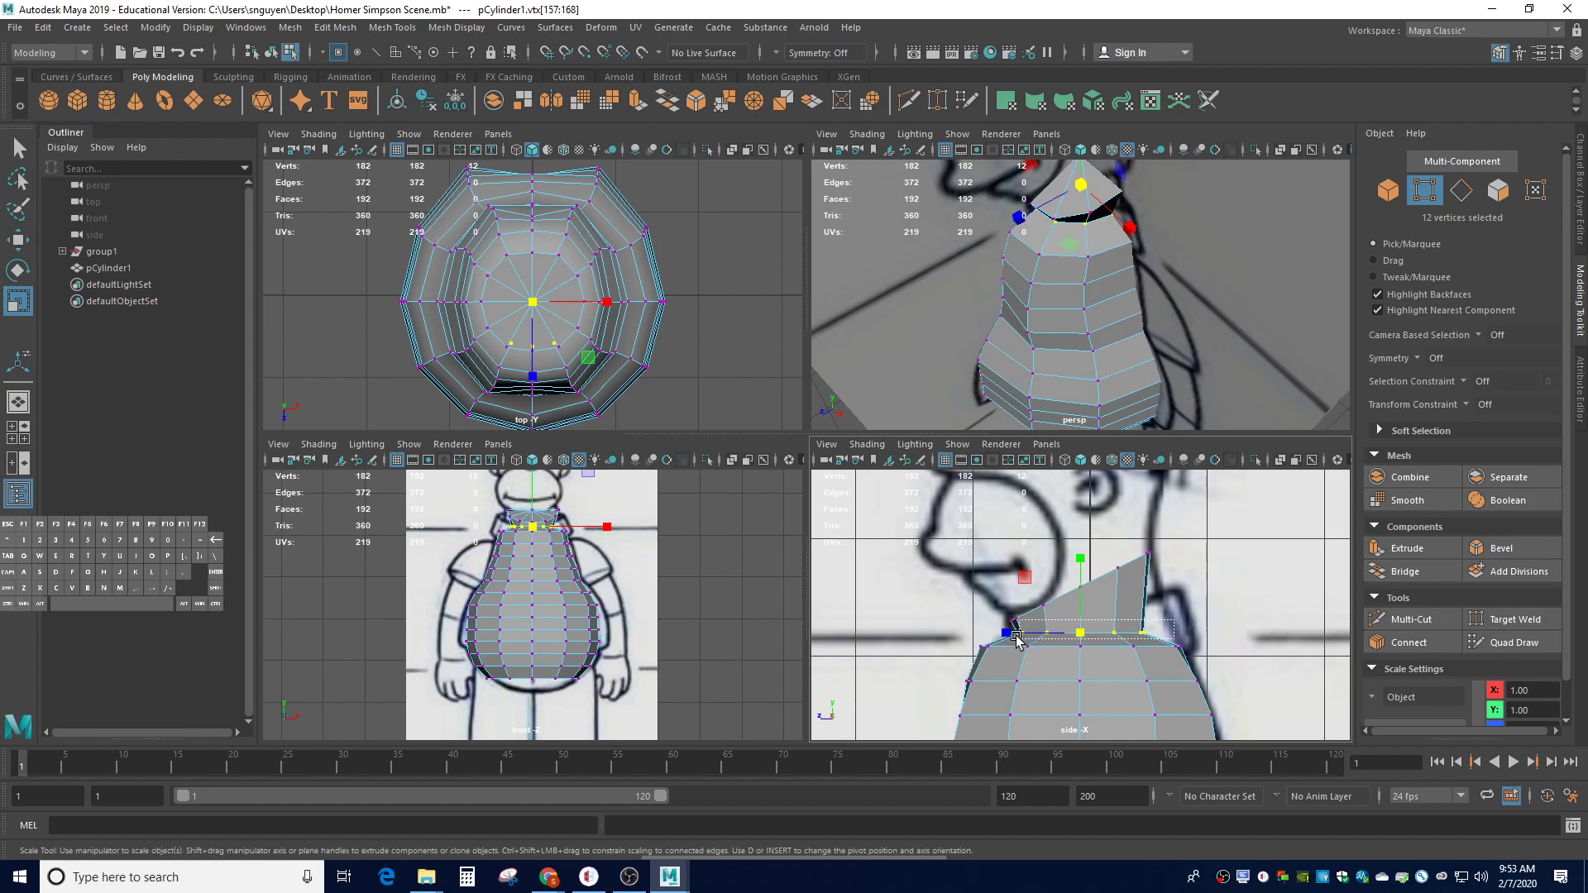
drag(1154, 630, 1007, 638)
drag(1072, 636, 1105, 644)
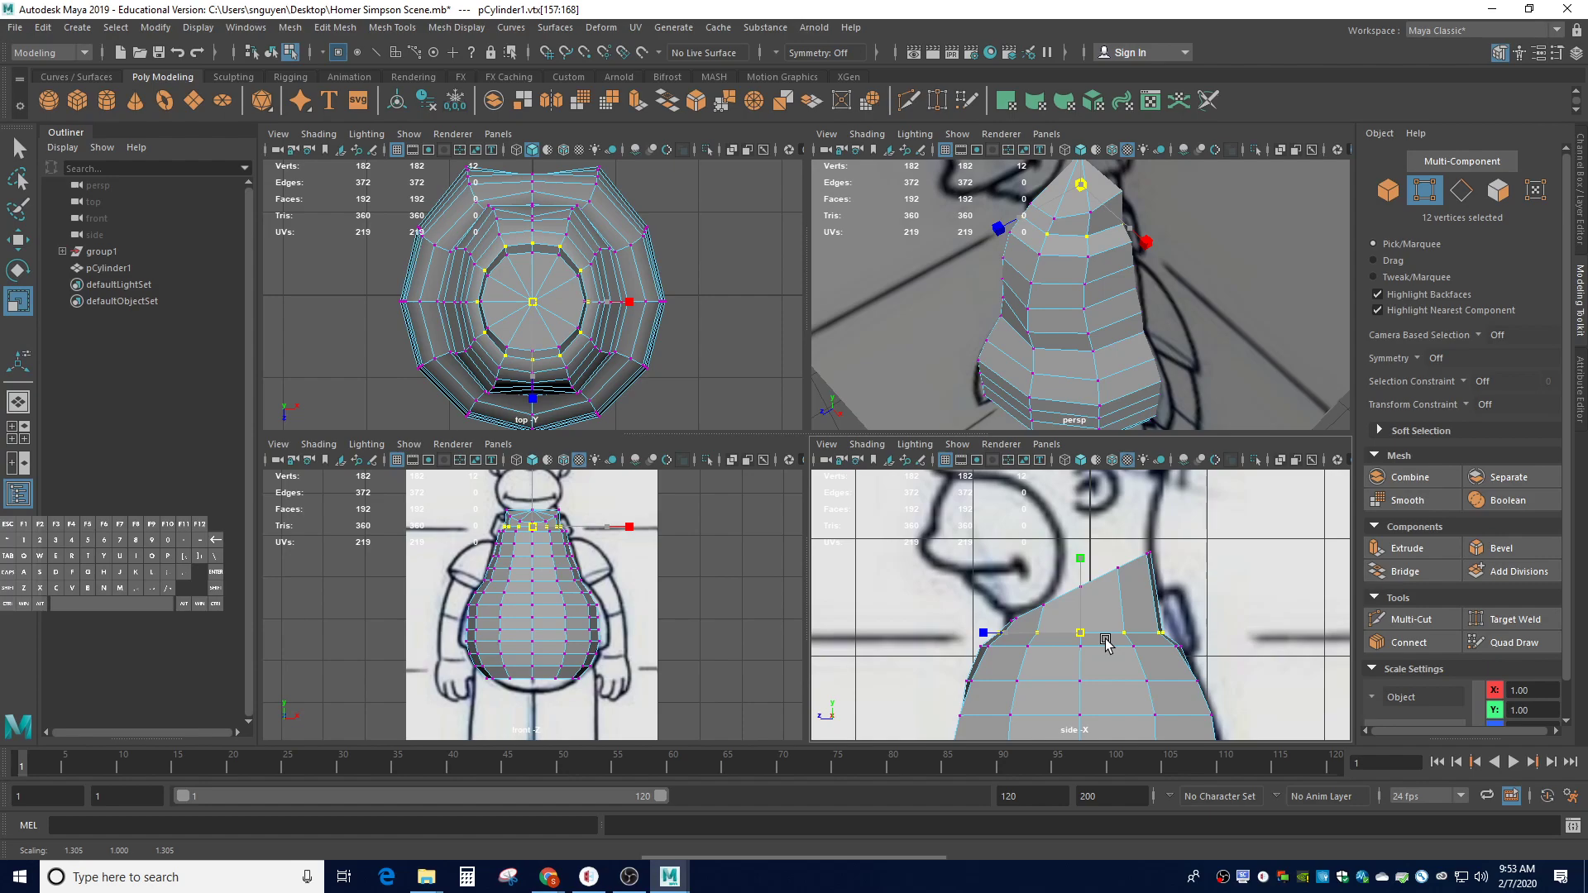
drag(1106, 644, 1110, 645)
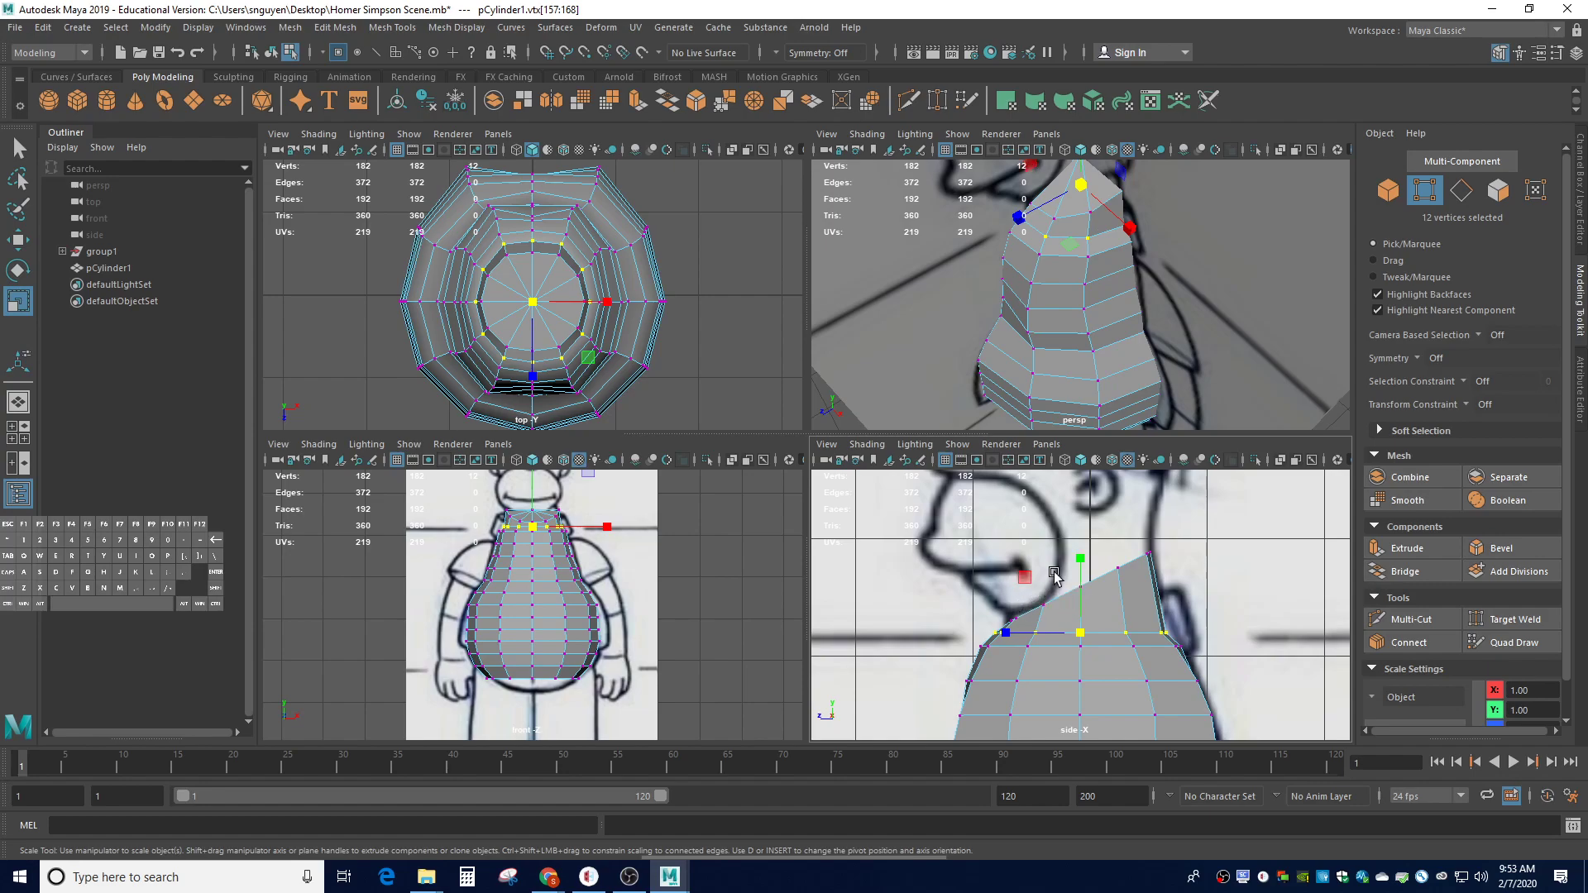
Return to face selection and select all twelve faces of the neck's sloped top cap in the top view
alt+drag(1005, 576, 1048, 582)
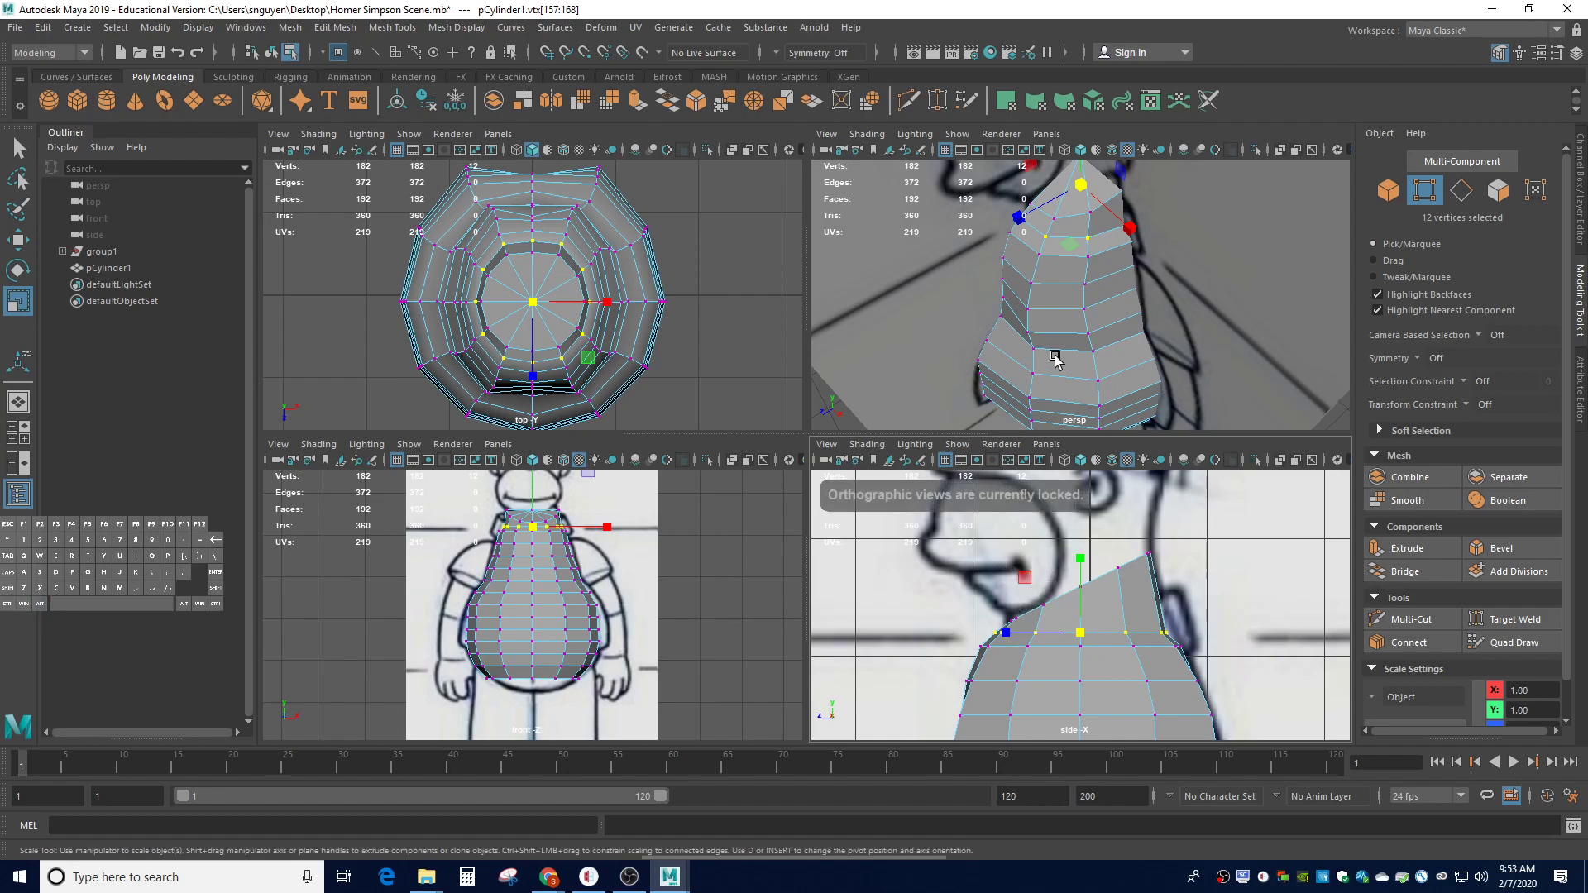
alt+drag(1090, 237, 1136, 240)
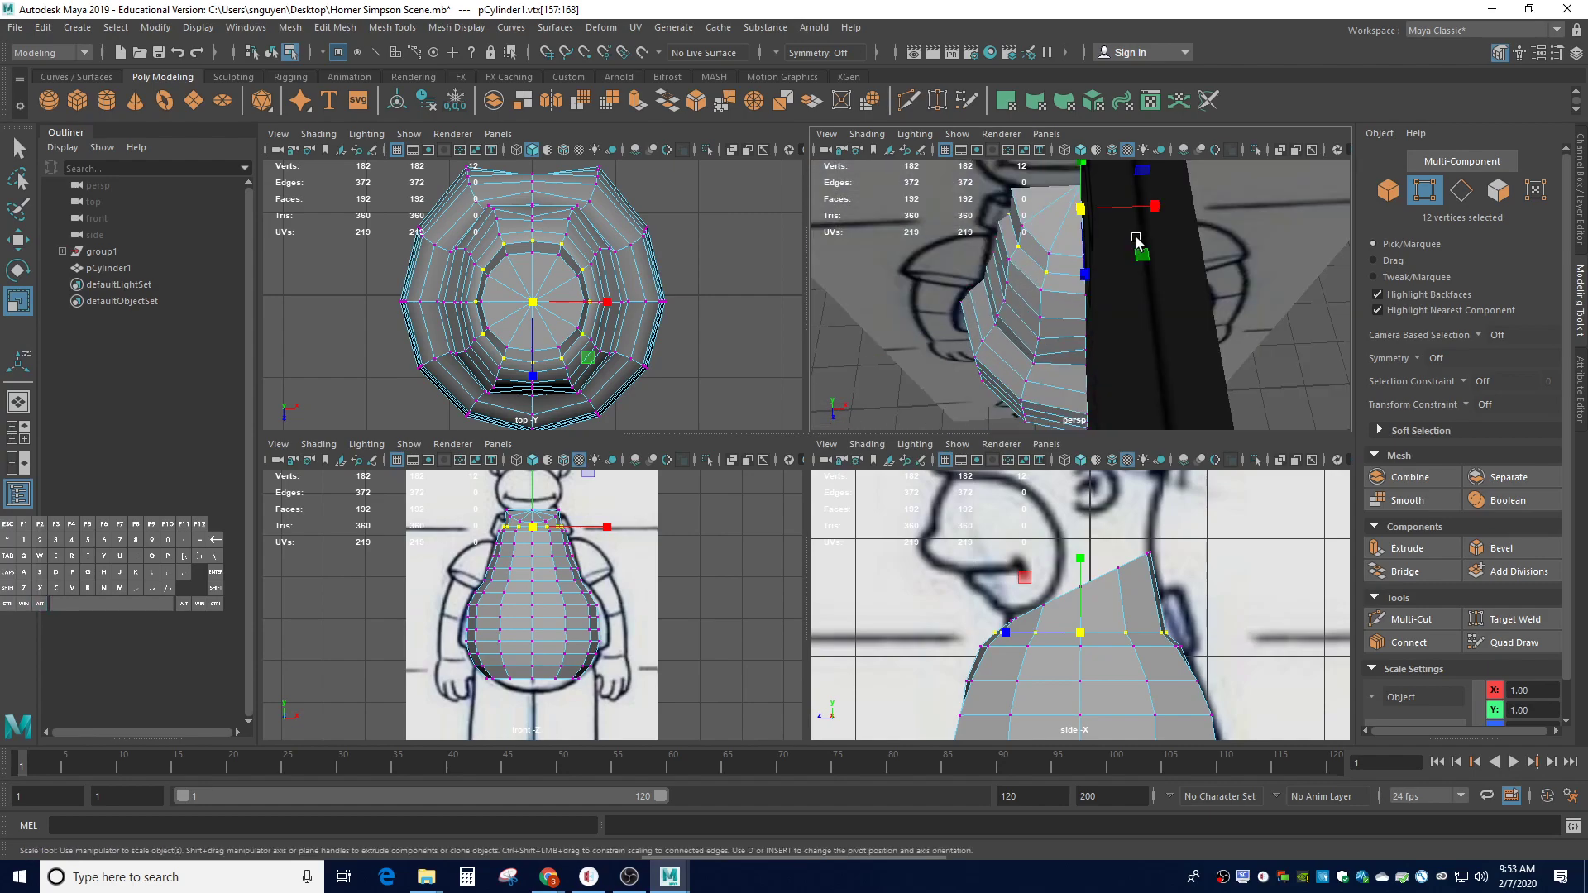
right_drag(548, 294, 539, 329)
click(555, 283)
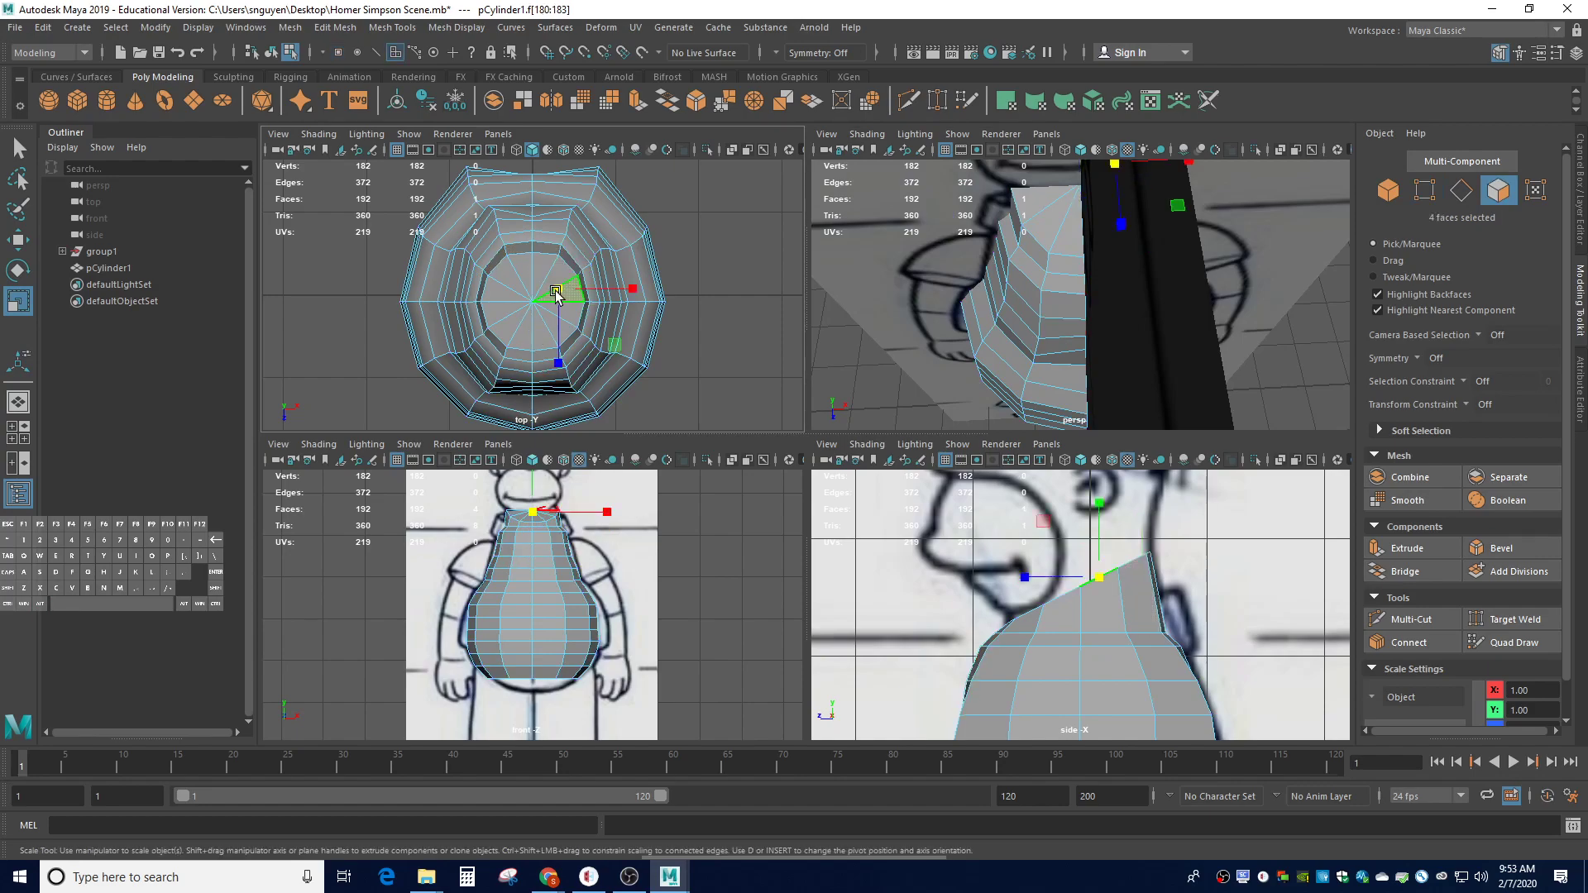
click(556, 284)
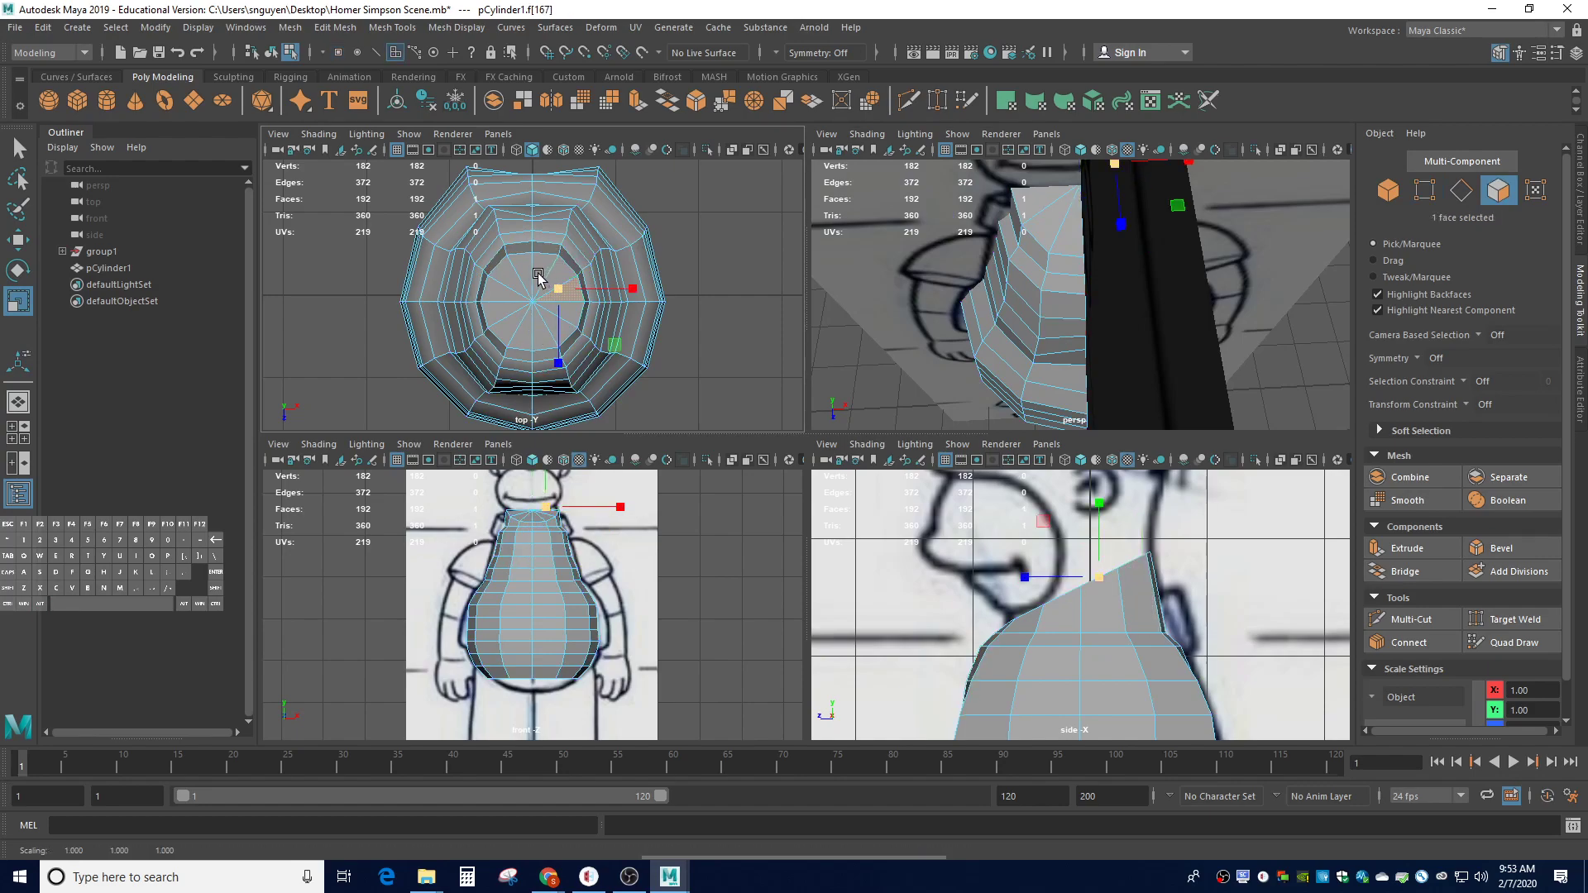
click(536, 327)
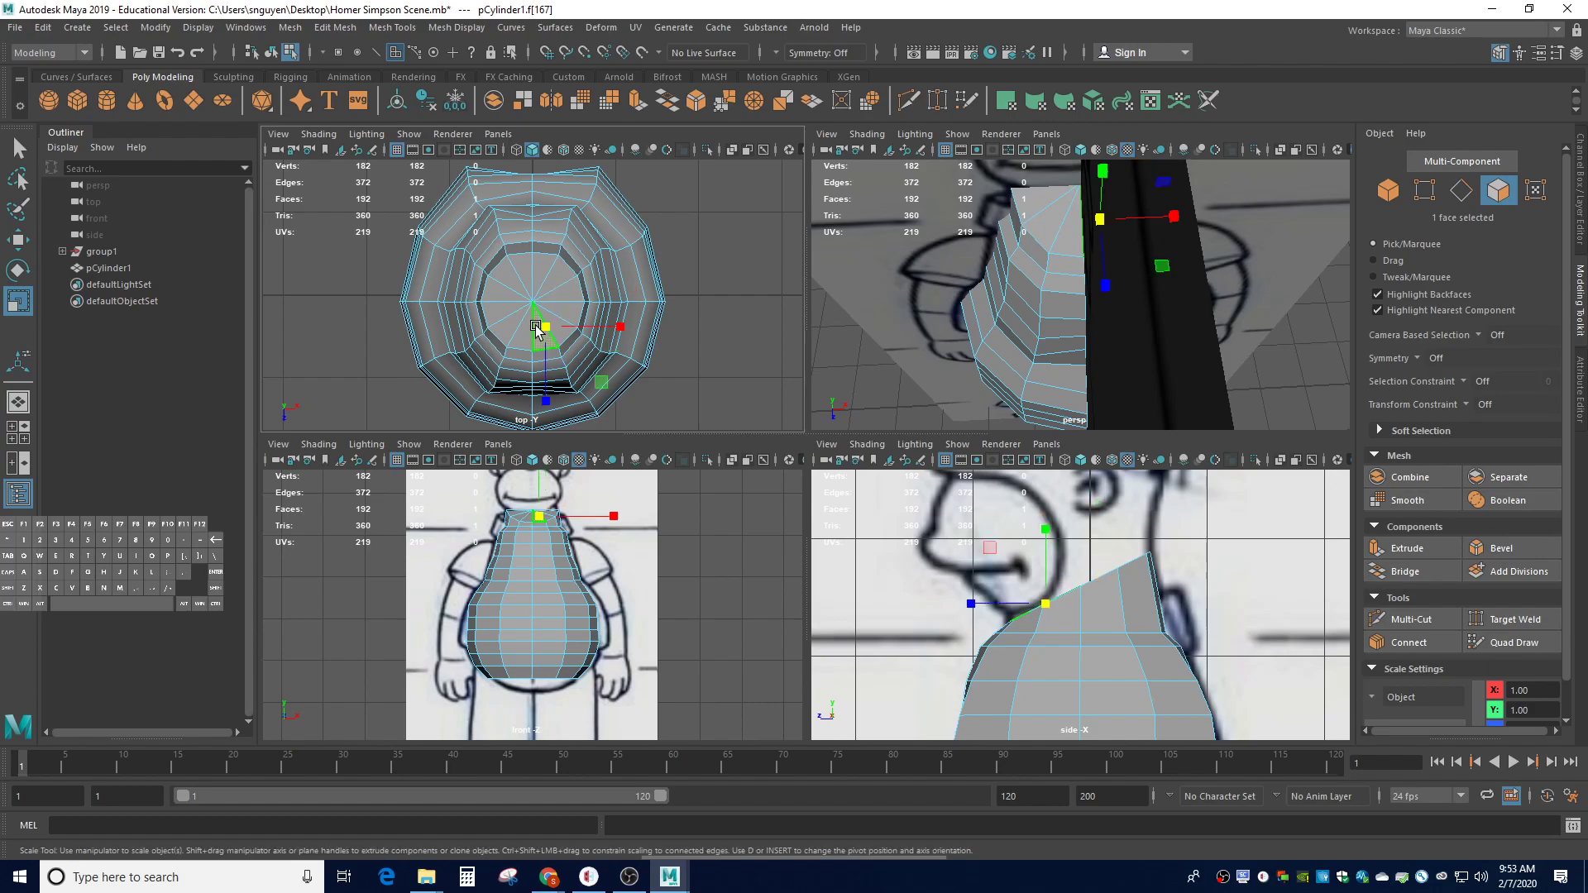
shift+click(521, 333)
shift+click(506, 325)
shift+click(496, 310)
shift+click(498, 291)
shift+click(513, 269)
shift+click(533, 261)
shift+click(554, 266)
shift+click(565, 281)
shift+click(576, 291)
shift+click(582, 300)
shift+click(583, 310)
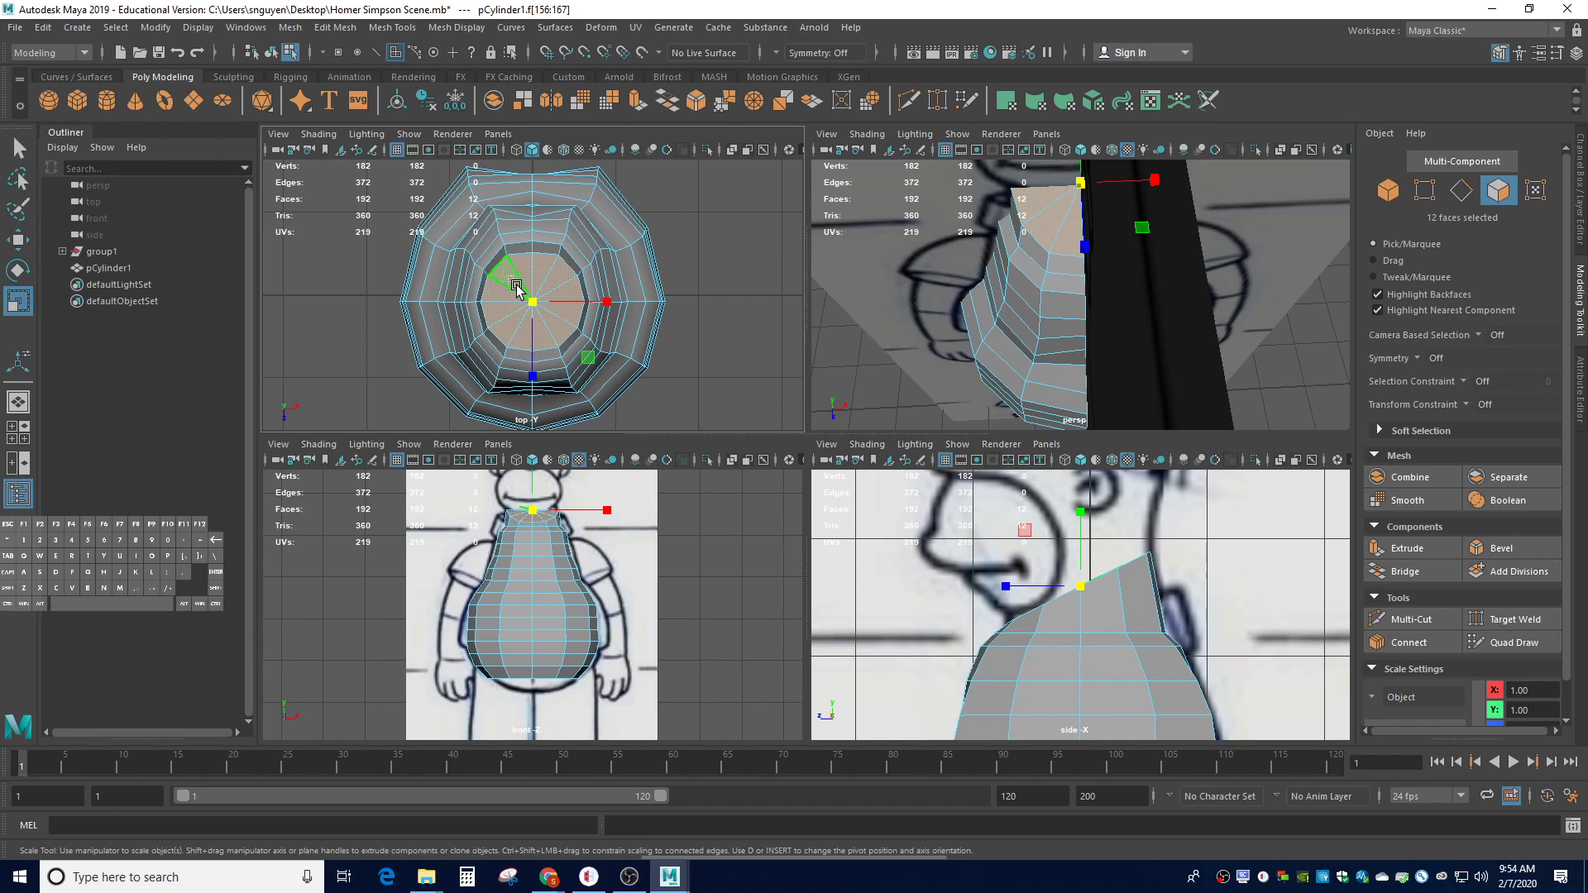
Try scaling the enlarged face selection up by about 1.11, undo the scaling, and switch to the Select tool
key(shift+period)
drag(510, 281, 546, 341)
key(ctrl+z)
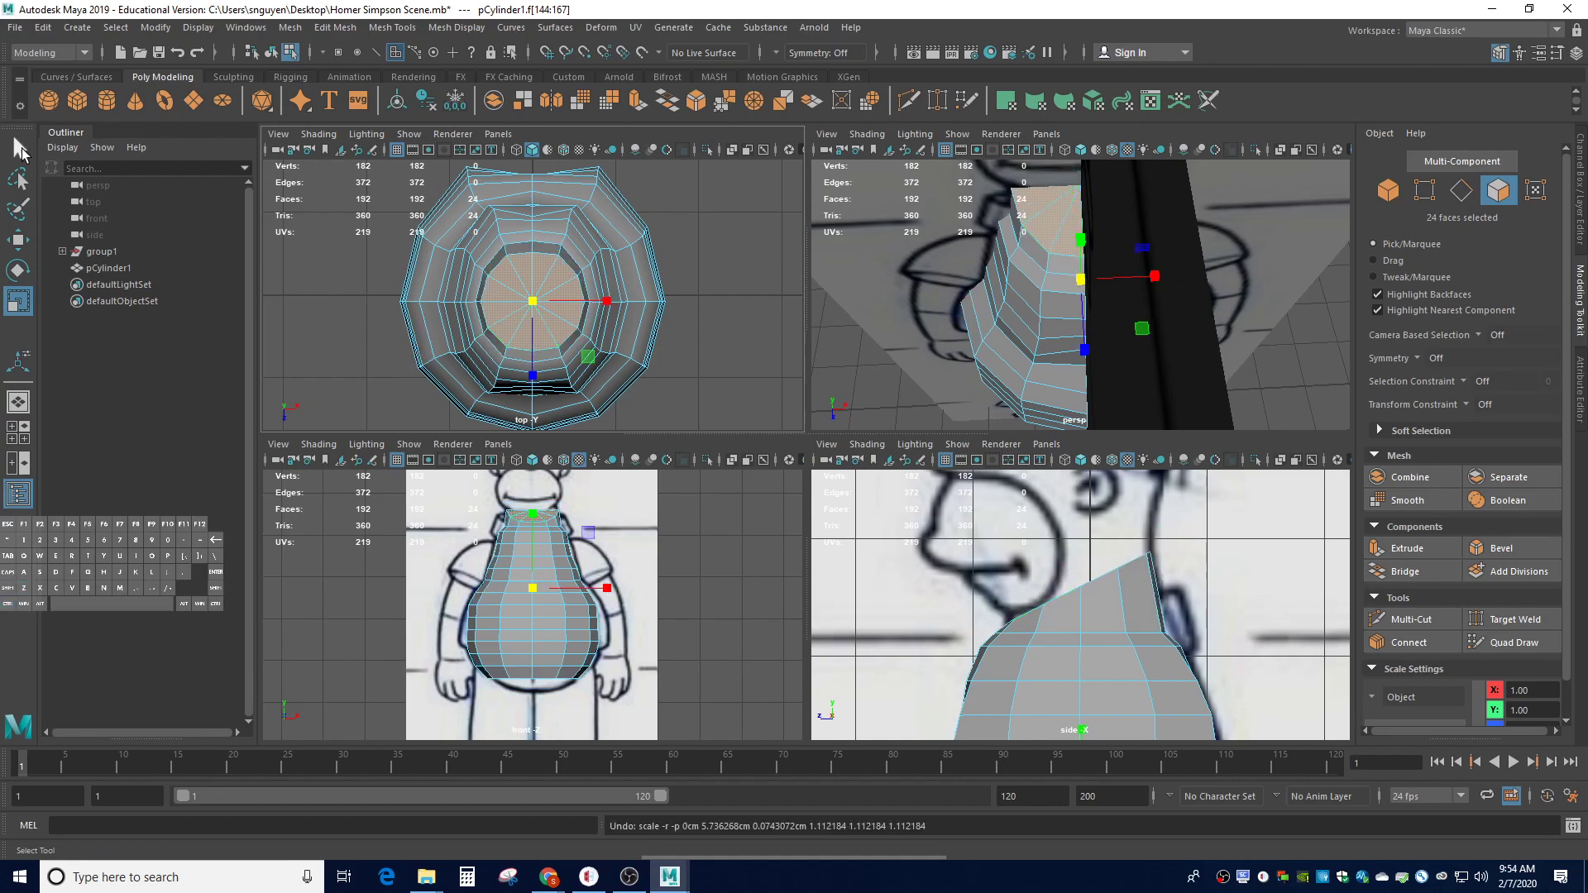
key(q)
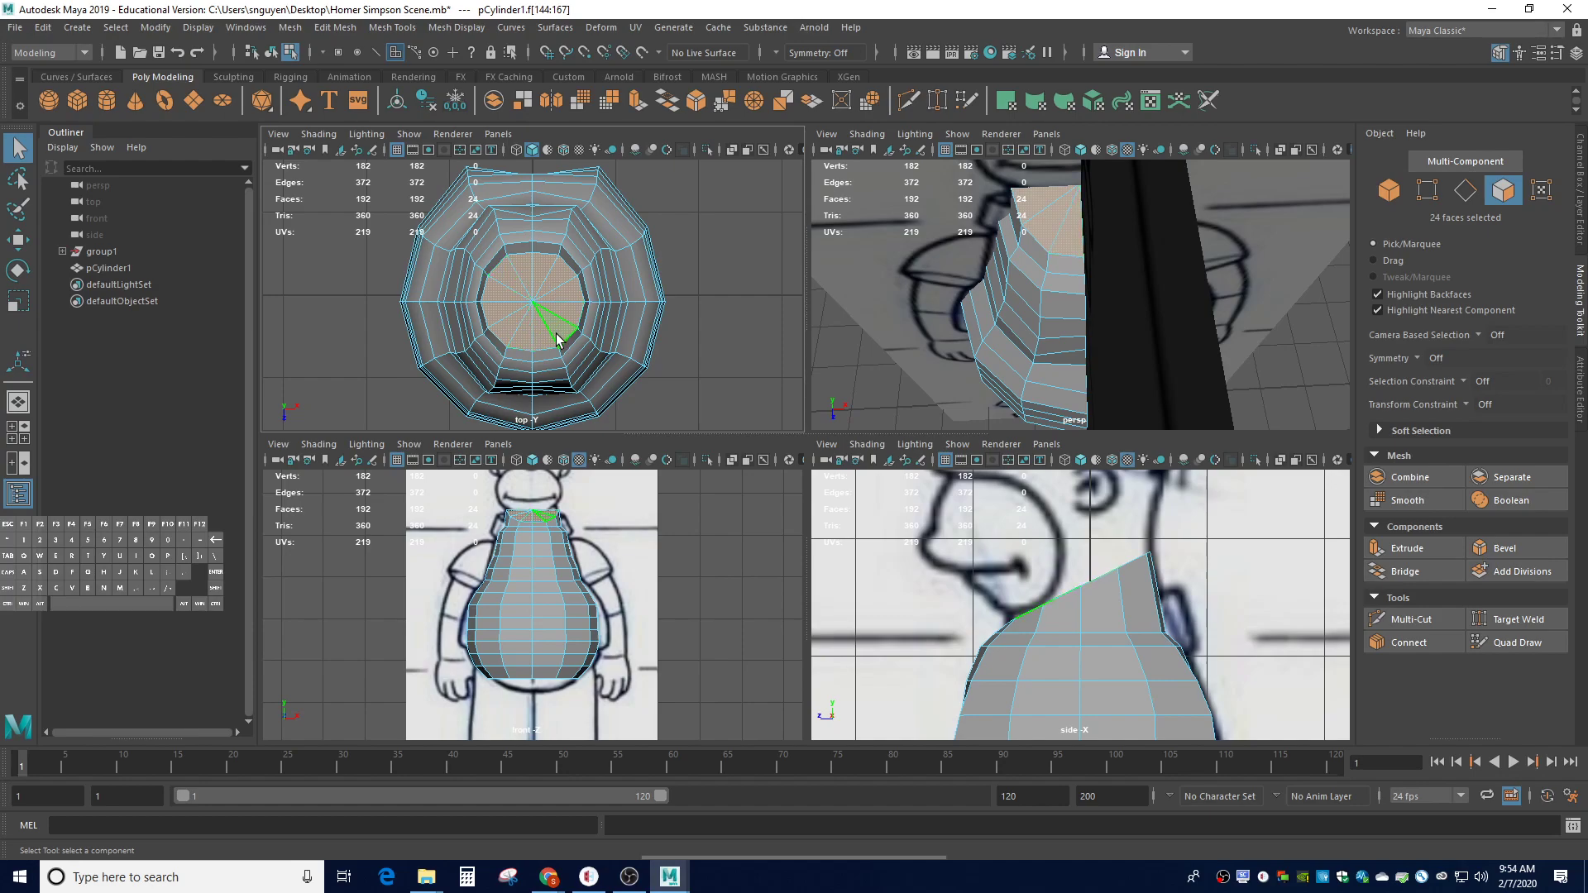
Select the twelve faces of the neck's sloped top cap in the top view and delete them to open the neck
key(alt)
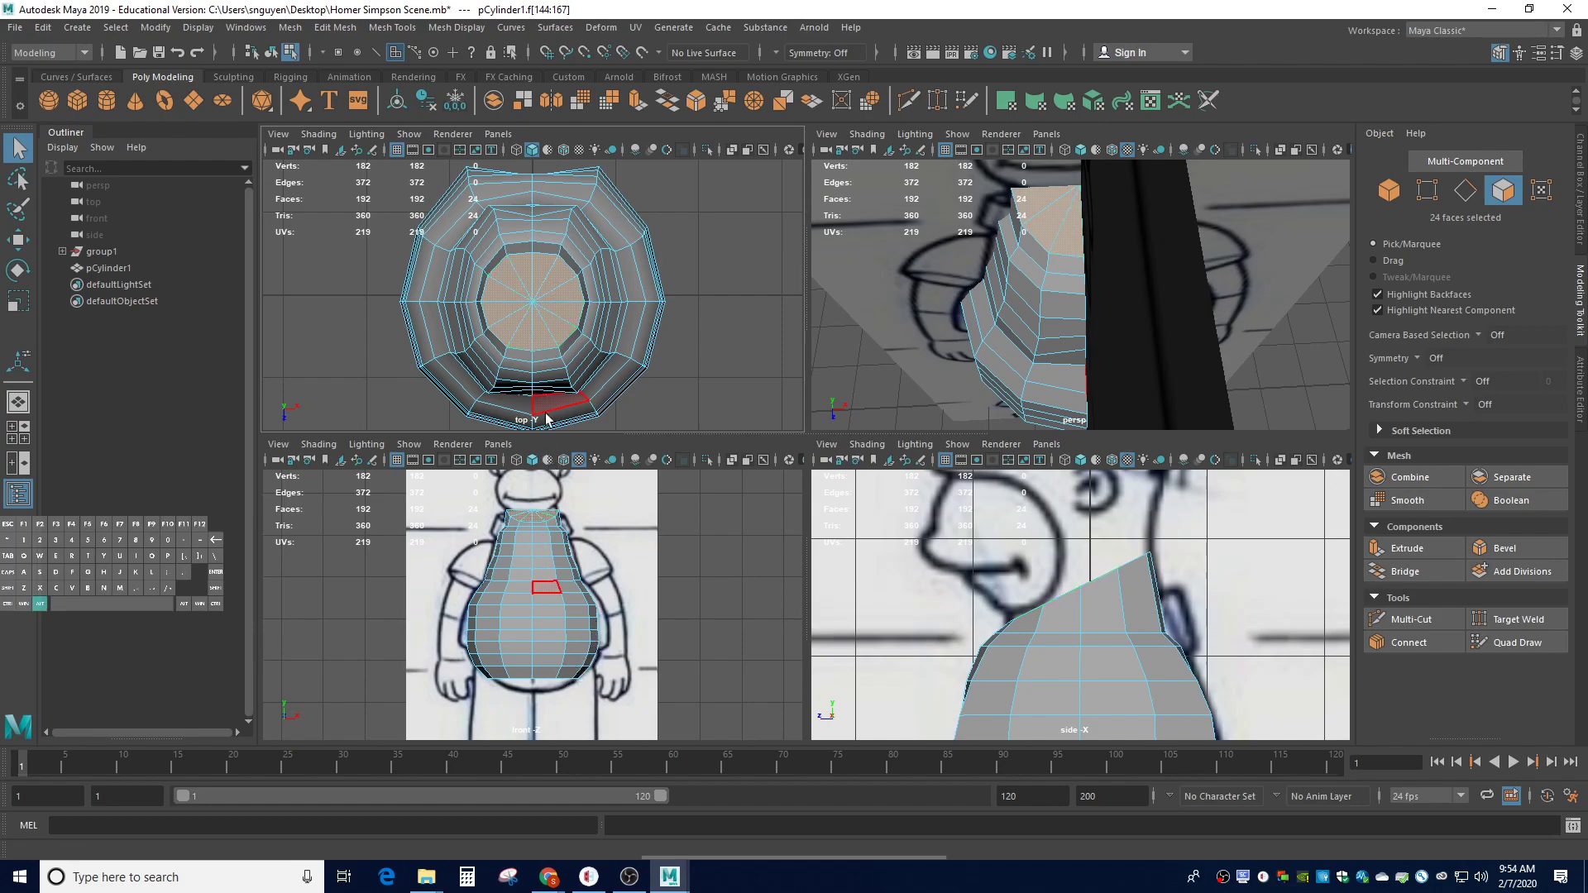
alt+drag(551, 680, 530, 662)
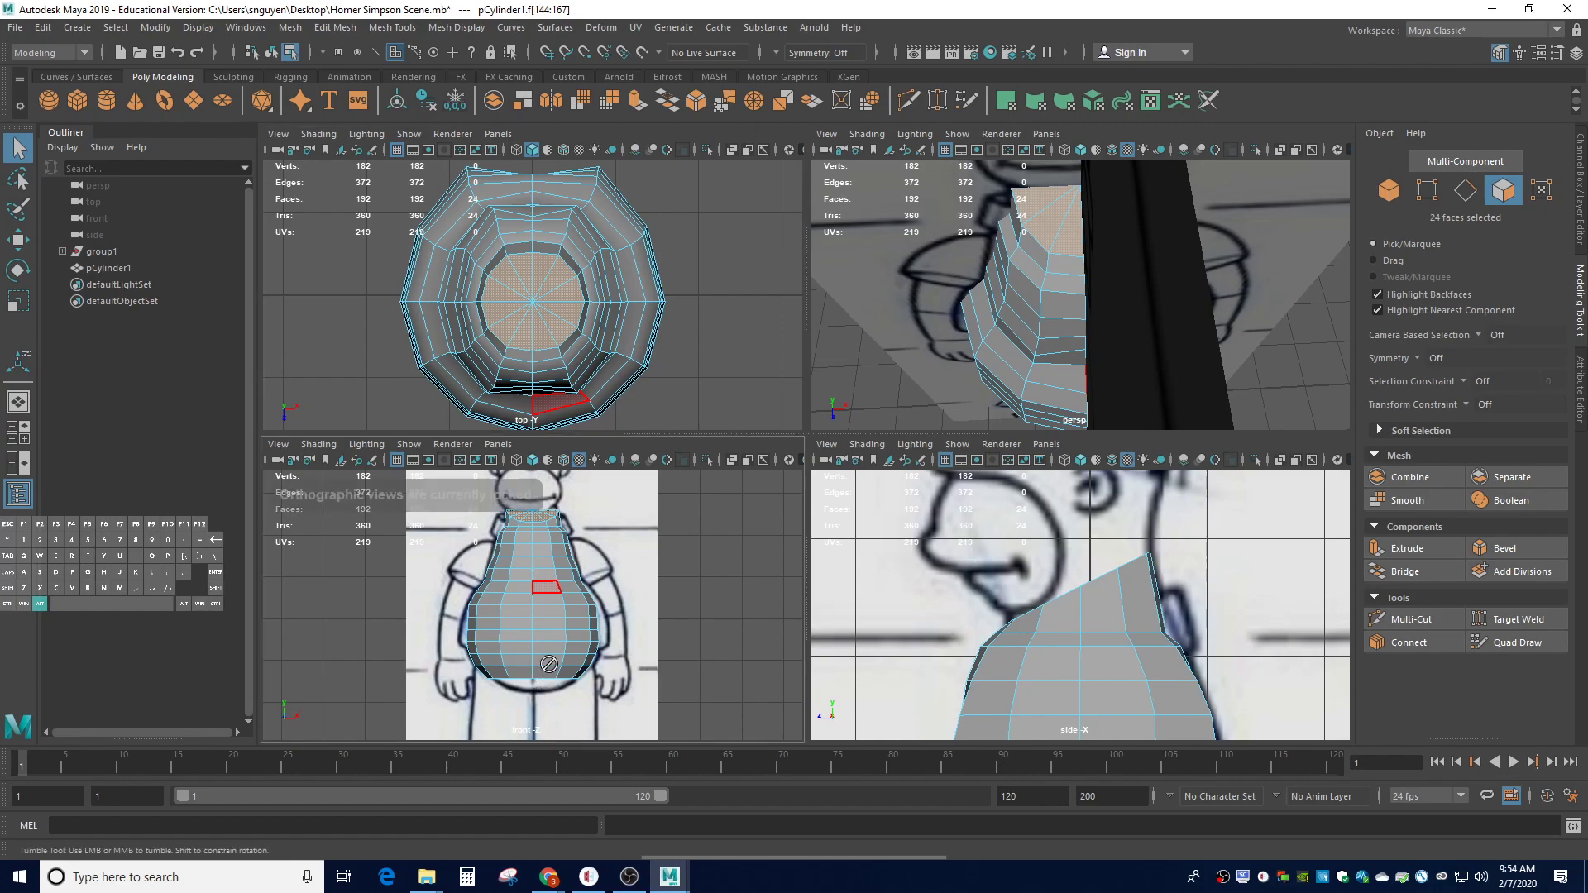
alt+drag(1075, 273, 1078, 352)
alt+drag(1088, 279, 943, 384)
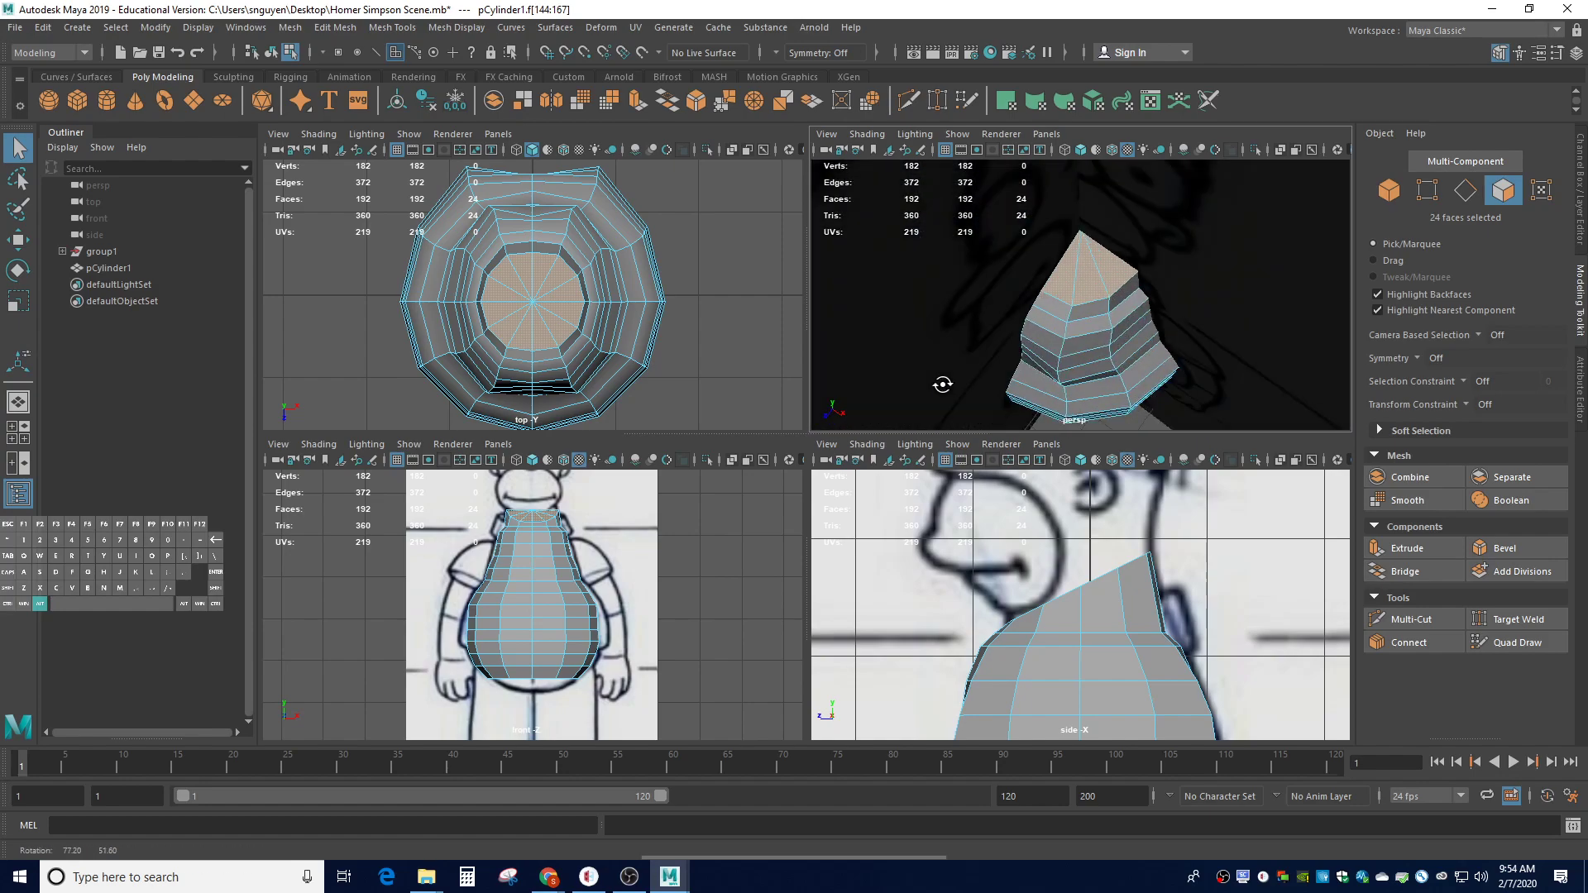
click(552, 281)
shift+click(542, 270)
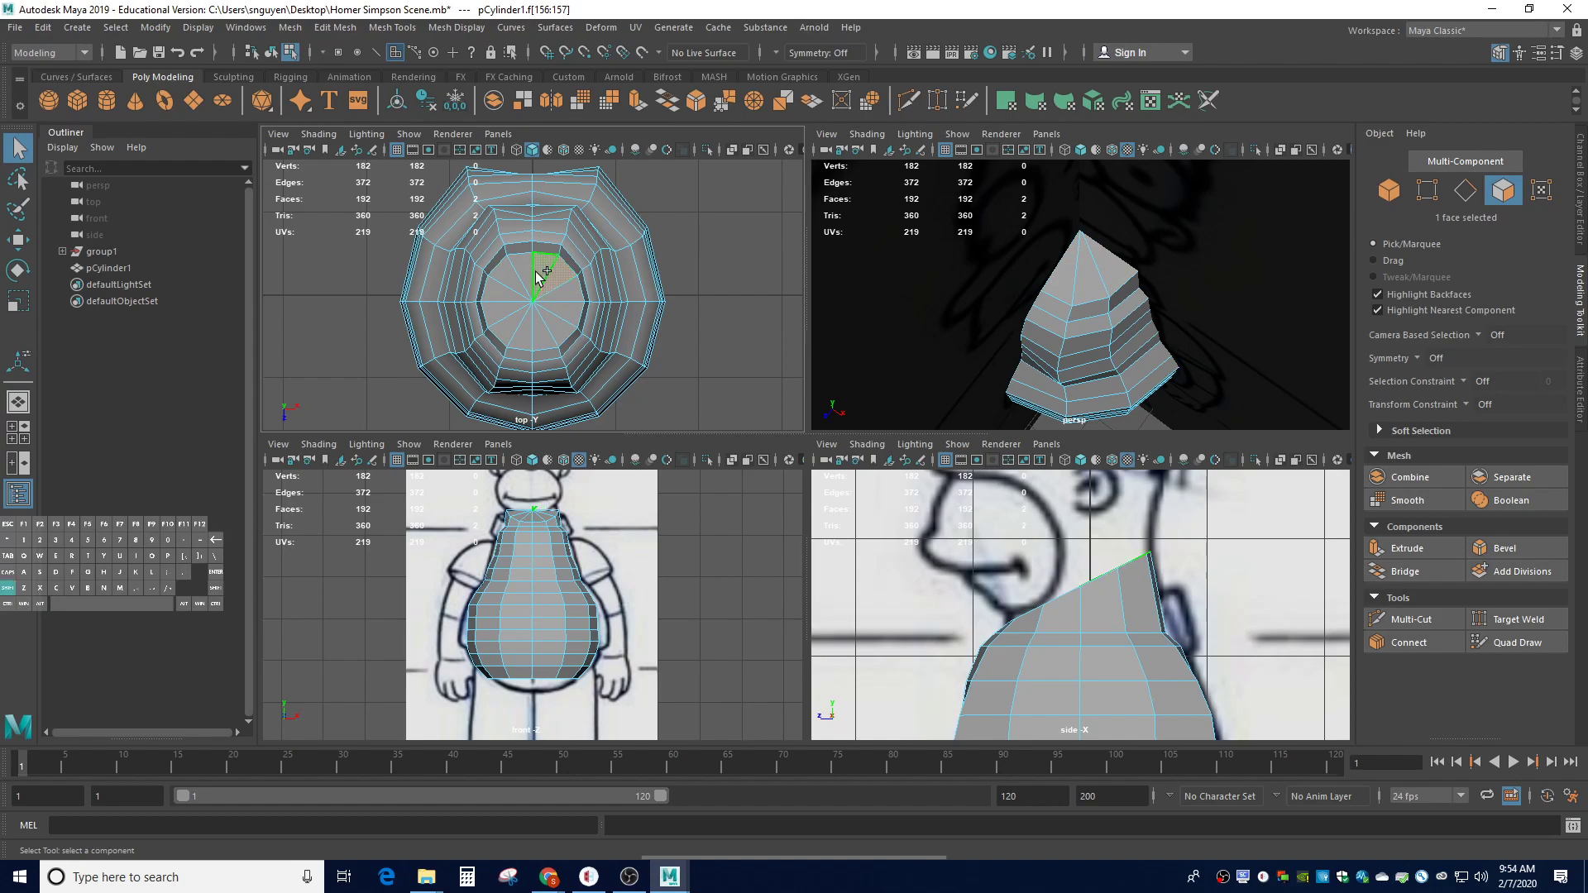
shift+click(523, 274)
shift+click(513, 281)
shift+click(510, 295)
shift+click(510, 321)
shift+click(505, 314)
shift+click(521, 330)
shift+click(539, 336)
shift+click(558, 329)
shift+click(567, 312)
shift+click(555, 291)
key(Delete)
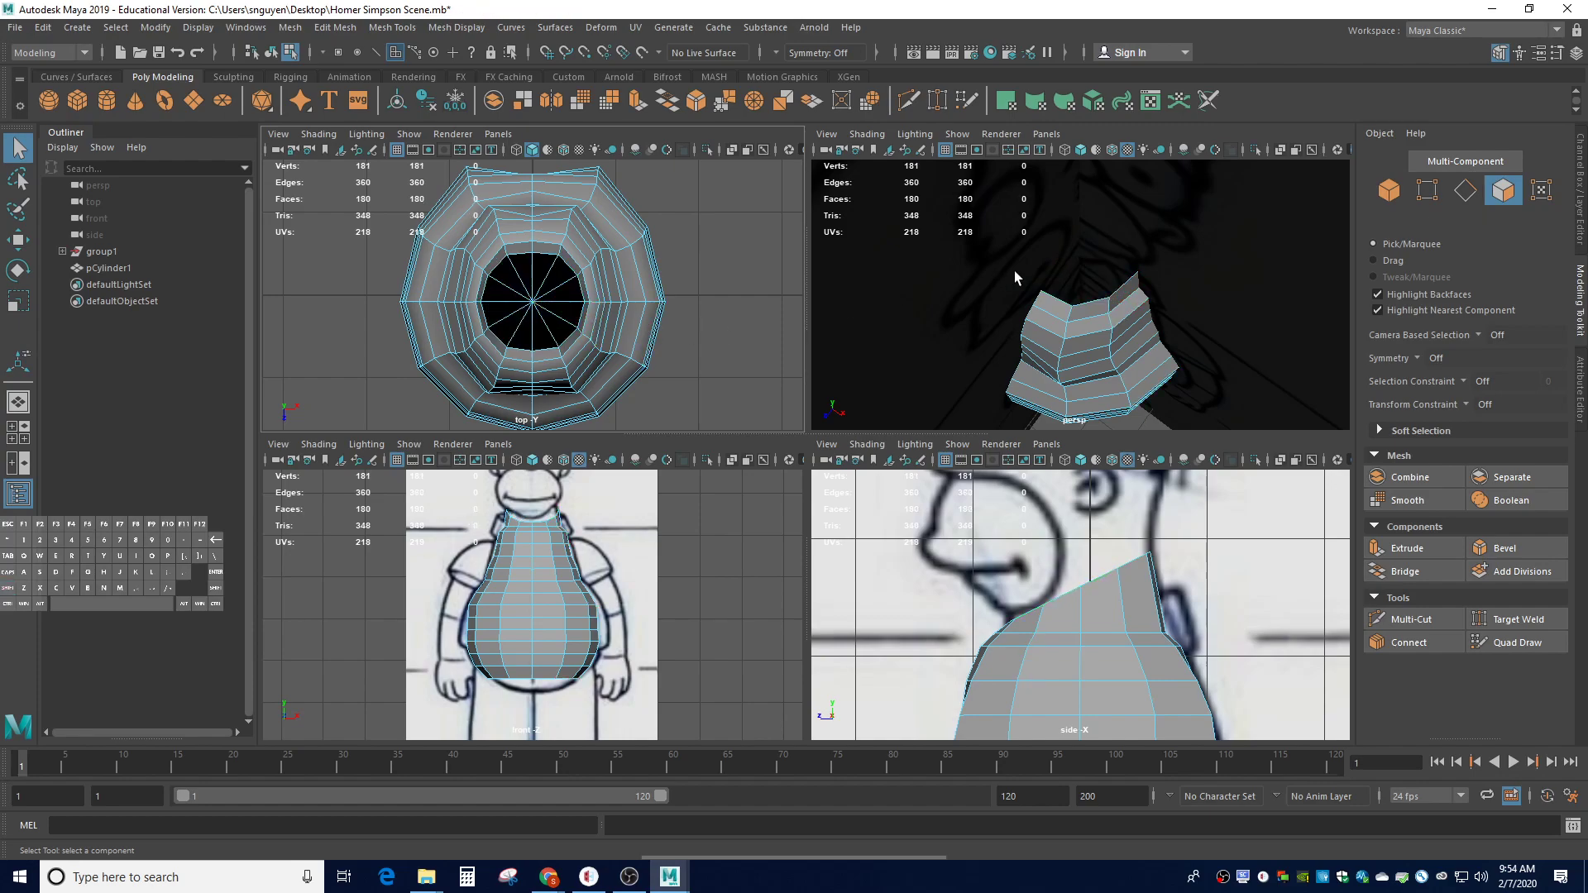
Hide the reference images by turning off the visibility of layer1, keeping group1 itself visible
alt+drag(1010, 271, 1090, 219)
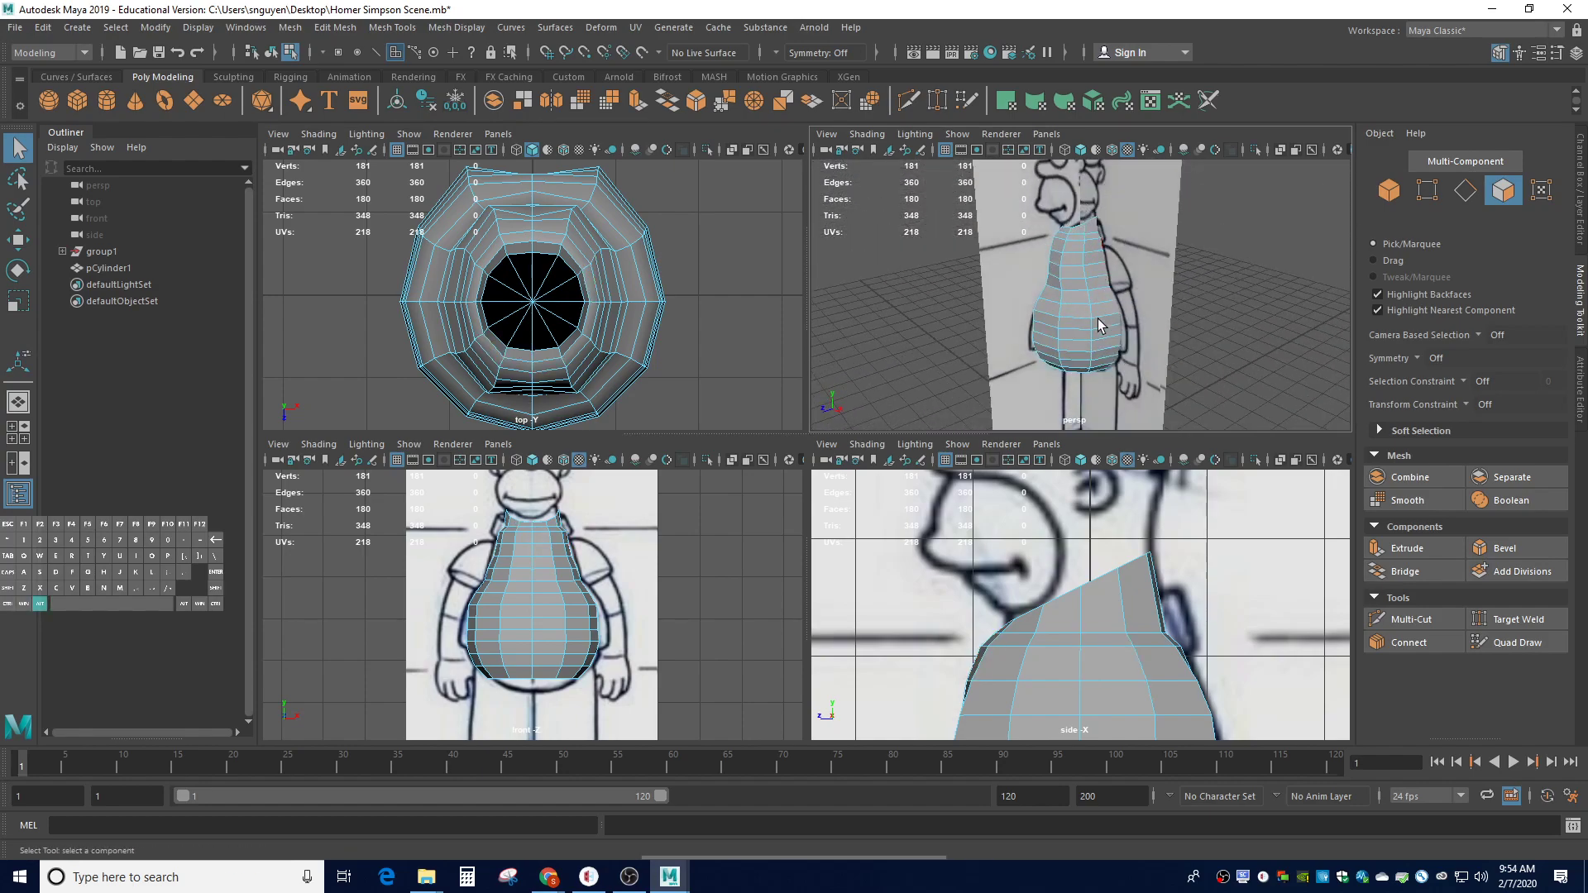
alt+drag(1113, 376, 1079, 213)
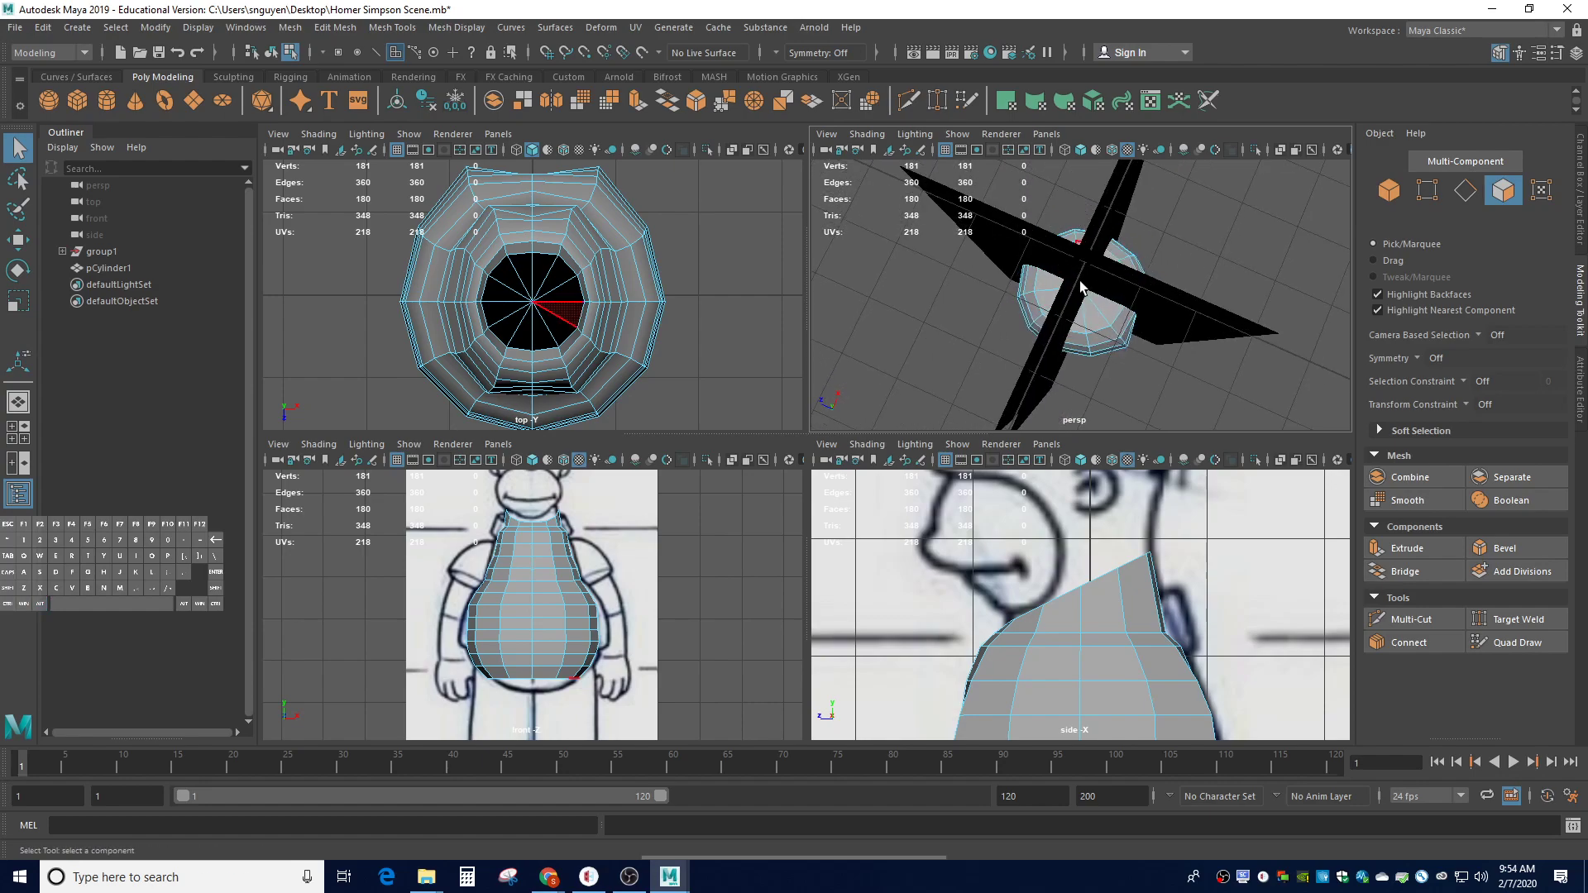
click(1086, 310)
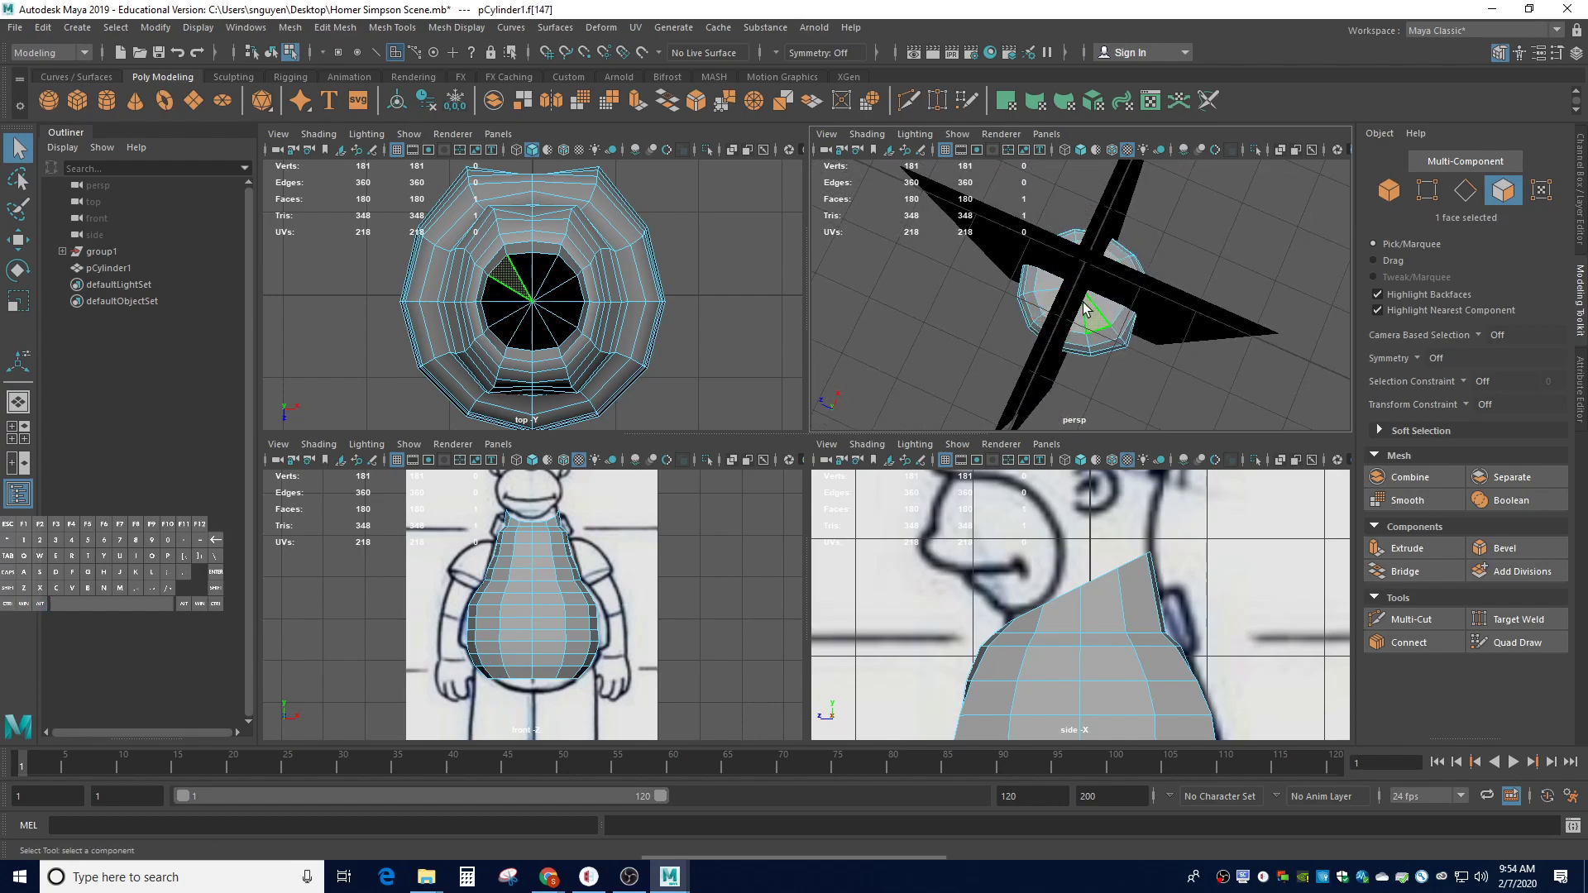
scroll(1100, 308, up, 3)
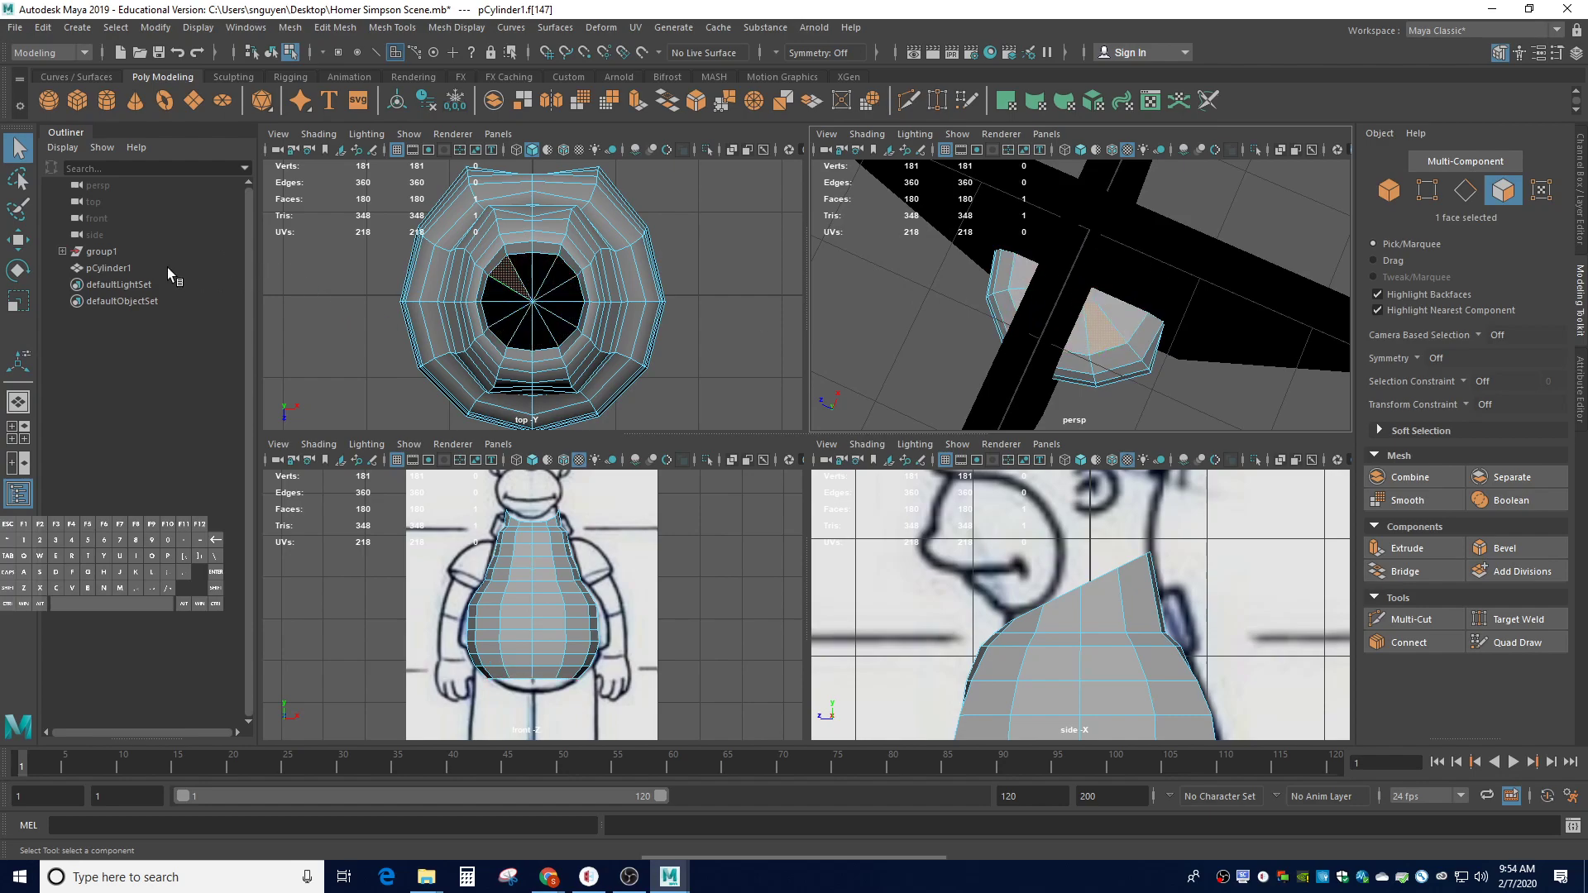
click(146, 251)
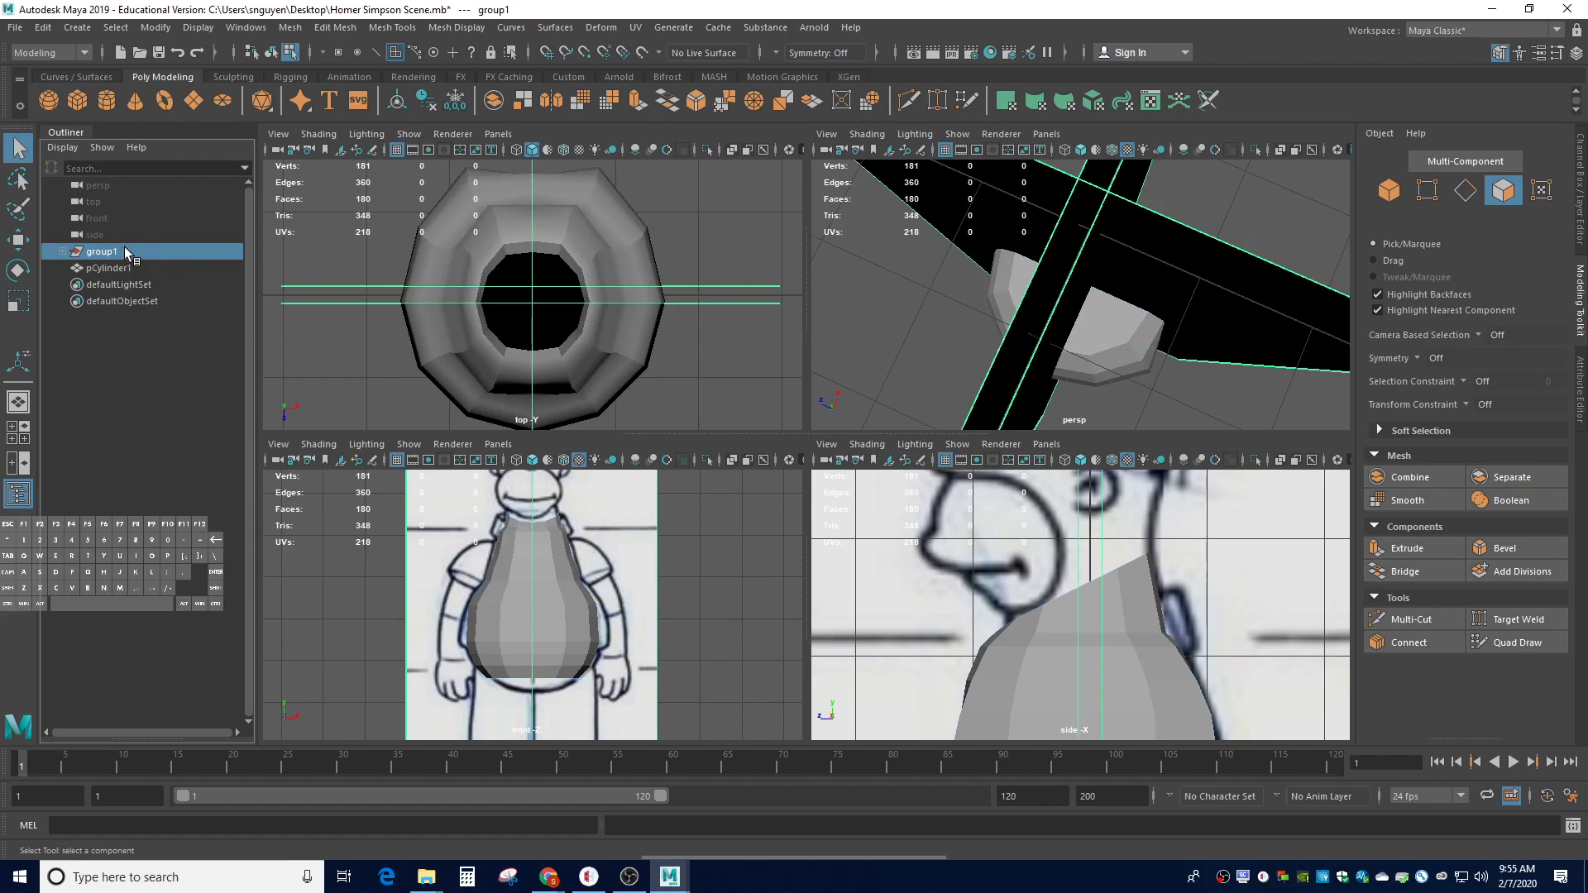
key(ctrl+h)
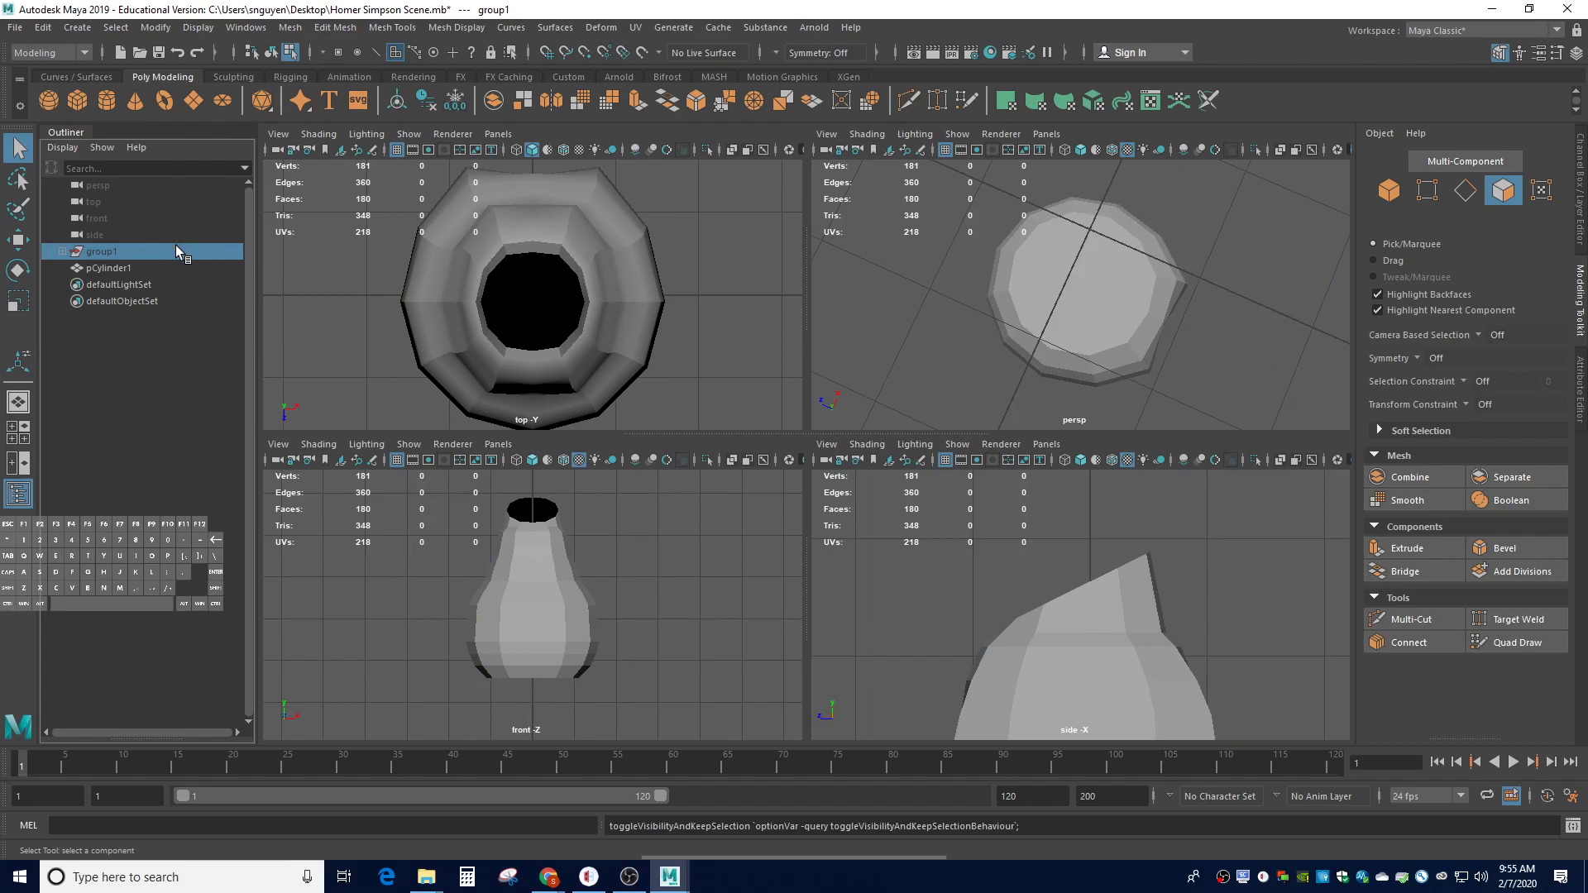
click(1582, 216)
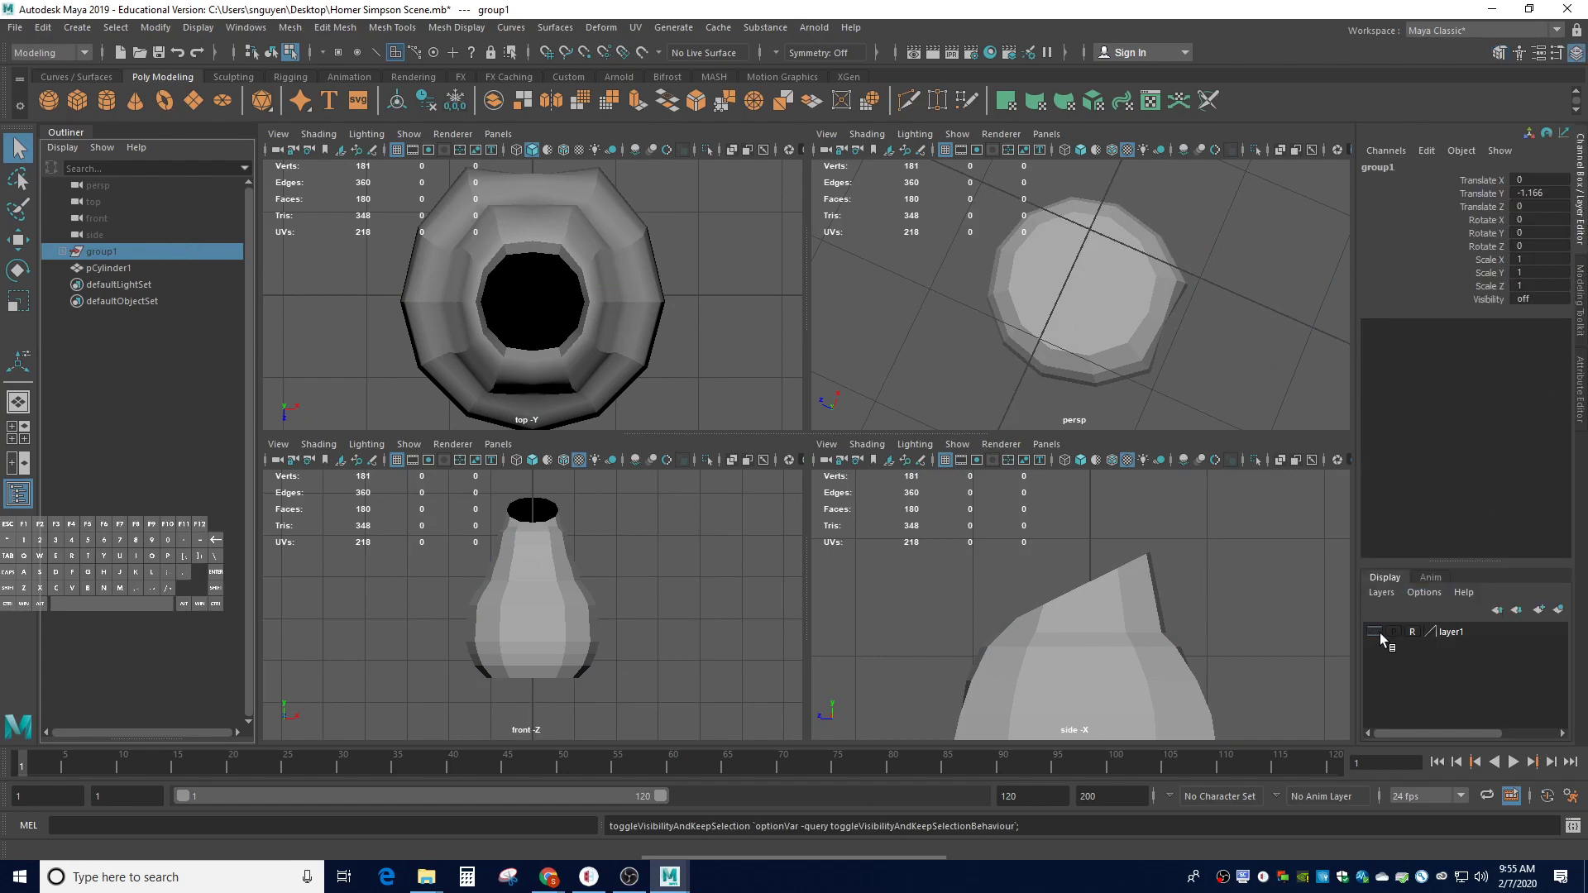
key(h)
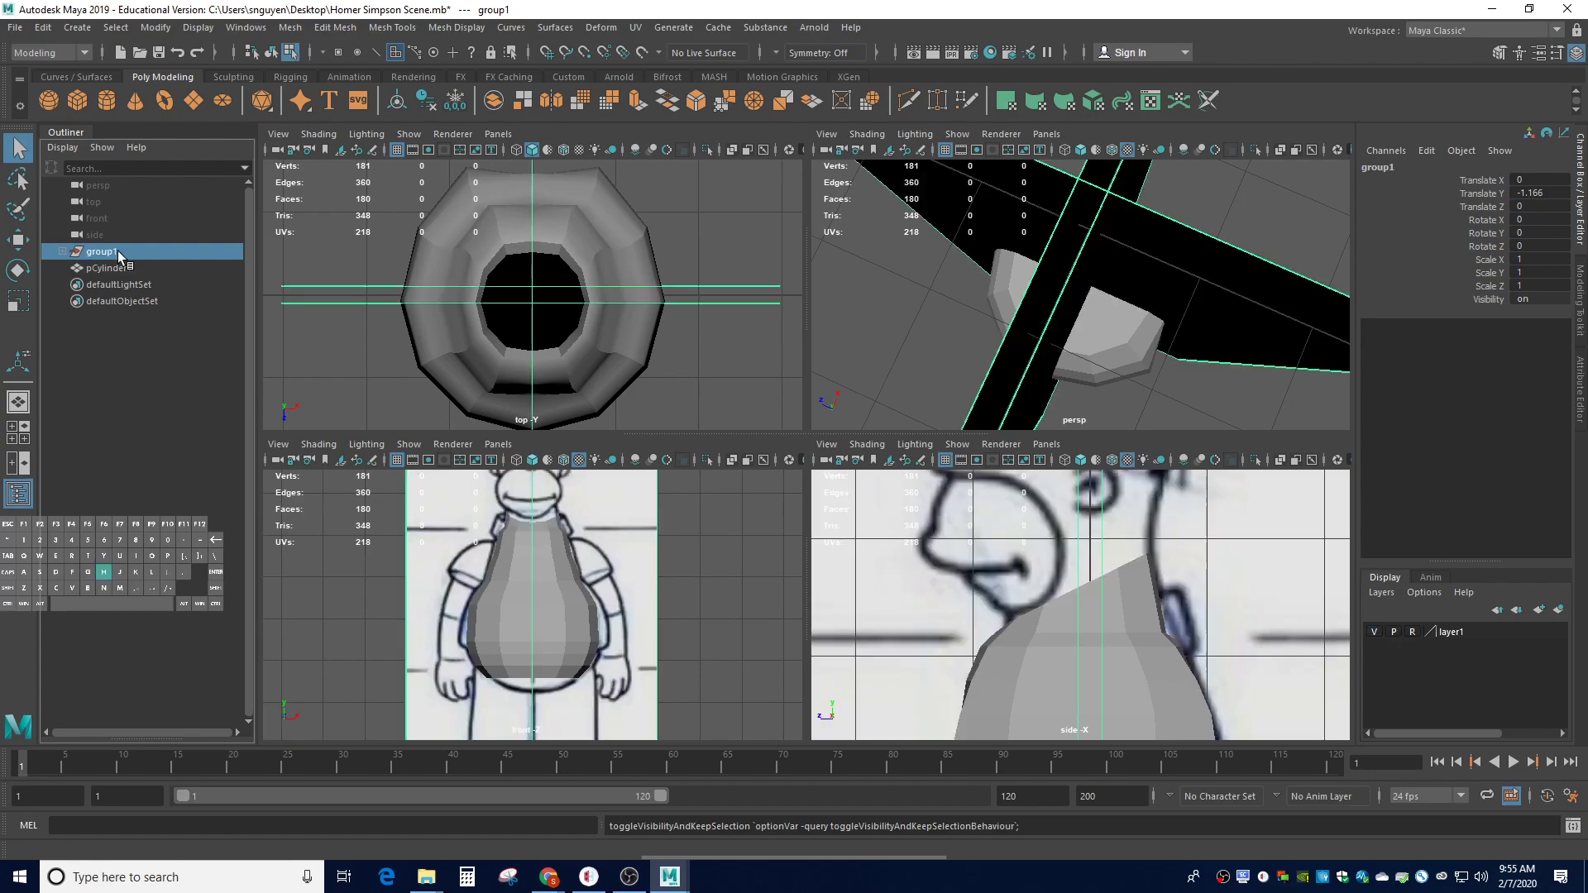
click(1374, 632)
Select the twelve faces of the torso's bottom cap in the perspective view and delete them
scroll(1095, 284, up, 4)
scroll(1095, 284, down, 2)
click(1095, 284)
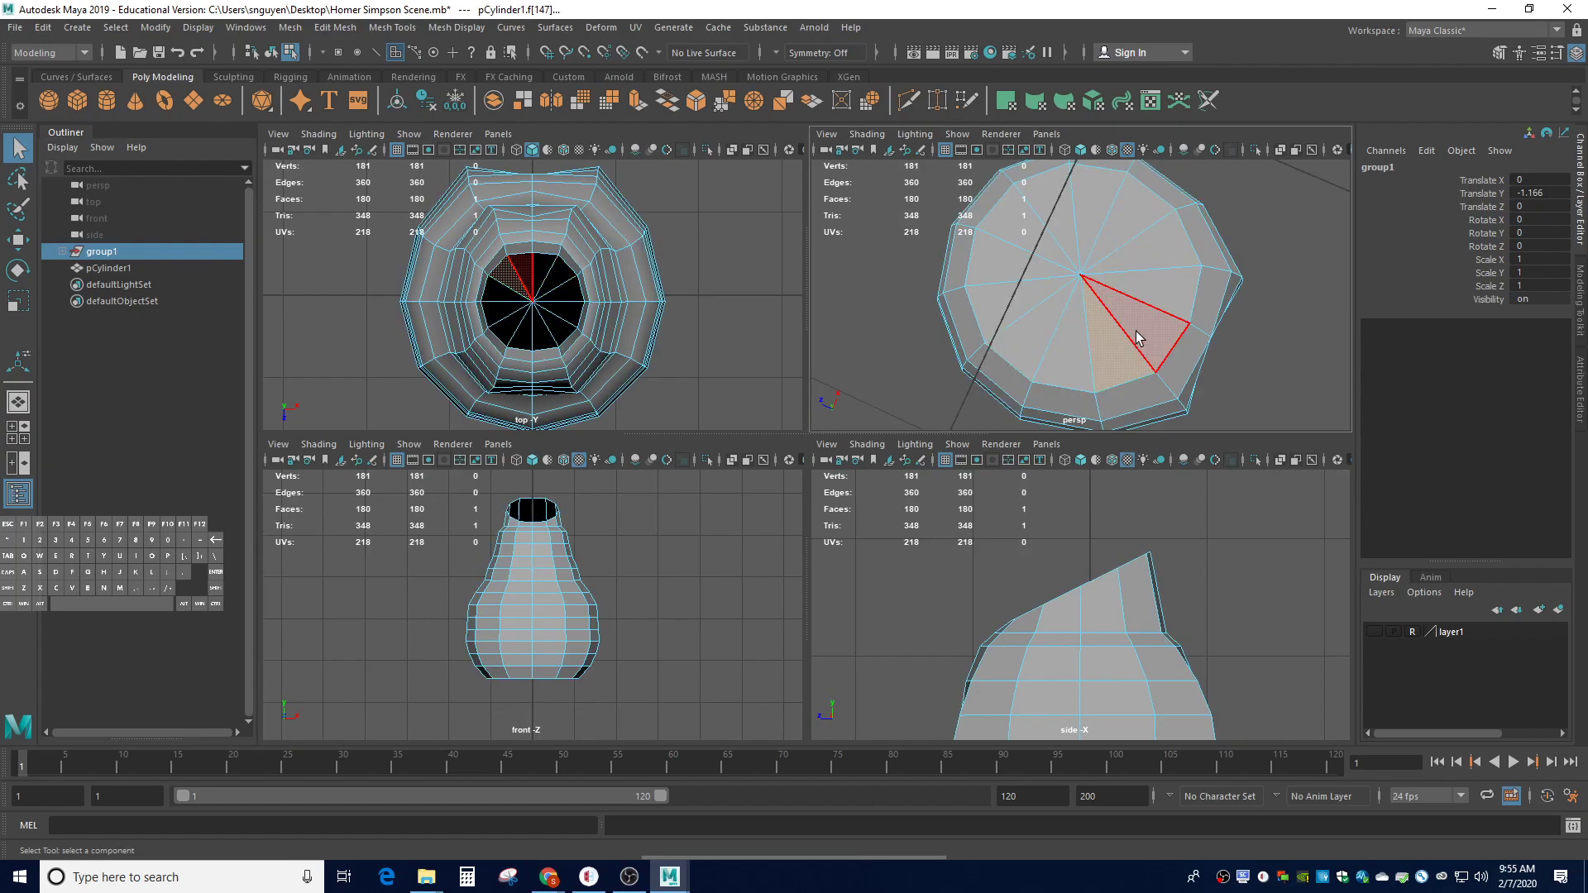
shift+click(1141, 319)
ctrl+shift+click(1108, 207)
ctrl+shift+click(1067, 210)
ctrl+shift+click(1034, 227)
ctrl+shift+click(1019, 265)
ctrl+shift+click(1016, 310)
ctrl+shift+click(1030, 333)
ctrl+shift+click(1057, 340)
ctrl+shift+click(1096, 324)
ctrl+shift+click(1096, 324)
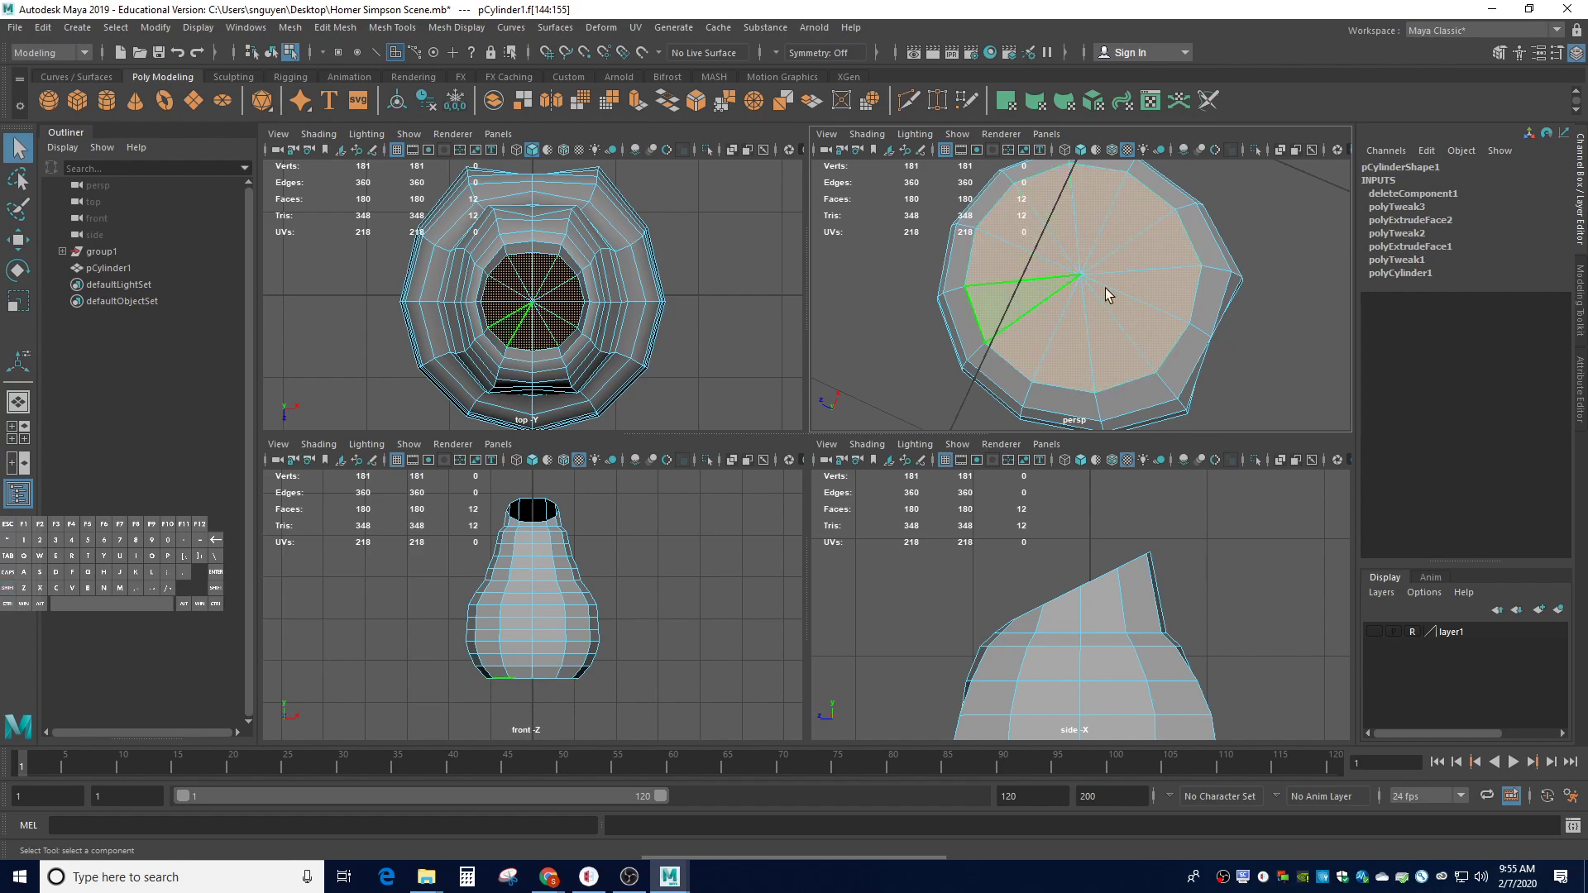
key(Delete)
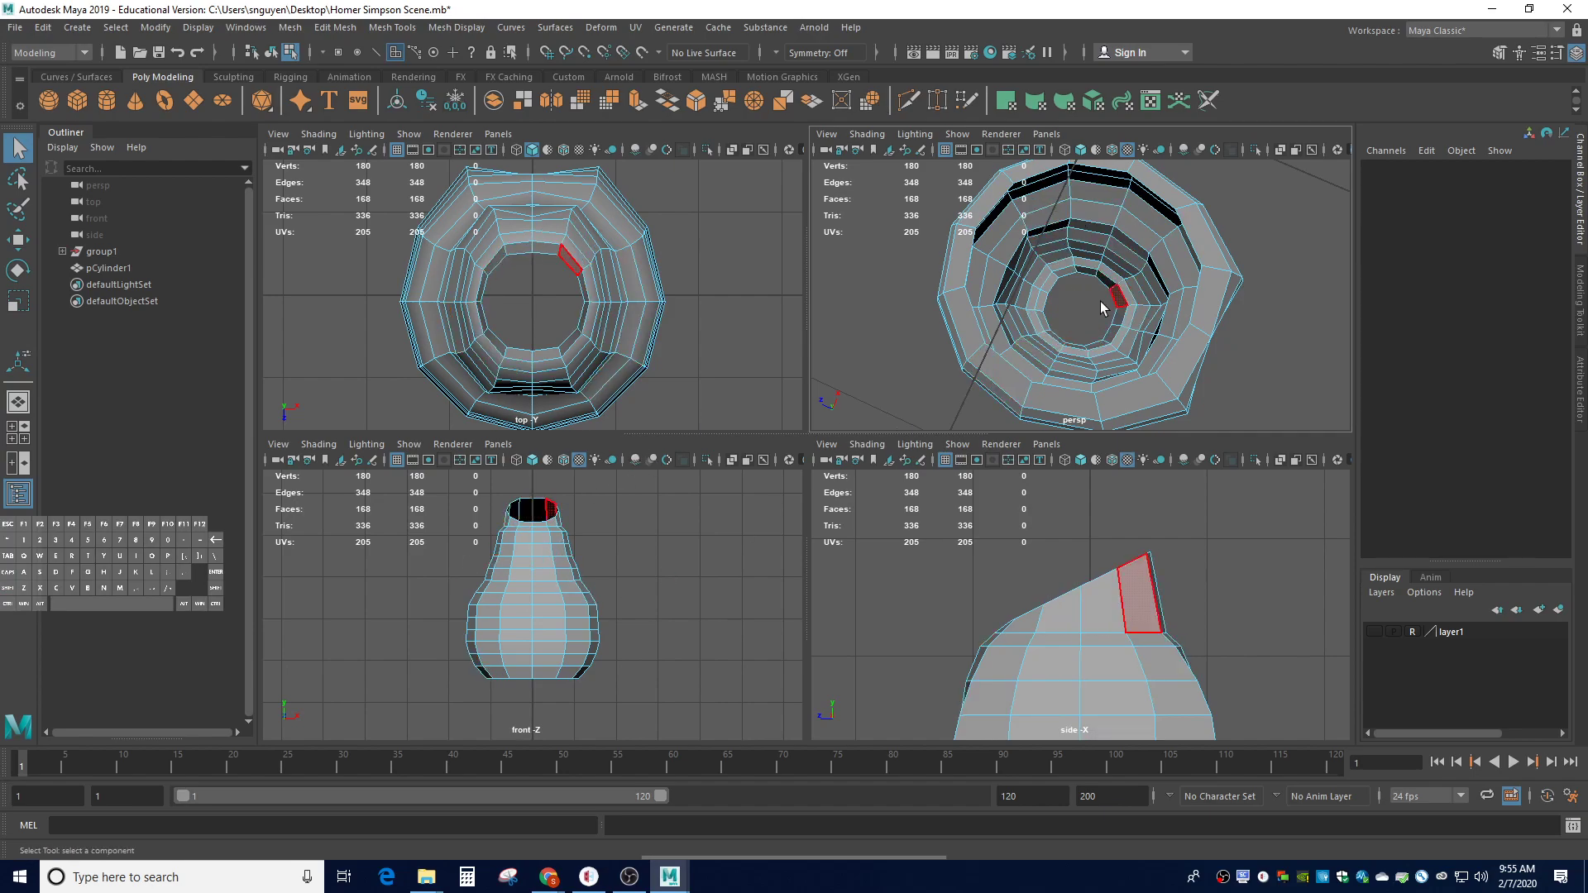
Preview the torso with smooth mesh display, inspect its shape from several angles, and return to the unsmoothed display
alt+drag(1100, 301, 1193, 255)
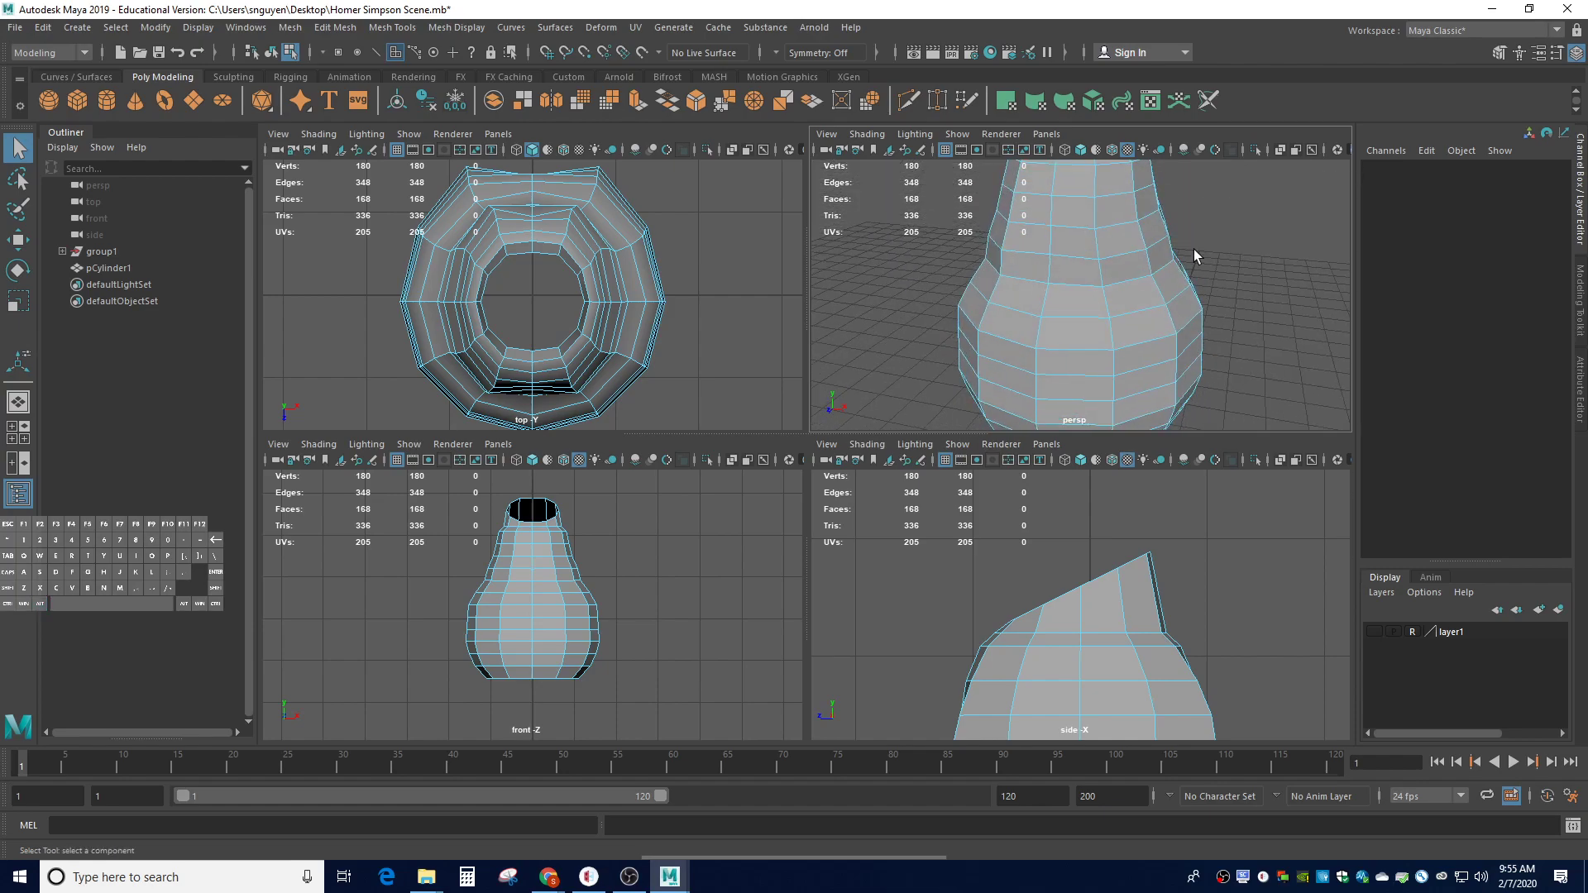
click(1119, 268)
key(3)
click(1123, 288)
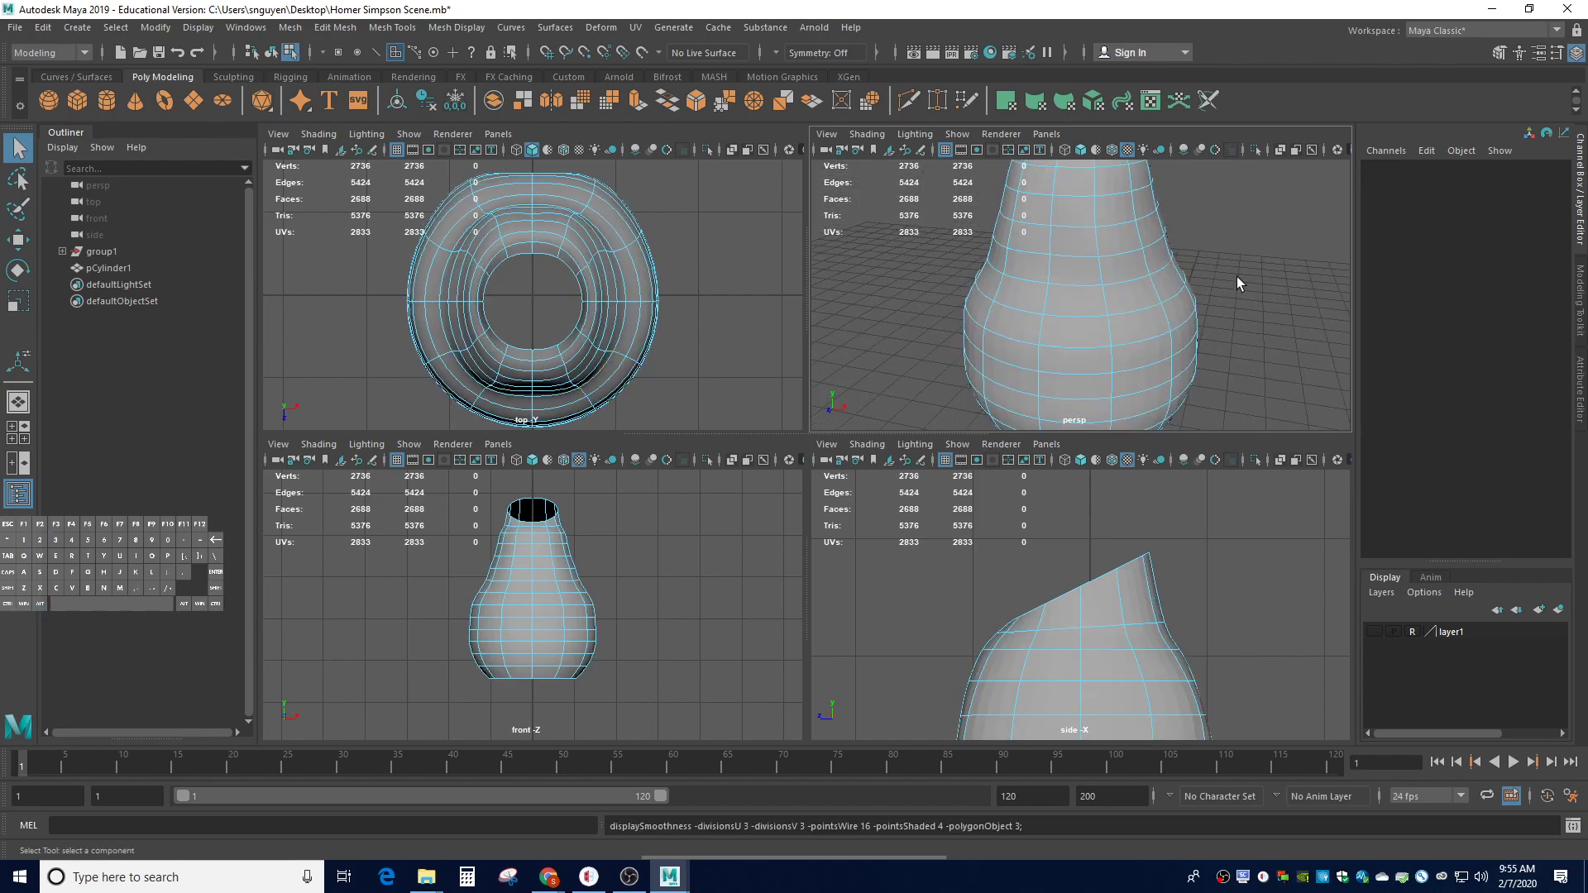
alt+drag(1237, 281, 984, 305)
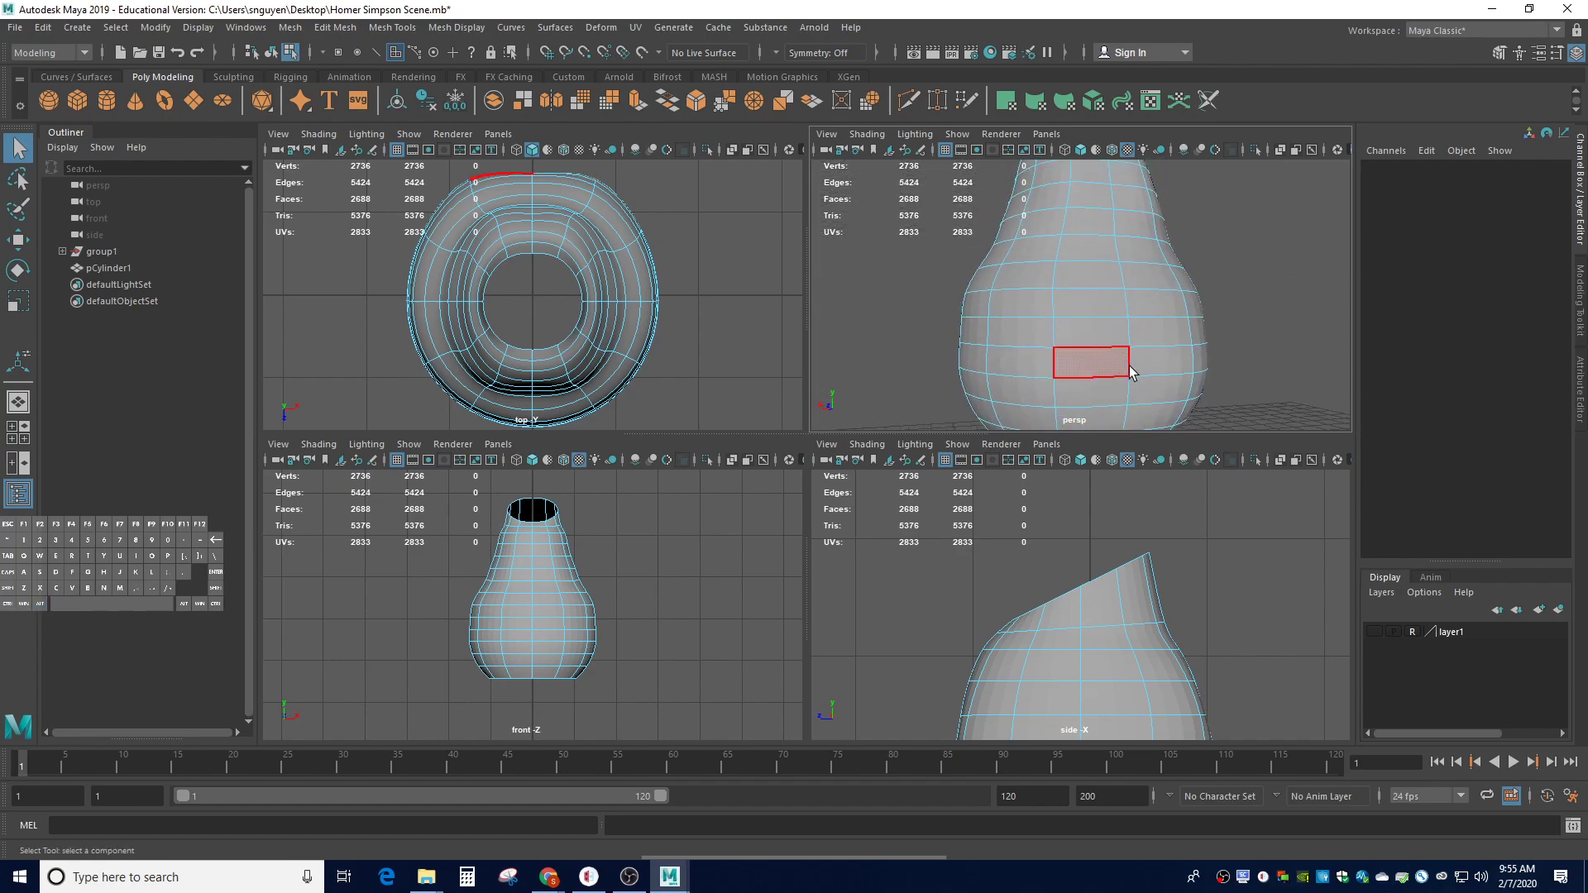
alt+drag(920, 307, 1247, 369)
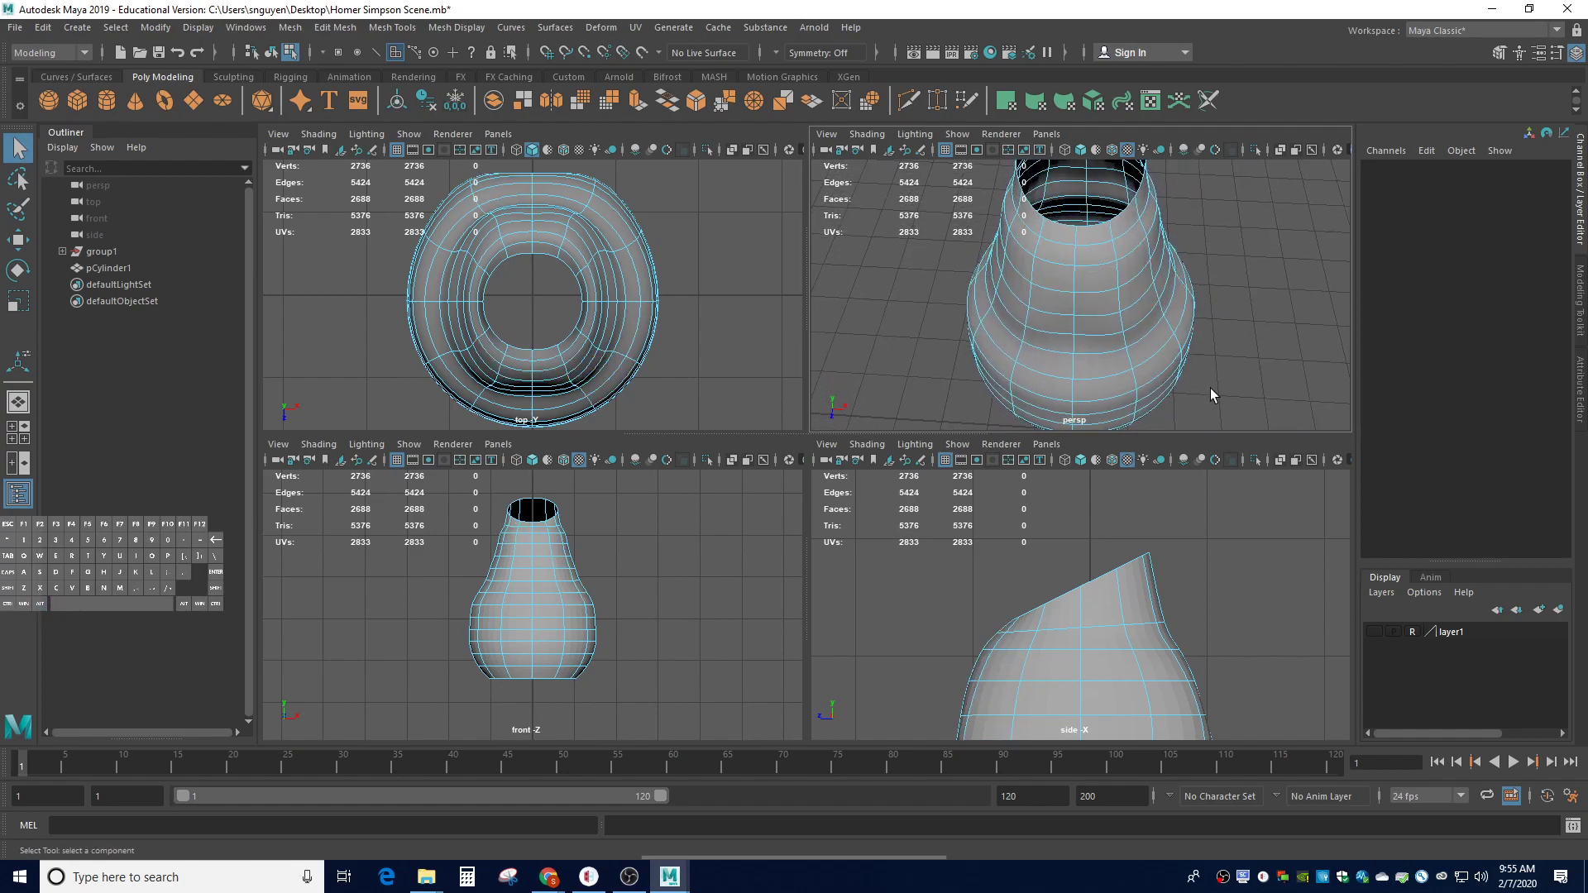
key(1)
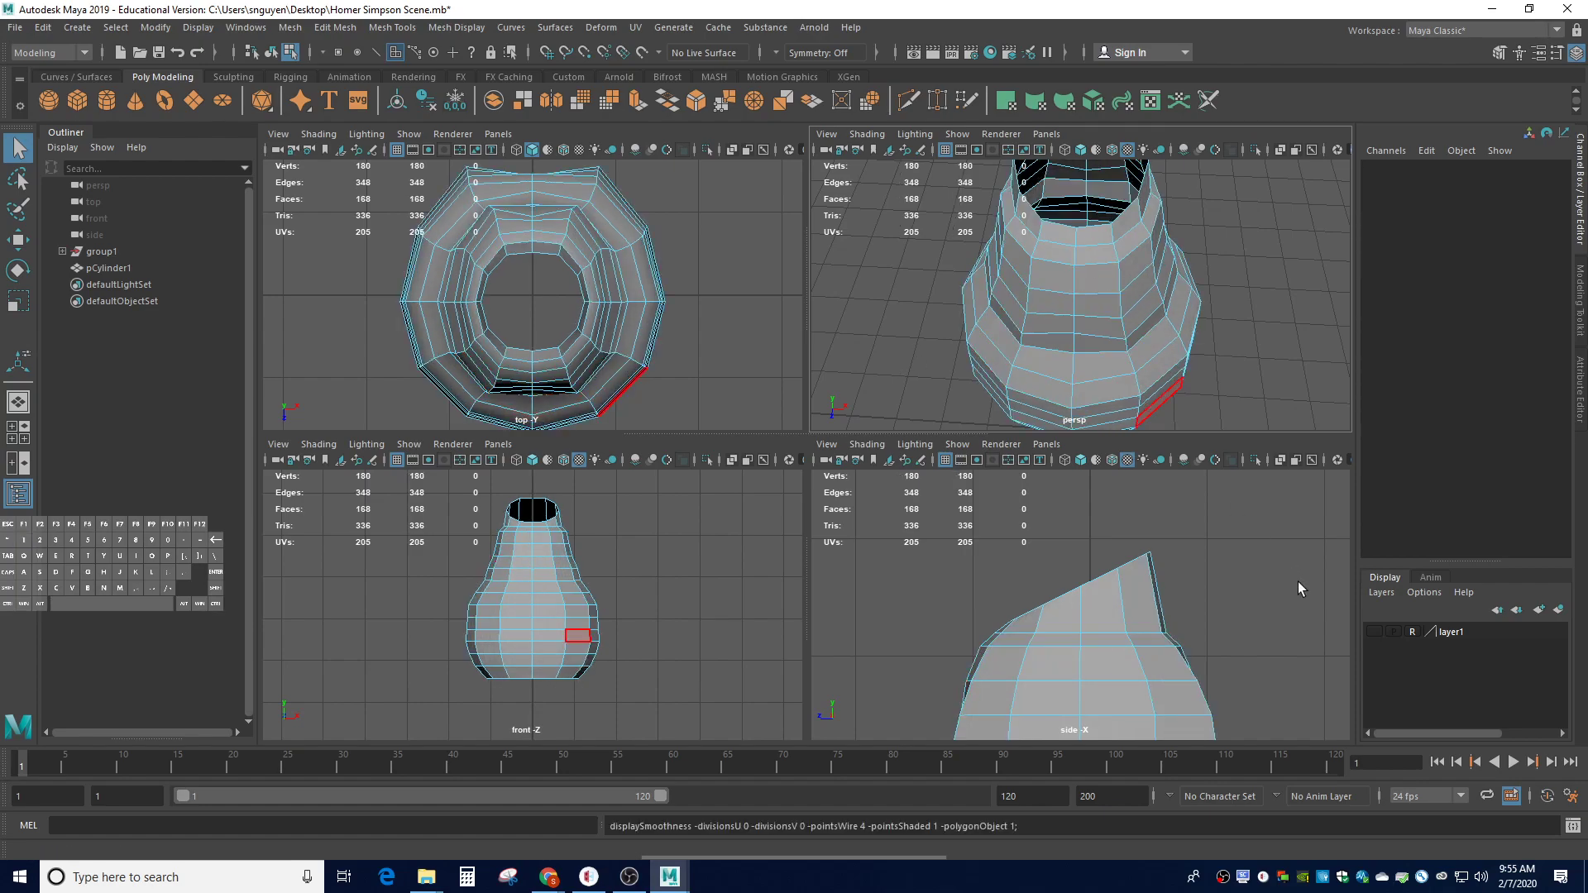
Turn the visibility of layer1 back on to show the reference images around the torso
click(1375, 632)
mouse_move(1199, 347)
alt+mouse_down()
mouse_move(1039, 253)
mouse_move(1075, 322)
mouse_move(1067, 244)
mouse_move(1238, 286)
mouse_move(1219, 369)
mouse_move(1195, 347)
mouse_move(1209, 328)
mouse_move(1191, 330)
mouse_move(1176, 277)
mouse_move(1098, 285)
mouse_move(1187, 329)
alt+mouse_up()
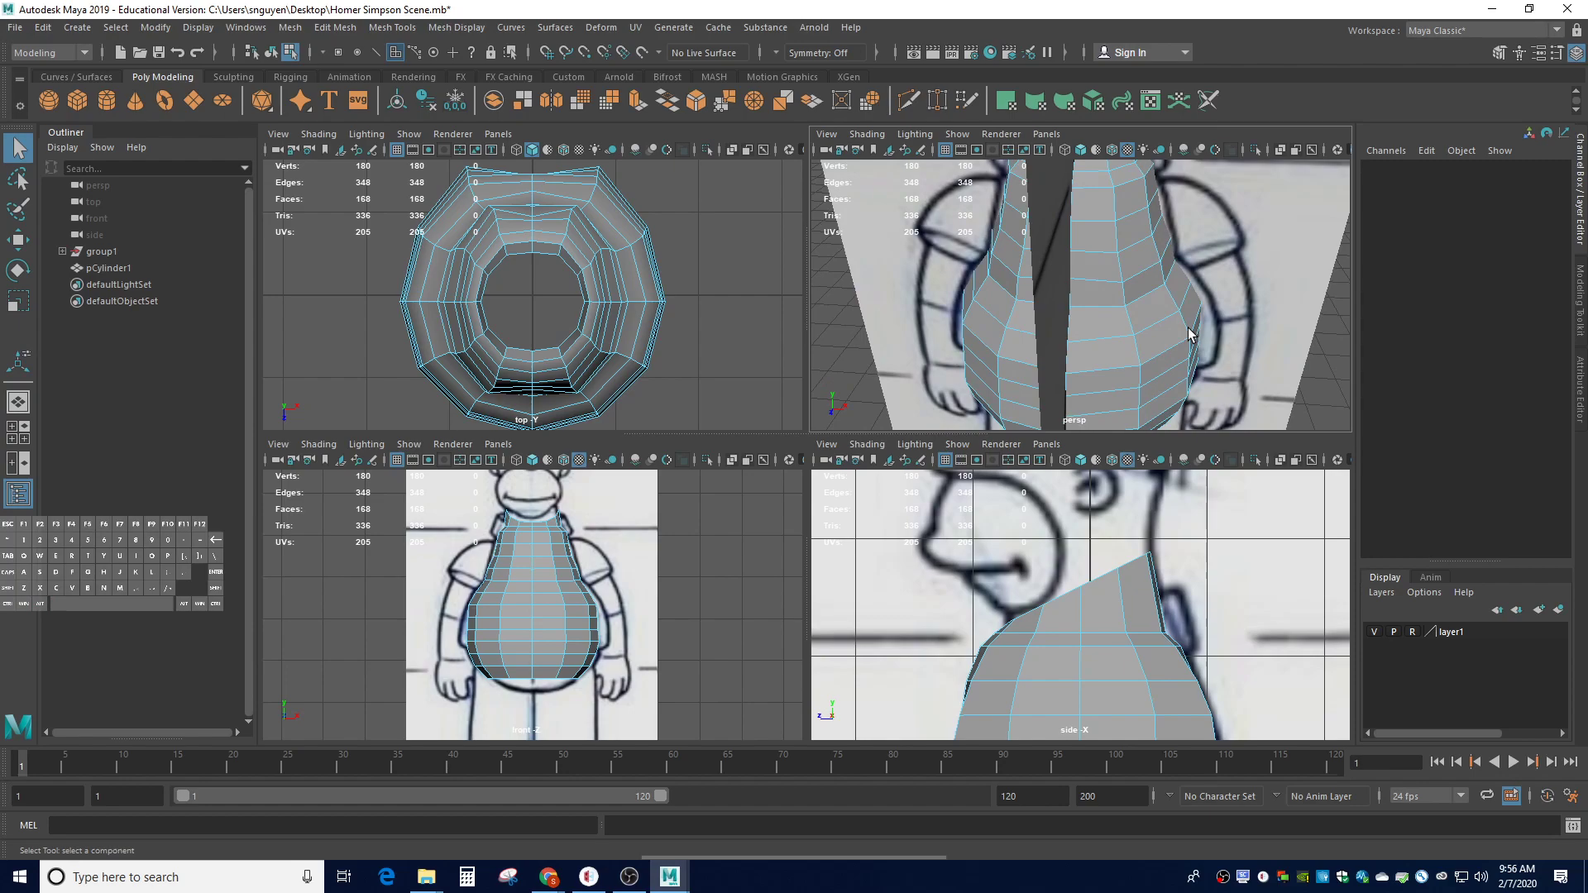
Open the Reference file dialog
key(ctrl+r)
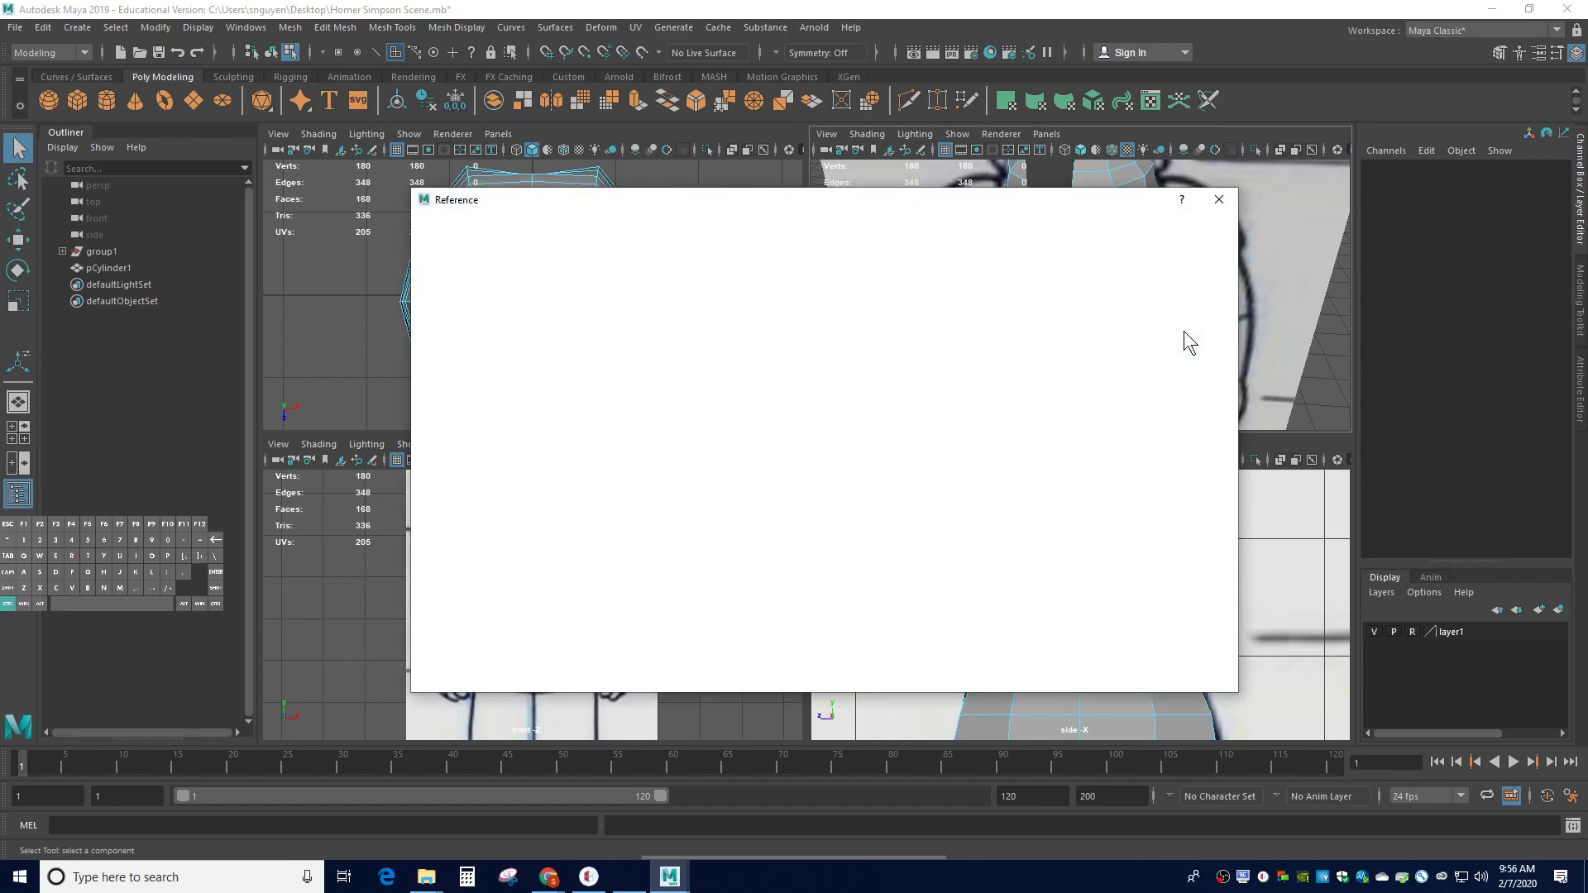